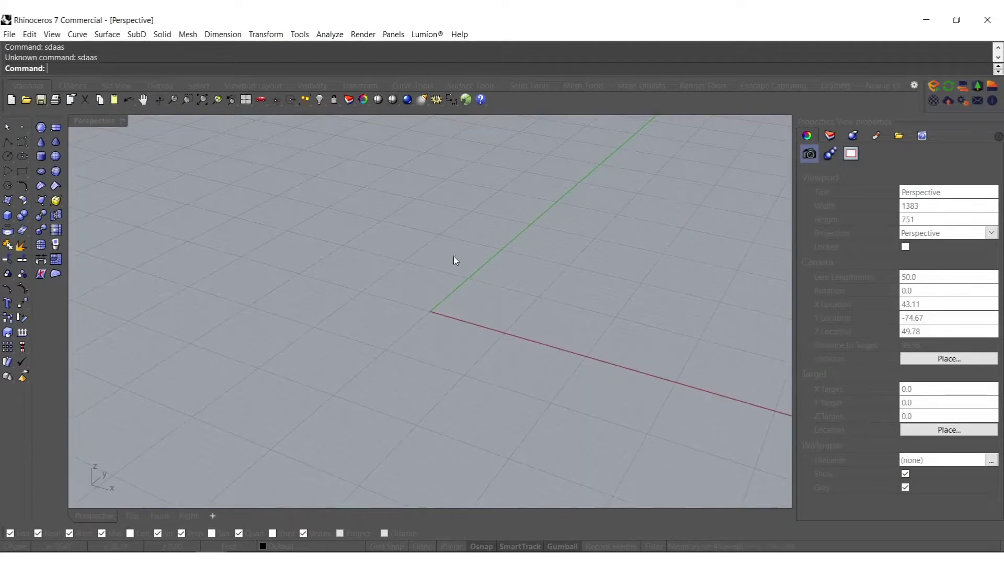
Launch Grasshopper, place a LunchBox 3D Supershape component on the canvas and set the window beside the Perspective viewport
key("Return")
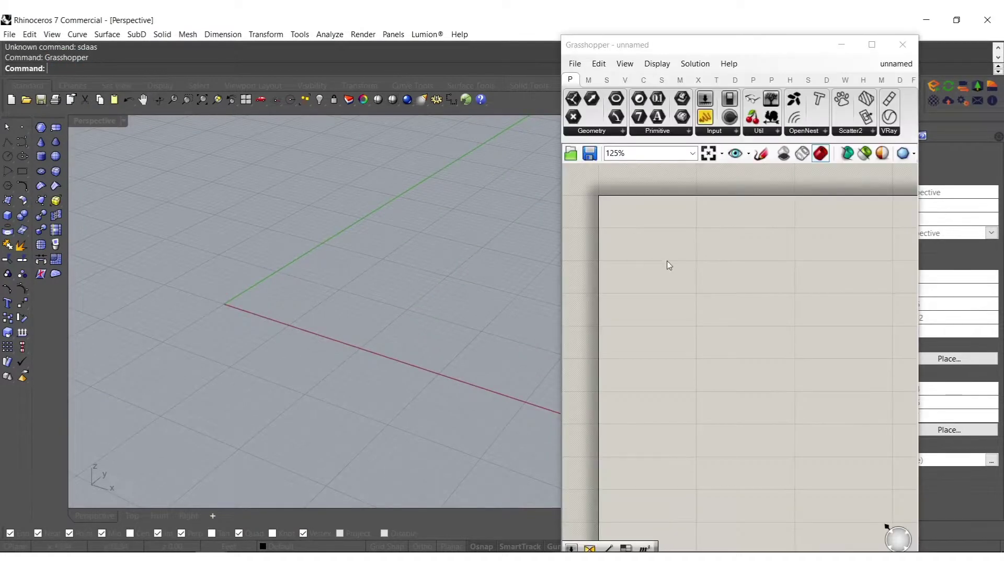
double_click(696, 46)
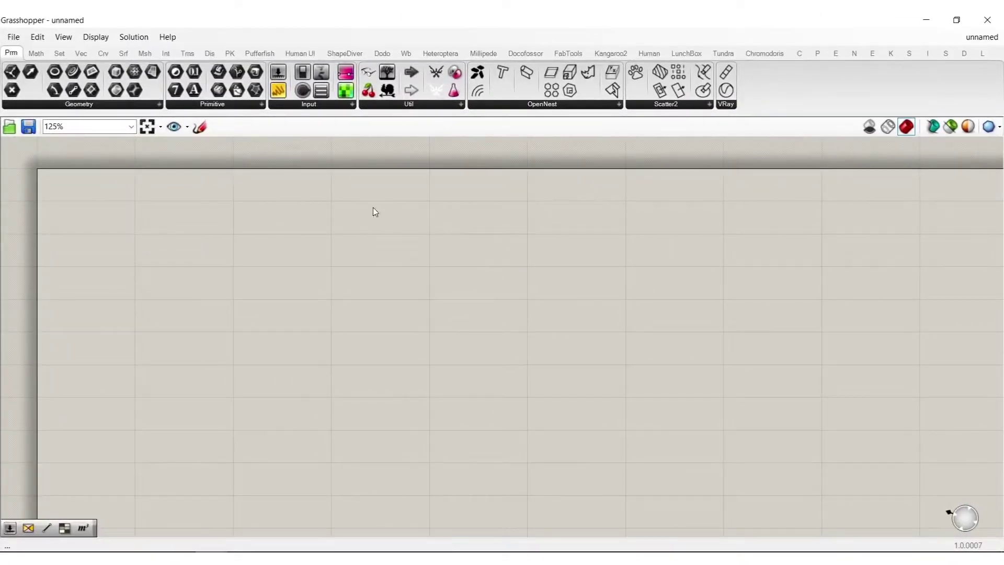
left_click(686, 53)
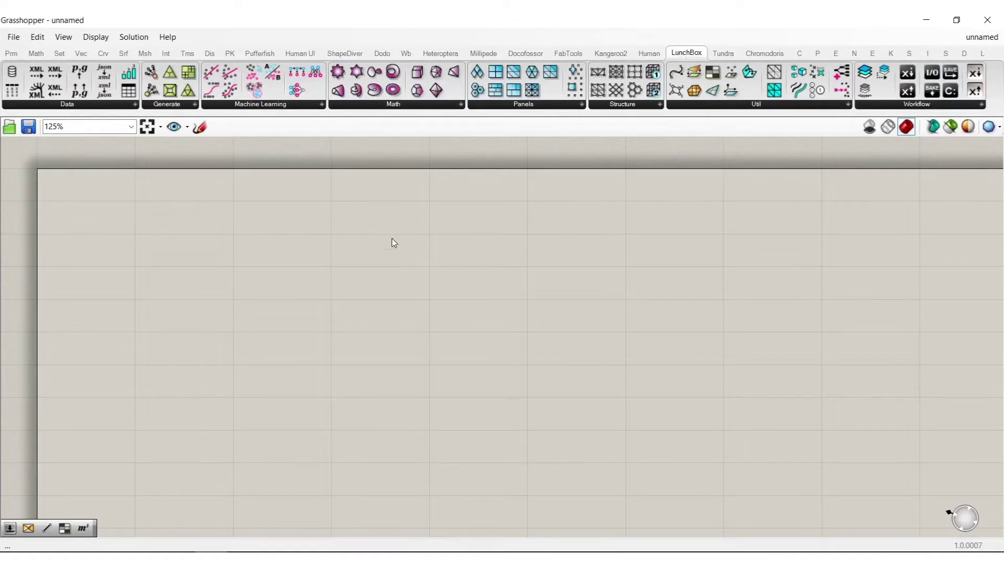
left_click_drag(337, 71, 184, 344)
left_click_drag(278, 26, 700, 35)
Bake the 3D Supershape surface, inspect its isocurves up close and delete the baked copy
left_click(704, 337)
middle_click(704, 338)
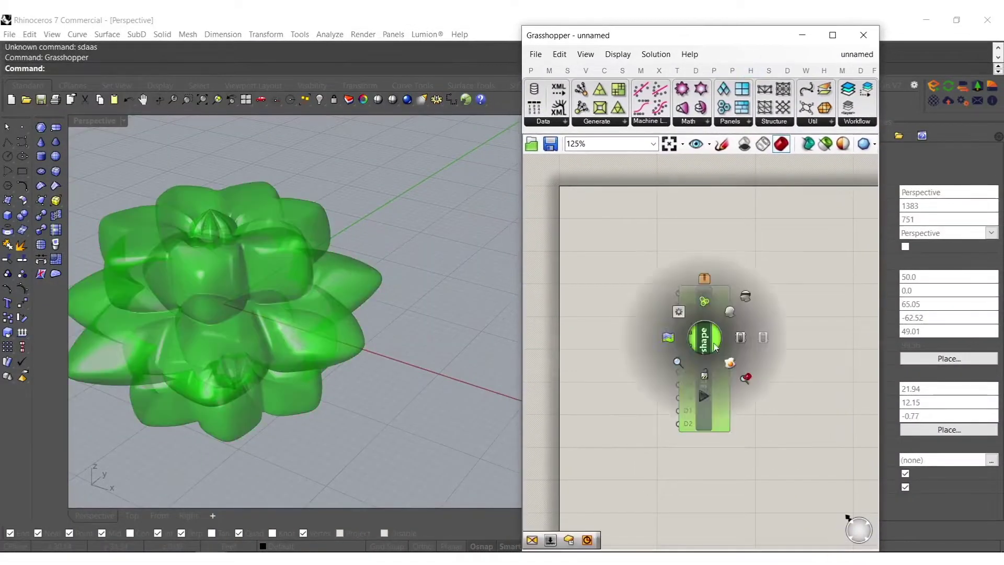
left_click(730, 364)
right_click_drag(258, 347, 218, 287)
scroll(218, 285, "up", 8)
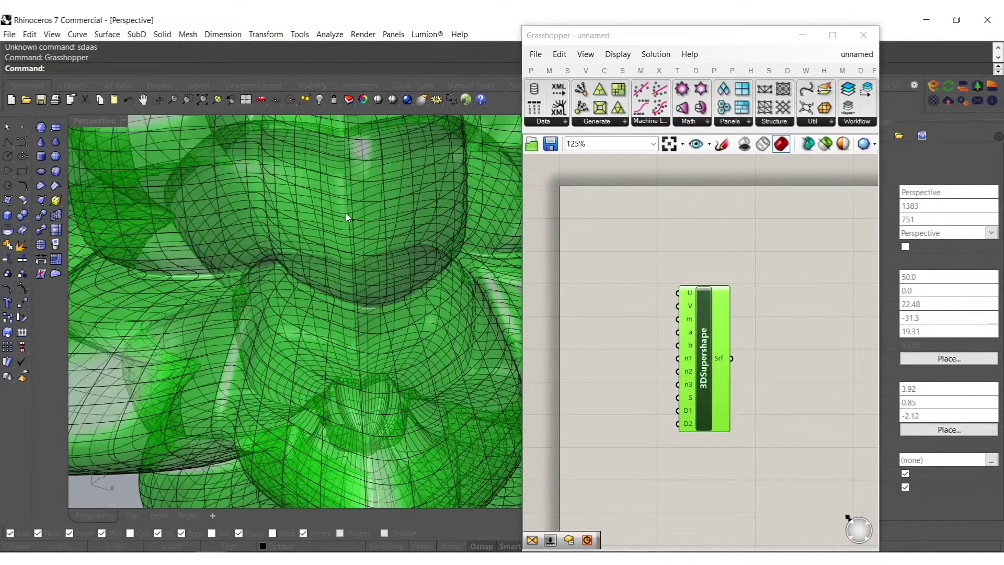
left_click(329, 216)
scroll(329, 215, "down", 8)
right_click_drag(329, 215, 303, 226)
key("Delete")
Add a Pufferfish Rebuild Surface component and connect the 3D Supershape's Srf output to its S input
scroll(333, 218, "up", 8)
right_click_drag(721, 343, 658, 335)
left_click(707, 349)
double_click(707, 349)
type("reb")
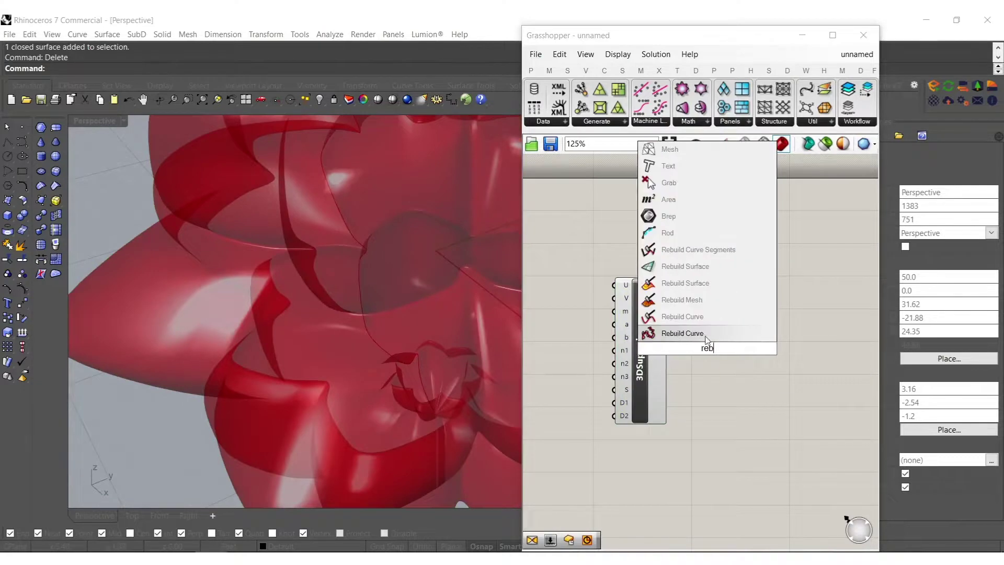
left_click(702, 289)
left_click(717, 353)
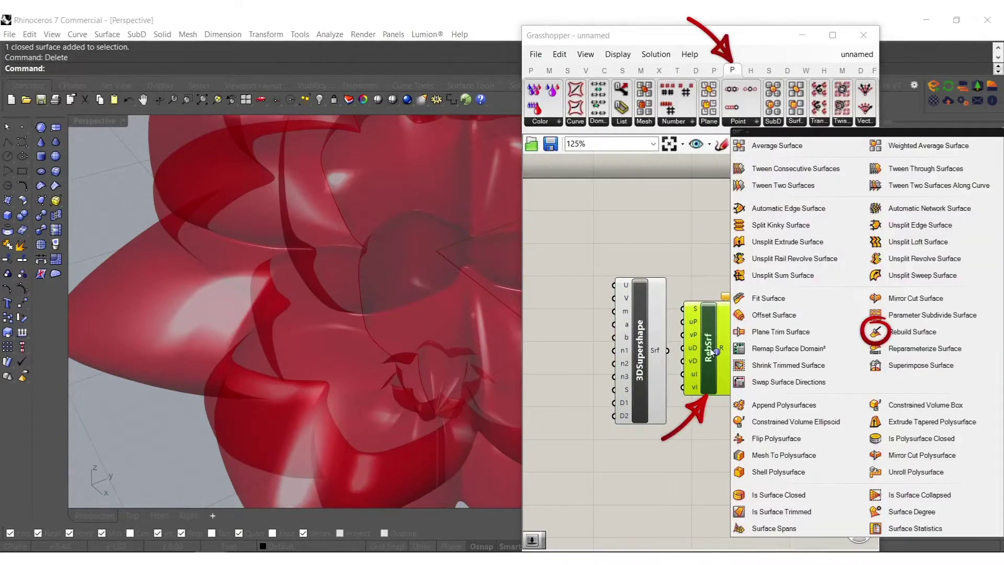
left_click_drag(686, 308, 760, 418)
Add a number slider of 22 and connect it to the uP and vP inputs of Rebuild Surface
right_click_drag(721, 415, 736, 356)
double_click(675, 400)
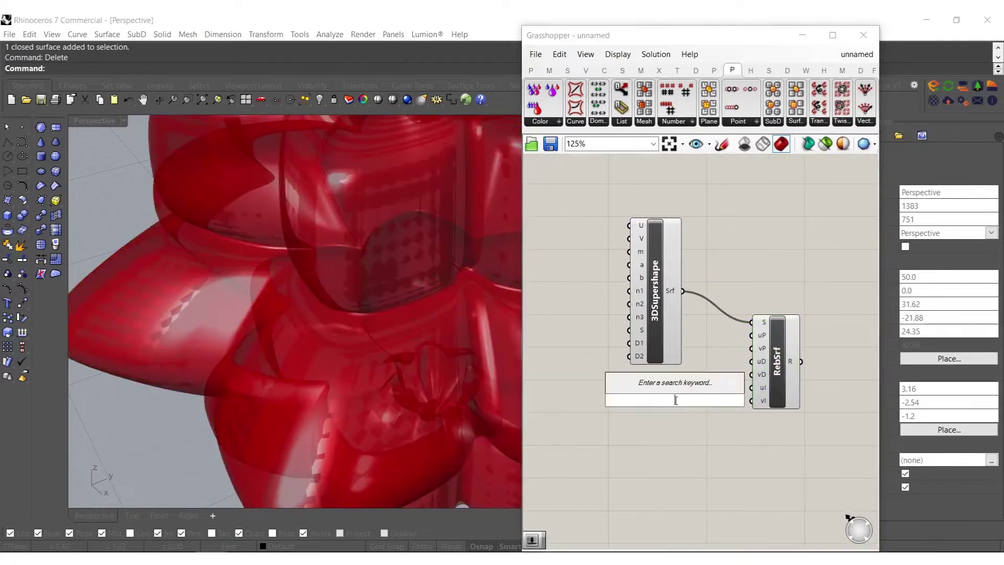
type("22")
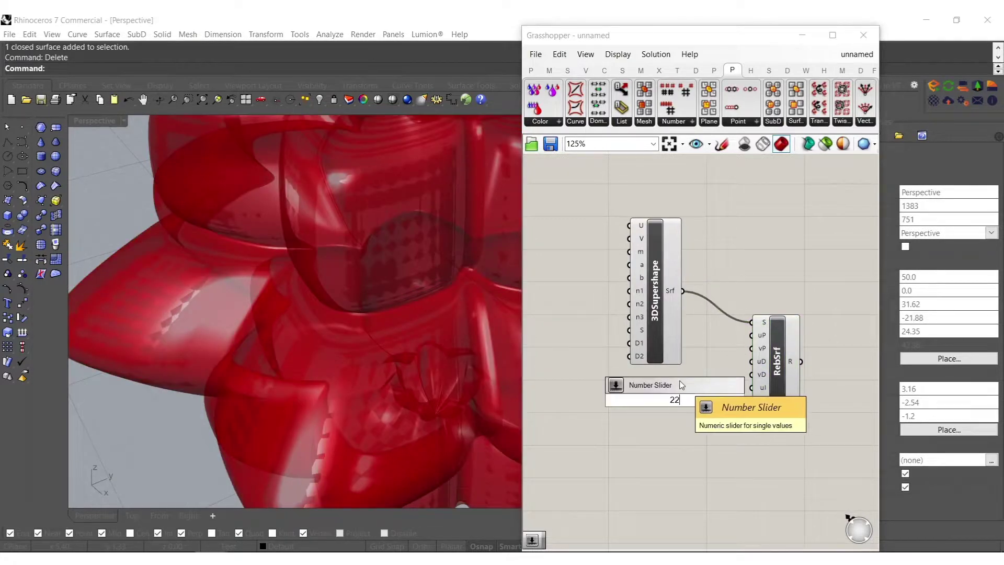
left_click(681, 383)
scroll(727, 370, "up", 2)
left_click_drag(768, 315, 669, 399)
mouse_move(675, 417)
right_mouse_down()
mouse_move(674, 403)
mouse_move(660, 403)
right_mouse_up()
double_click(672, 410)
Bake the rebuilt surface, inspect its isocurves from several angles and delete the baked copy
left_click(796, 342)
middle_click(794, 341)
left_click(819, 368)
right_click_drag(195, 307, 230, 267, "shift")
scroll(272, 267, "down", 6)
right_click_drag(321, 277, 319, 370, "shift")
right_click_drag(320, 371, 336, 298)
left_click(330, 241)
right_click_drag(335, 255, 317, 308)
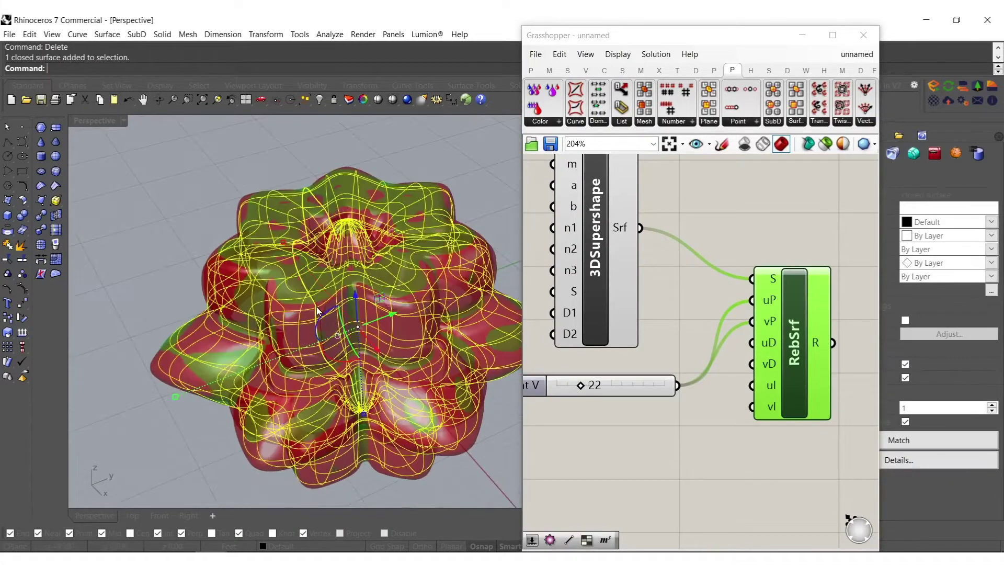
key("Delete")
Turn off the preview of the original 3D Supershape component
right_click_drag(589, 329, 619, 356)
left_click_drag(705, 463, 594, 291)
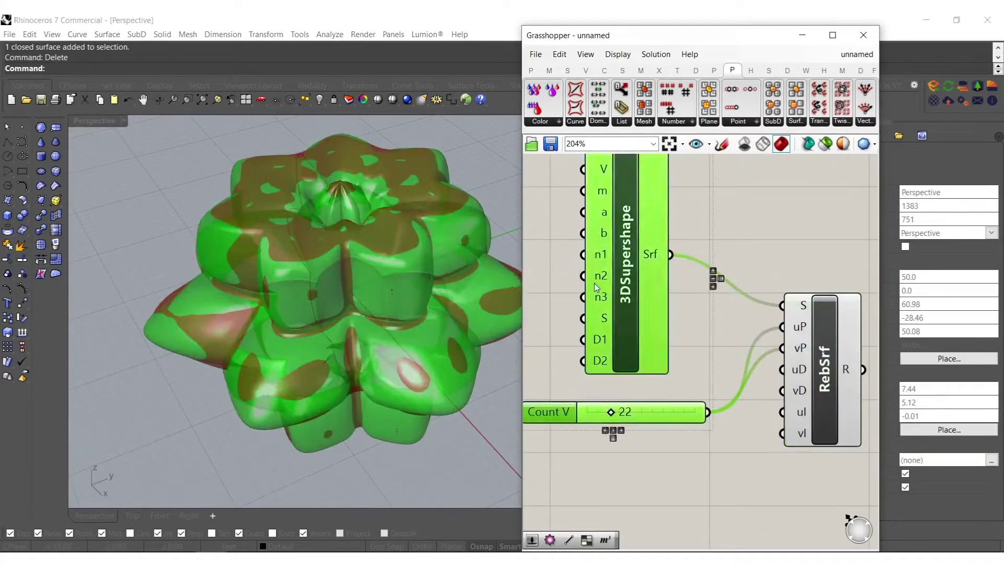
middle_click(598, 283)
left_click(630, 245)
right_click_drag(787, 254, 612, 279)
left_click(655, 276)
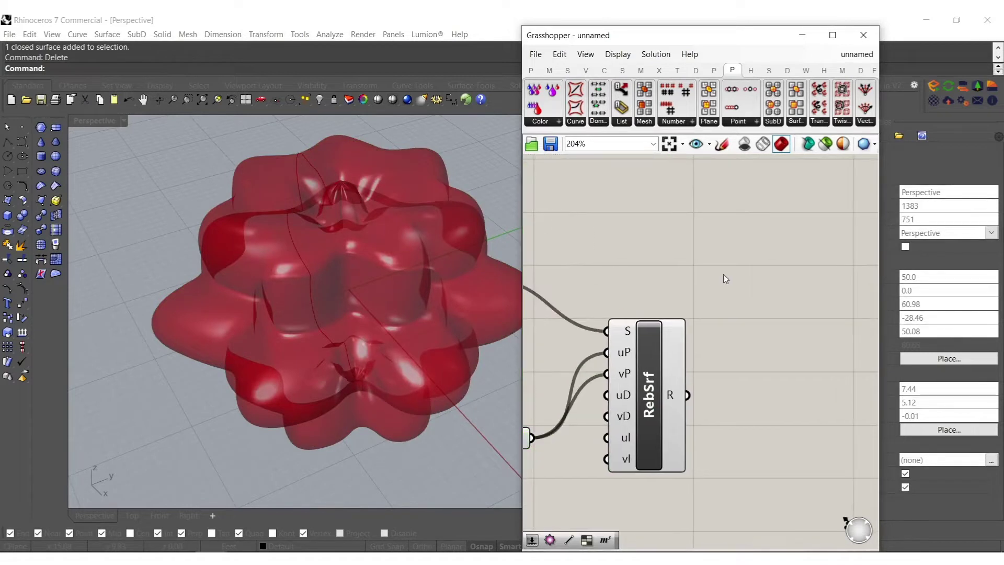
Add a Twist component and connect the Rebuild Surface R output to its G input
double_click(756, 287)
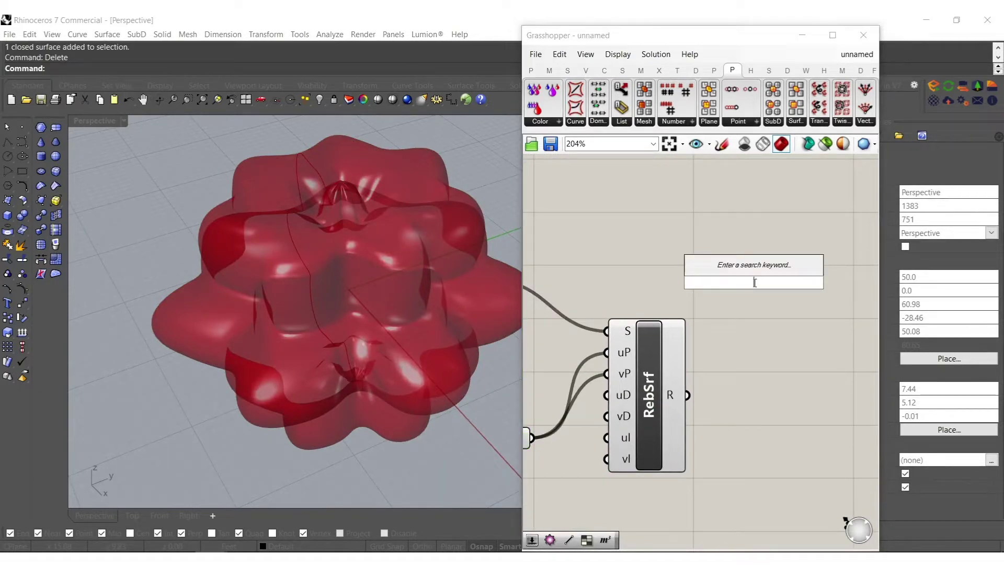
type("tw")
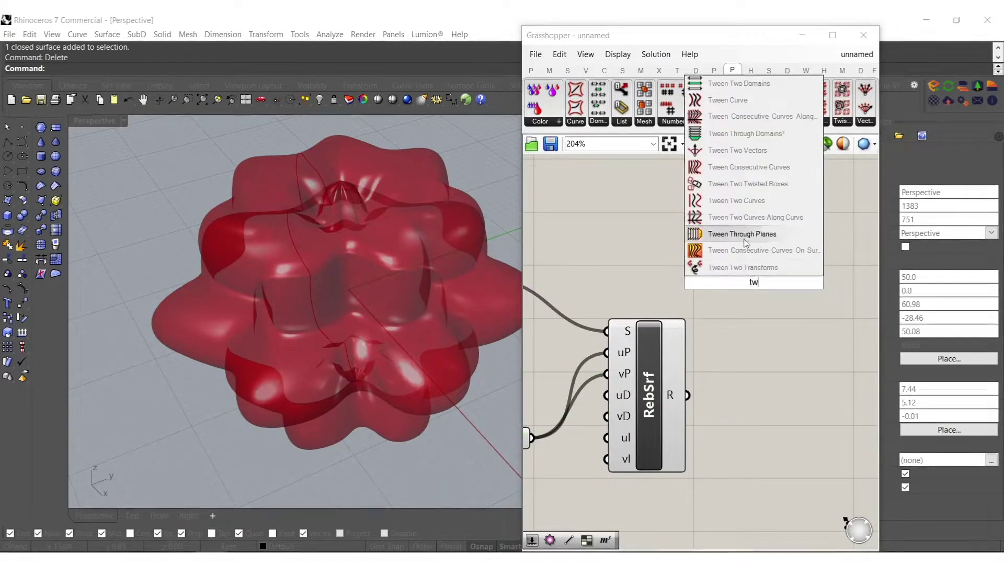
type("ist")
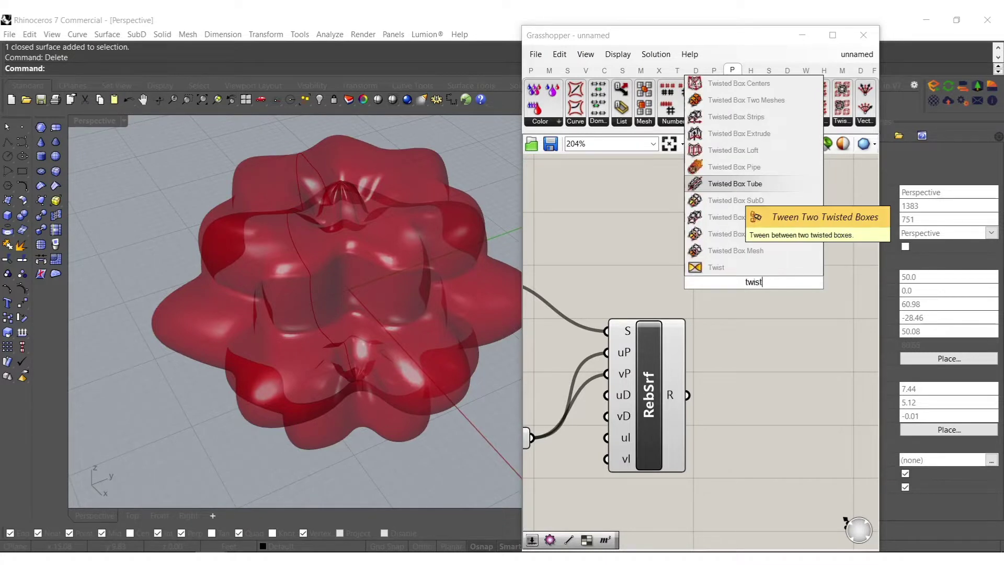
left_click(732, 270)
left_click_drag(728, 279, 763, 297)
left_click(736, 267)
right_click_drag(738, 272, 761, 254)
left_click_drag(777, 241, 711, 377)
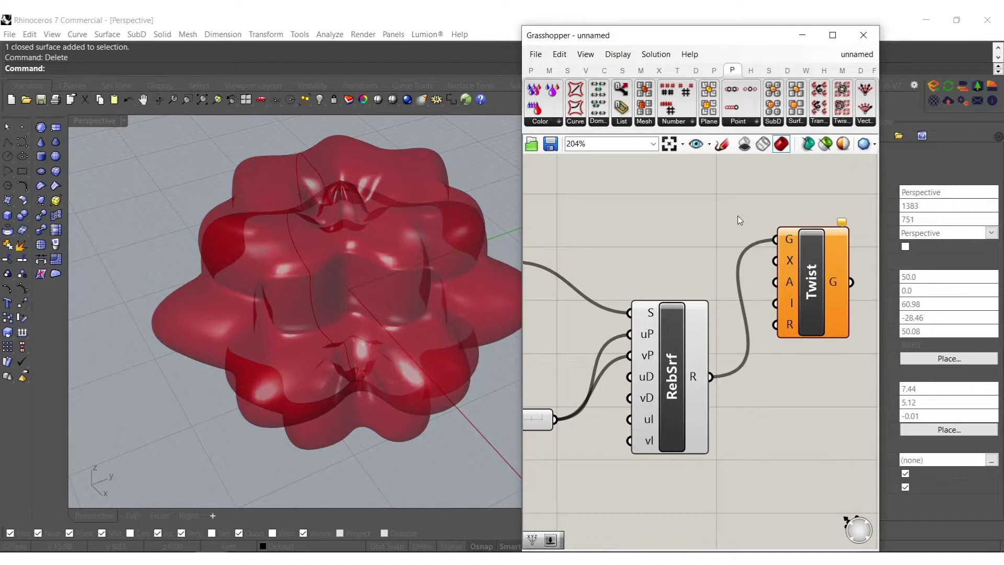
Add a Construct Point component above the Rebuild Surface component and duplicate it to get two stacked points
right_click_drag(741, 220, 736, 258)
double_click(671, 245)
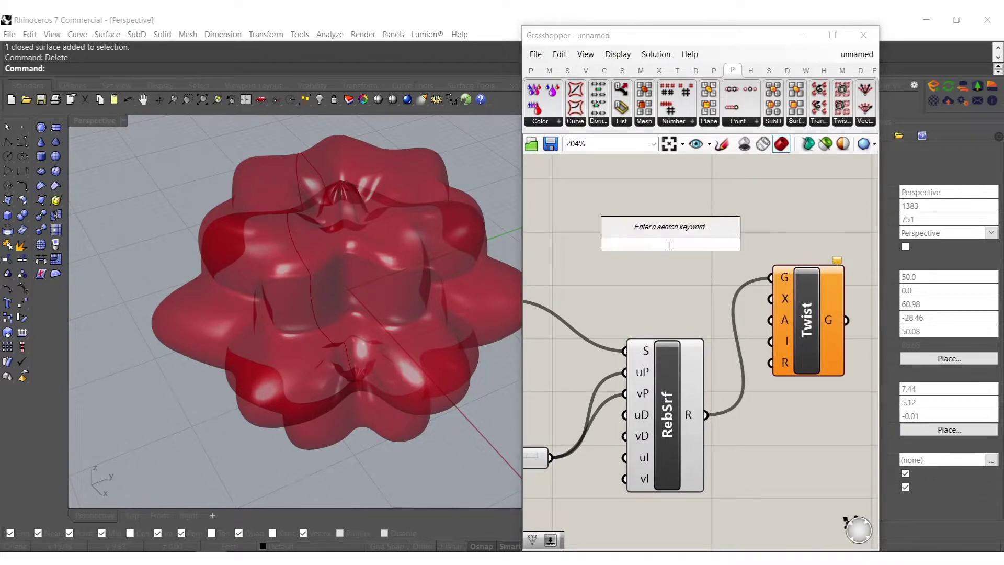
type("xyz")
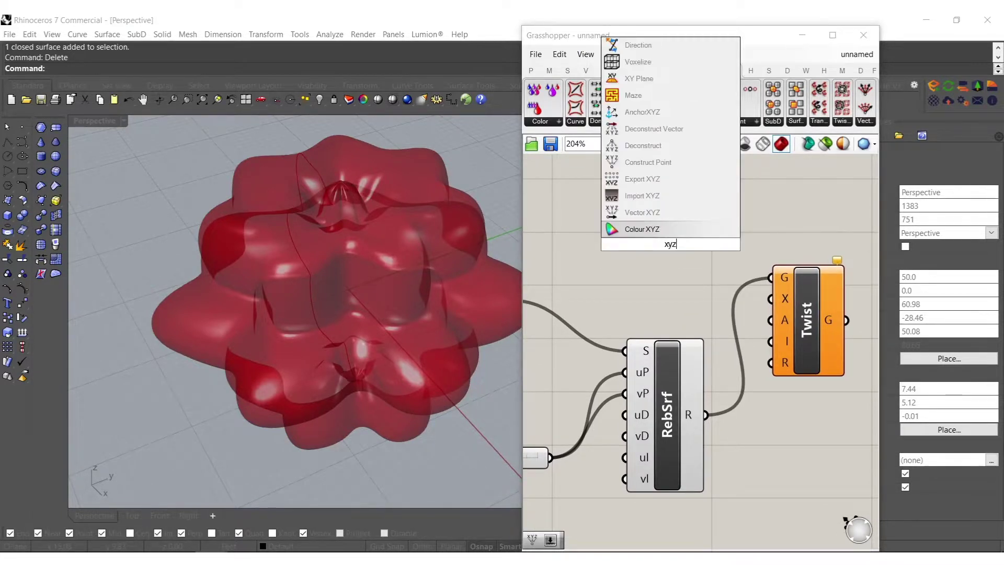
left_click(647, 162)
left_click_drag(662, 258, 662, 185)
right_click_drag(662, 186, 699, 345)
left_click_drag(701, 348, 724, 321)
right_click_drag(711, 334, 728, 347)
Add a Negative component and connect its output to the lower Construct Point's Z input
double_click(651, 352)
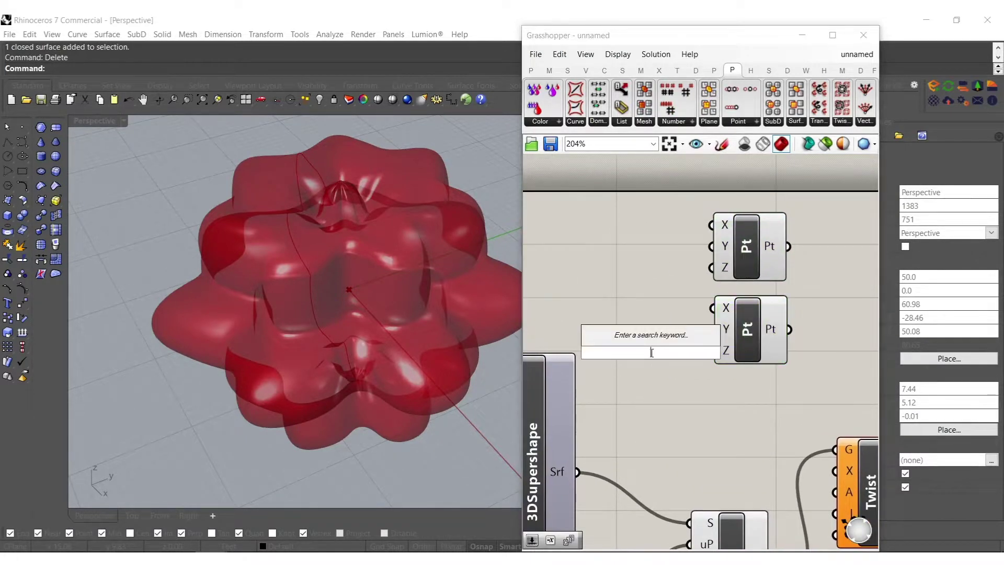
type("neg")
left_click(644, 338)
left_click_drag(687, 350, 727, 350)
Add a number slider of 25.000 and connect it to the Negative input and the upper Construct Point's Z input
right_click_drag(595, 307, 650, 320)
double_click(627, 289)
type("4")
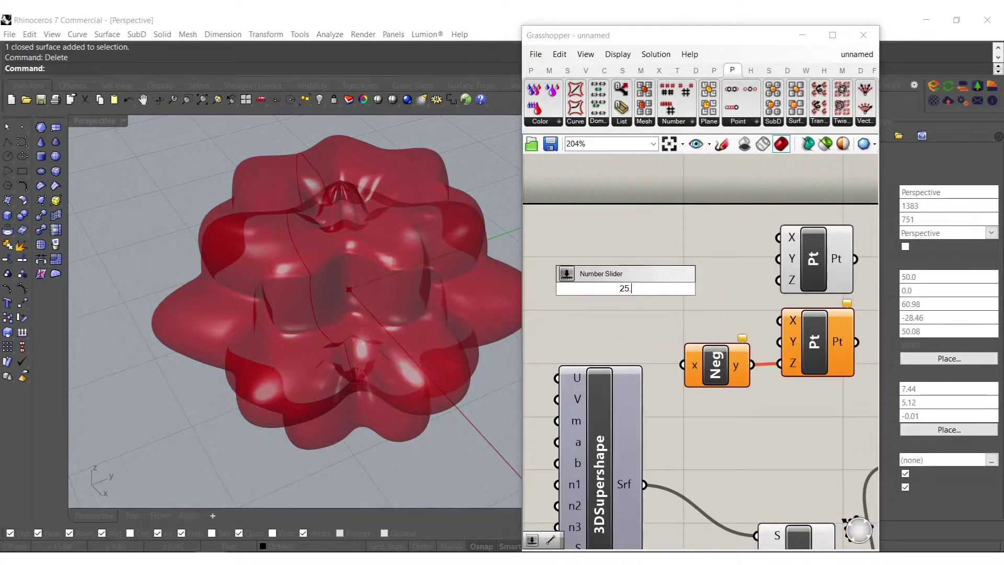
type("5.")
key("Return")
left_click_drag(682, 364, 713, 289)
left_click_drag(779, 280, 718, 288)
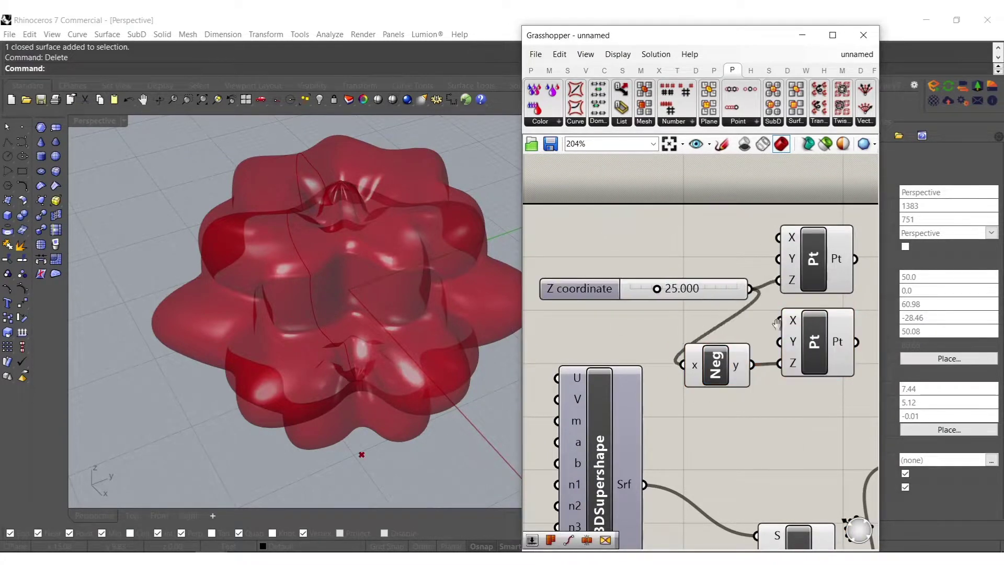
Add a Line component between the two points and connect its output to Twist's X input
right_click_drag(777, 323, 646, 334)
double_click(768, 328)
type("line")
left_click(744, 296)
left_click_drag(733, 315, 727, 271)
left_click_drag(733, 336, 729, 354)
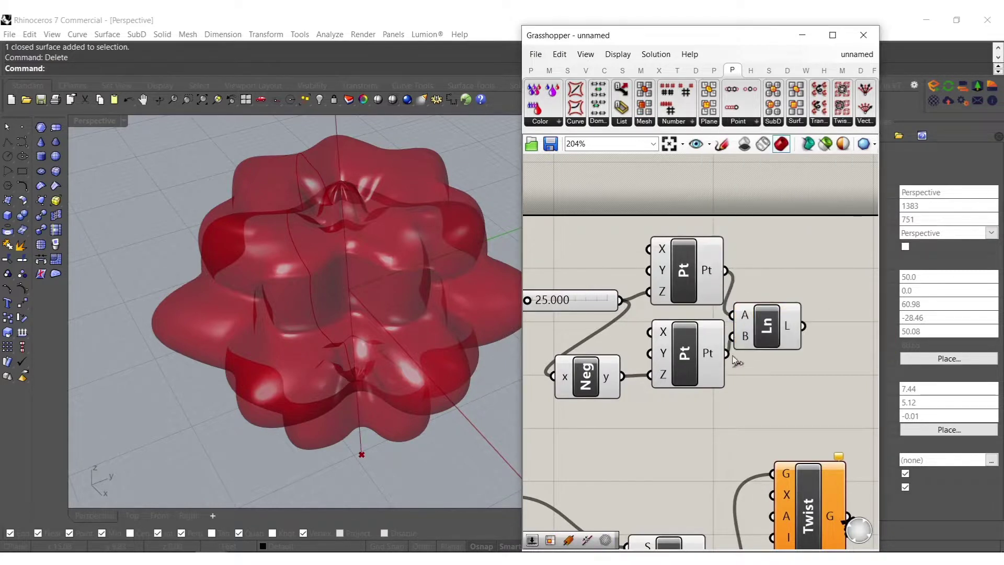
right_click_drag(735, 360, 680, 308)
left_click_drag(747, 274, 721, 449)
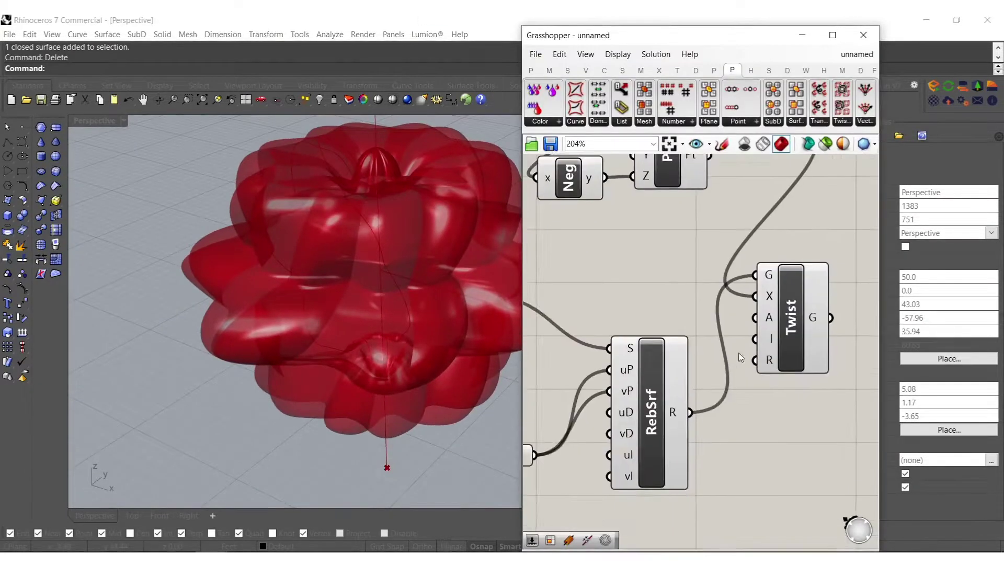
Turn off the preview of all components except Twist
scroll(711, 476, "down", 3)
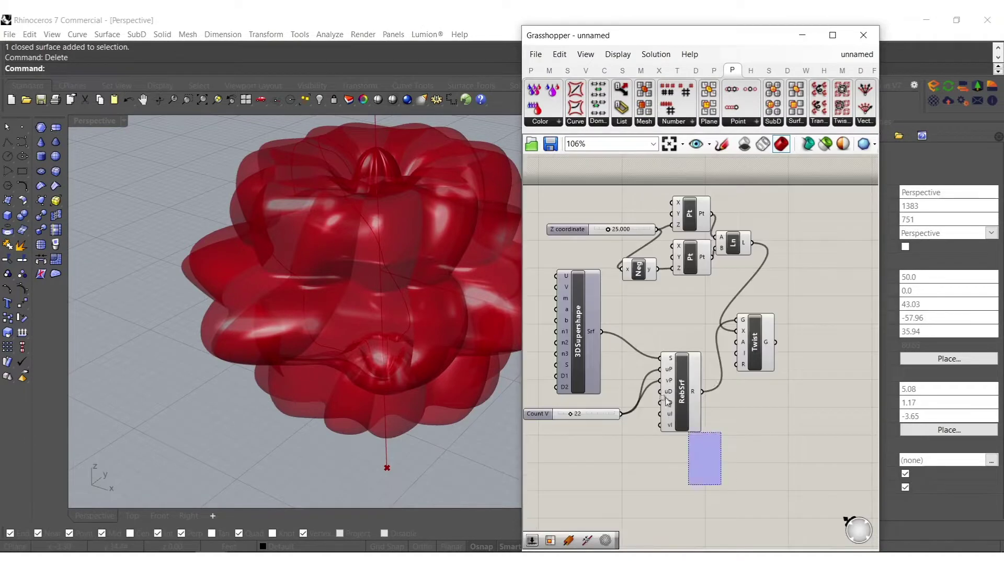
key("ctrl+a")
scroll(604, 255, "up", 2)
middle_click(688, 286)
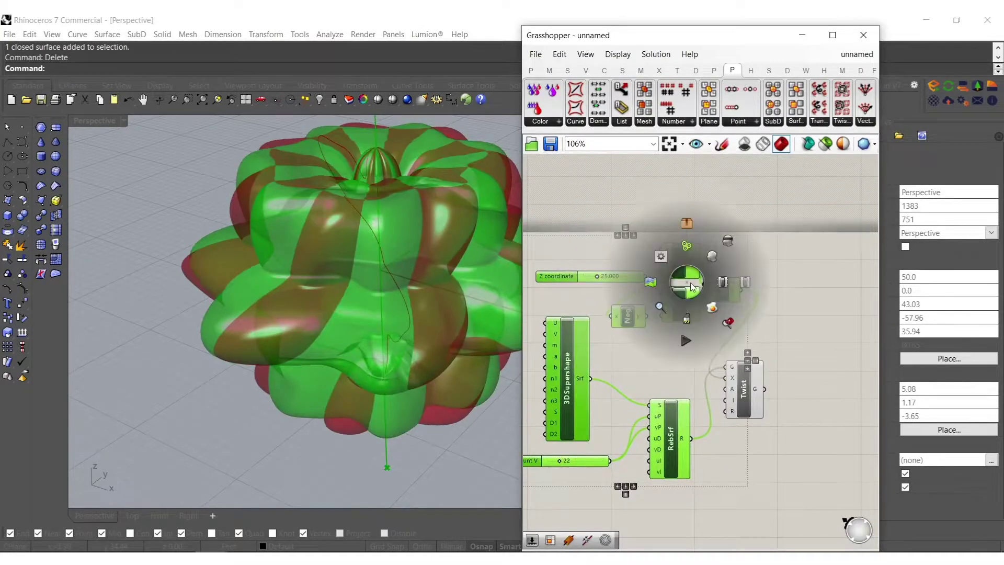
left_click(728, 241)
left_click(714, 265)
right_click_drag(688, 323, 665, 309)
scroll(720, 399, "up", 1)
Move Twist farther from the other components and connect a new number slider of 12.000 to its A input
right_click_drag(720, 399, 605, 337)
left_click_drag(596, 323, 713, 334)
double_click(659, 389)
type("12")
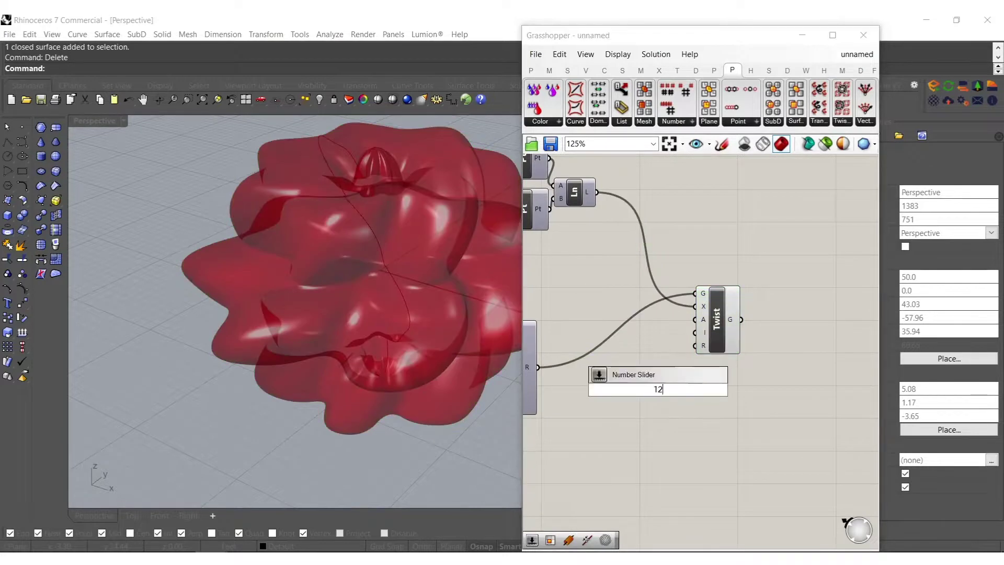
key("Return")
left_click_drag(702, 321, 707, 396)
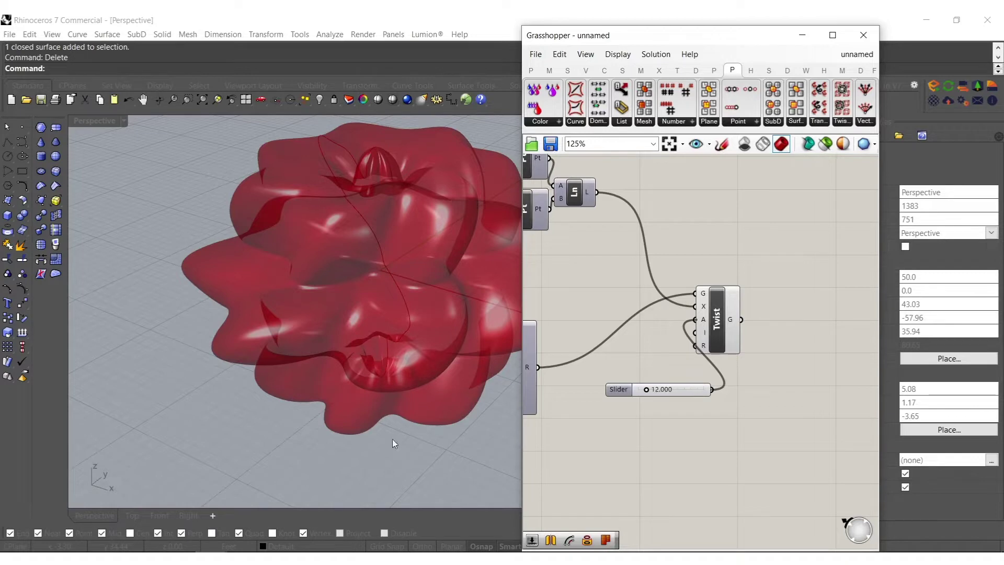
Copy the 12.000 angle slider and connect the copy to the upper Construct Point's X input
right_click_drag(697, 260, 830, 357)
left_click(811, 489)
key("ctrl+c")
key("ctrl+v")
left_click_drag(607, 245, 636, 241)
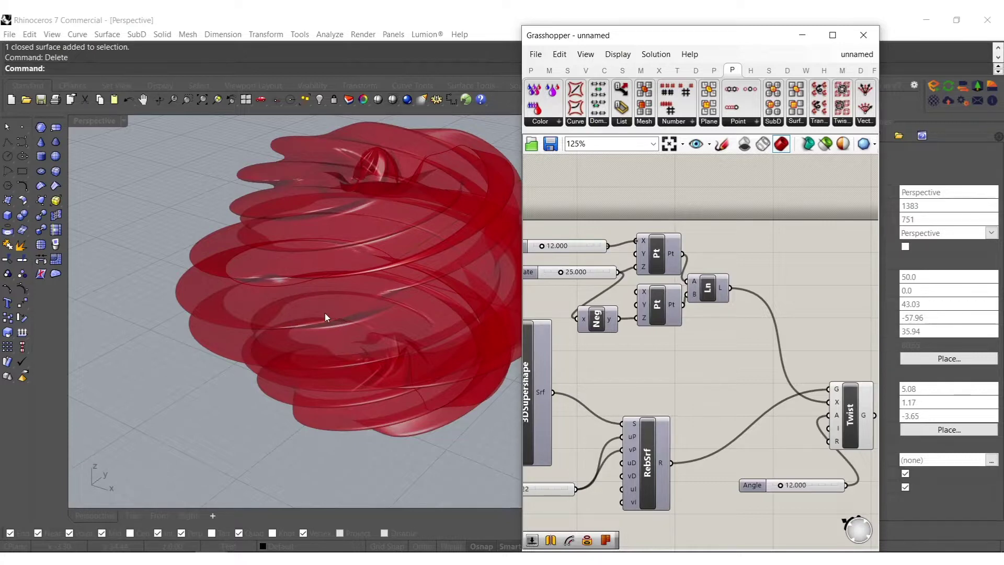
Bake the twisted surface and examine it from several angles in Rendered display mode
right_click_drag(331, 315, 363, 204, "shift")
right_click_drag(721, 422, 527, 393)
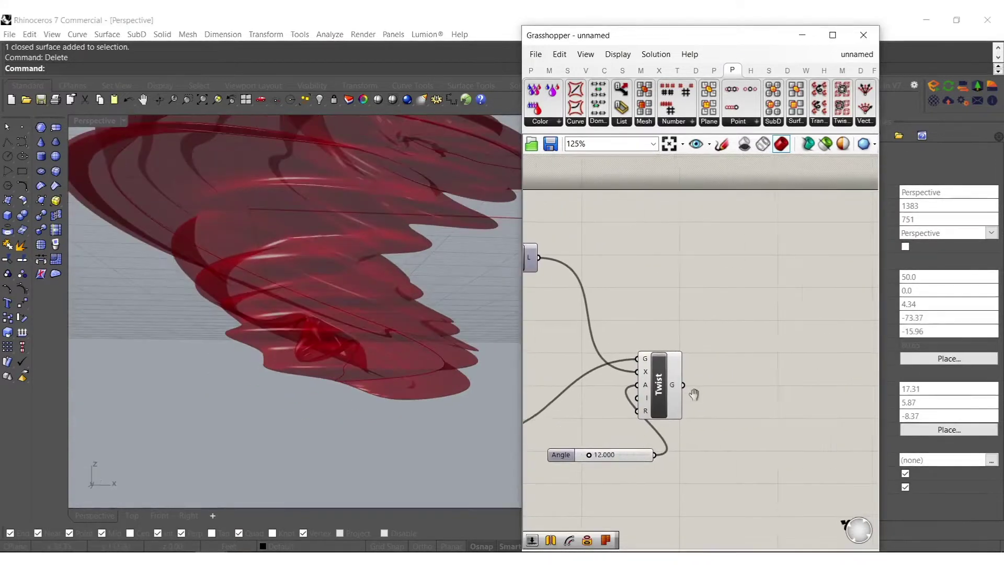
left_click(656, 398)
middle_click(658, 387)
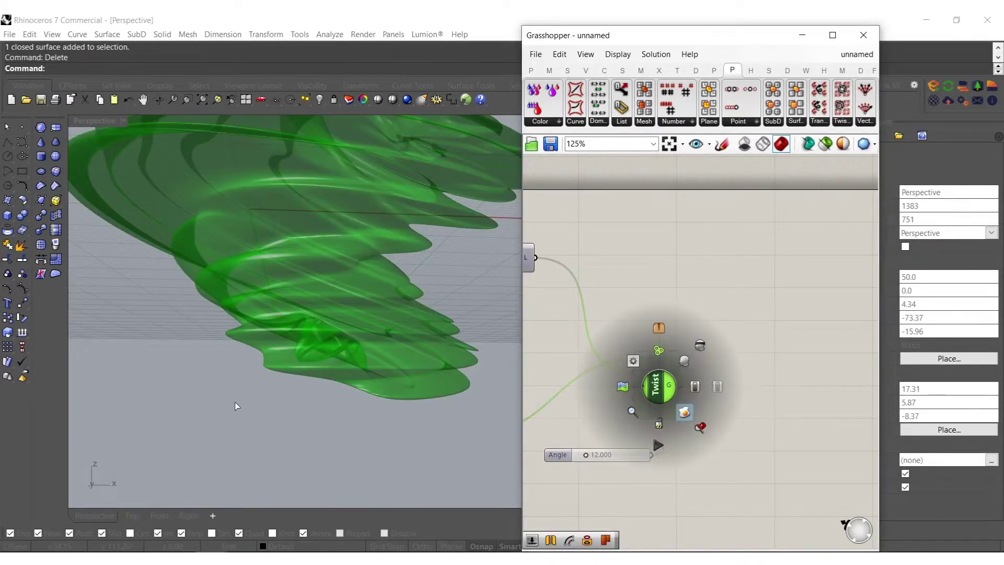
left_click(237, 406)
middle_click(224, 413)
left_click(197, 416)
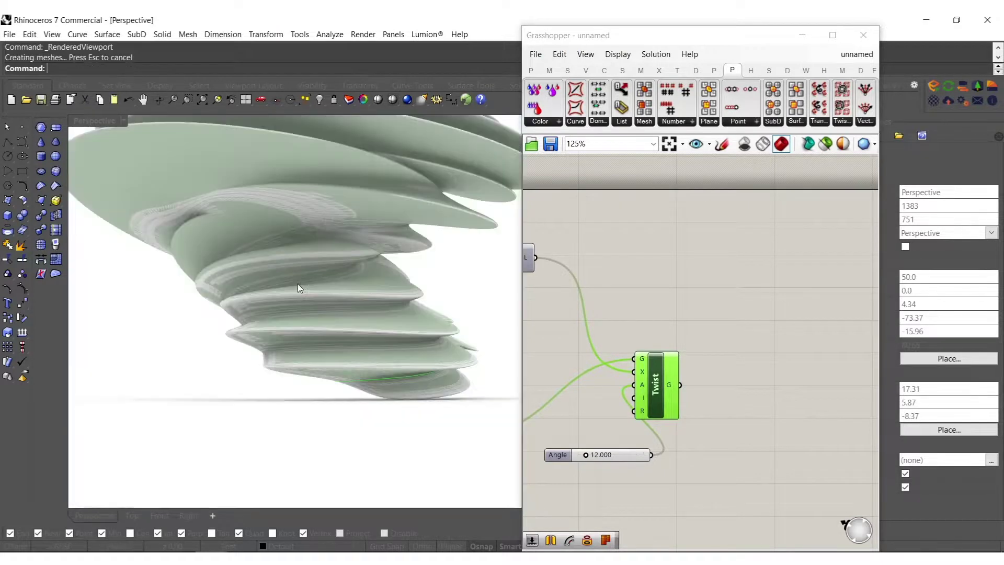
mouse_move(297, 284)
right_mouse_down()
mouse_move(343, 331)
mouse_move(336, 266)
mouse_move(347, 386)
mouse_move(386, 250)
right_mouse_up()
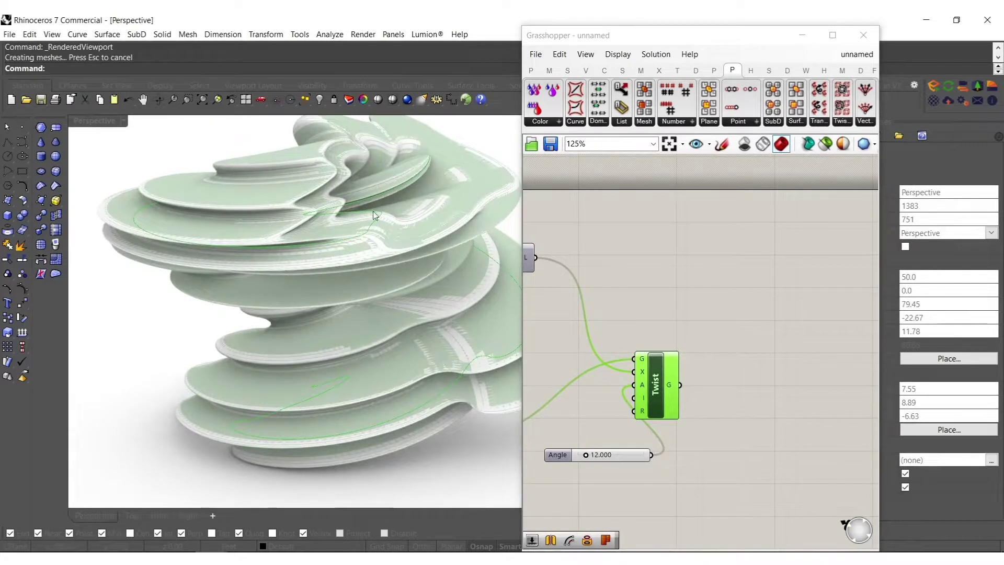
right_click_drag(373, 212, 332, 221)
Undo the bake of the twisted surface and return the viewport to Shaded display mode
key("ctrl+z")
middle_click(369, 272)
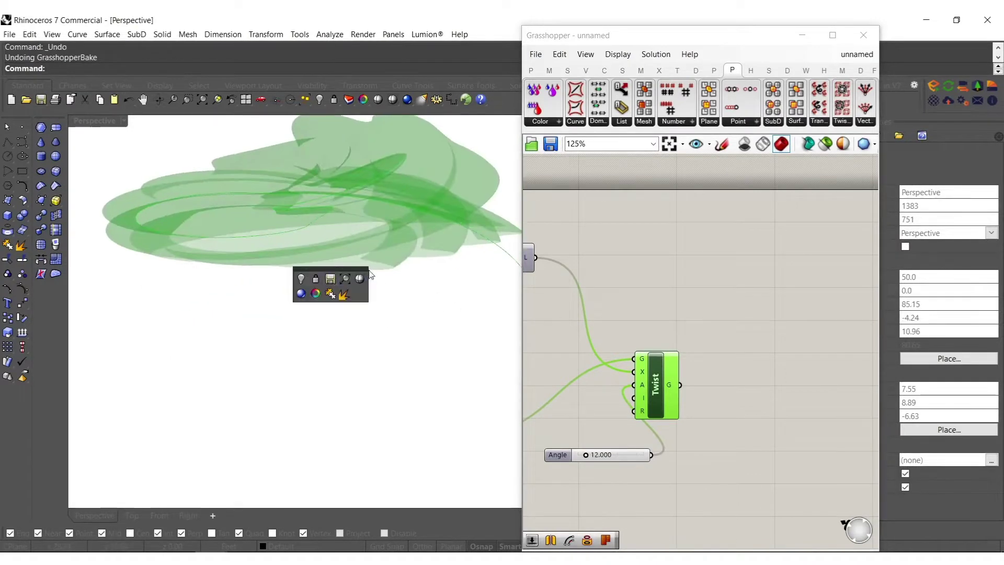
left_click(359, 278)
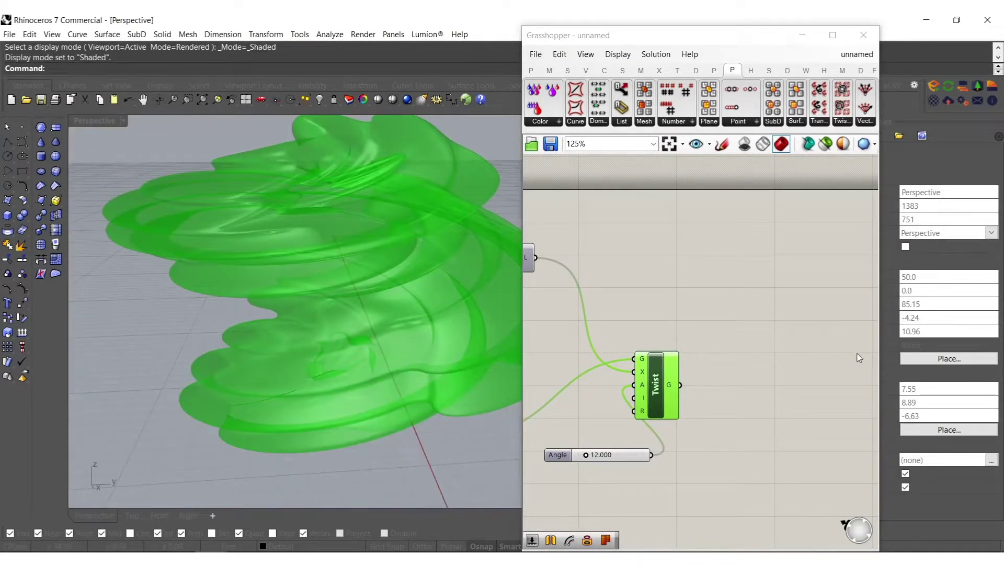
Duplicate Rebuild Surface and its slider of 22 beside Twist, and connect Twist's G output to the copy's S input
right_click_drag(673, 417, 595, 362)
left_click(649, 330)
right_click_drag(653, 372, 791, 362)
right_click_drag(639, 401, 701, 407)
left_click_drag(668, 417, 569, 310)
right_click_drag(588, 346, 630, 402)
left_click_drag(618, 406, 581, 364, "shift")
scroll(639, 357, "down", 1)
right_click_drag(678, 365, 569, 345)
left_click_drag(569, 343, 813, 378, "alt")
left_click(778, 297)
left_click_drag(784, 334, 761, 290)
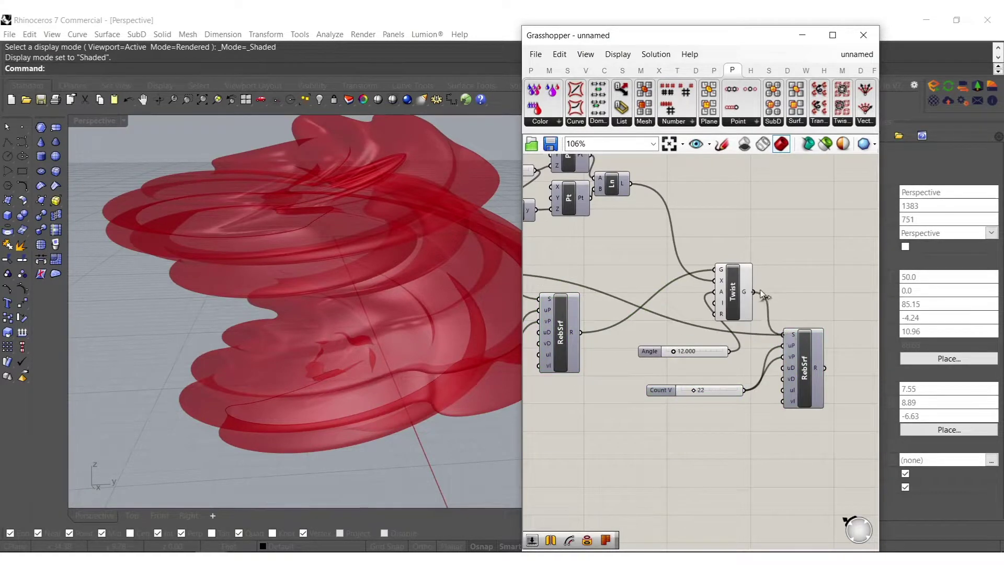
Turn off the preview of the Twist component so that only the newly rebuilt surface is displayed
right_click_drag(780, 292, 740, 295)
middle_click(768, 370)
left_click(793, 341)
left_click(765, 276)
left_click_drag(693, 437, 648, 215)
middle_click(706, 295)
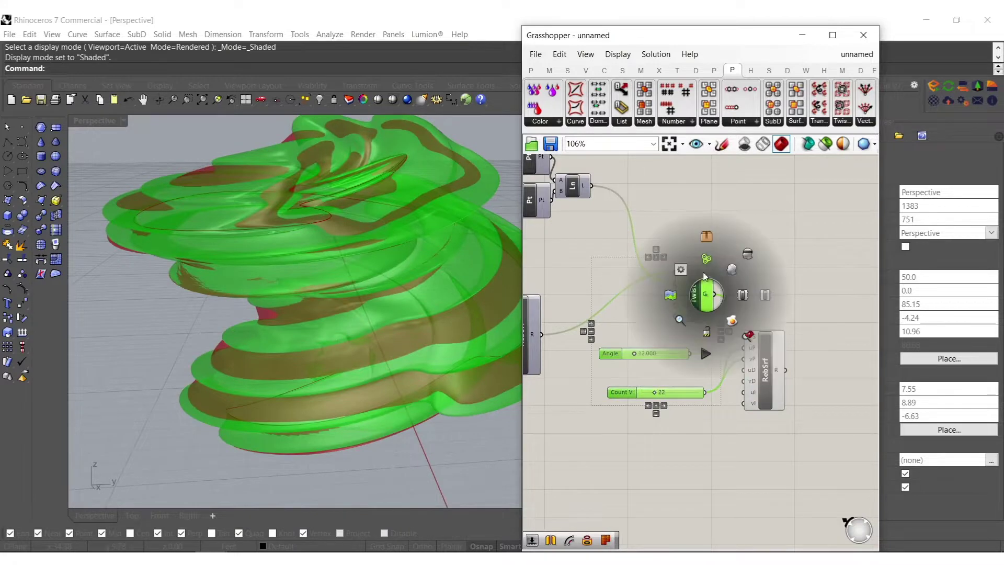
left_click(751, 257)
left_click(731, 217)
mouse_move(360, 237)
right_mouse_down()
mouse_move(262, 227)
mouse_move(231, 194)
mouse_move(346, 336)
mouse_move(336, 265)
mouse_move(347, 248)
right_mouse_up()
Add a Populate Geometry component and connect the last Rebuild Surface's R output to its G input
right_click_drag(847, 382, 751, 386)
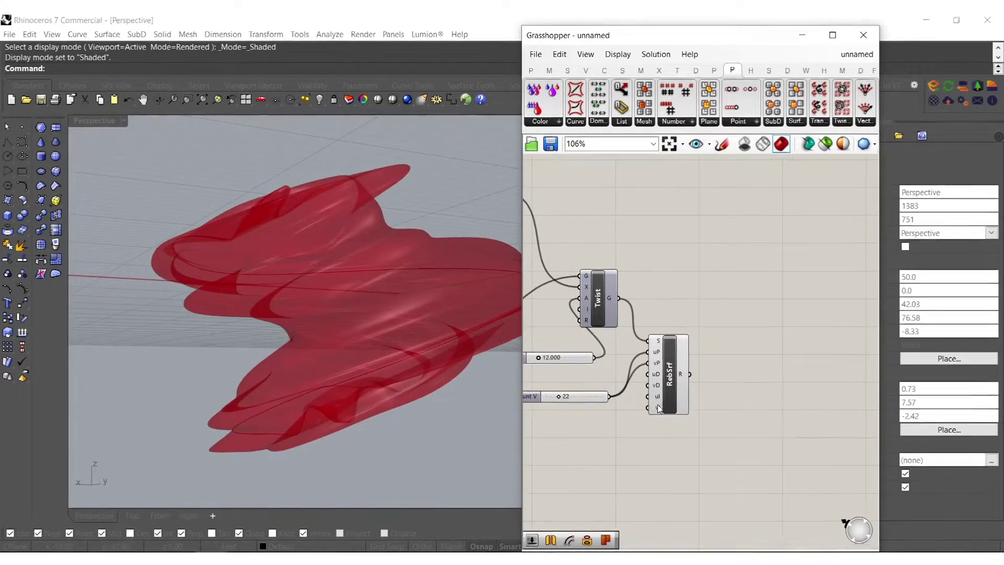
double_click(753, 386)
type("pop")
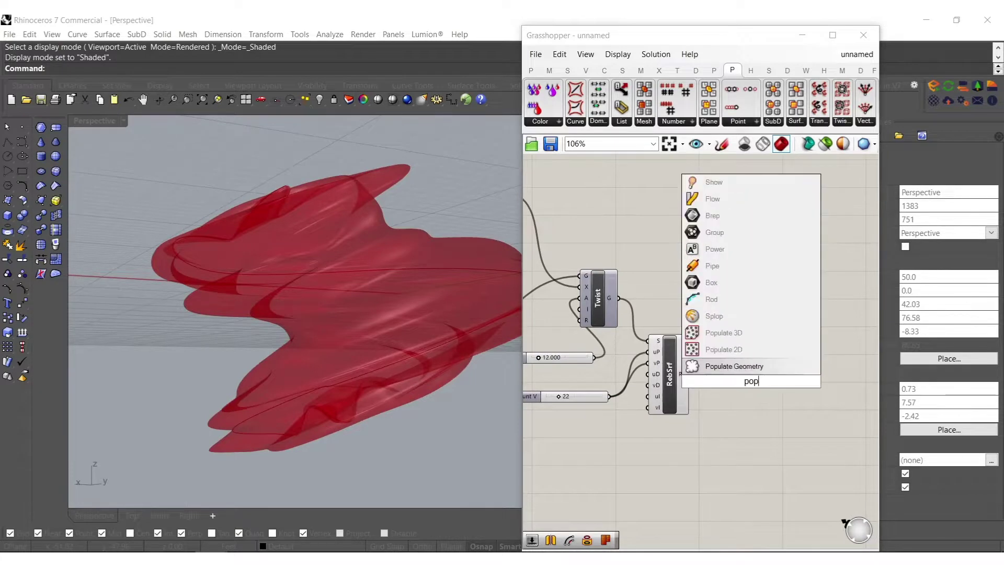
left_click(732, 366)
left_click_drag(689, 374, 732, 364)
Add a slider of 15, connect it to Populate Geometry's N input and place it below Rebuild Surface
left_click(707, 458)
double_click(708, 461)
type("15")
key("Return")
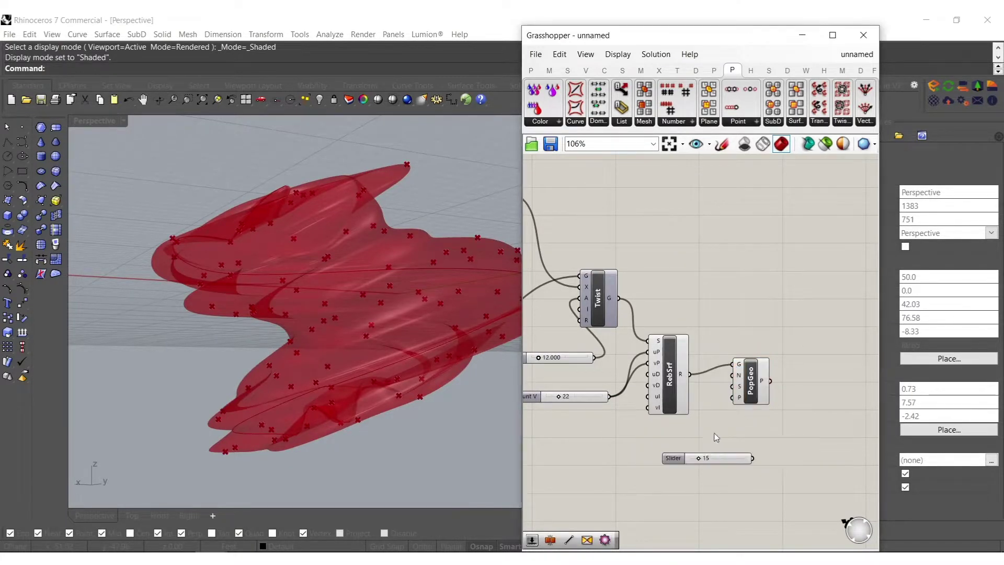
left_click_drag(732, 375, 752, 458)
left_click_drag(675, 458, 600, 457)
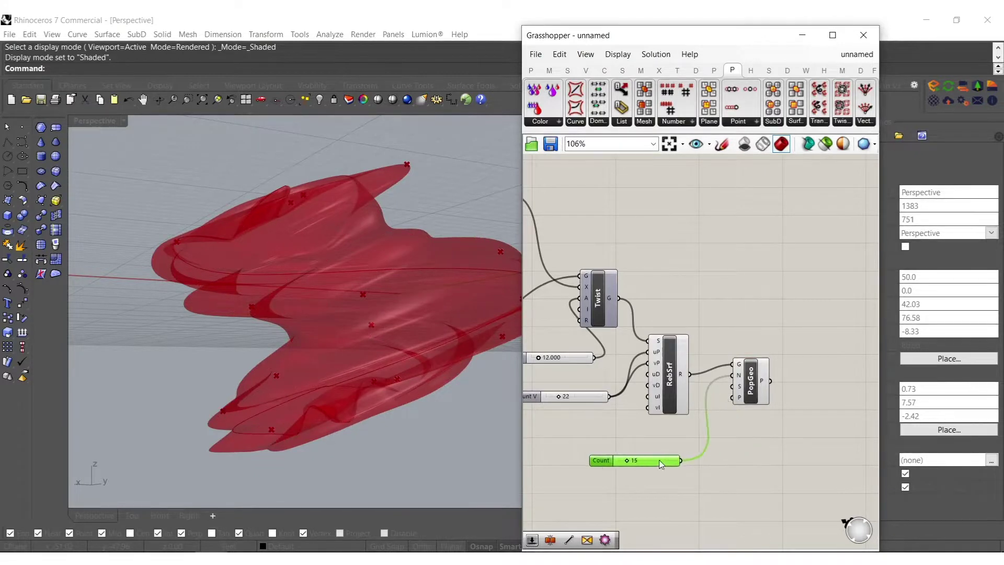
Add a Center Box component below and to the right of Populate Geometry
right_click_drag(723, 435, 653, 428)
left_click(673, 442)
right_click_drag(667, 393, 596, 372)
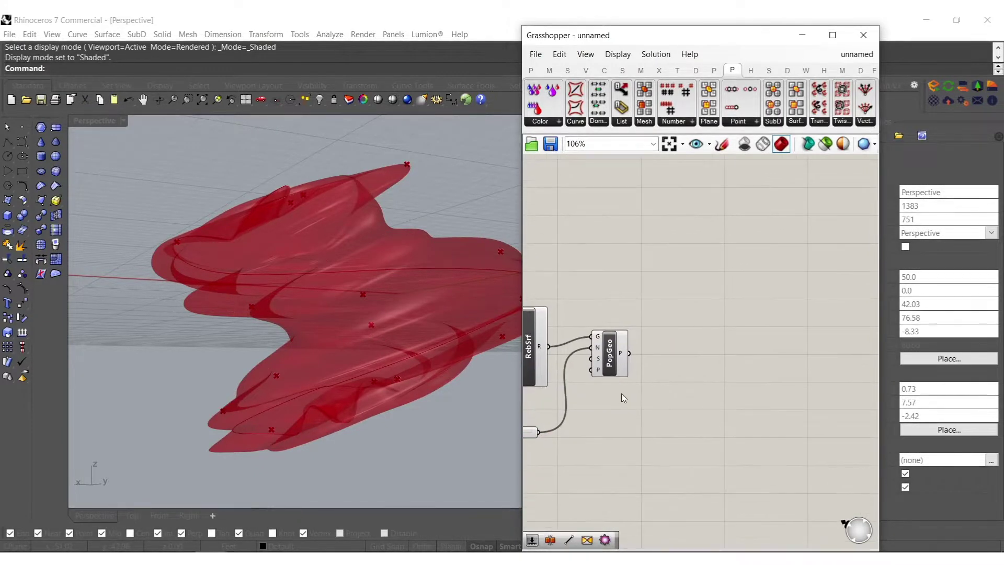
double_click(639, 409)
type("box")
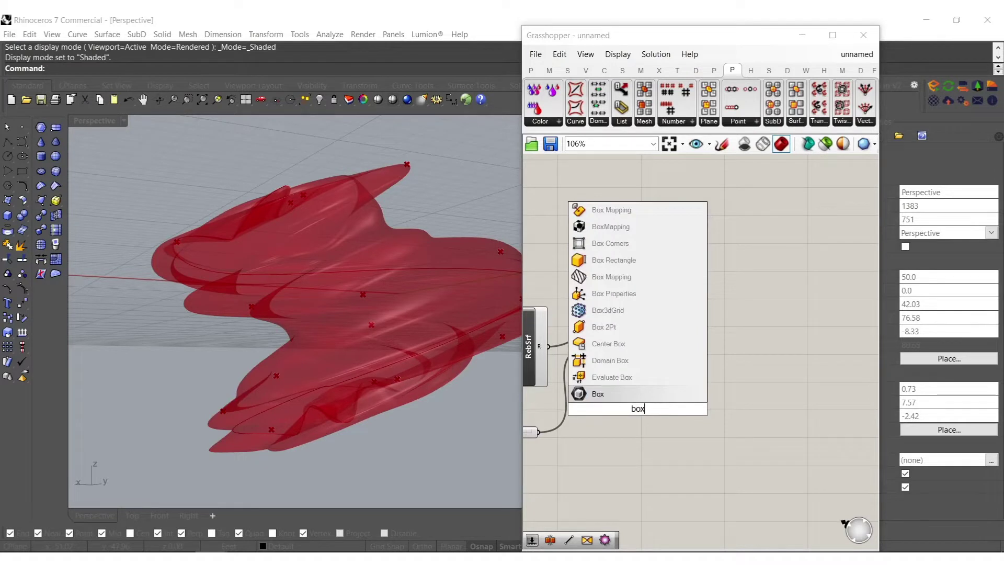
left_click(635, 346)
left_click_drag(637, 414, 642, 413)
left_click_drag(663, 408, 725, 449)
left_click(642, 466)
Add a slider of 35.000 and connect it to the Center Box's X and Z inputs
double_click(606, 454)
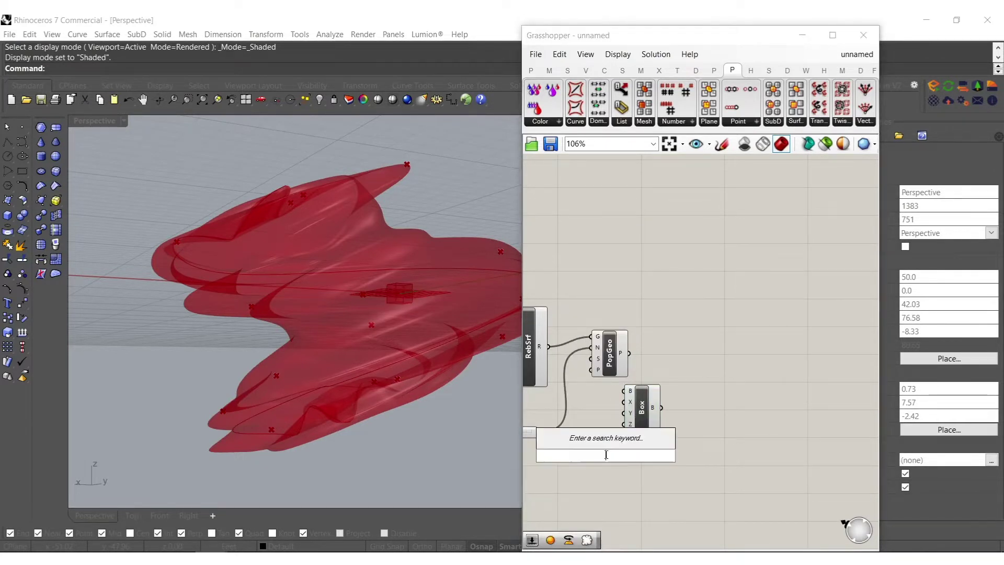
type("35")
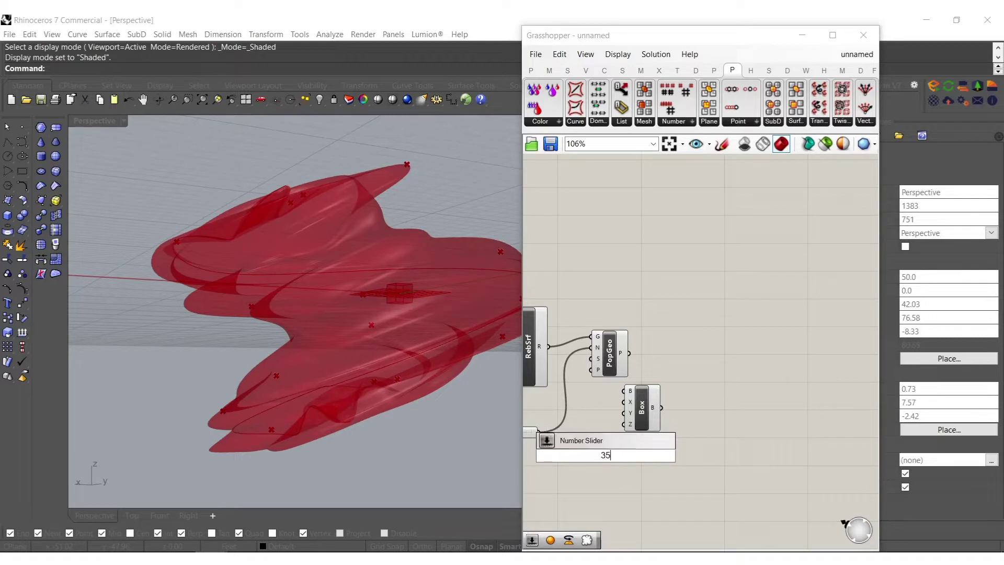
key("Return")
scroll(633, 426, "up", 2)
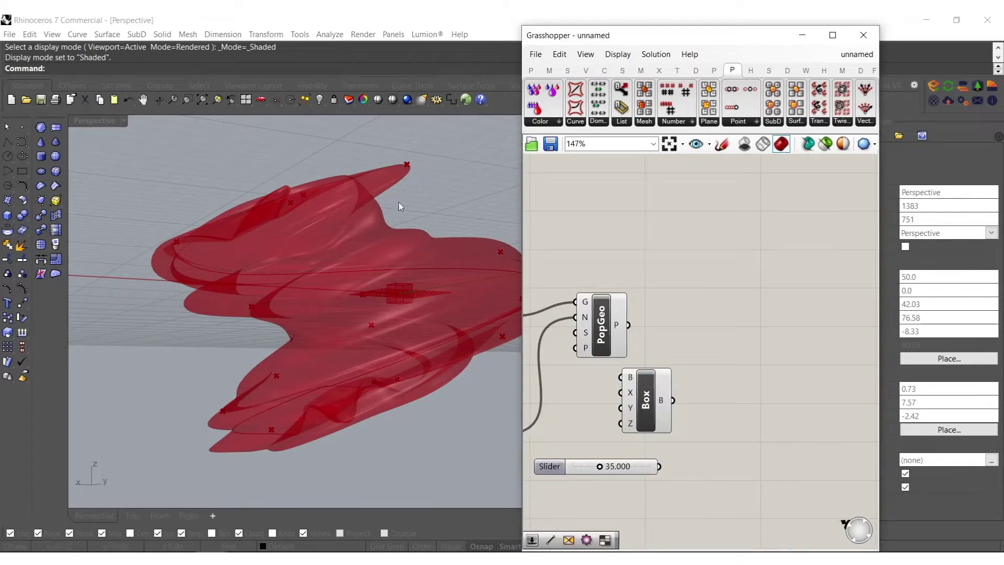
right_click_drag(625, 474, 665, 454)
scroll(690, 407, "up", 3)
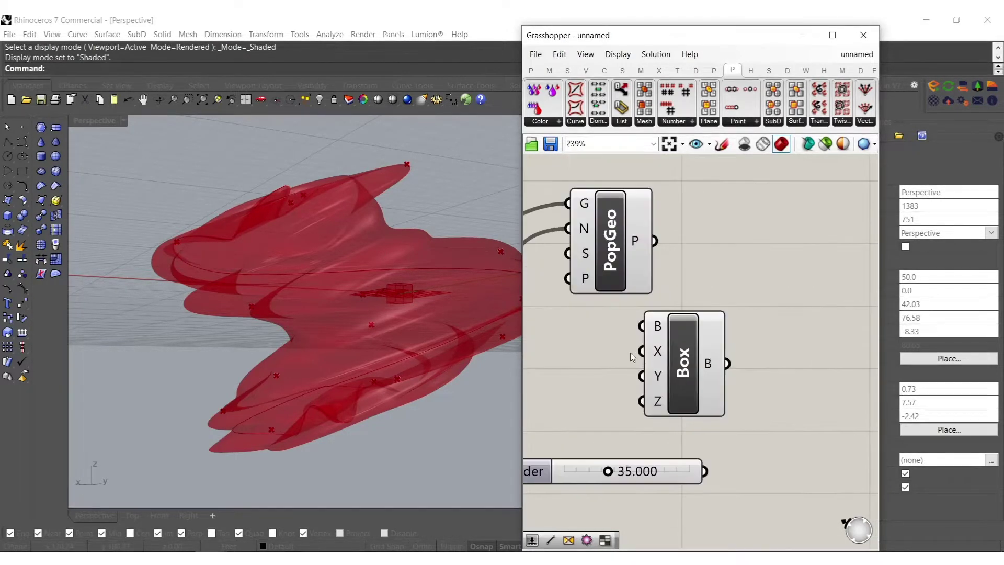
left_click_drag(651, 387, 689, 465)
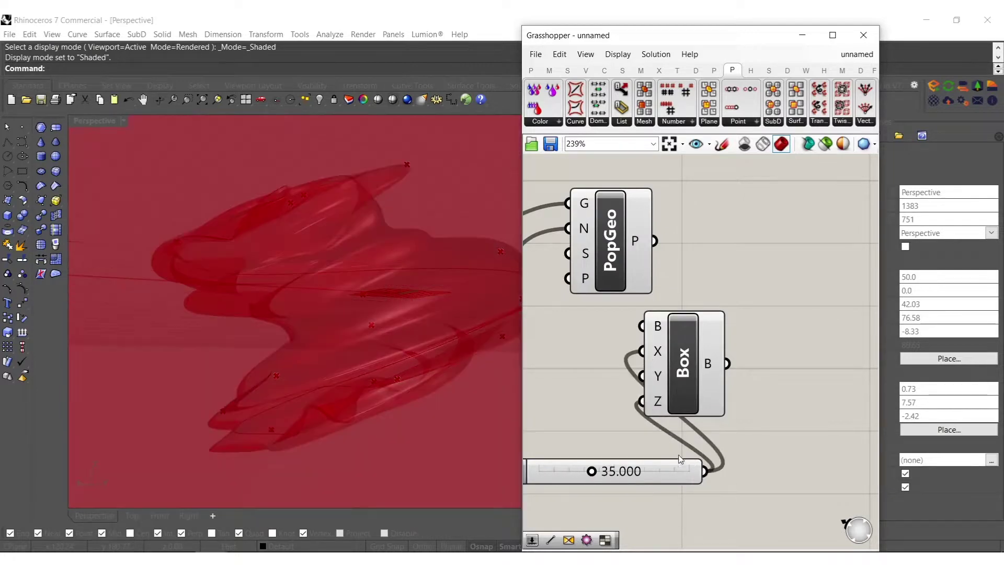
Connect a new slider of 5.000 to the box's Y input and Populate Geometry's P output to its B input
right_click_drag(648, 408, 751, 417)
double_click(636, 415)
type("5.")
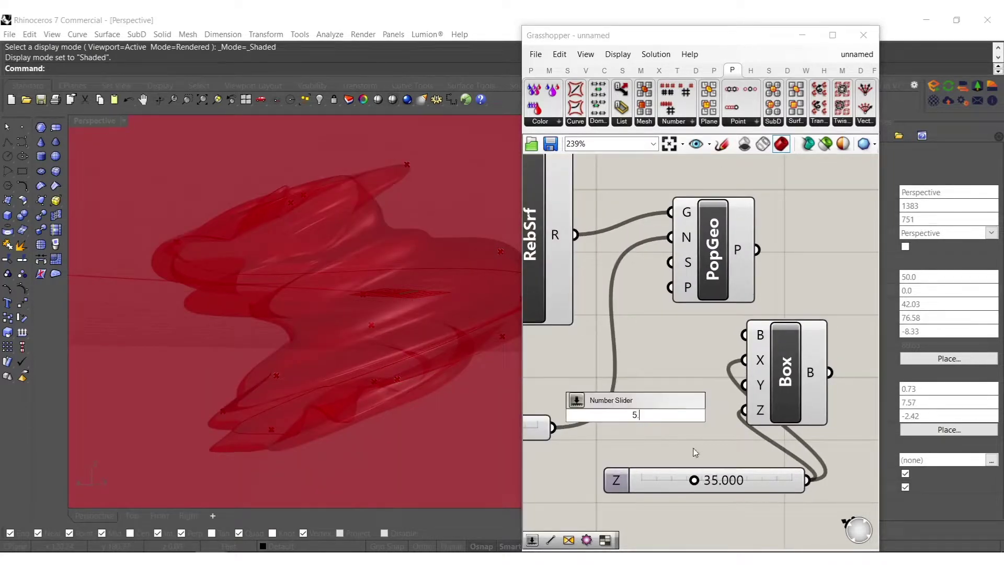
key("Return")
left_click_drag(738, 415, 744, 385)
left_click_drag(744, 335, 757, 250)
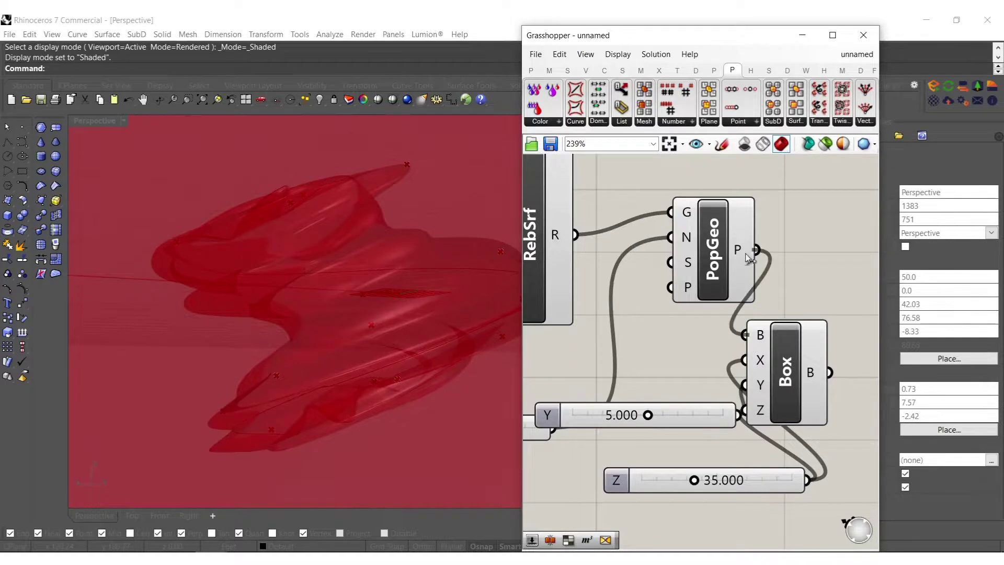
Reposition the box's Y slider and reduce its value to 0.147 to thin the boxes into flat plates
right_click_drag(675, 421, 696, 459)
left_click_drag(696, 458, 725, 476)
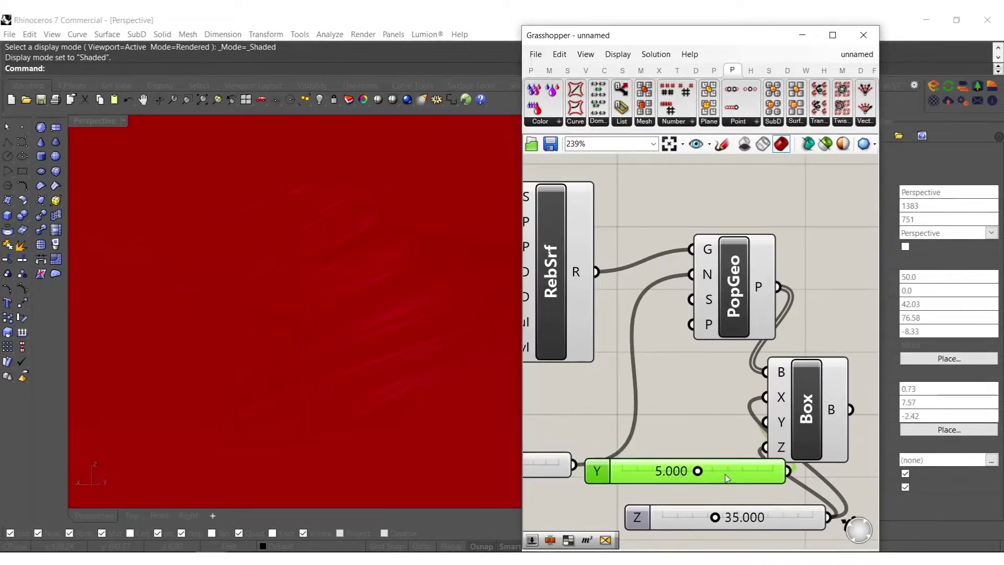
right_click_drag(713, 471, 745, 349)
scroll(729, 365, "down", 3)
scroll(729, 367, "up", 3)
left_click_drag(759, 389, 705, 391)
scroll(396, 335, "down", 10)
right_click_drag(338, 344, 291, 348, "shift")
right_click_drag(292, 348, 420, 349)
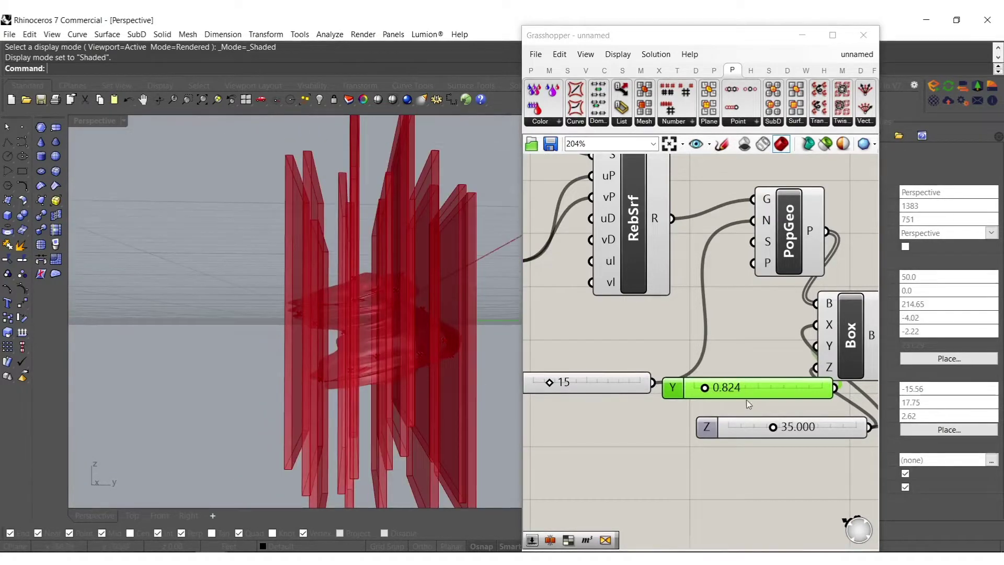
scroll(749, 403, "up", 6)
left_click(762, 388)
left_click_drag(763, 388, 723, 384)
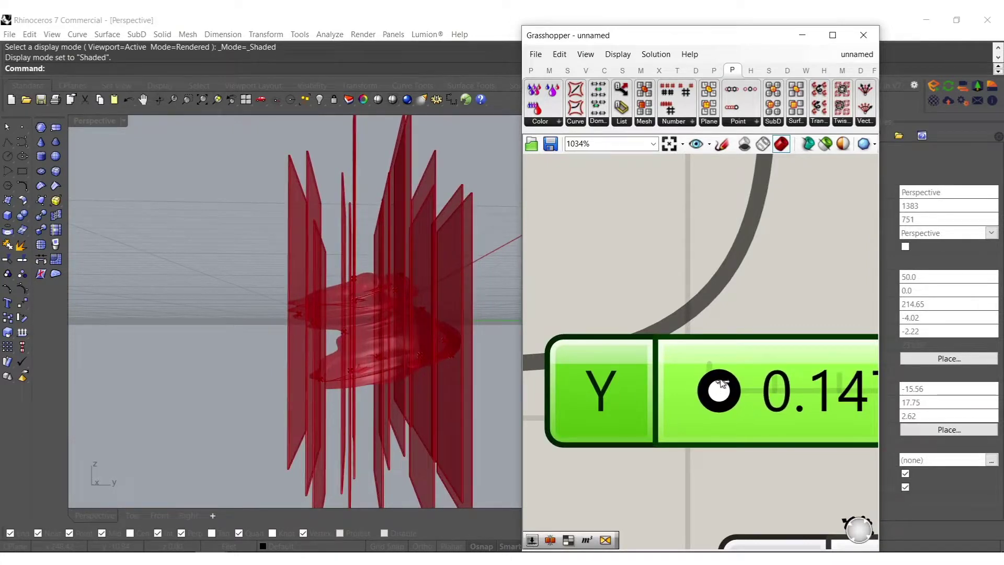
Add Volume and Rotate components beside the box and connect the box's B output to Rotate's G input
scroll(637, 339, "down", 10)
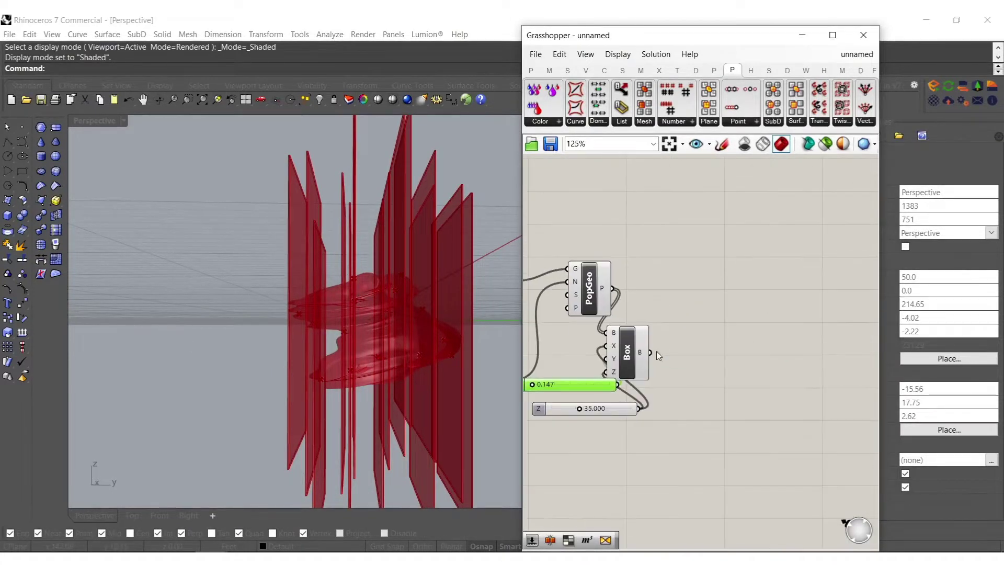
double_click(686, 362)
type("vol")
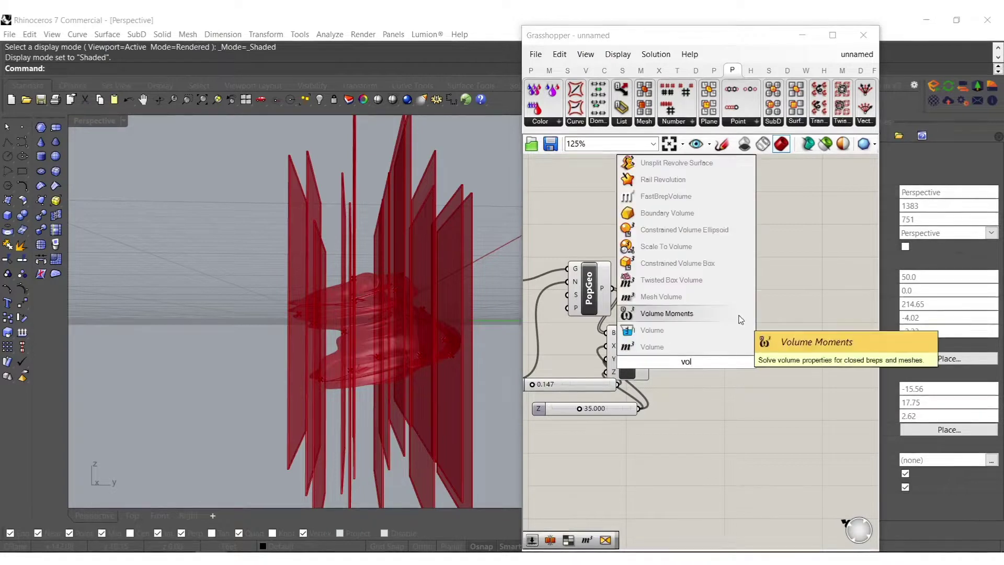
left_click(659, 347)
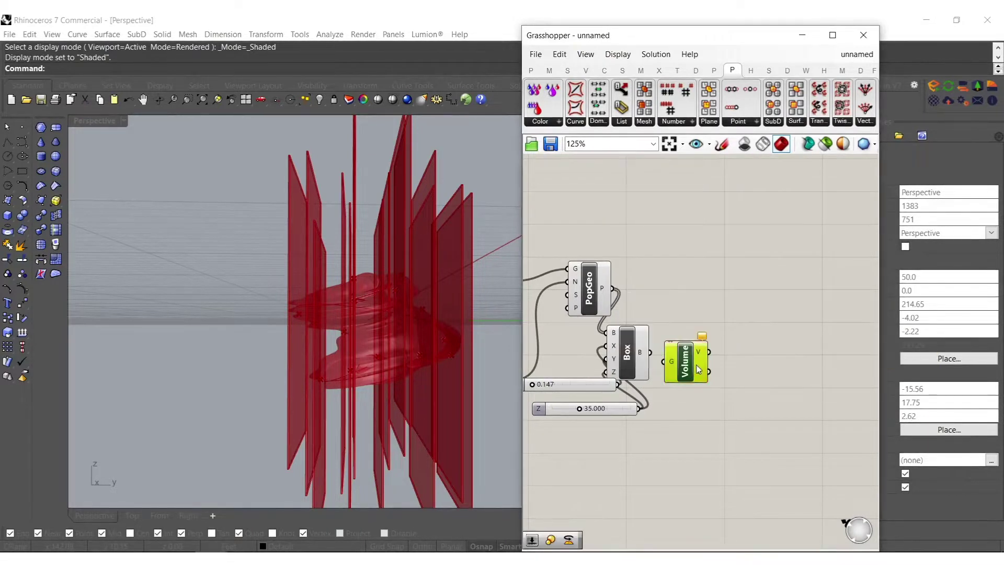
double_click(705, 378)
type("rot")
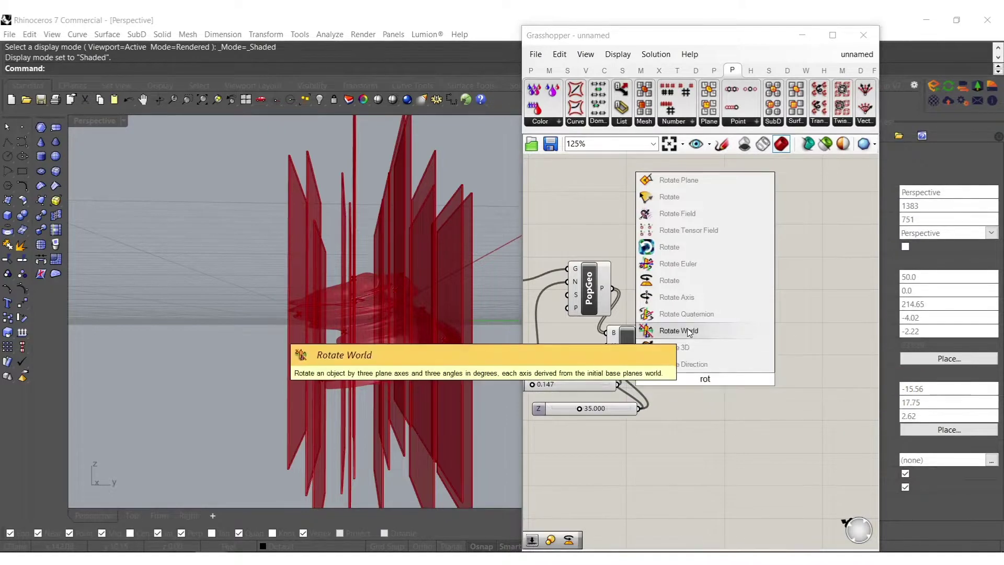
left_click(689, 287)
scroll(693, 361, "up", 3)
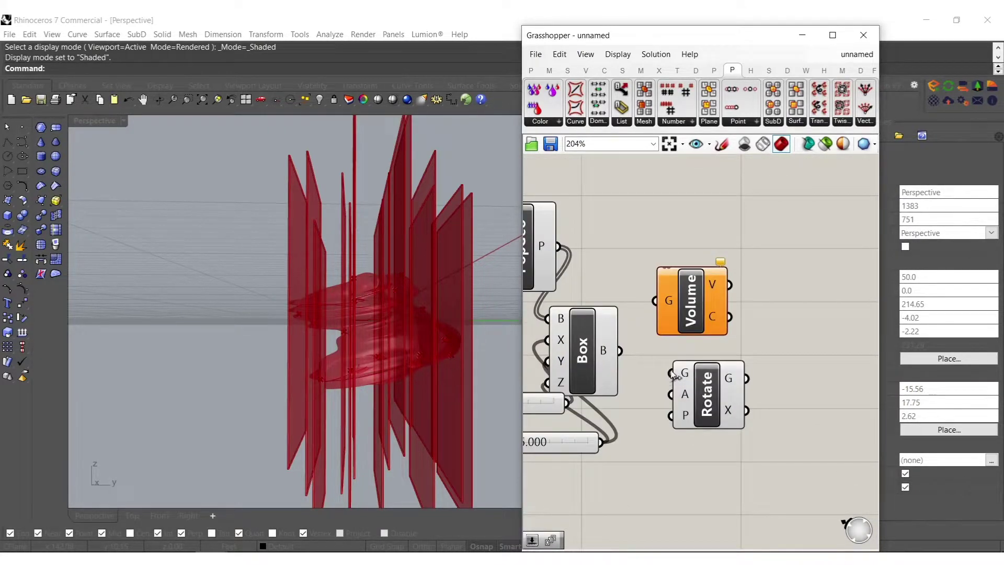
left_click_drag(672, 375, 622, 351)
Add a List Length component and connect the box's B output to both its L input and Volume's G input
double_click(653, 451)
type("leng")
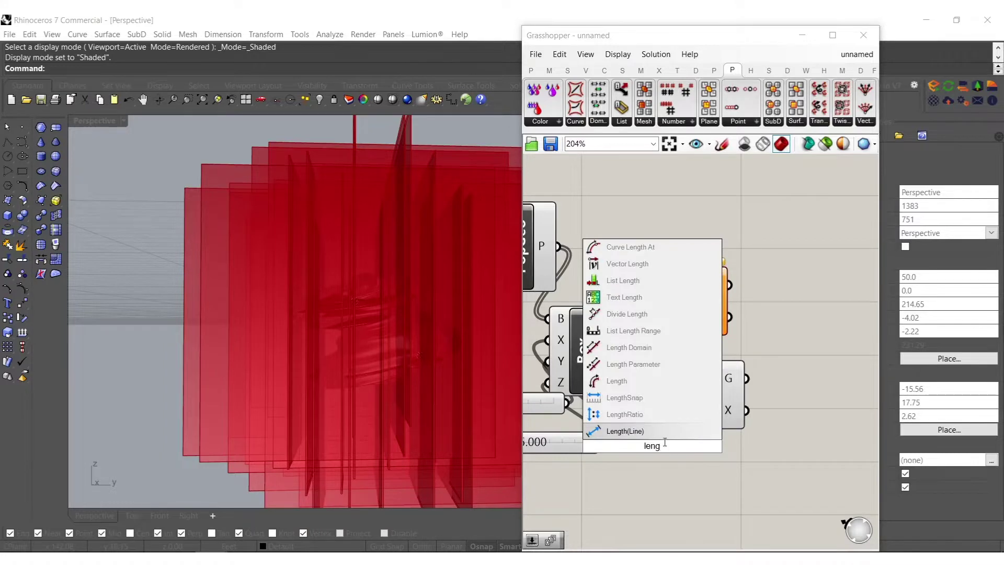
left_click(638, 280)
left_click_drag(664, 403, 690, 452)
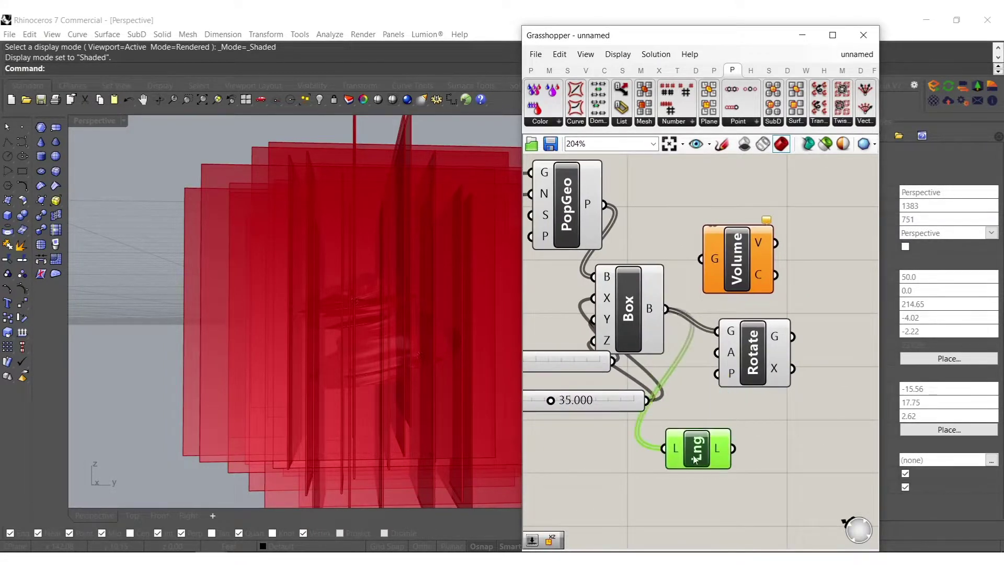
right_click_drag(691, 453, 707, 366)
left_click(693, 443)
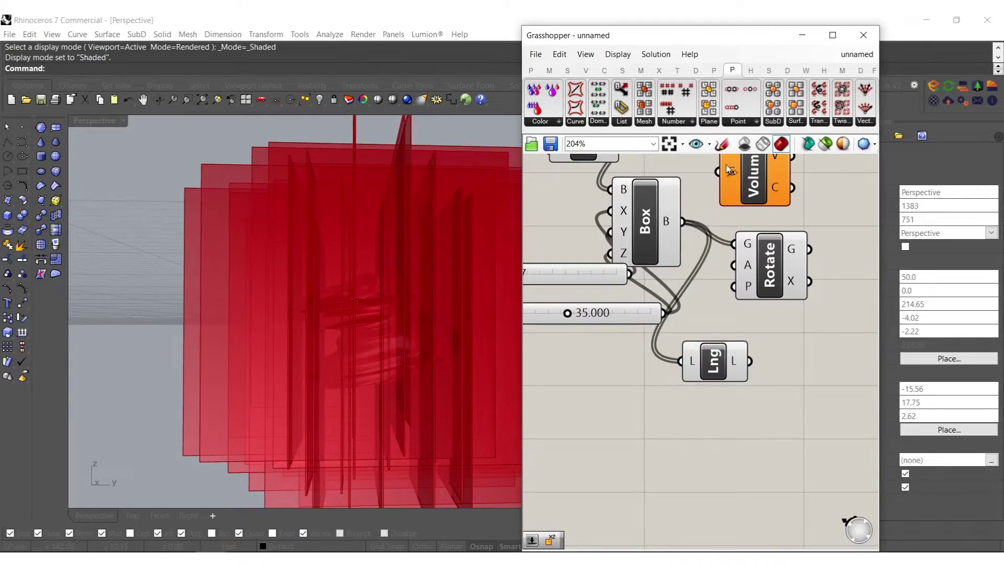
left_click_drag(729, 168, 682, 222)
Add a Series component, connect List Length's output to its C input and place it below List Length
double_click(757, 419)
type("ser")
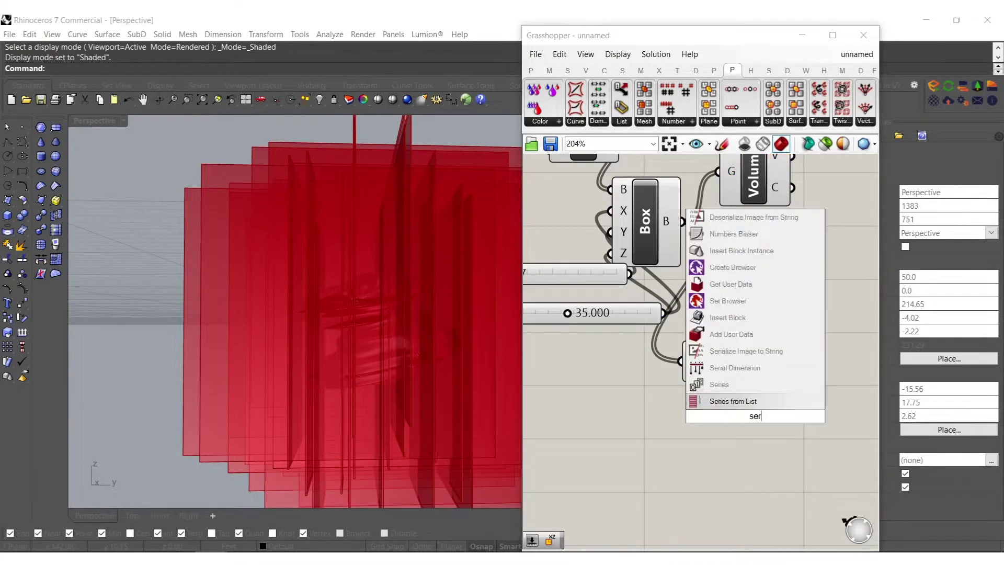
left_click(727, 385)
left_click_drag(725, 438, 749, 360)
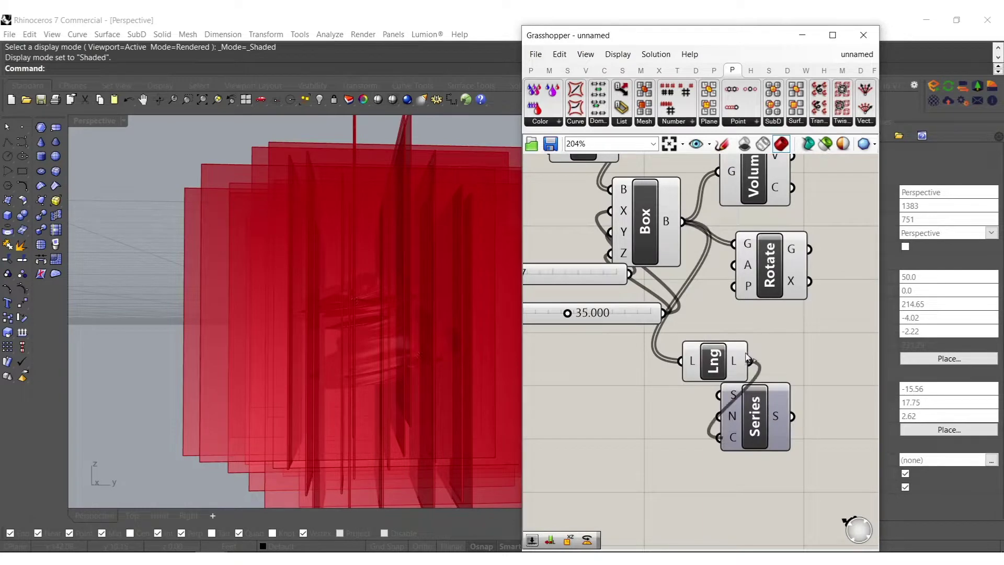
right_click_drag(757, 350, 730, 393)
left_click_drag(717, 451, 771, 460)
Connect Volume's C output to Rotate's P input and move Rotate farther from the Volume component
left_click_drag(706, 328, 764, 230)
left_click_drag(739, 325, 813, 324)
right_click_drag(814, 325, 742, 322)
left_click_drag(742, 322, 781, 308)
right_click_drag(767, 343, 716, 335)
Add a YZ Plane component and place it to the lower right of Rotate
double_click(698, 377)
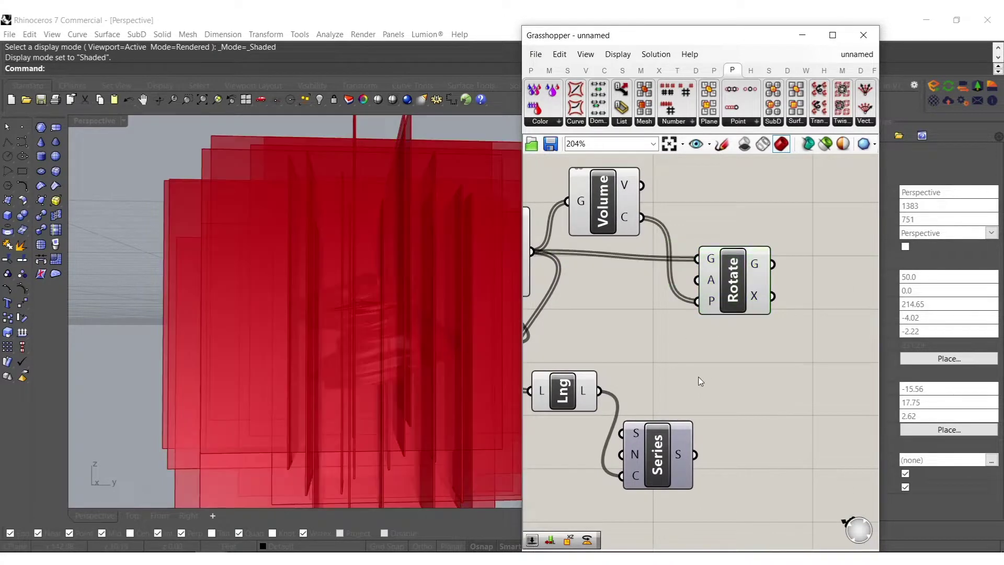
type("yz")
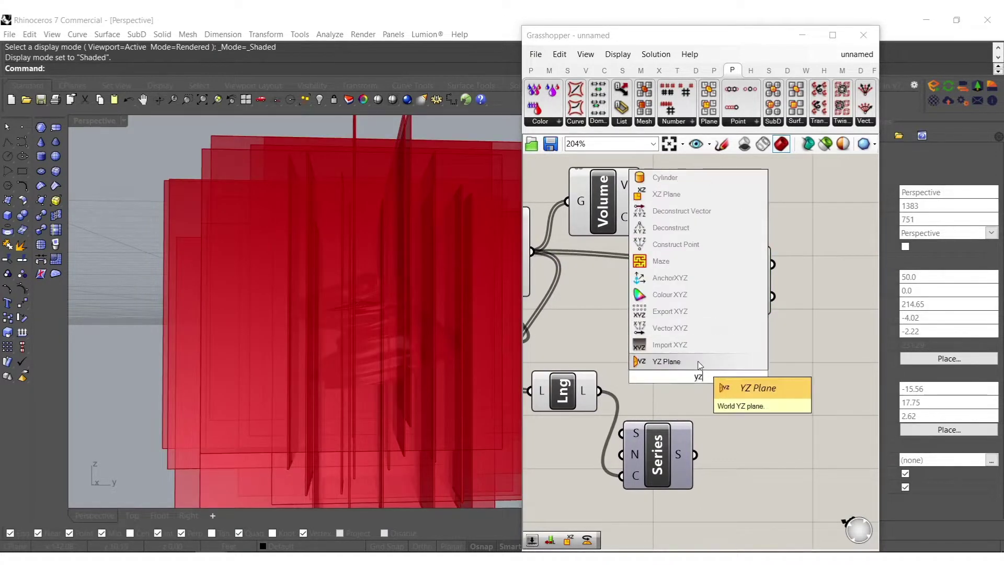
left_click(698, 361)
left_click_drag(662, 376, 623, 341)
left_click_drag(697, 377, 811, 411)
left_click(709, 386)
Set Rotate's A input to degrees and connect Series' S output to it
right_click_drag(710, 279, 712, 278)
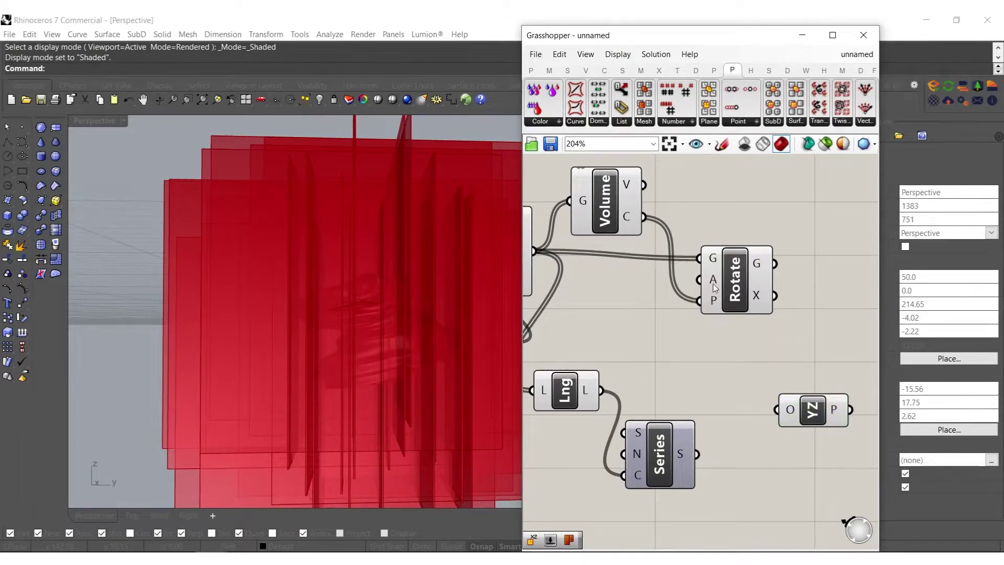
right_click(715, 282)
left_click(738, 382)
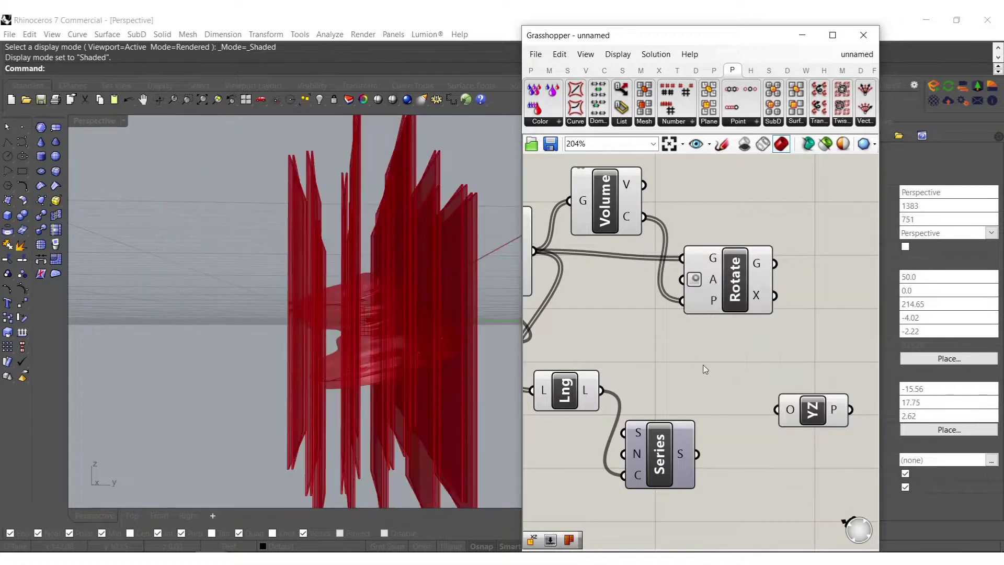
right_click_drag(687, 343, 696, 299)
right_click_drag(591, 411, 640, 394)
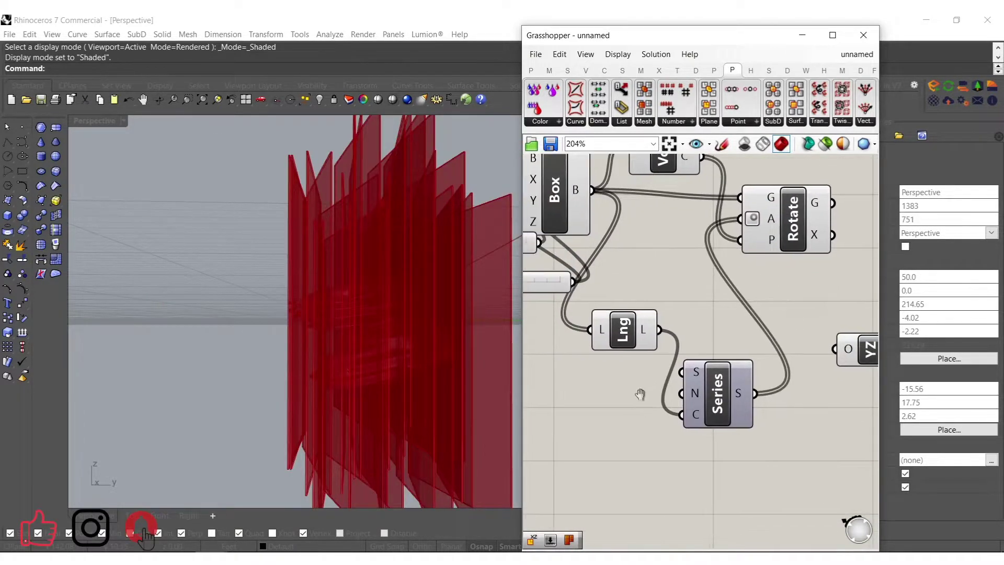
Add a slider of 25.000 and connect it to Series' N input
double_click(593, 404)
type("25.")
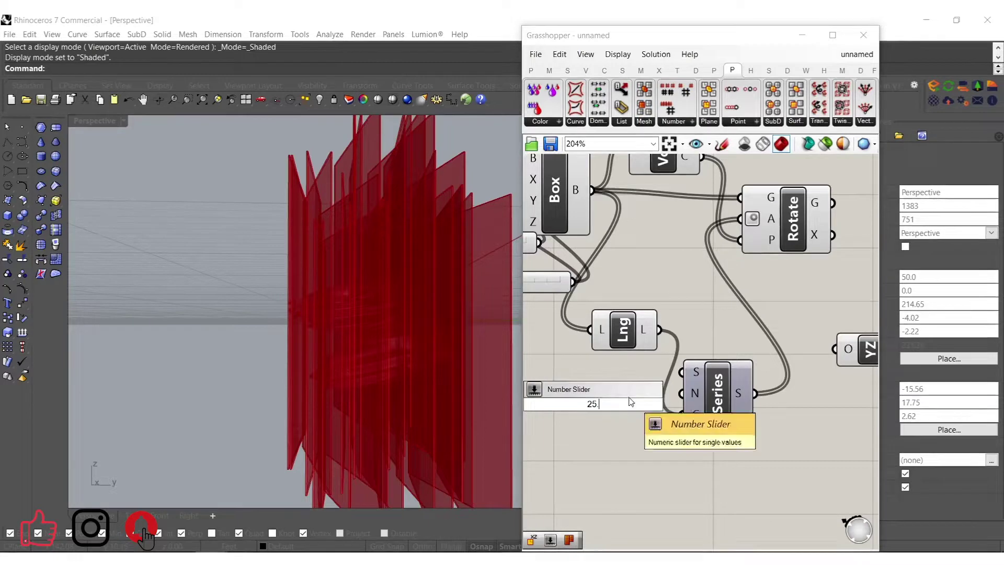
key("Return")
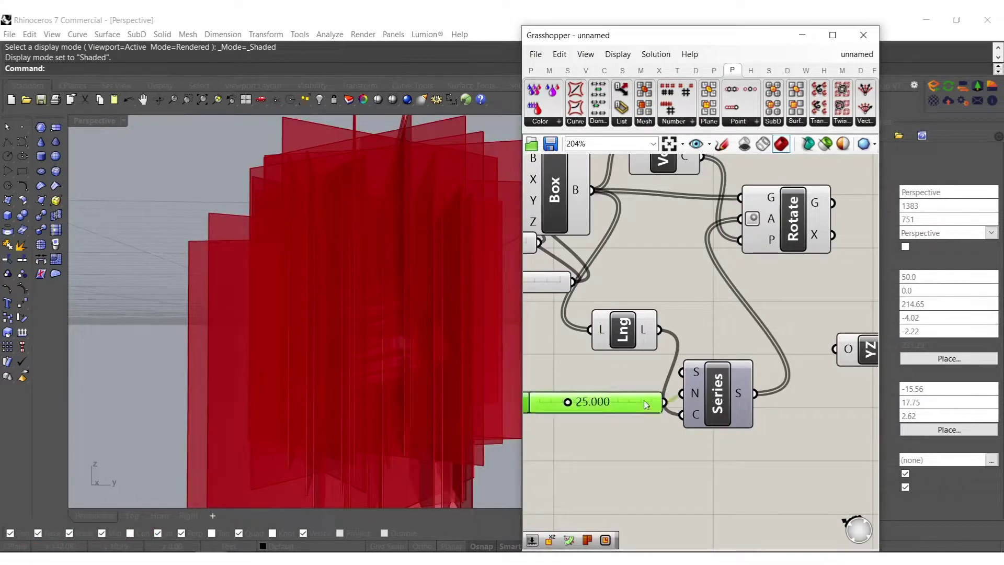
Duplicate Rotate with its connections to its right and connect the first Rotate's G output to the copy's G input
right_click_drag(813, 359, 687, 362)
right_click_drag(719, 286, 672, 350)
left_click(649, 301)
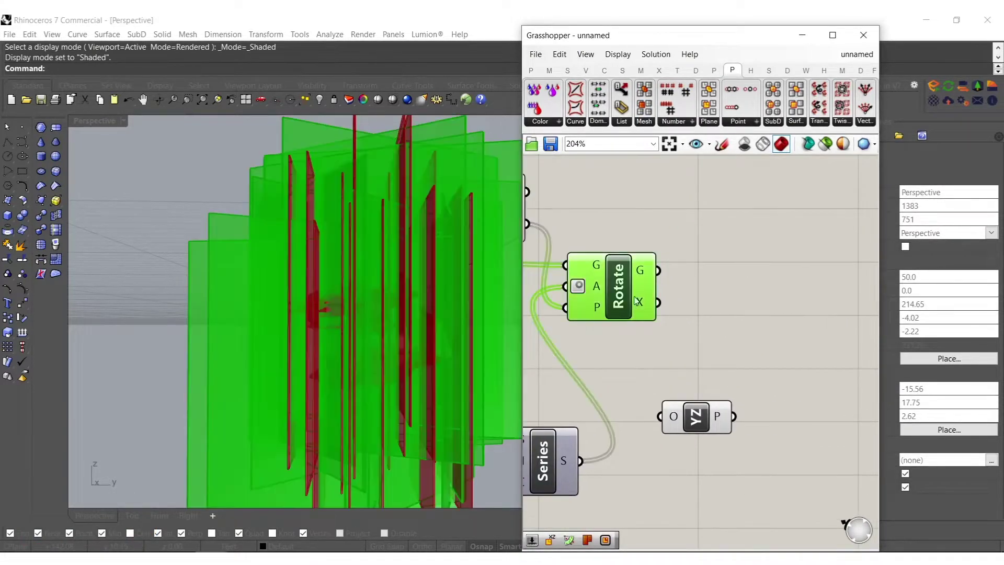
scroll(663, 294, "down", 3)
left_click_drag(626, 294, 734, 296, "alt")
left_click(710, 269)
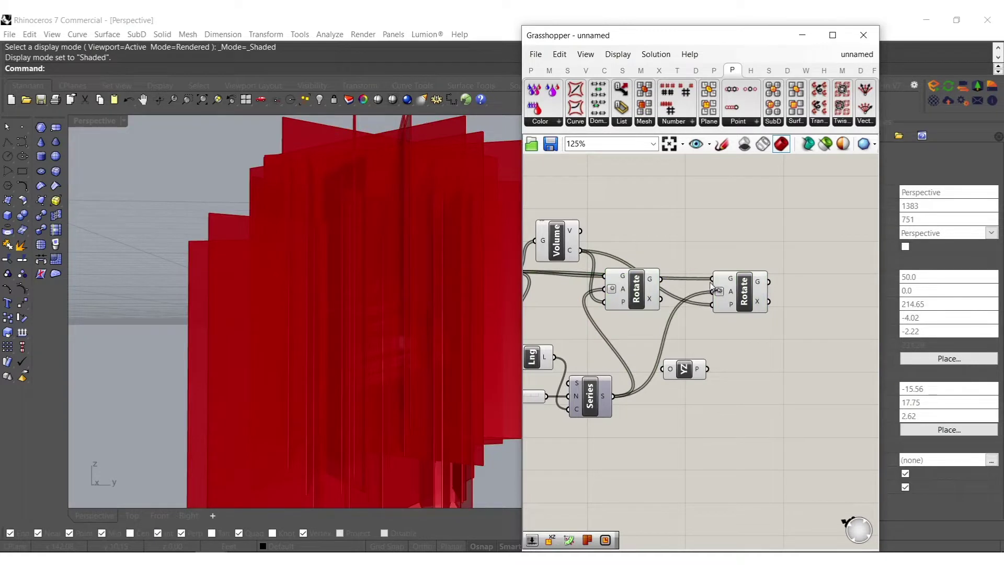
scroll(727, 285, "up", 3)
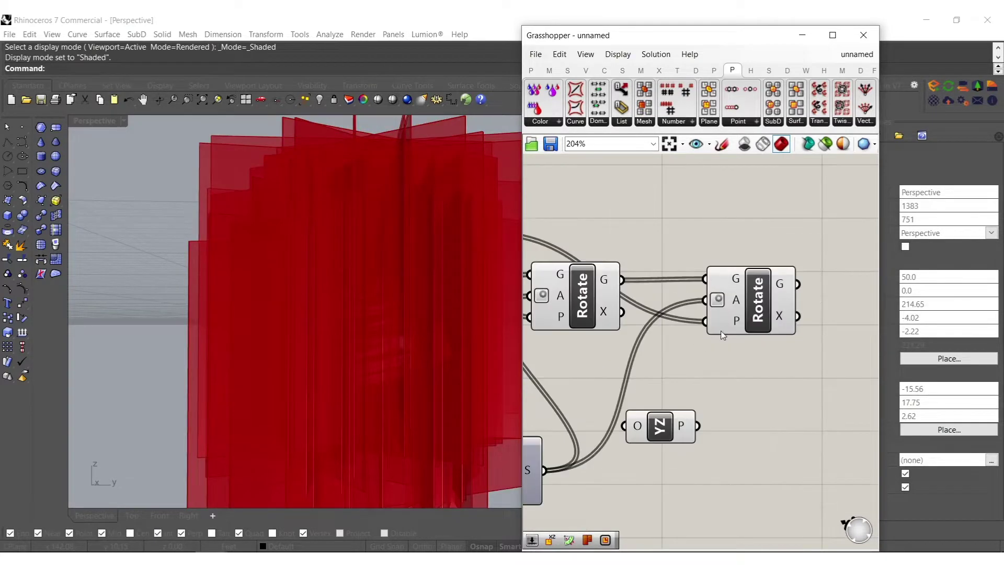
Connect YZ Plane's P output to the second Rotate's P input and Volume's C output to YZ Plane's O input
left_click_drag(706, 321, 696, 426)
right_click_drag(635, 427, 685, 449)
left_click_drag(676, 447, 544, 254)
scroll(294, 253, "down", 5)
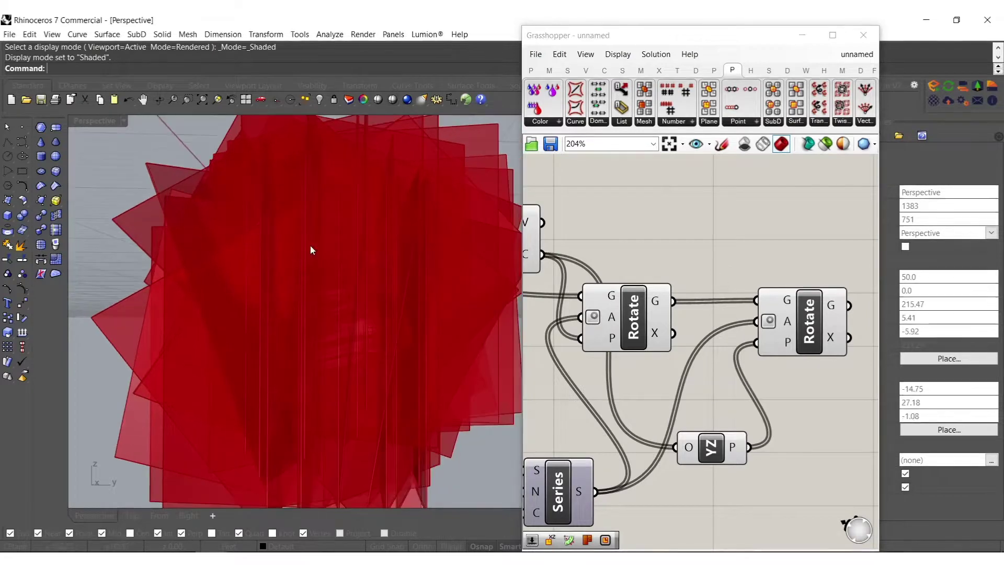
Hide the previews of the components from Populate Geometry through the first Rotate, leaving the rebuilt surface and second Rotate shown
scroll(858, 304, "down", 4)
left_click_drag(798, 445, 565, 236)
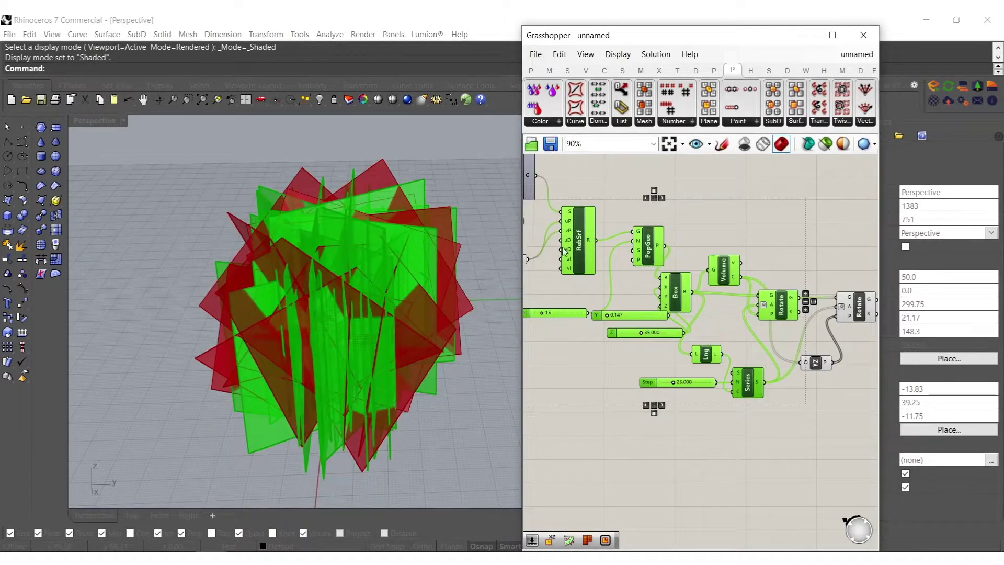
left_click(576, 241, "ctrl")
middle_click(578, 240)
left_click(622, 195)
right_click_drag(328, 300, 367, 292, "shift")
right_click_drag(849, 356, 751, 393)
left_click(761, 307)
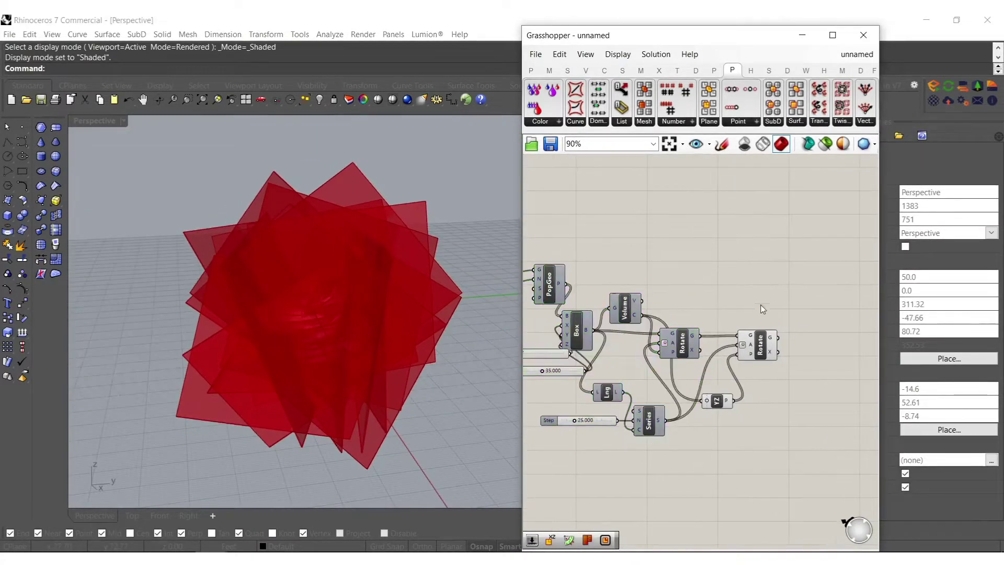
Add a Solid Difference component to the right of the second Rotate
left_click(660, 70)
double_click(680, 37)
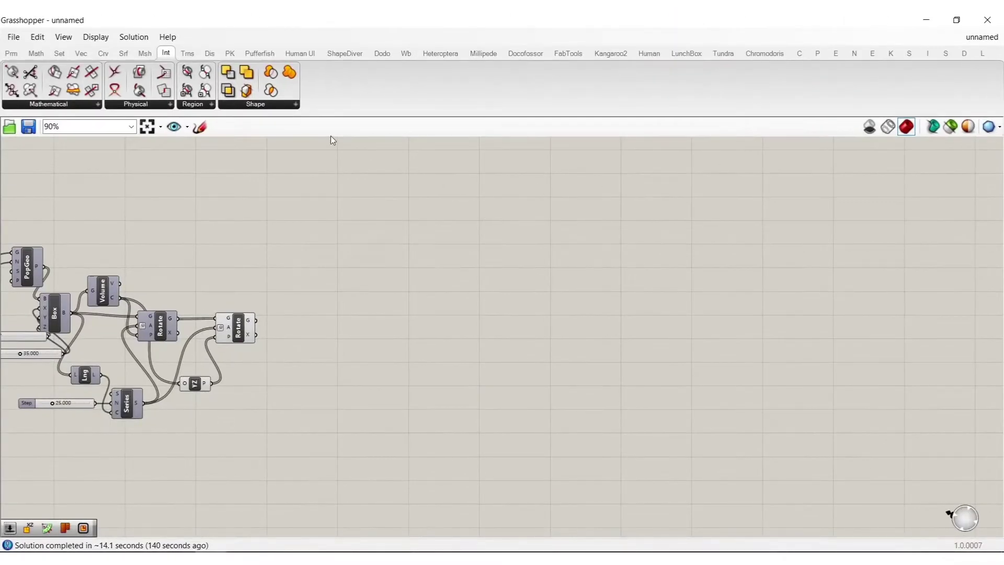
left_click_drag(228, 72, 303, 301)
right_click_drag(298, 338, 483, 309)
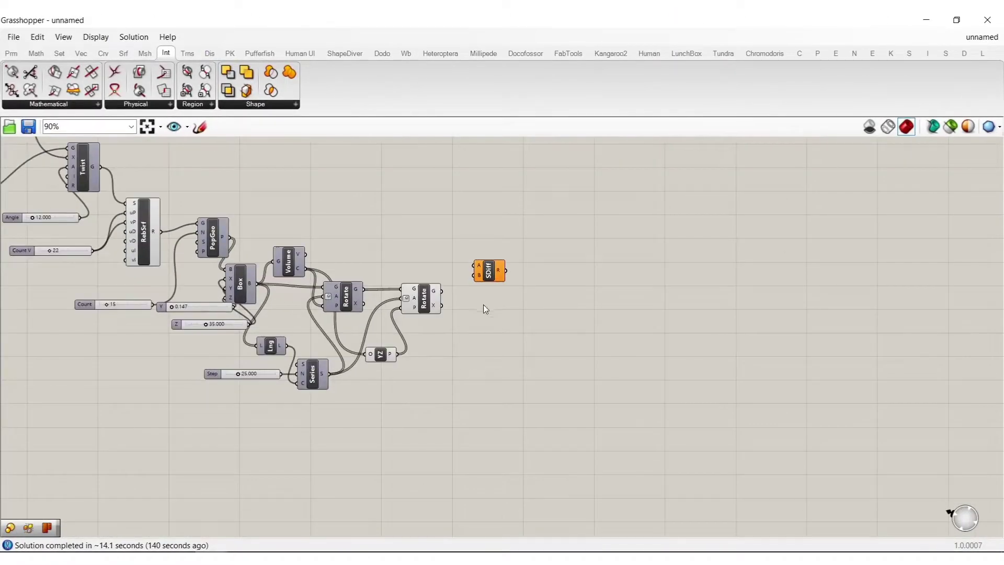
left_click_drag(386, 16, 715, 65)
Connect the second Rotate's G output to Solid Difference's B input and the rebuilt surface's R output to its A input
right_click_drag(858, 342, 697, 358)
scroll(854, 341, "up", 3)
left_click_drag(843, 333, 767, 361)
left_click_drag(843, 314, 652, 341)
scroll(809, 317, "down", 4)
scroll(811, 319, "up", 3)
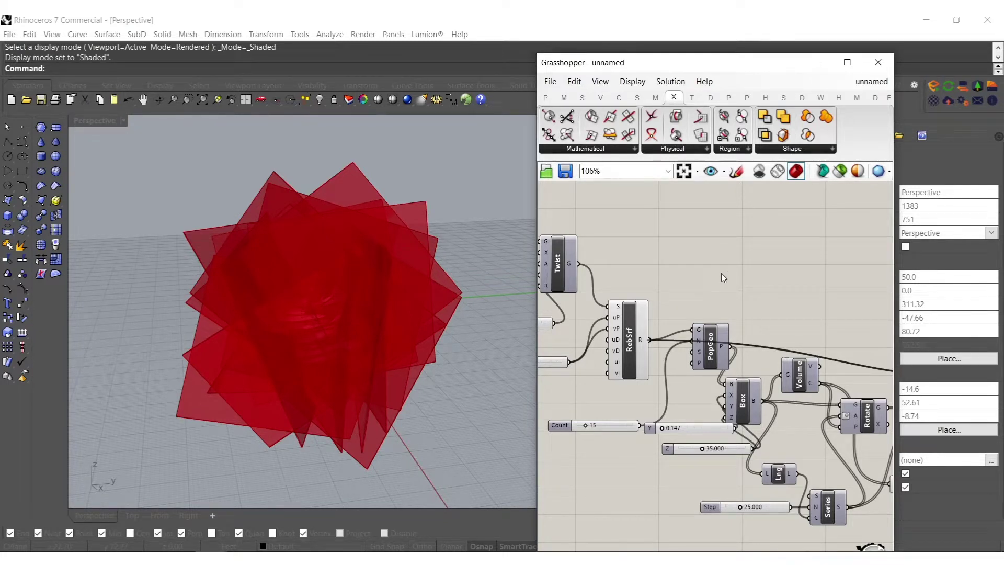
Hide the previews of all components from Twist through the second Rotate, leaving only Solid Difference shown
scroll(723, 278, "down", 5)
left_click_drag(779, 438, 590, 277)
middle_click(756, 351)
left_click(796, 308)
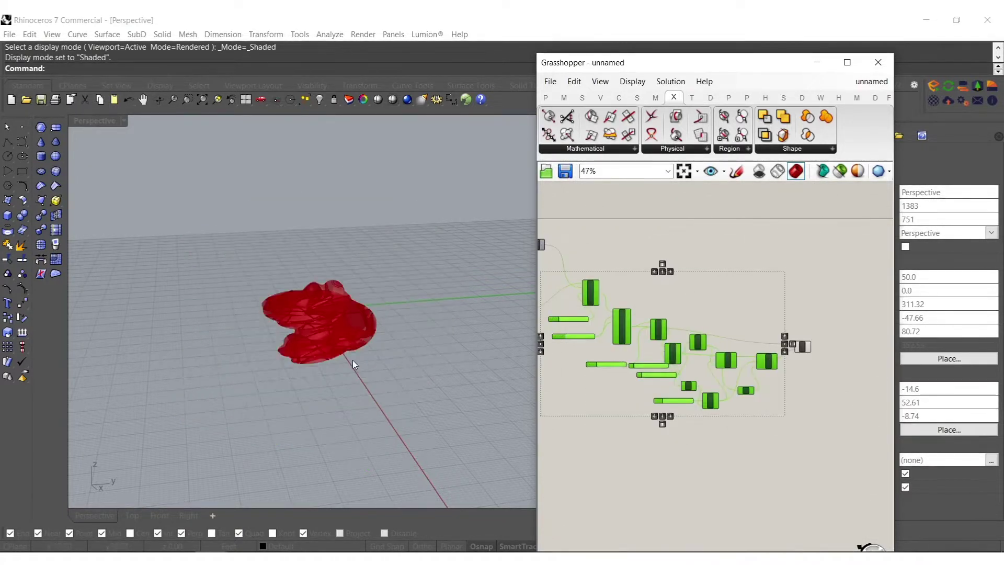
Bake the Solid Difference result into Rhino
scroll(329, 329, "up", 5)
scroll(806, 339, "up", 9)
left_click(790, 346)
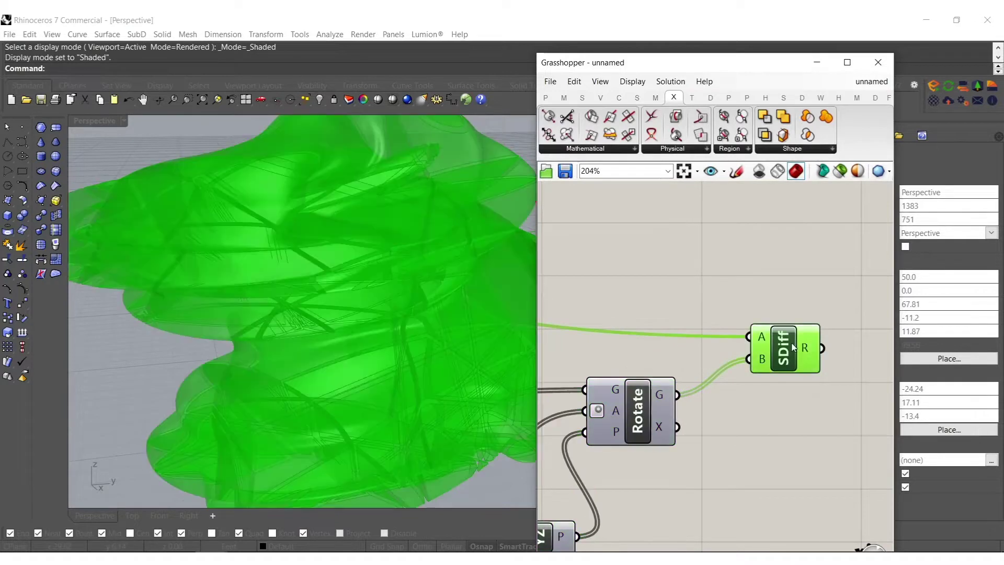
middle_click(793, 351)
left_click(714, 238)
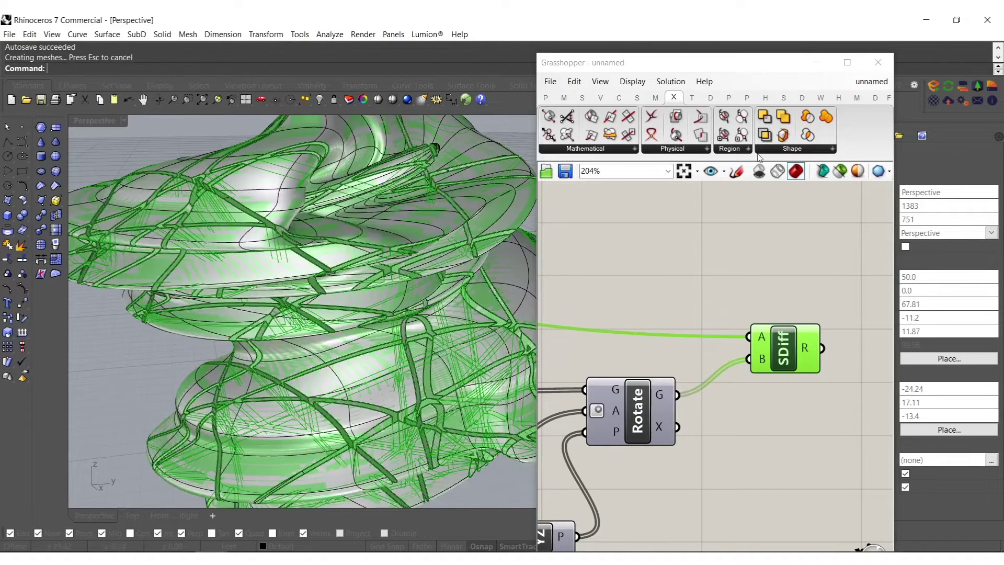
Switch the Perspective viewport to Rendered display, close the Grasshopper window and examine the cuts in the baked form
middle_click(287, 258)
left_click(255, 260)
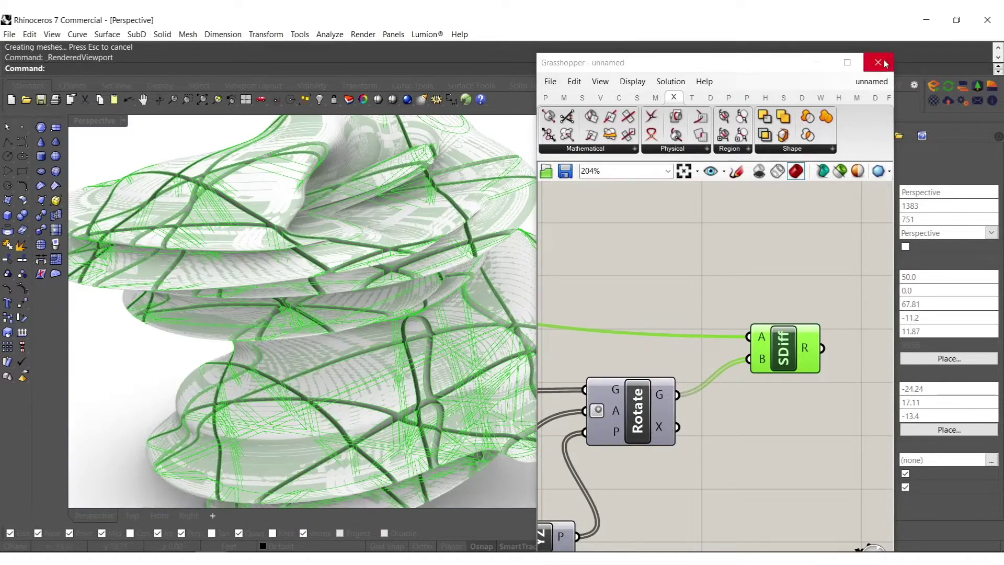
left_click(883, 63)
right_click_drag(336, 359, 472, 291, "shift")
right_click_drag(471, 291, 330, 240)
right_click_drag(330, 241, 486, 287, "shift")
scroll(484, 322, "up", 6)
scroll(459, 372, "up", 6)
Undo the bake and reopen Grasshopper
key("ctrl+z")
type("Gera")
key("Escape")
type("Grasshopper")
key("Return")
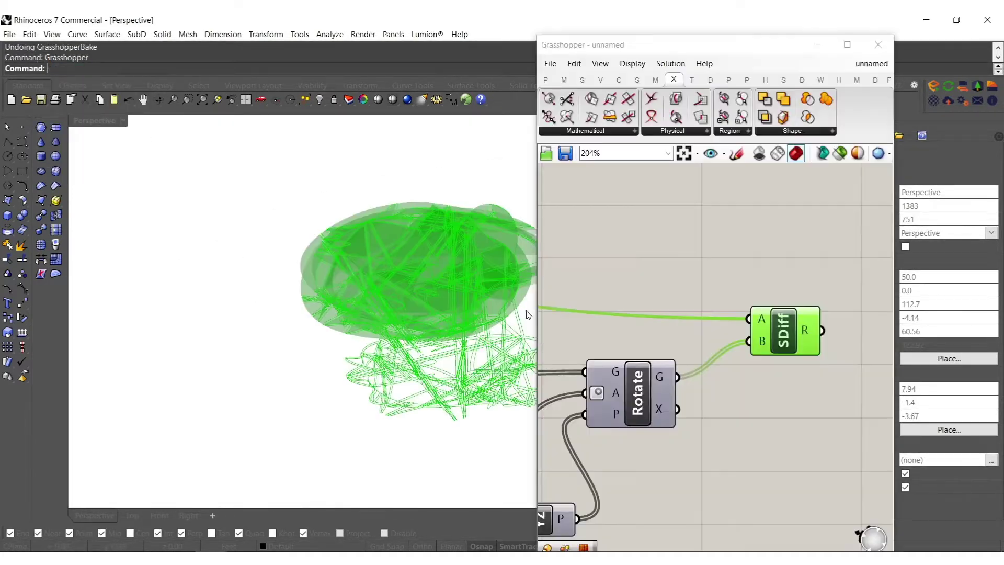
Add a Mesh Brep component fed into B by Solid Difference's R output, and hide Solid Difference's preview
left_click(634, 417)
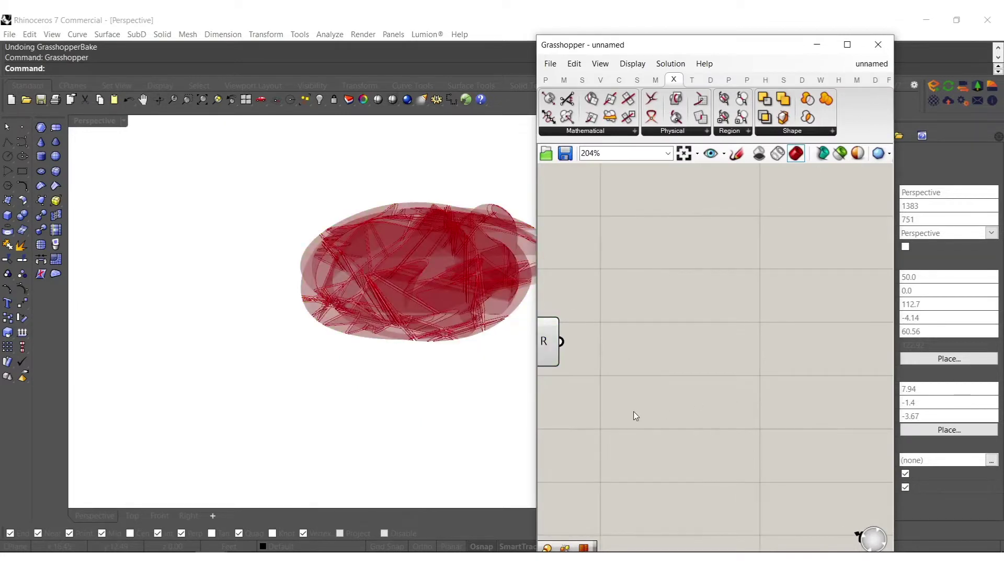
type("M")
double_click(628, 405)
type("me")
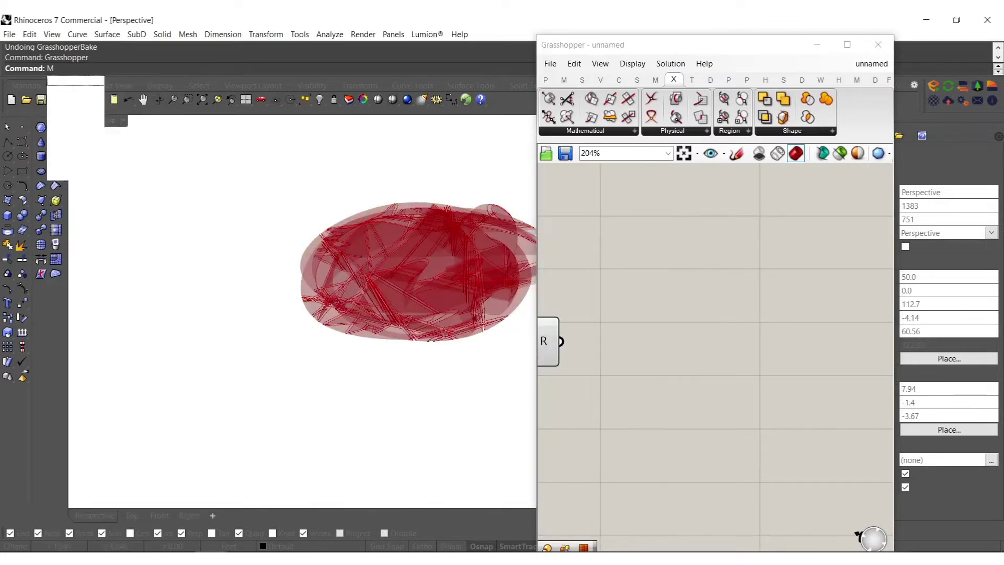
type("s")
double_click(640, 397)
type("mesh")
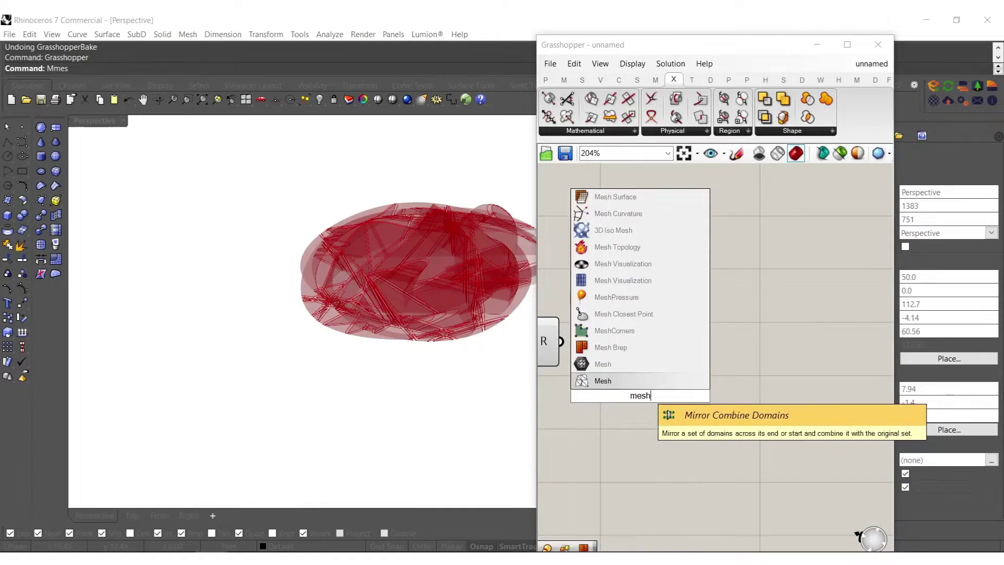
left_click(633, 348)
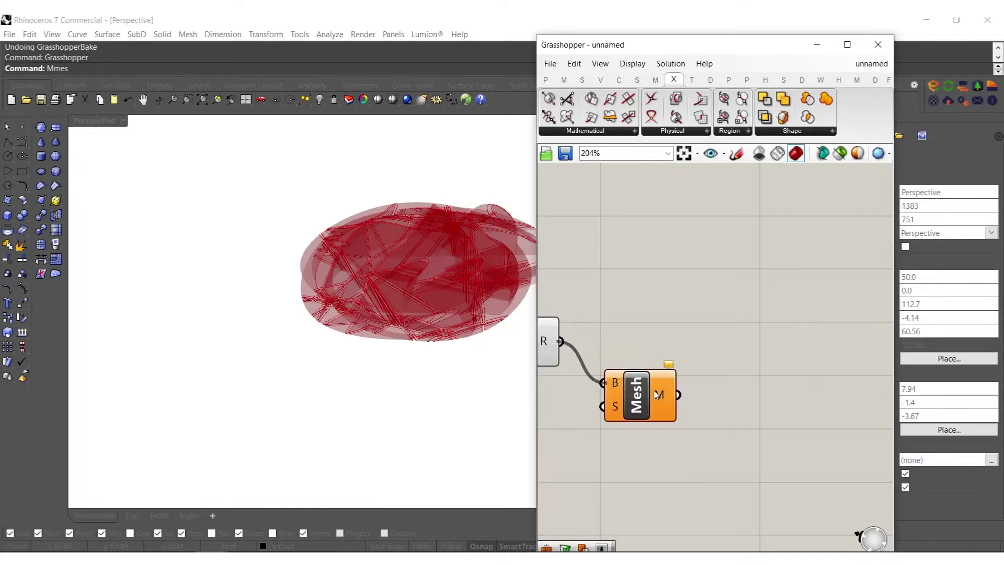
left_click(630, 390)
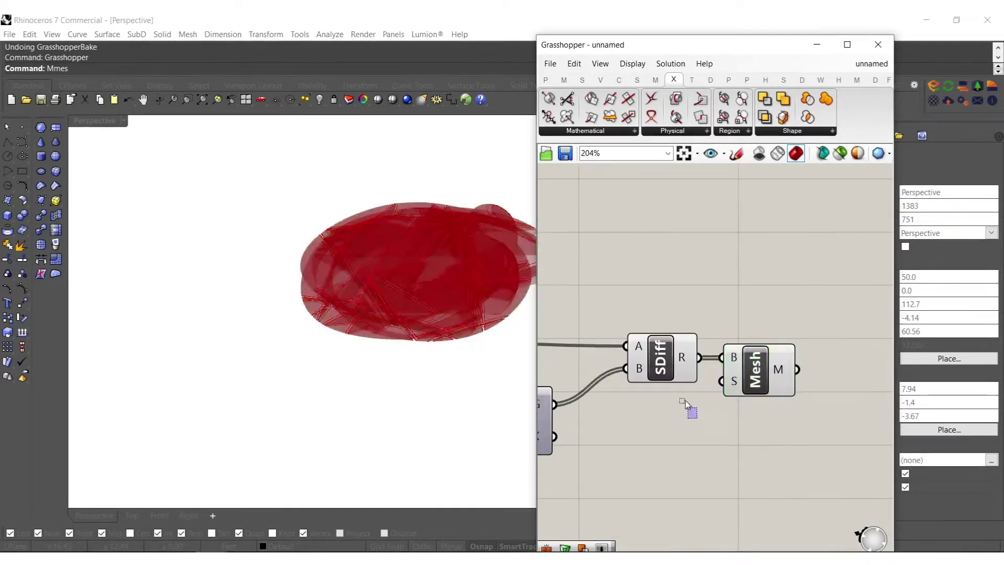
left_click(660, 347)
middle_click(660, 347)
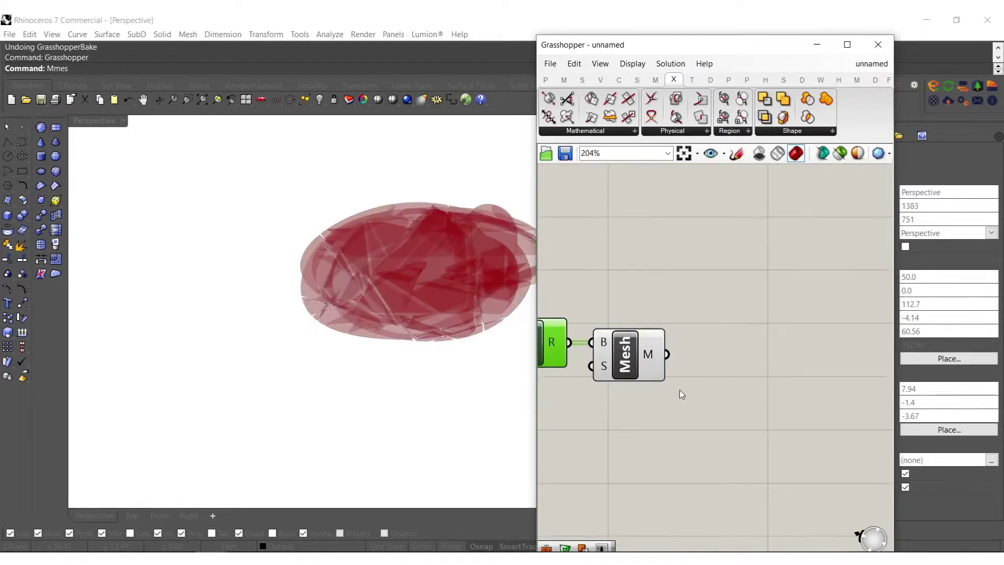
Add a Contour component with a shape input to the right of Mesh Brep and duplicate it below
double_click(710, 391)
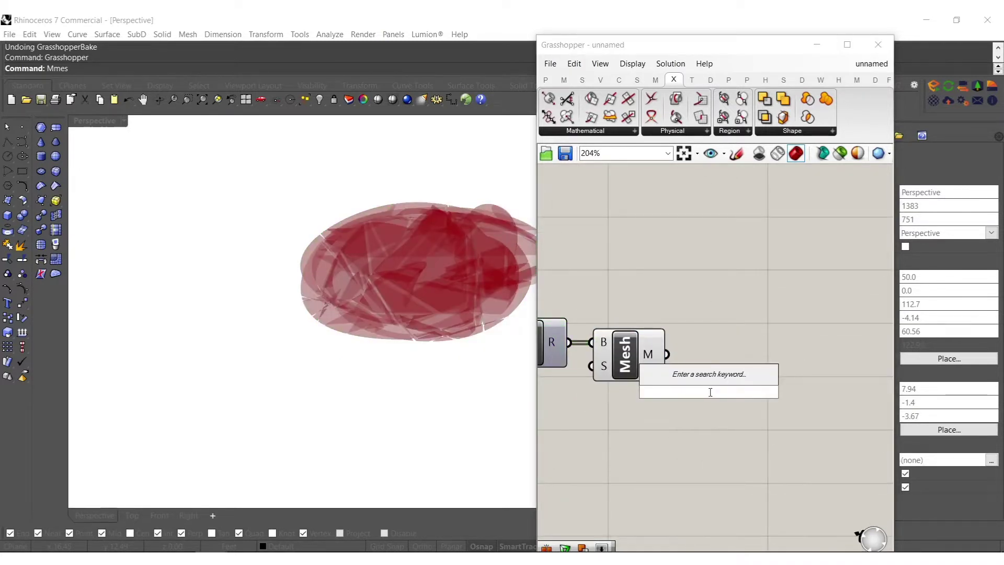
type("conto")
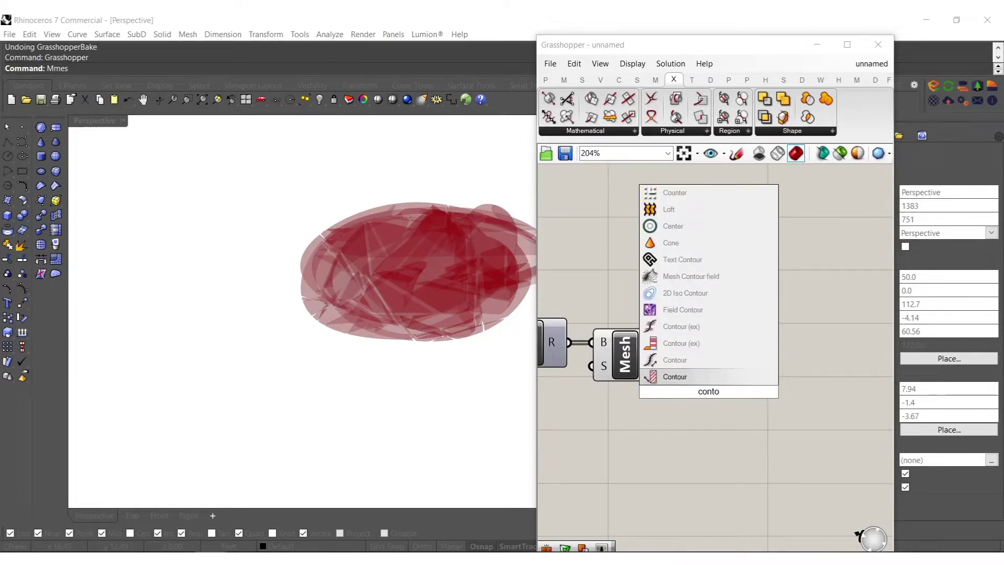
left_click(695, 381)
left_click_drag(713, 406, 821, 386)
right_click_drag(831, 402, 800, 353)
left_click_drag(801, 352, 802, 467, "alt")
right_click_drag(736, 476, 744, 446)
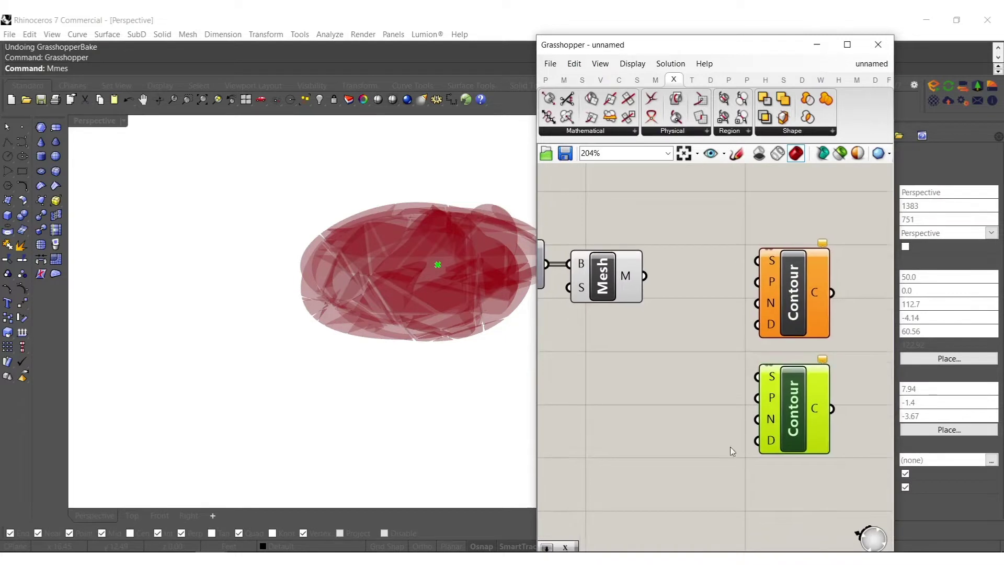
Add Unit X and Unit Y vectors, connecting Unit Y to the upper Contour's N input and Unit X to the lower one's
double_click(710, 445)
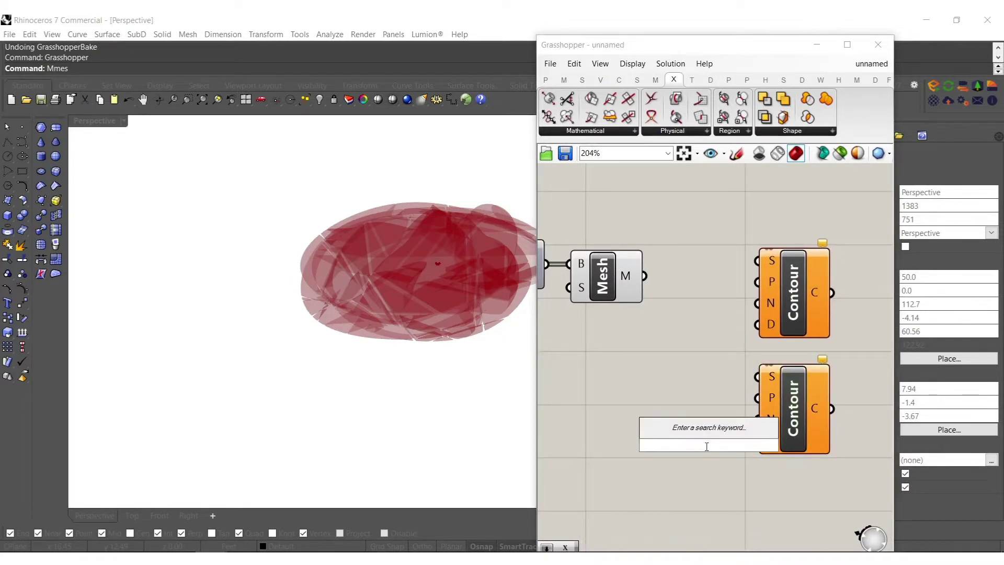
type("x")
left_click(696, 398)
left_click_drag(714, 445, 694, 444)
double_click(686, 409)
type("y")
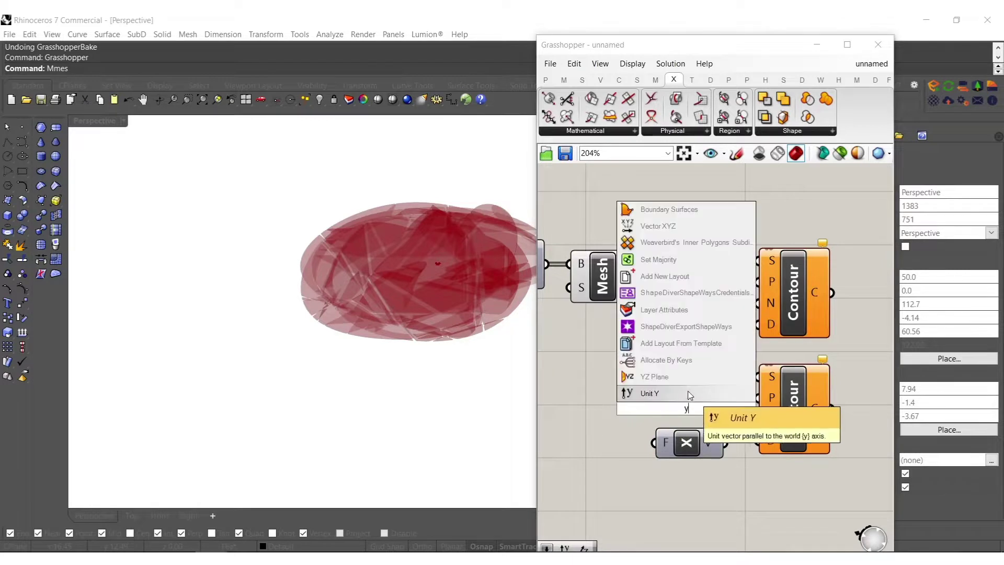
left_click(695, 414)
left_click_drag(761, 308, 714, 316)
left_click_drag(759, 424, 725, 443)
left_click_drag(675, 442, 678, 418)
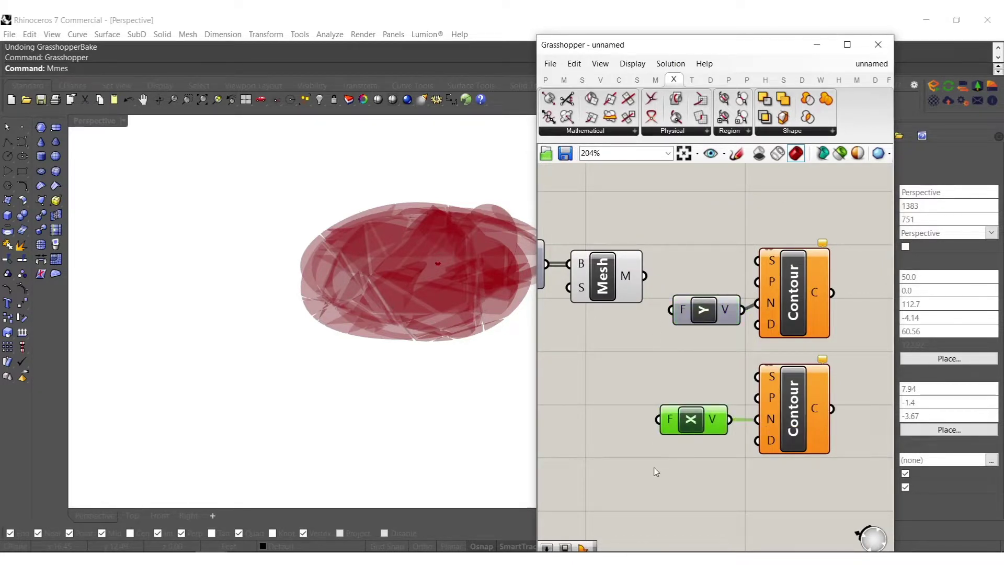
Add a slider of 1.000 and connect it to the D inputs of both Contour components
double_click(650, 451)
type("1")
key("Return")
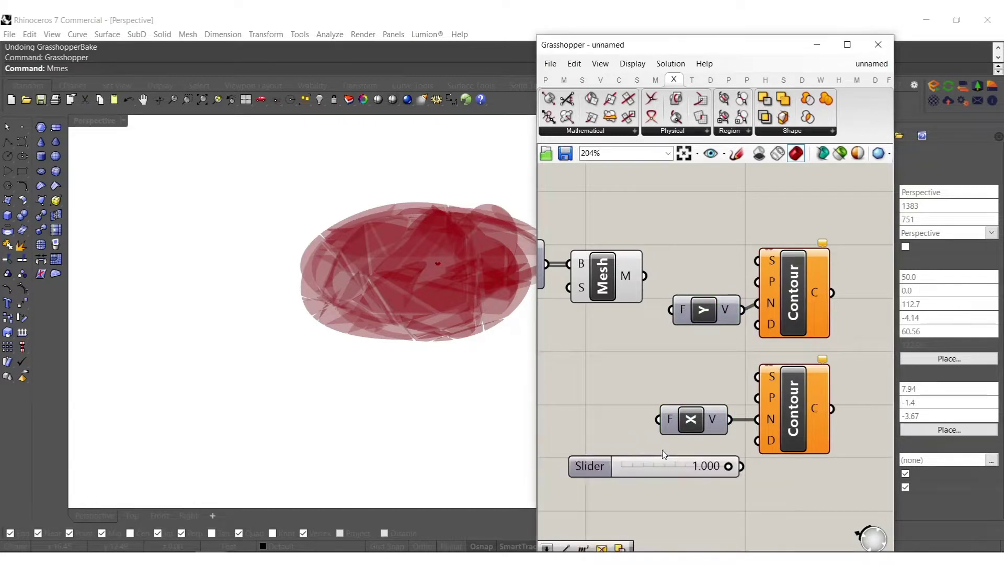
left_click_drag(760, 441, 741, 466)
left_click_drag(758, 327, 756, 466)
Insert a Random Split after Mesh Brep, feeding its L input from M and connecting outputs A and B to the upper and lower Contours' S inputs
left_click_drag(774, 502, 622, 251)
scroll(761, 360, "down", 2)
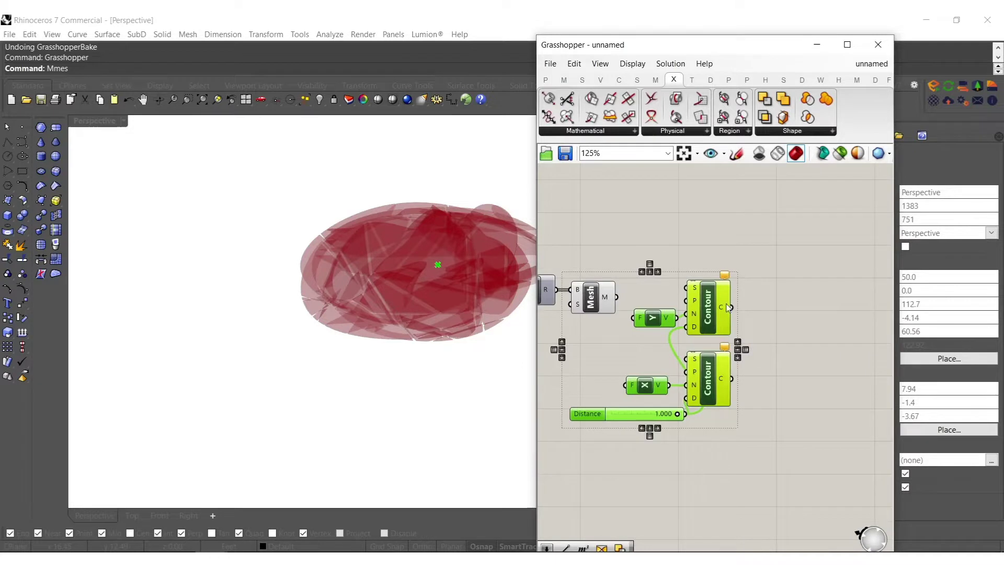
left_click_drag(761, 359, 799, 368)
double_click(676, 272)
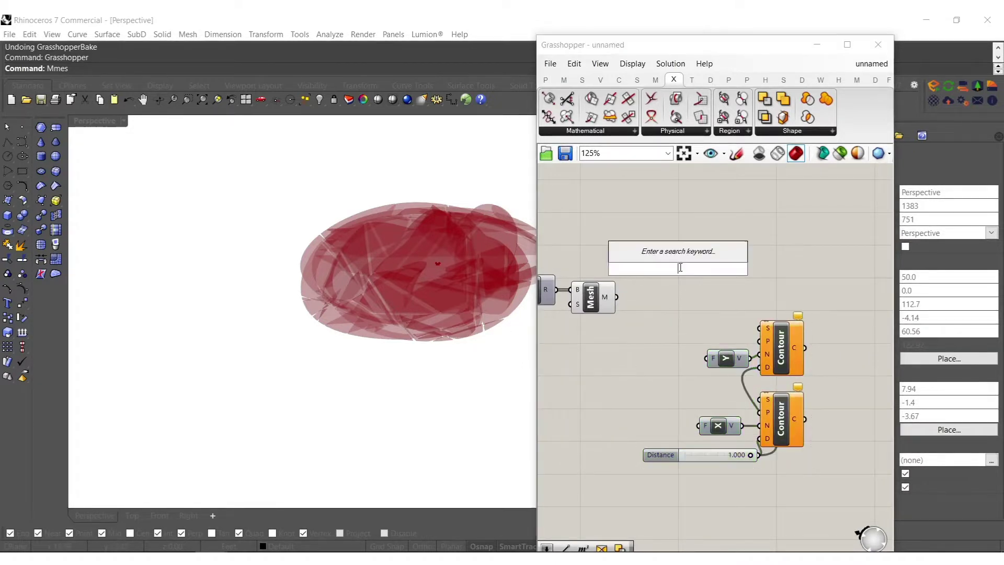
type("rand")
left_click(661, 237)
left_click_drag(656, 247, 618, 298)
left_click_drag(678, 259, 763, 328)
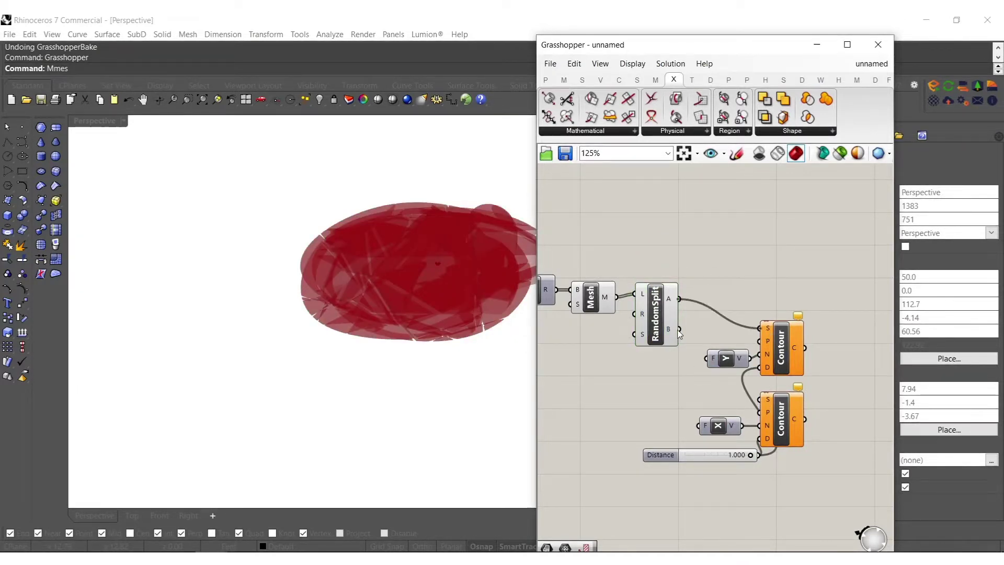
left_click_drag(680, 330, 761, 399)
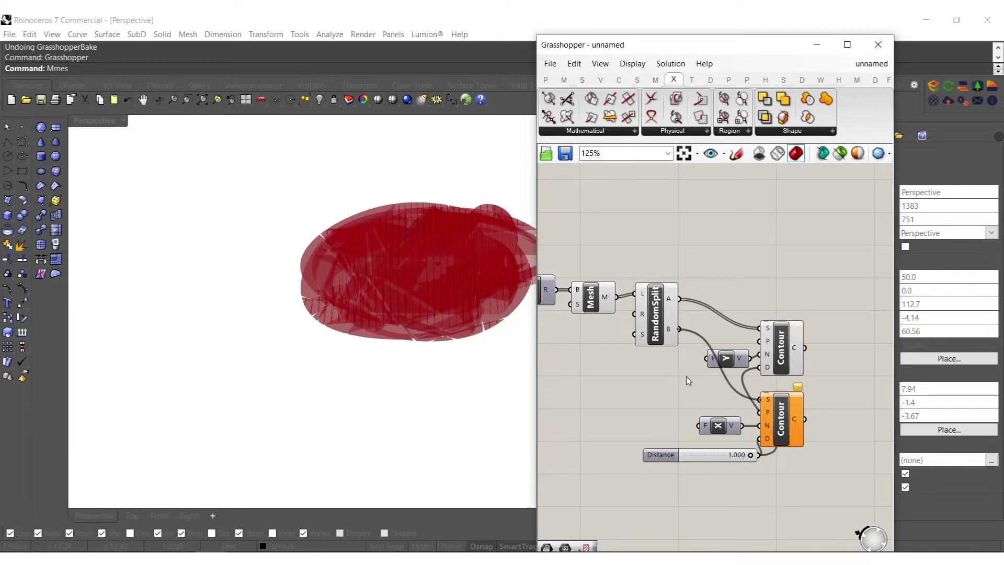
Hide the previews of Solid Difference, Mesh Brep and Random Split so only the contours are shown
right_click_drag(644, 377, 672, 377)
left_click_drag(688, 388, 536, 187)
middle_click(615, 294)
left_click(650, 254)
right_click_drag(430, 299, 360, 296)
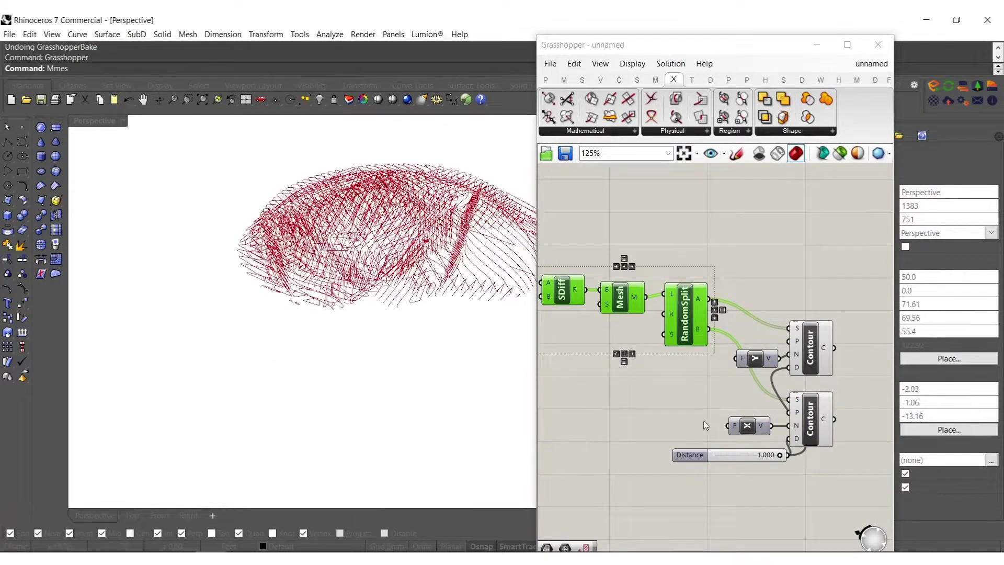
Add two Boundary Surfaces components and connect each Contour's C output to one of their E inputs
right_click_drag(763, 408, 679, 416)
double_click(793, 436)
type("bound")
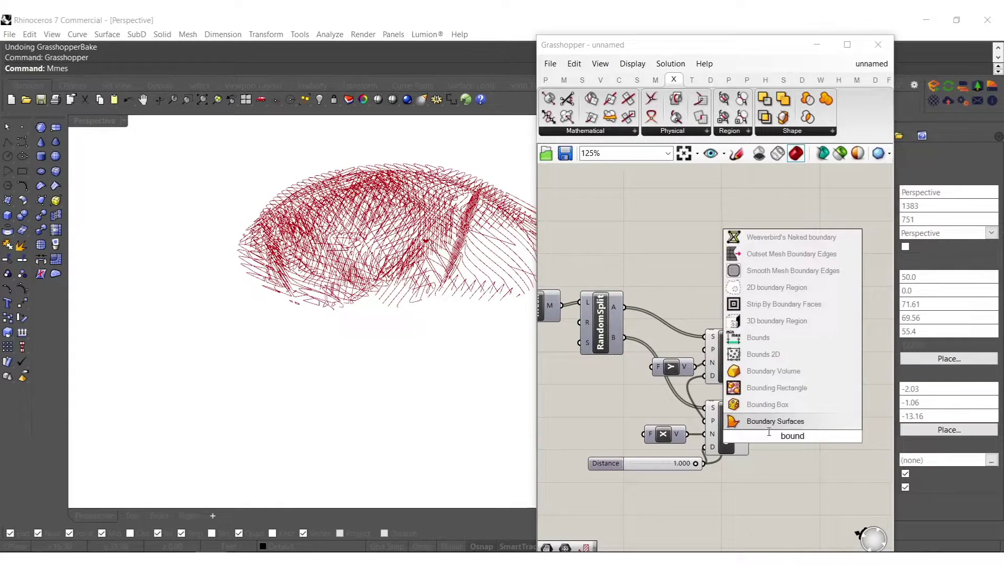
key("Return")
left_click_drag(792, 436, 794, 360, "alt")
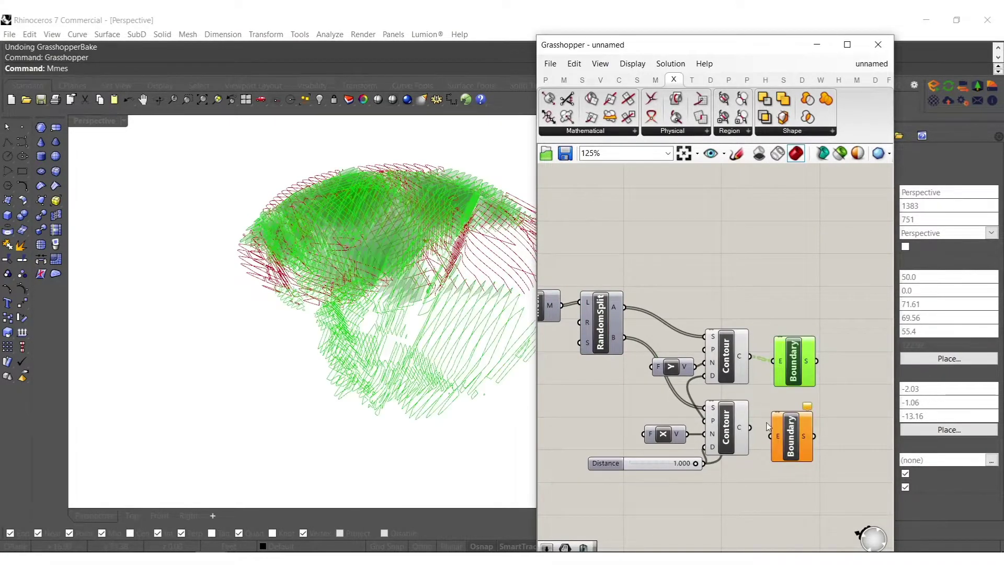
left_click_drag(771, 436, 750, 428)
Add two Mesh Brep components and connect each Boundary Surfaces' S output to one of their B inputs
right_click_drag(864, 431, 800, 432)
double_click(801, 432)
right_click_drag(577, 363, 752, 386)
scroll(649, 333, "down", 3)
left_click_drag(649, 333, 834, 407, "alt")
scroll(855, 411, "up", 4)
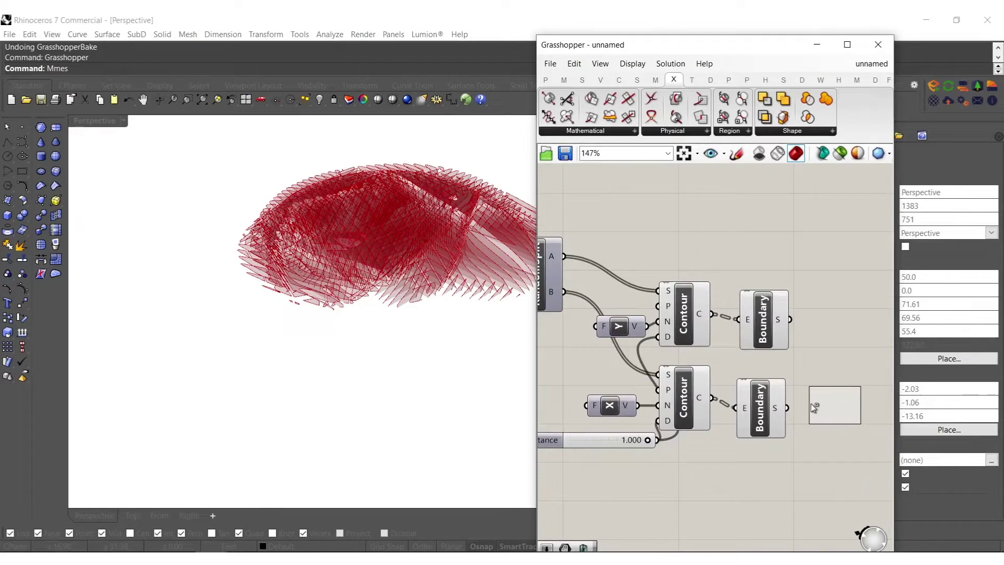
scroll(787, 421, "up", 7)
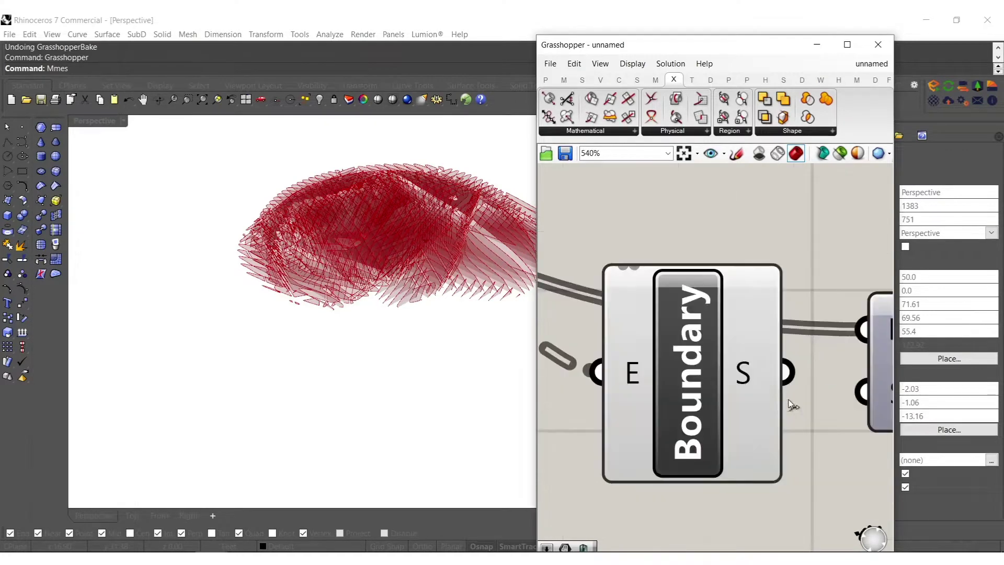
right_click_drag(800, 397, 704, 436)
scroll(716, 409, "down", 5)
left_click_drag(706, 411, 710, 267)
right_click_drag(812, 191, 739, 240)
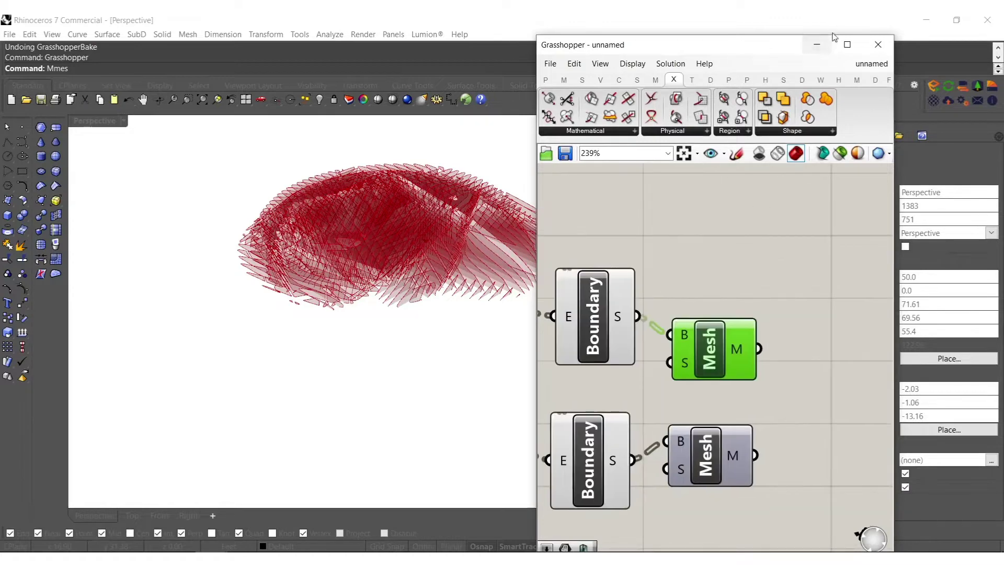
Add a Weaverbird's Mesh Thicken component after the upper Mesh Brep and connect a 0.55 number slider to its D input
left_click(821, 79)
left_click(853, 130)
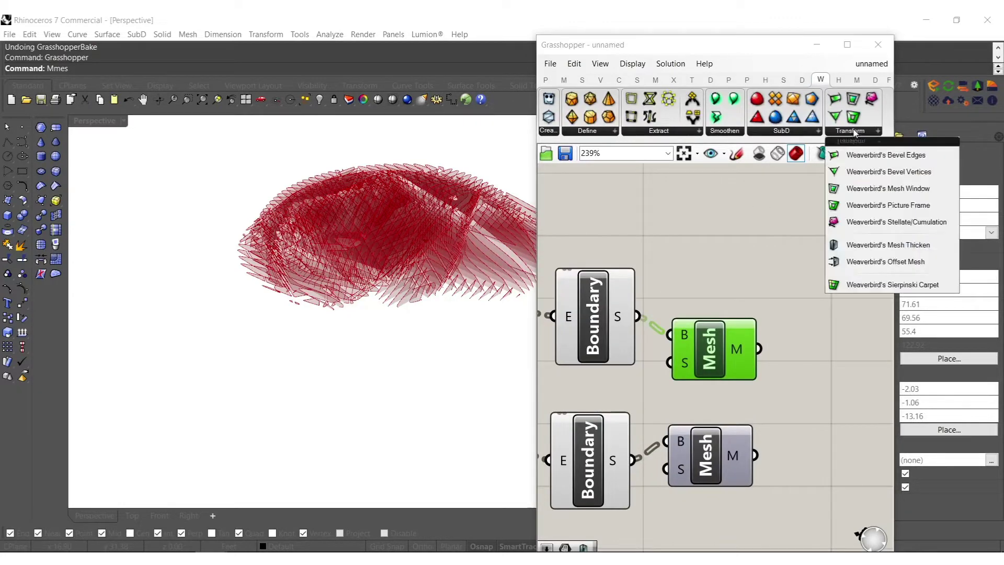
left_click(849, 239)
left_click(808, 348)
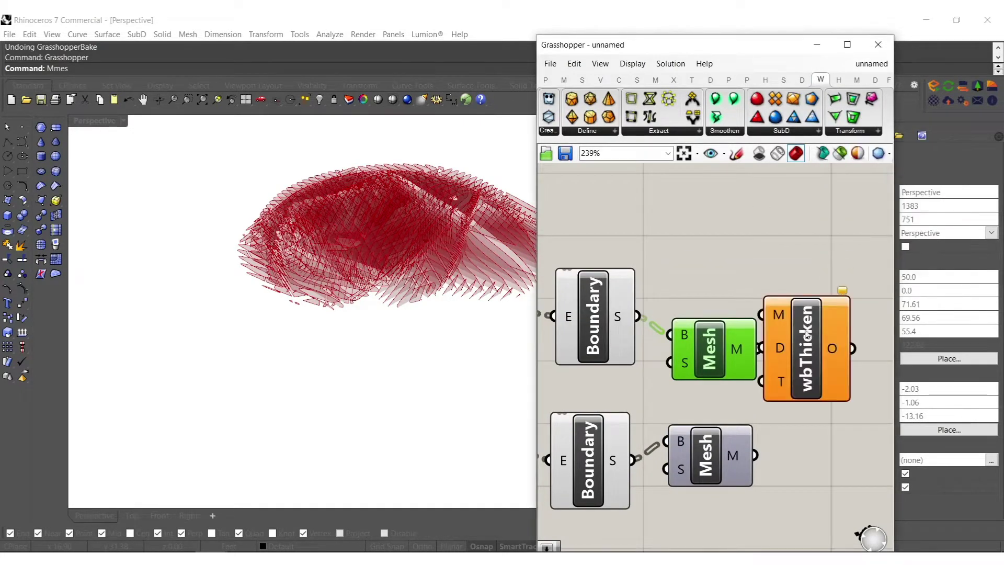
left_click_drag(778, 314, 815, 280)
double_click(775, 230)
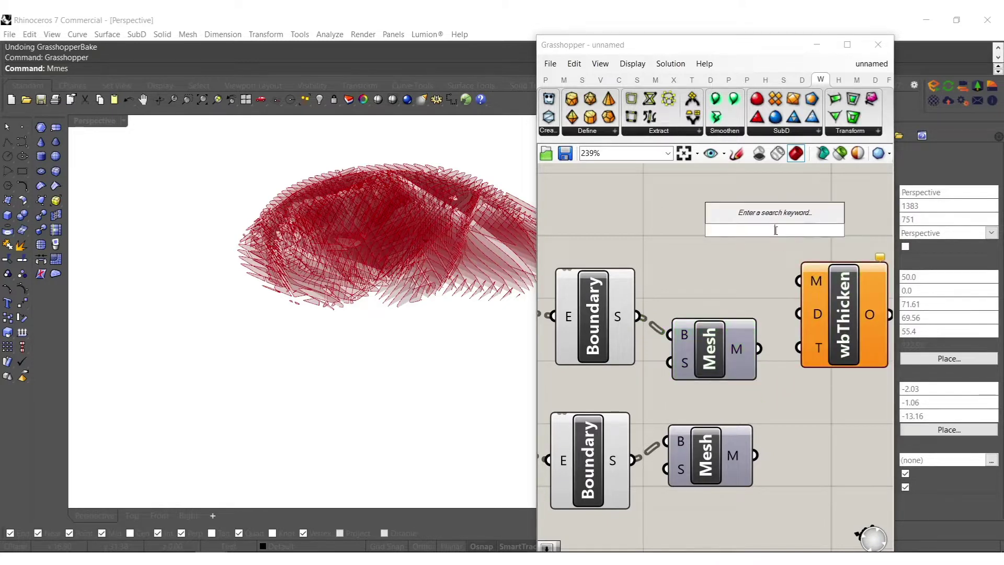
type("5")
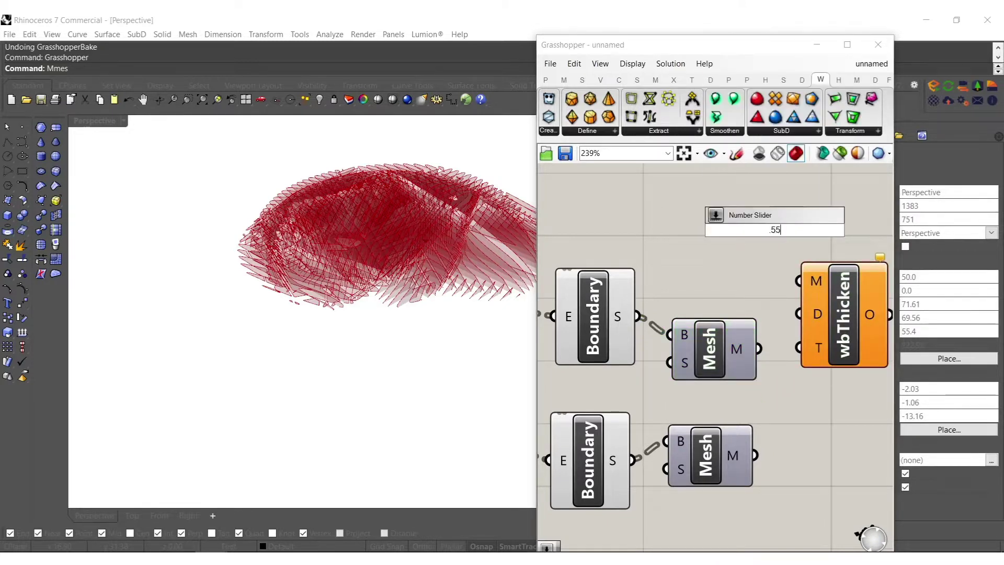
type("5")
key("Return")
Duplicate the wbThicken component for the lower branch and connect each Mesh Brep's M output to one of their M inputs
right_click_drag(862, 278, 812, 240)
left_click_drag(802, 281, 809, 427, "alt")
left_click_drag(704, 416, 755, 388)
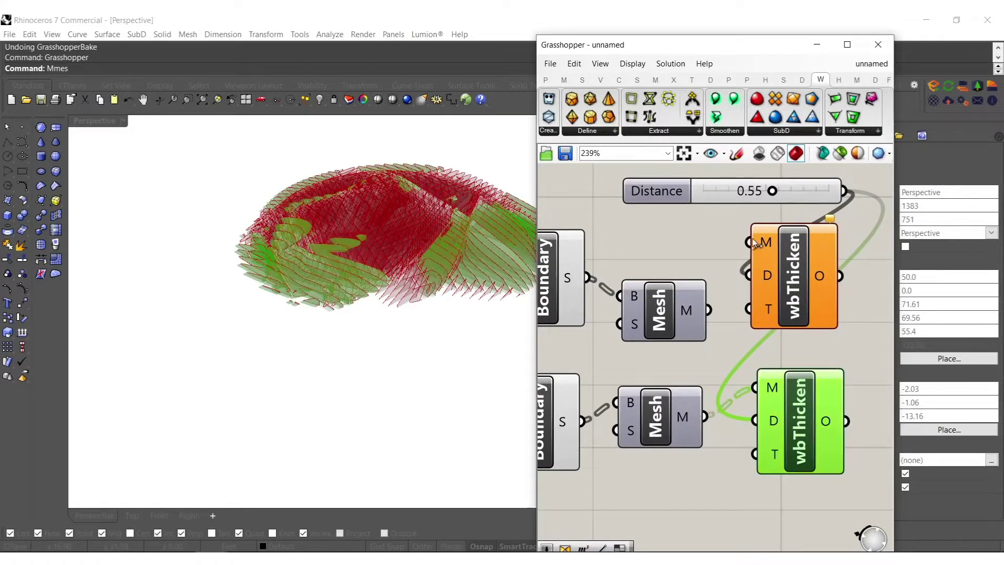
Add two Mesh Join components with flattened M inputs and connect each wbThicken's O output to one of them
right_click_drag(819, 324, 681, 336)
left_click(767, 349)
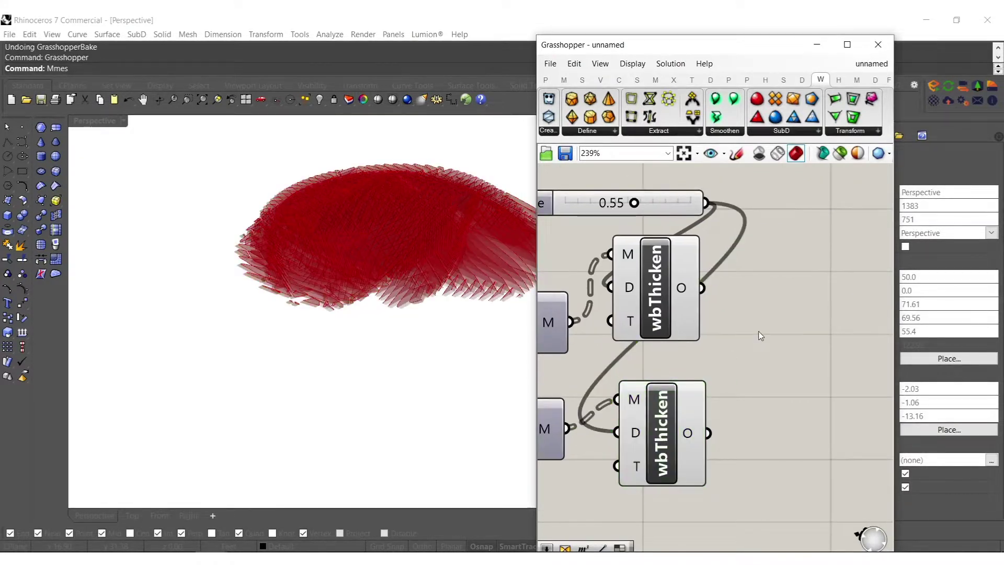
double_click(759, 331)
type("j")
left_click(754, 268)
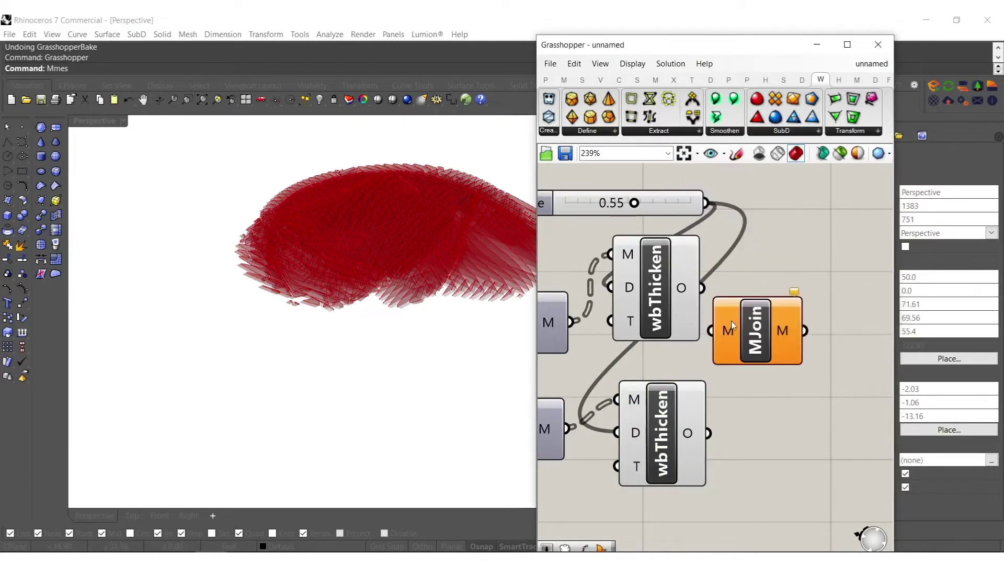
right_click(730, 331)
left_click(757, 410)
left_click_drag(701, 287, 691, 331)
left_click_drag(737, 325, 773, 429)
left_click_drag(708, 433, 729, 428)
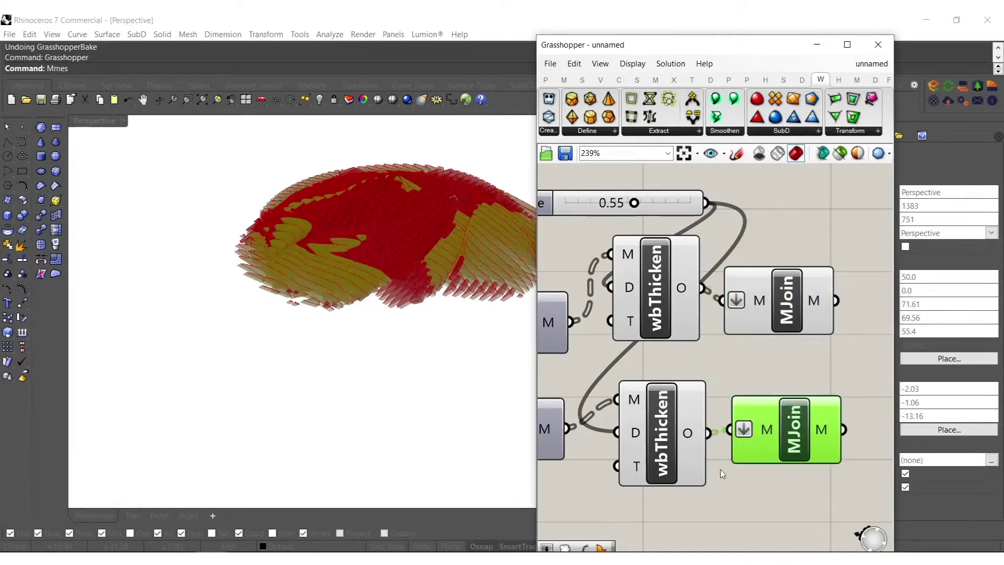
Hide the previews of the contour, boundary, mesh and thicken components so only the Mesh Joins are displayed
right_click_drag(727, 464, 796, 443)
scroll(785, 436, "down", 5)
left_click_drag(768, 465, 563, 272)
middle_click(621, 391)
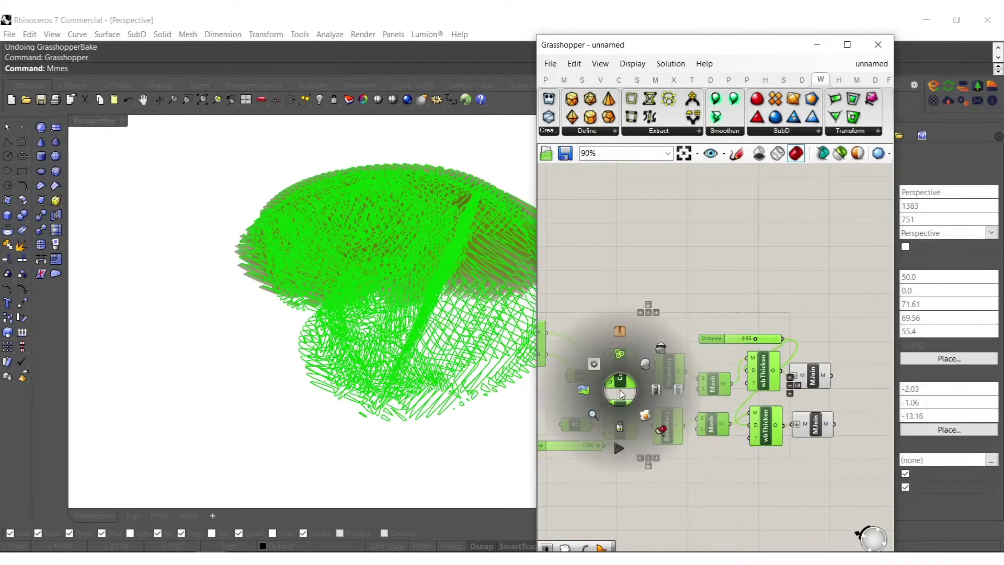
left_click(661, 351)
left_click(770, 279)
Bake both Mesh Join components into Rhino and close the Grasshopper window
right_click_drag(821, 416, 781, 426)
left_click_drag(804, 474, 774, 392)
middle_click(774, 391)
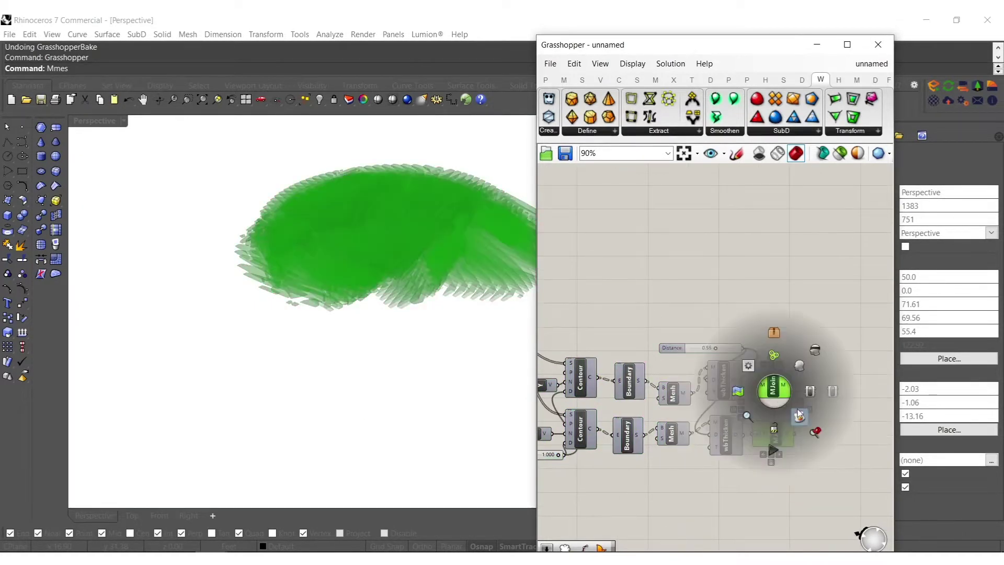
left_click(798, 414)
left_click(886, 51)
Inspect the baked sliced form from several angles in the rendered view and in Shaded display mode
right_click_drag(405, 336, 502, 256, "shift")
scroll(485, 277, "up", 5)
right_click_drag(345, 309, 532, 414)
scroll(511, 288, "down", 5)
scroll(469, 265, "down", 3)
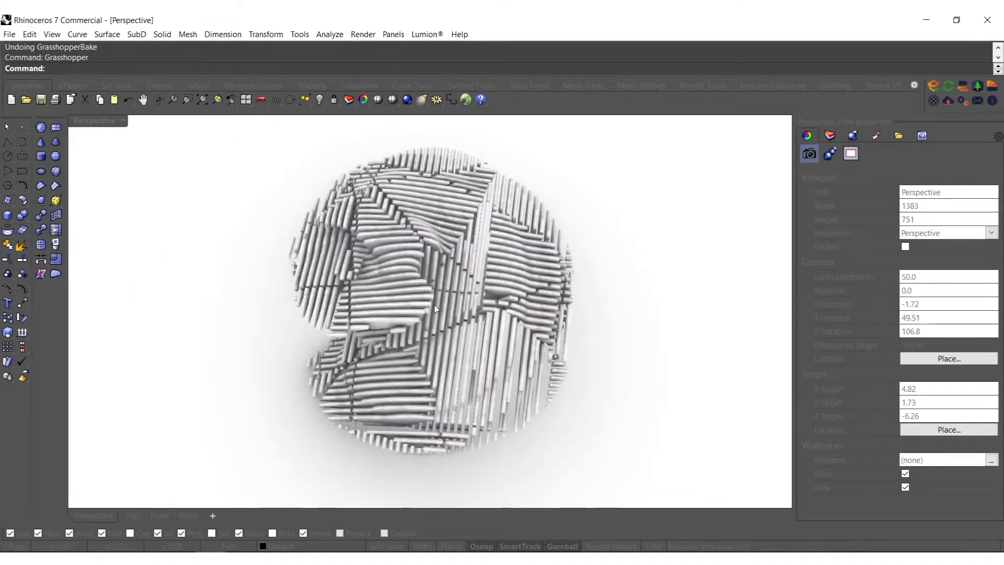
key("ctrl+alt+s")
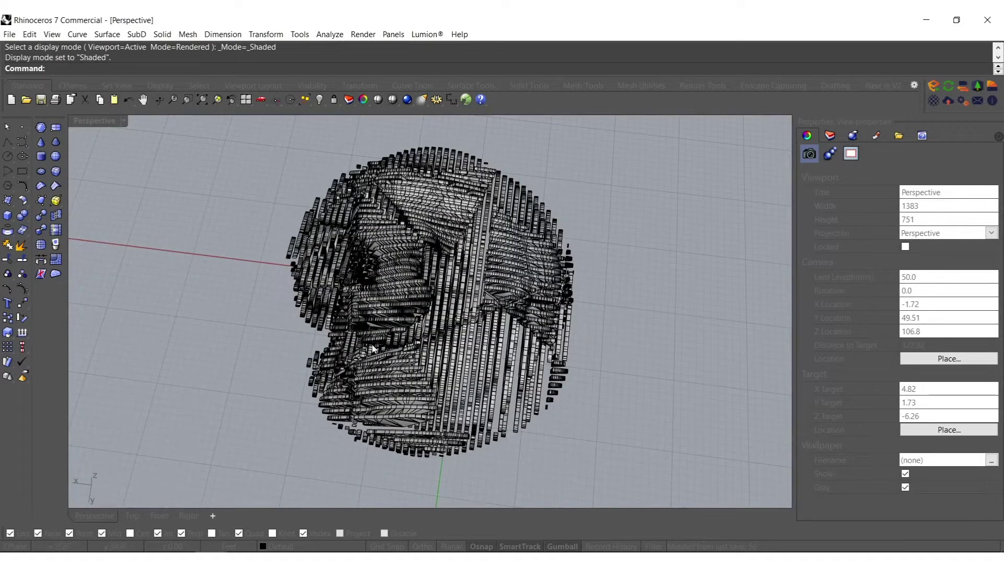
left_click(439, 327)
right_click_drag(462, 382, 470, 316)
middle_click(470, 316)
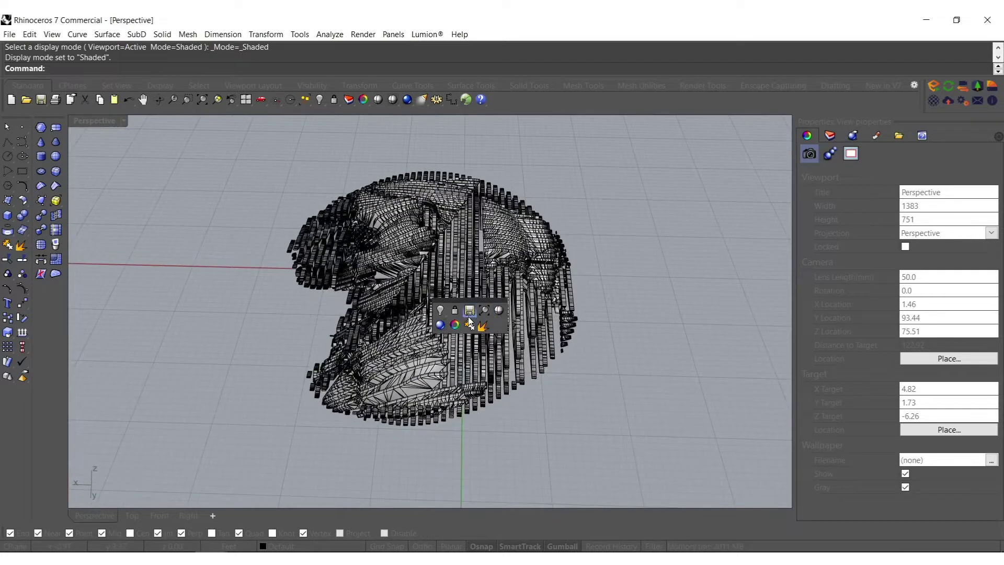
Undo the bake and reopen the Grasshopper definition
key("ctrl+z")
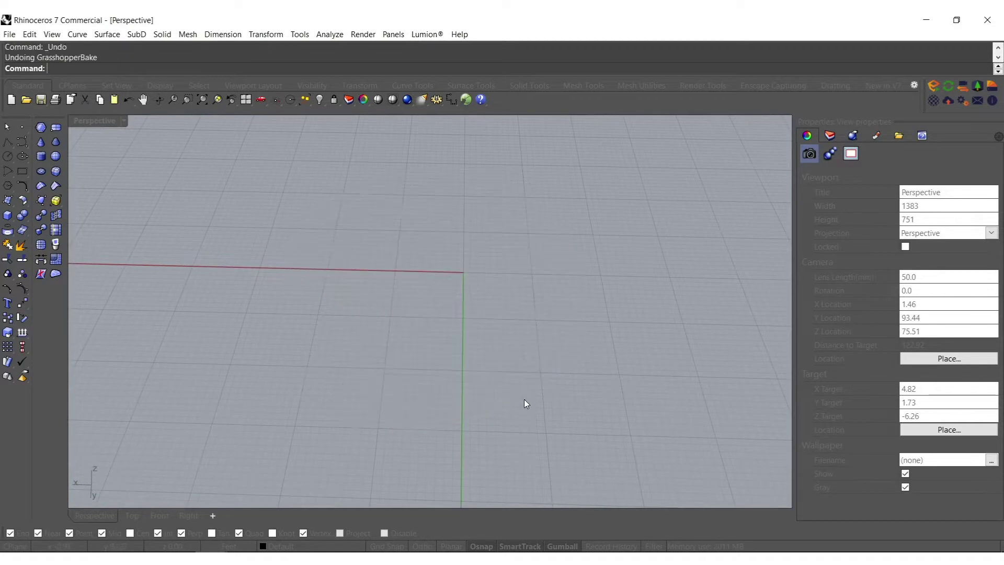
type("sshopper")
key("Return")
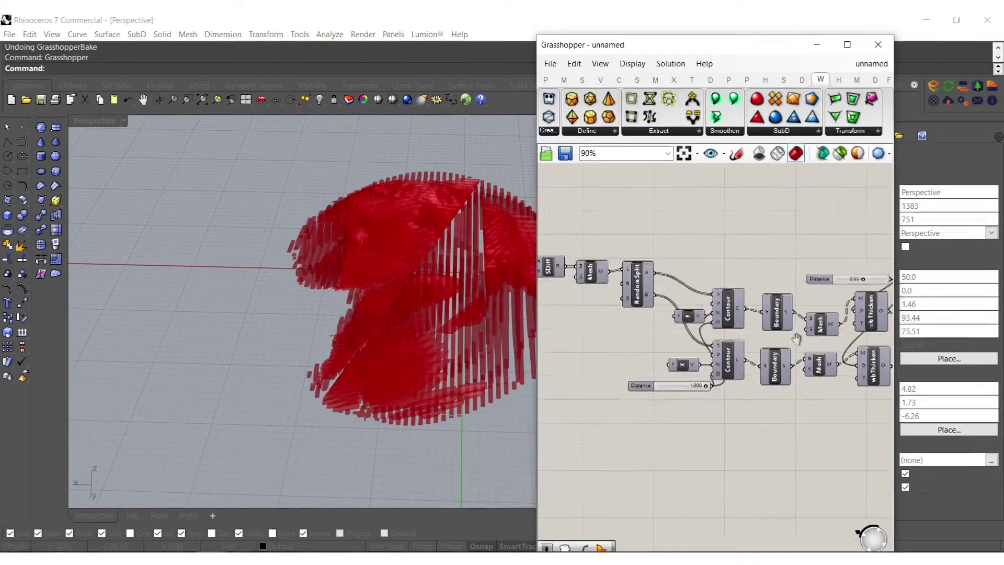
Add a number slider of 1.000 and connect it to the Random Split's S input
right_click_drag(650, 374, 639, 375)
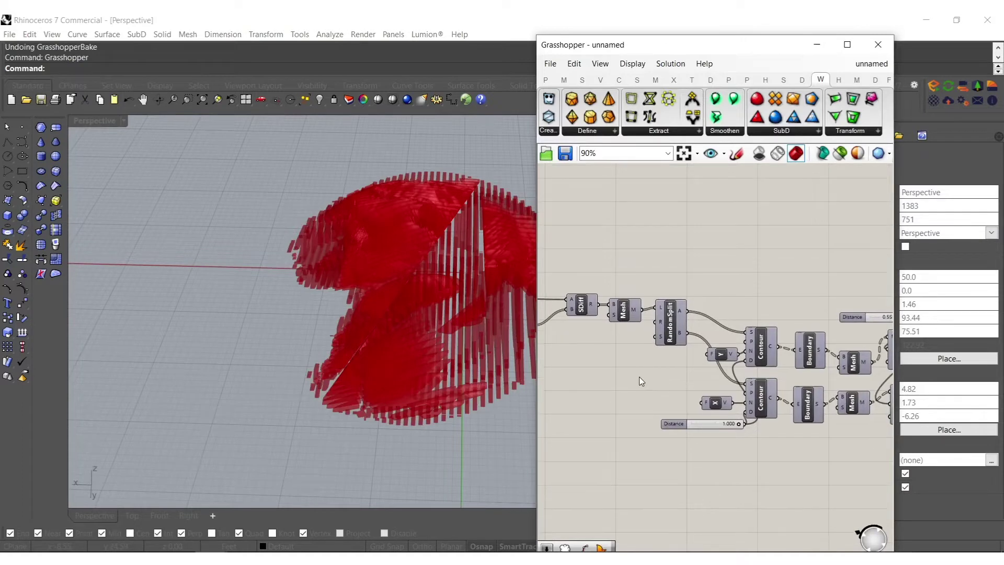
scroll(660, 326, "up", 4)
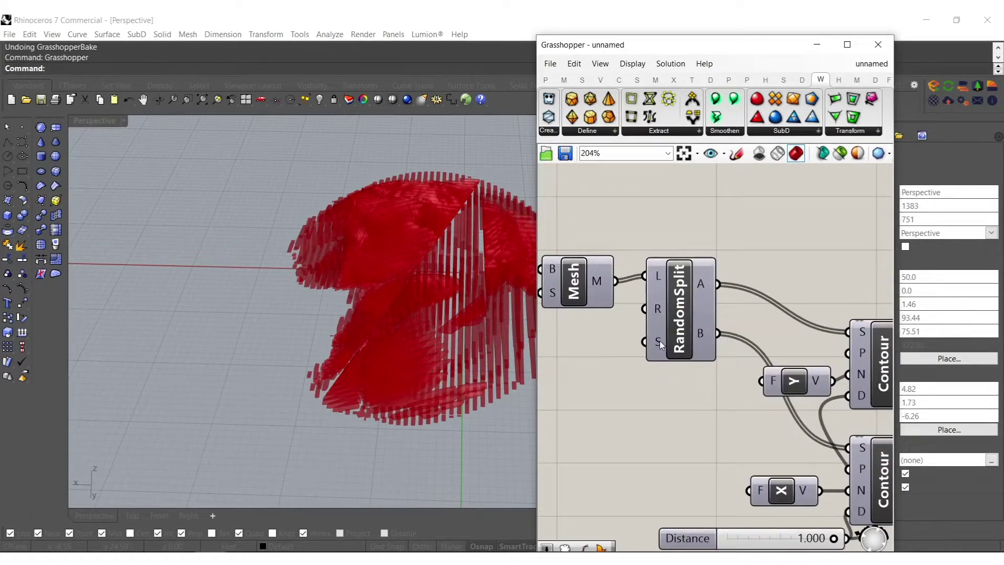
mouse_move(661, 345)
double_click(578, 401)
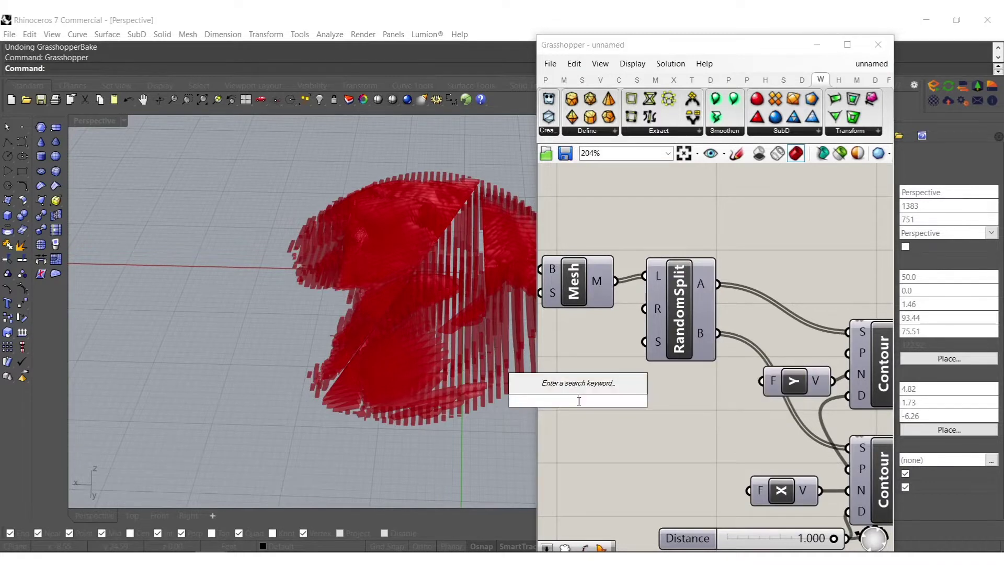
type("1")
key("Return")
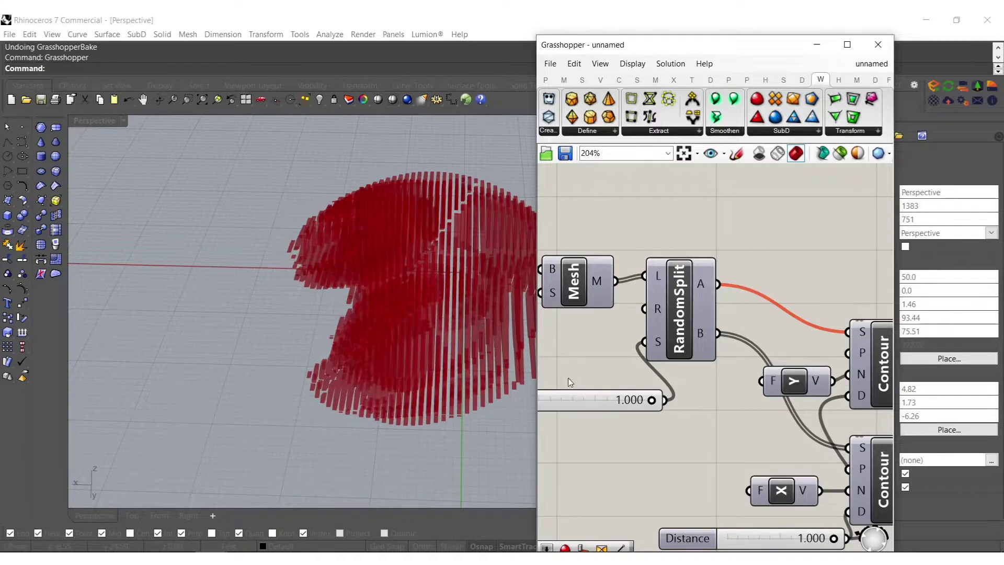
Adjust the Random Split's S slider to 0.411 while checking the slice pattern on the model
scroll(628, 408, "up", 3)
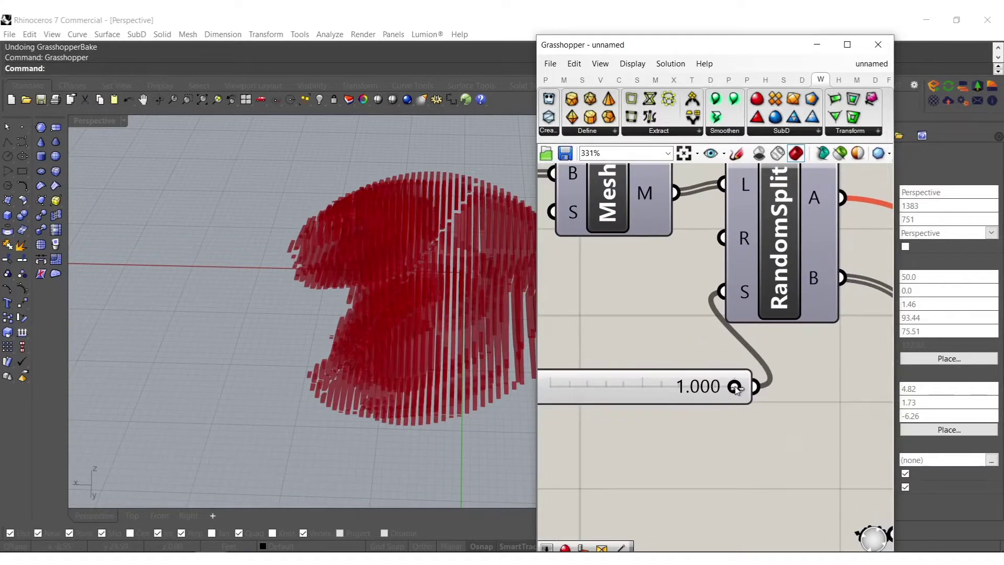
left_click(610, 385)
left_click_drag(615, 386, 610, 387)
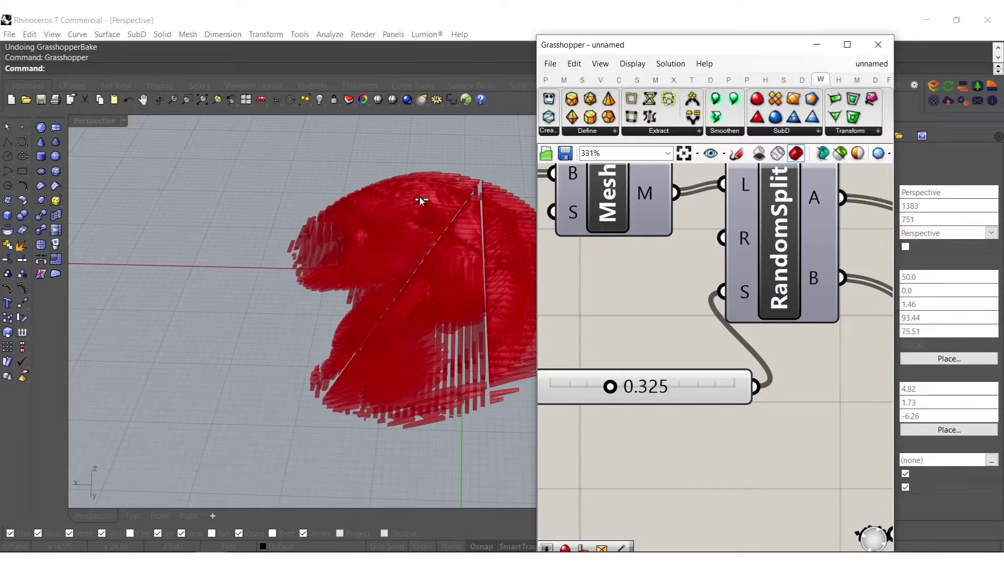
right_click_drag(419, 199, 399, 276)
scroll(454, 303, "up", 4)
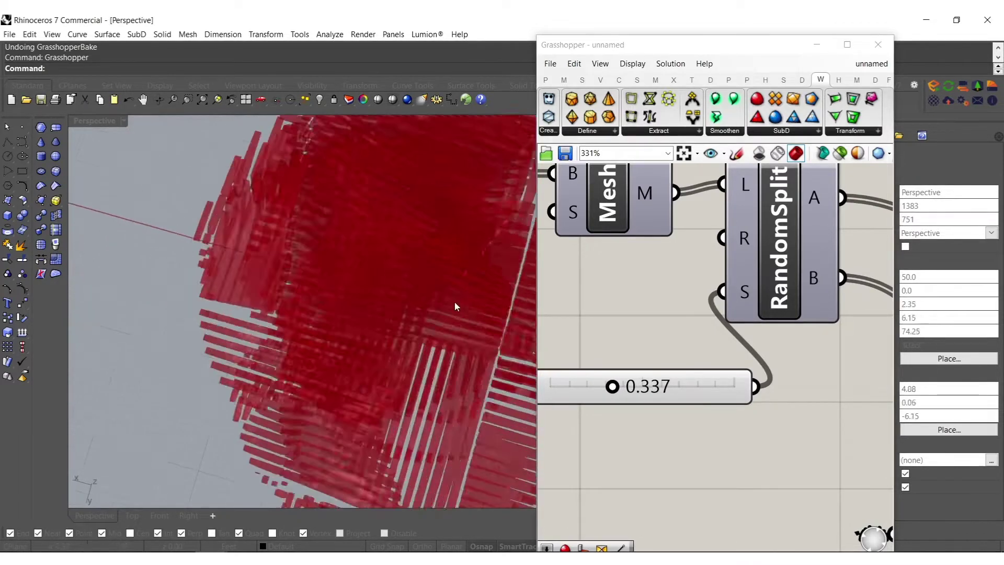
right_click_drag(454, 303, 336, 349, "shift")
left_click(613, 386)
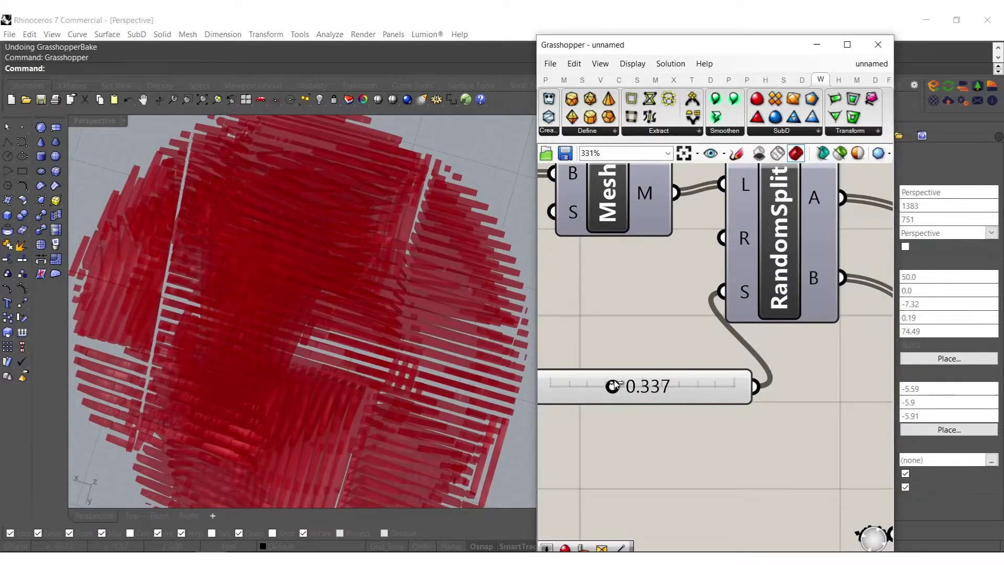
left_click_drag(615, 384, 617, 385)
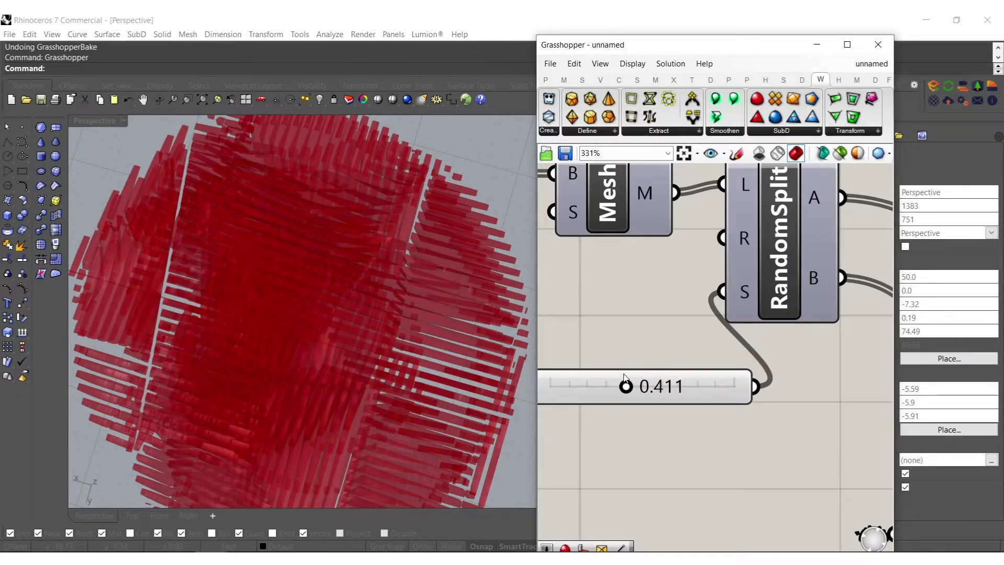
Select both Mesh Join components and bake their meshes into the Rhino document
right_click_drag(510, 281, 437, 188)
scroll(643, 307, "down", 8)
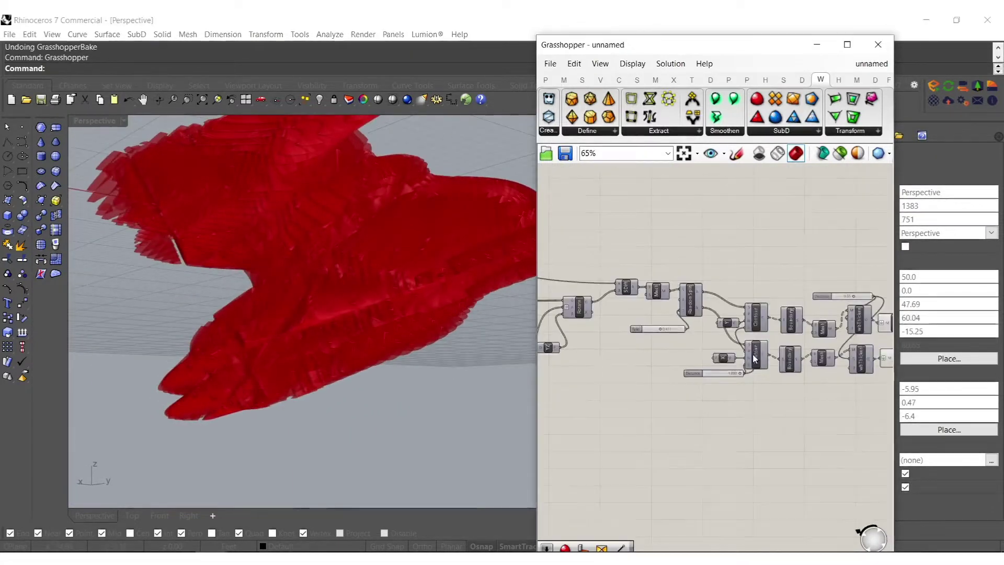
scroll(781, 372, "up", 3)
left_click_drag(745, 436, 730, 269)
middle_click(717, 300)
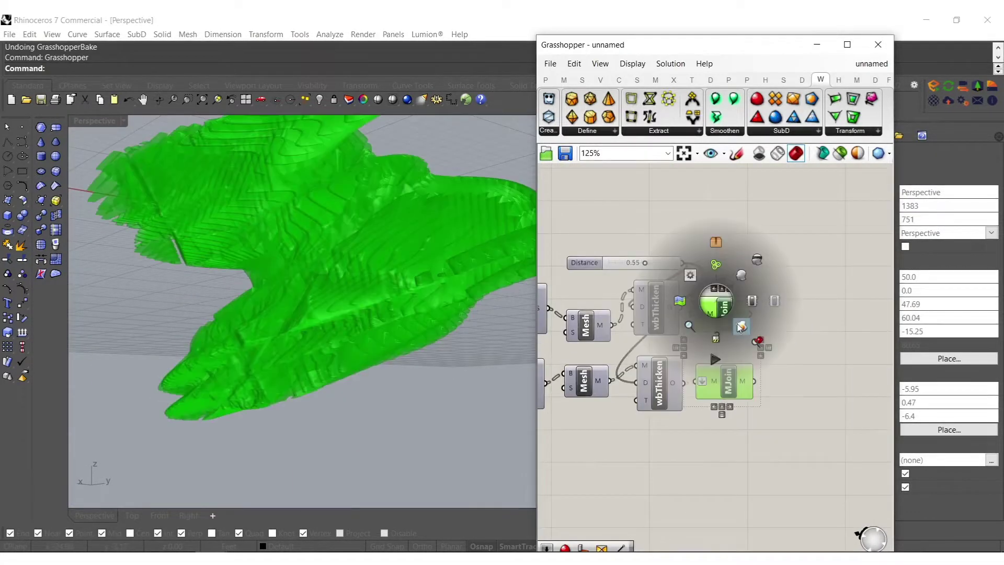
left_click(740, 327)
Switch the Perspective viewport to Rendered display and inspect the baked form from the side
middle_click(129, 351)
left_click(100, 360)
mouse_move(287, 249)
right_mouse_down()
mouse_move(277, 300)
mouse_move(258, 292)
mouse_move(345, 339)
mouse_move(437, 290)
mouse_move(309, 334)
mouse_move(471, 368)
right_mouse_up()
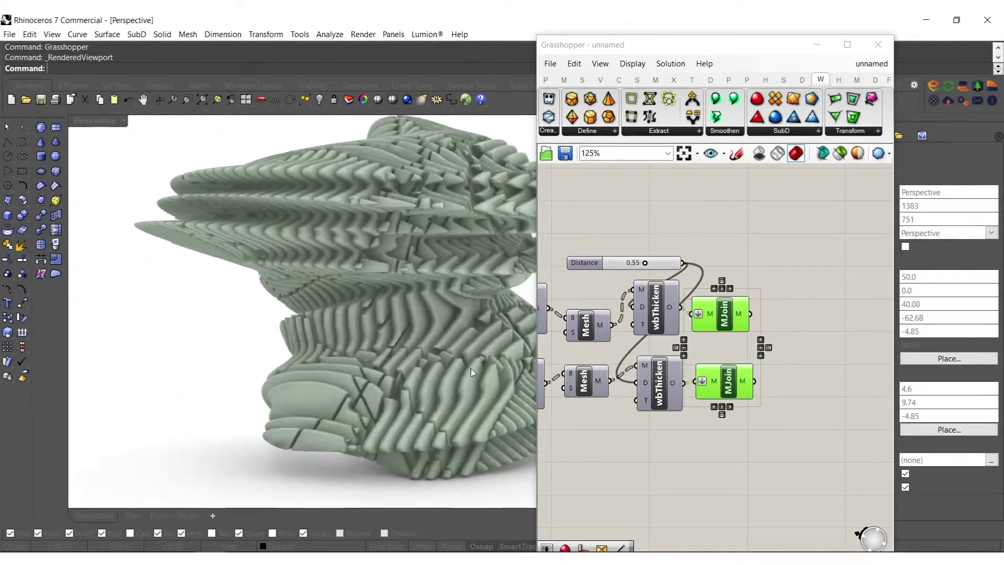
Undo the latest bake and set the wbThicken distance slider to 0.21
key("ctrl+z")
scroll(660, 307, "up", 5)
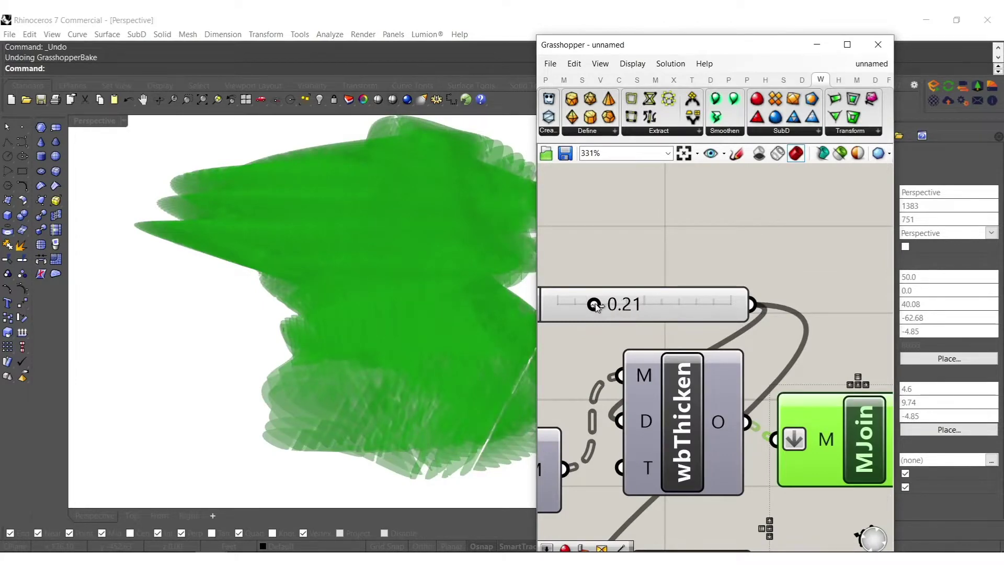
Set the distance slider feeding both Contour components to 0.750
scroll(682, 321, "down", 5)
right_click_drag(581, 450, 722, 439)
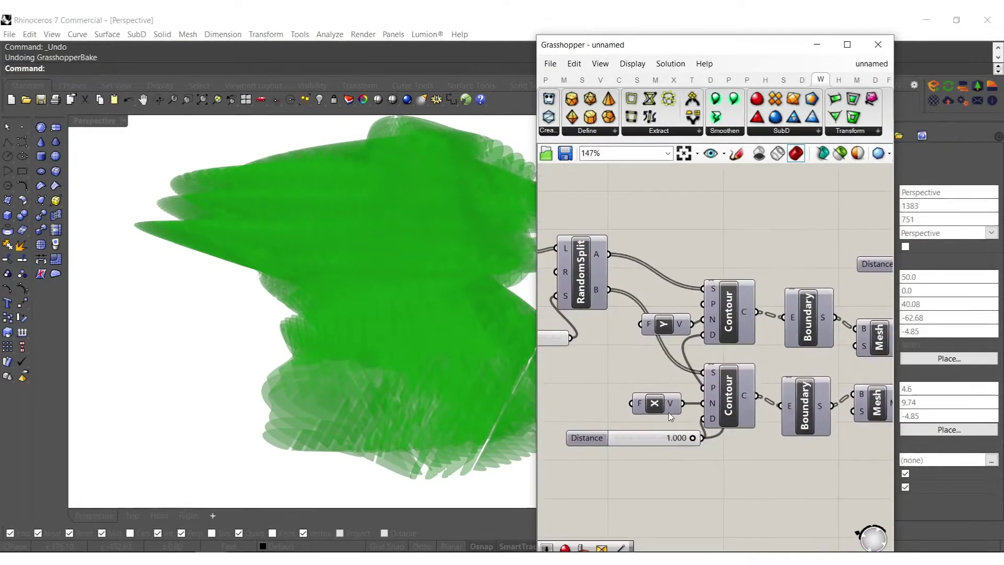
scroll(630, 439, "up", 4)
double_click(630, 438)
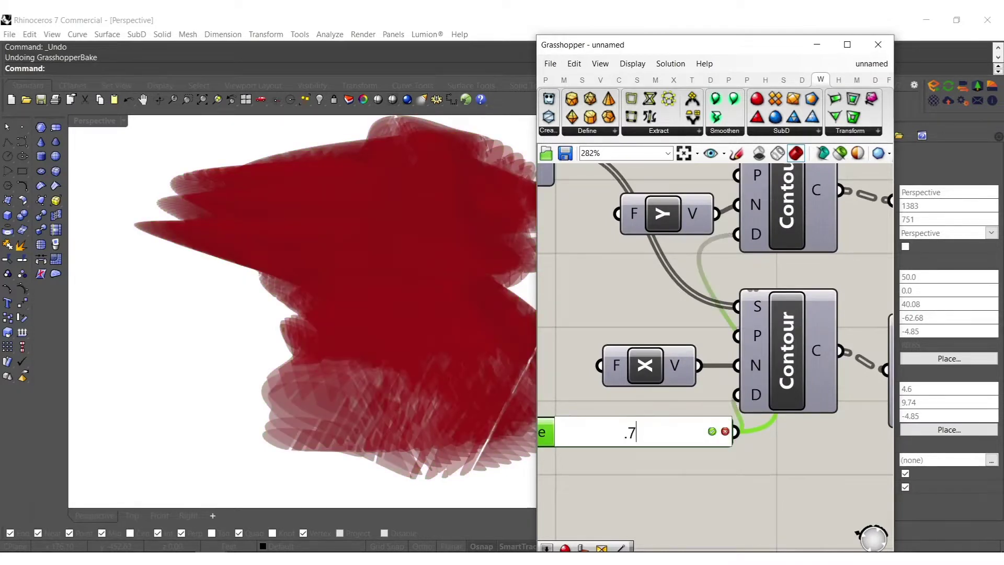
key("Return")
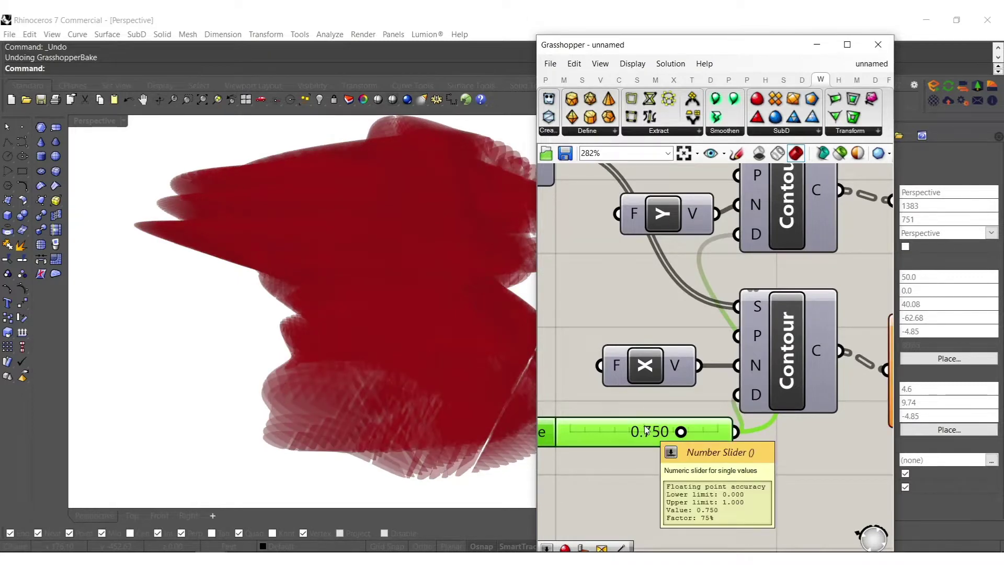
Select both Mesh Join components and bake the more widely spaced slices into the Rhino document
scroll(628, 369, "down", 6)
scroll(671, 372, "up", 3)
right_click_drag(767, 422, 525, 419)
left_click_drag(749, 410, 728, 270)
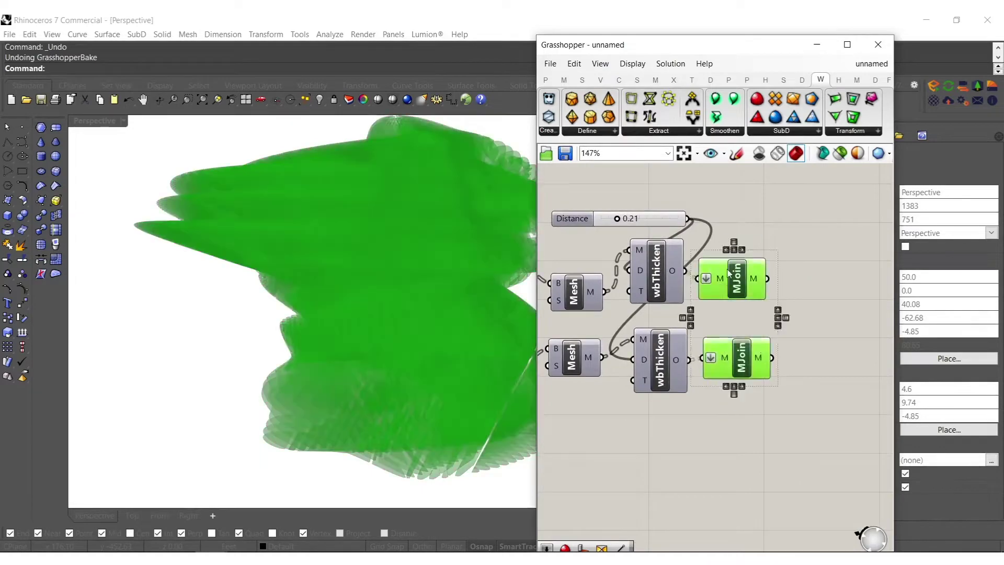
middle_click(728, 270)
left_click(751, 293)
left_click(799, 239)
Examine the spacing and shape of the baked slices up close and from several sides
right_click_drag(398, 314, 437, 300)
scroll(363, 313, "down", 6)
scroll(366, 315, "up", 3)
scroll(408, 303, "up", 6)
scroll(416, 293, "down", 6)
scroll(410, 341, "up", 3)
right_click_drag(372, 305, 413, 261)
right_click_drag(551, 325, 632, 327)
mouse_move(434, 285)
right_mouse_down()
mouse_move(427, 334)
mouse_move(372, 322)
right_mouse_up()
Undo the latest bake and set the distance slider feeding both Contour components to 0.760
key("ctrl+z")
right_click(710, 319)
right_click_drag(551, 312, 793, 314)
scroll(688, 397, "up", 4)
double_click(718, 431)
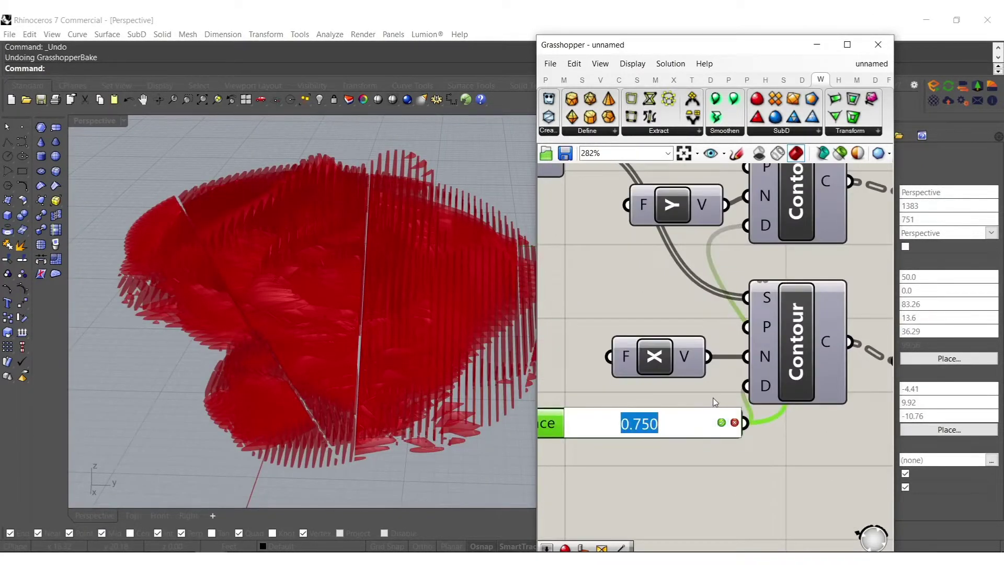
type(".76")
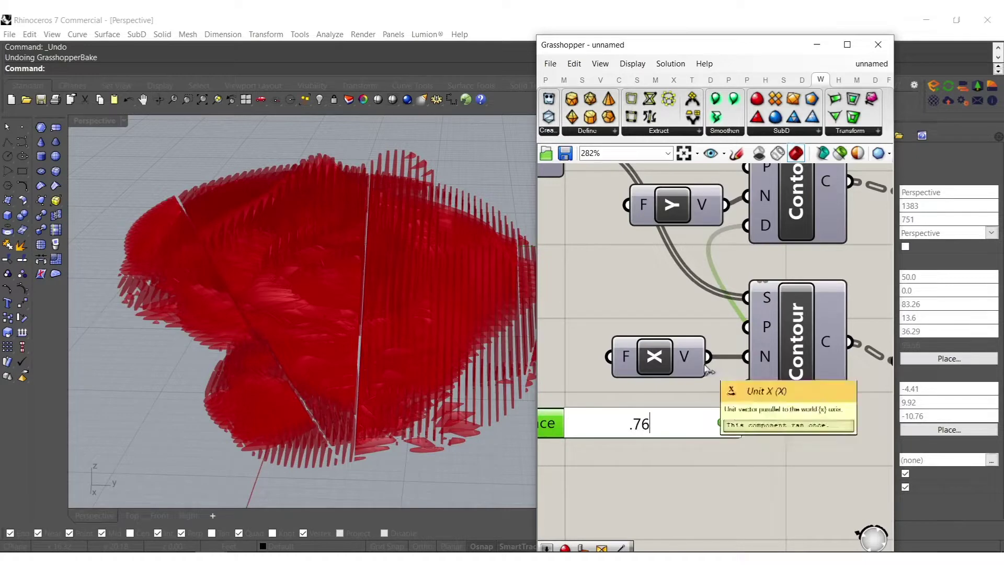
key("Return")
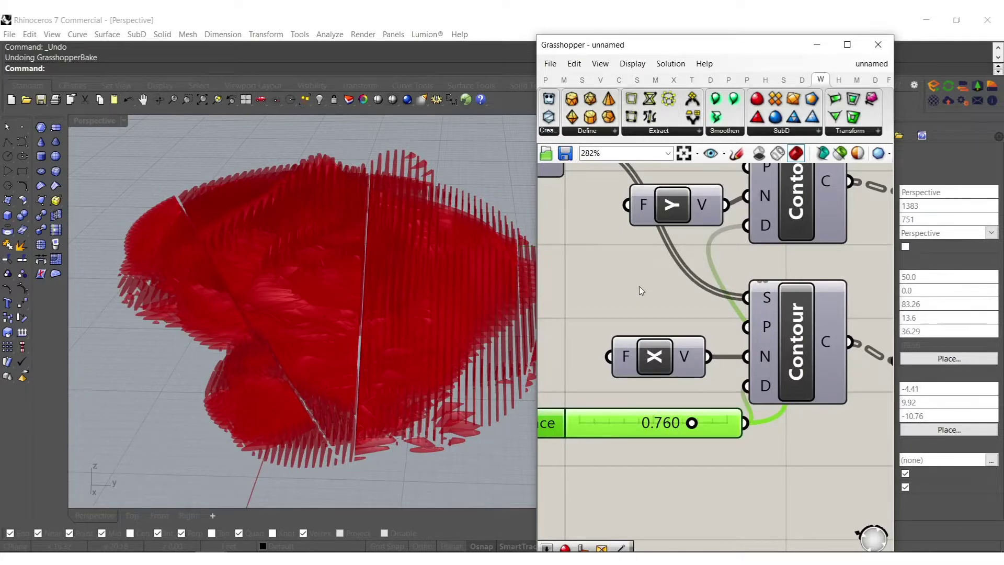
Raise the seed slider feeding RandomSplit past 0.458 to reshuffle the two groups of pieces
right_click_drag(636, 277, 700, 323)
scroll(675, 303, "down", 5)
scroll(673, 349, "up", 8)
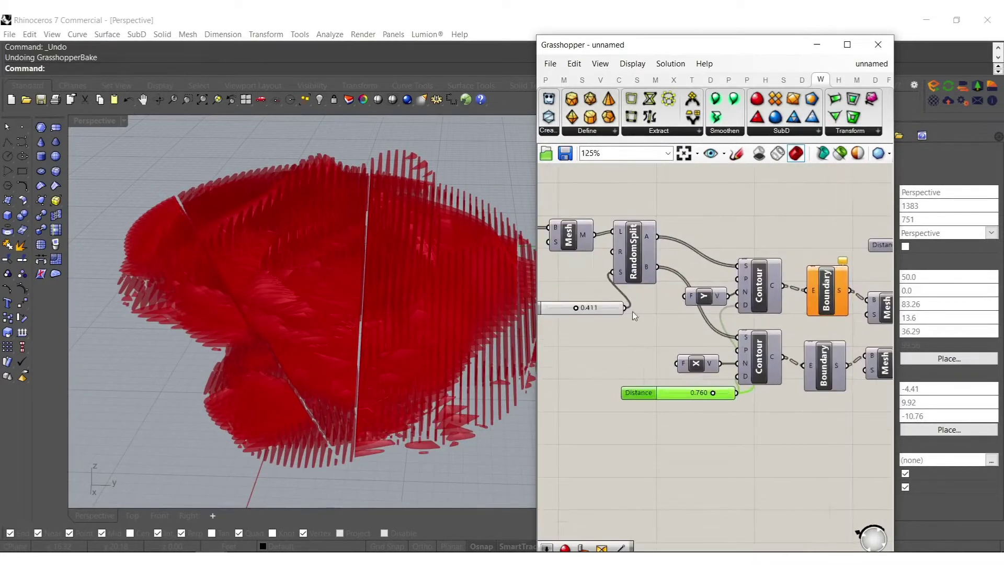
scroll(674, 349, "up", 3)
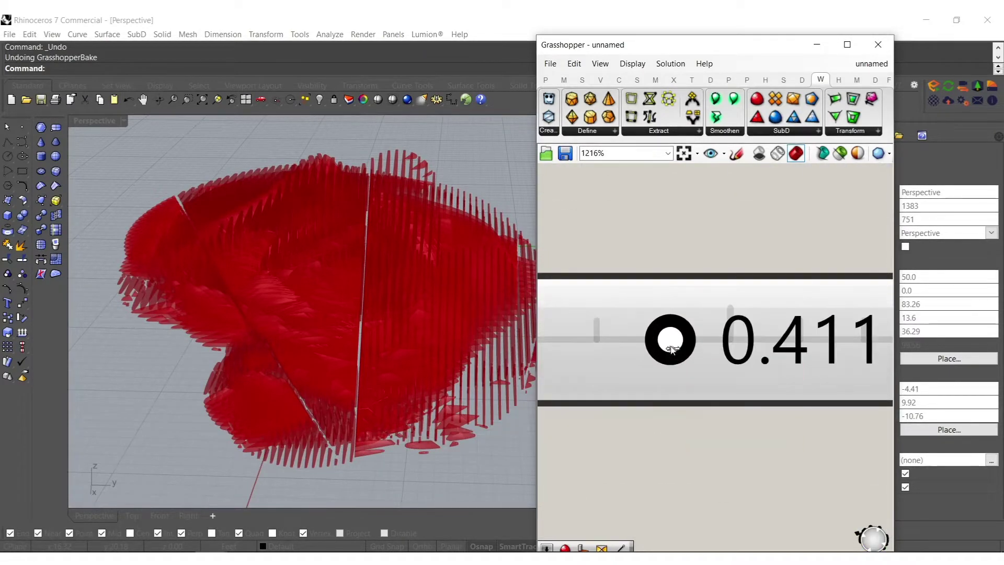
left_click_drag(701, 339, 702, 339)
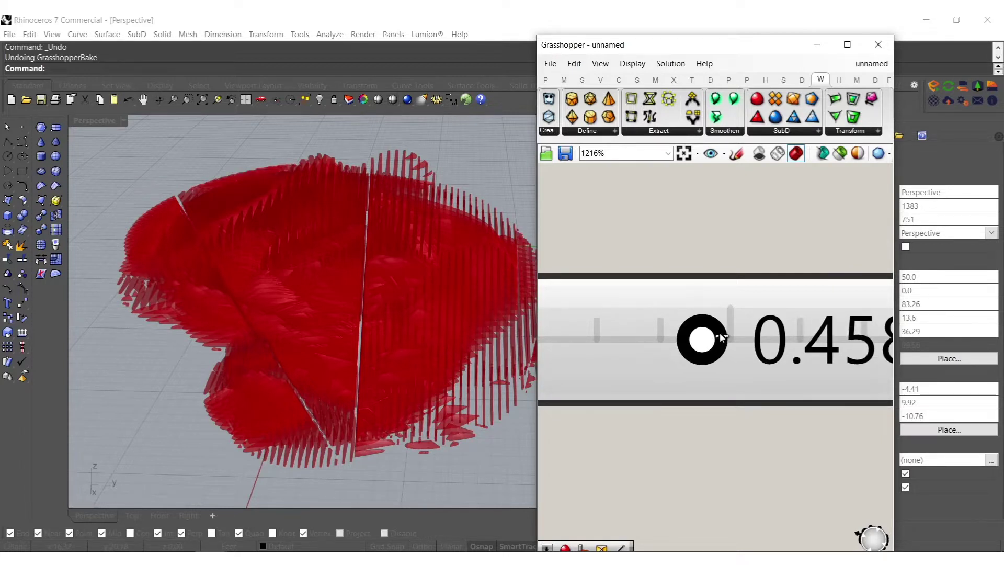
left_click_drag(721, 338, 722, 337)
left_click_drag(723, 282, 720, 284)
Bake the meshes of both Mesh Join components and close the Grasshopper window
scroll(720, 285, "down", 10)
scroll(691, 353, "down", 3)
scroll(772, 361, "up", 3)
left_click_drag(733, 416, 692, 285)
middle_click(690, 286)
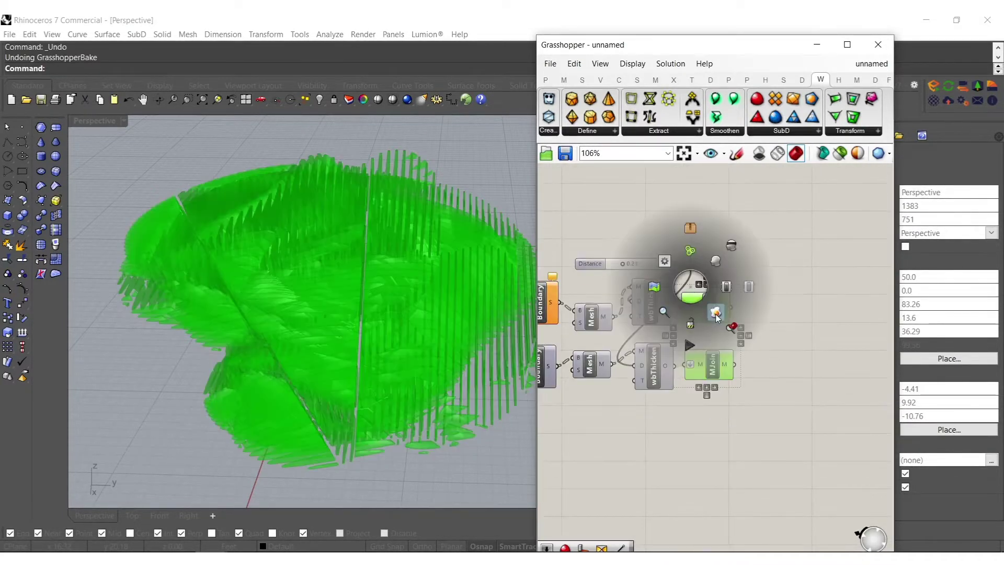
left_click(716, 313)
left_click(878, 47)
Switch the Perspective viewport to Rendered display
middle_click(361, 362)
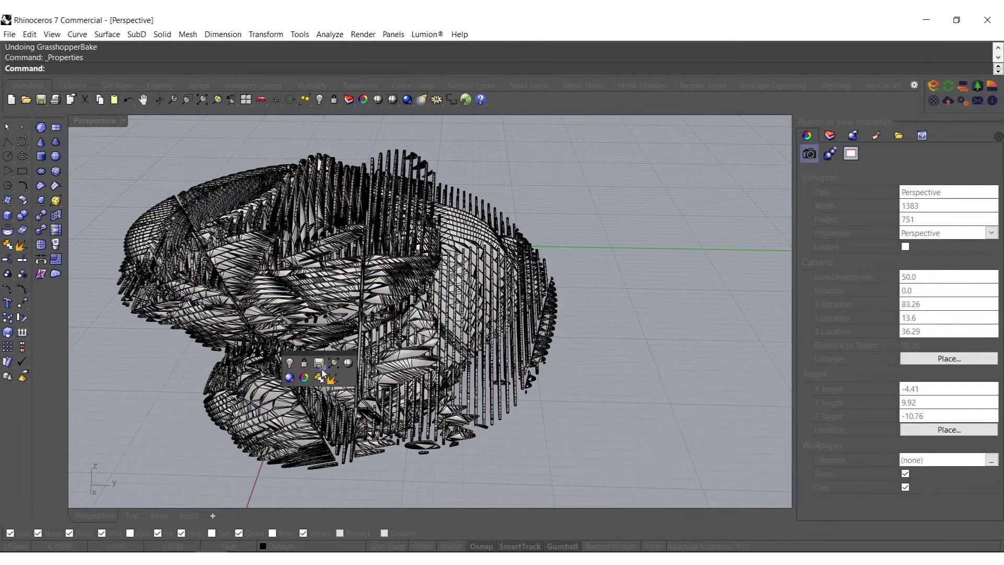
left_click(290, 378)
right_click_drag(335, 372, 454, 188)
scroll(485, 264, "up", 5)
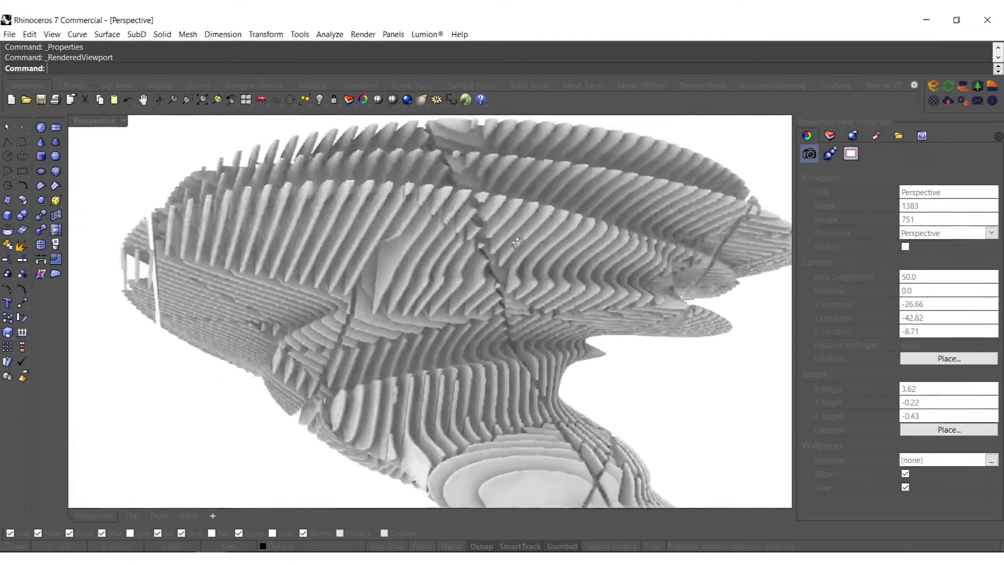
Examine the rendered layers of the baked form up close and from several angles
scroll(485, 264, "up", 2)
right_click_drag(485, 264, 544, 257)
scroll(544, 256, "down", 5)
right_click_drag(470, 350, 444, 345)
right_click_drag(445, 345, 434, 316)
scroll(390, 332, "down", 10)
scroll(434, 316, "up", 8)
scroll(434, 317, "up", 2)
left_click(393, 245)
key("Escape")
scroll(384, 255, "down", 10)
right_click_drag(384, 254, 492, 432)
left_click_drag(492, 432, 359, 393)
right_click_drag(359, 392, 474, 301)
key("Escape")
scroll(445, 331, "up", 5)
scroll(472, 375, "down", 5)
Select both baked meshes and rotate them freehand to tilt the whole form
left_click_drag(515, 350, 258, 149)
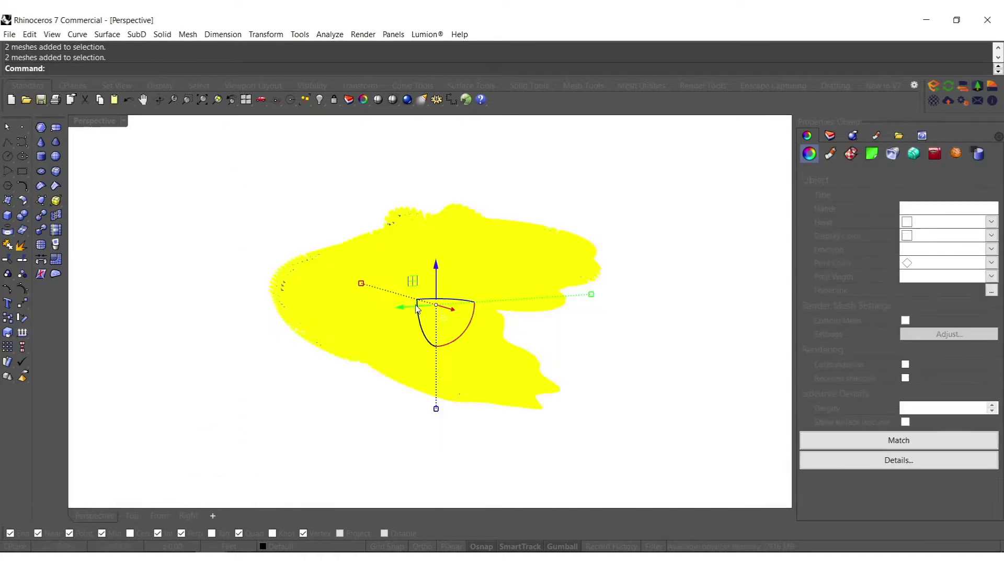
right_click_drag(402, 287, 361, 306)
left_click_drag(400, 337, 385, 336)
key("Escape")
scroll(429, 357, "up", 5)
right_click_drag(429, 357, 384, 347)
scroll(394, 313, "down", 5)
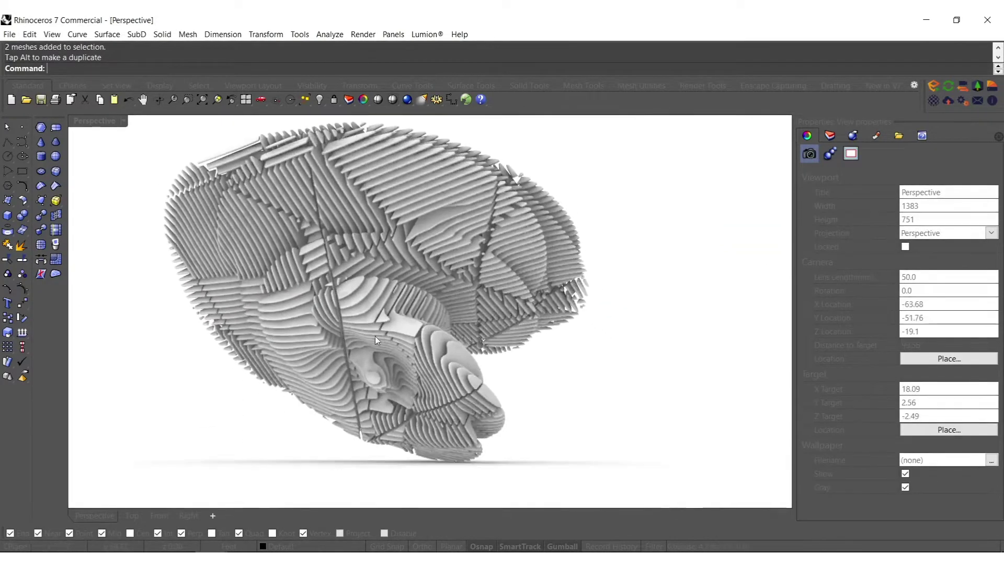
Select the two baked meshes again and rotate them further to adjust the form's tilt
scroll(444, 300, "down", 4)
left_click_drag(487, 365, 486, 364)
scroll(399, 342, "up", 3)
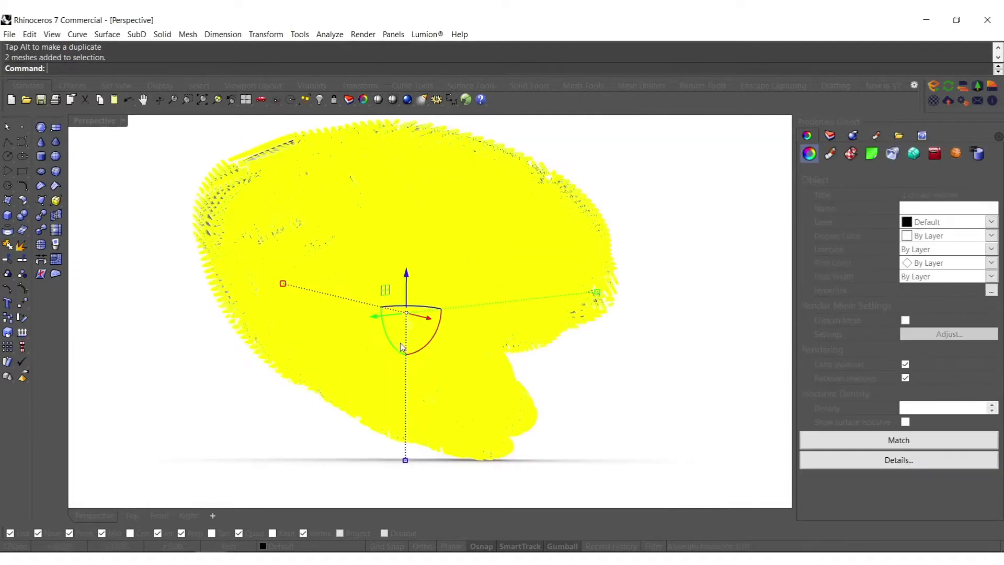
left_click_drag(438, 337, 399, 345)
key("Escape")
right_click_drag(396, 355, 483, 442)
scroll(491, 359, "down", 6)
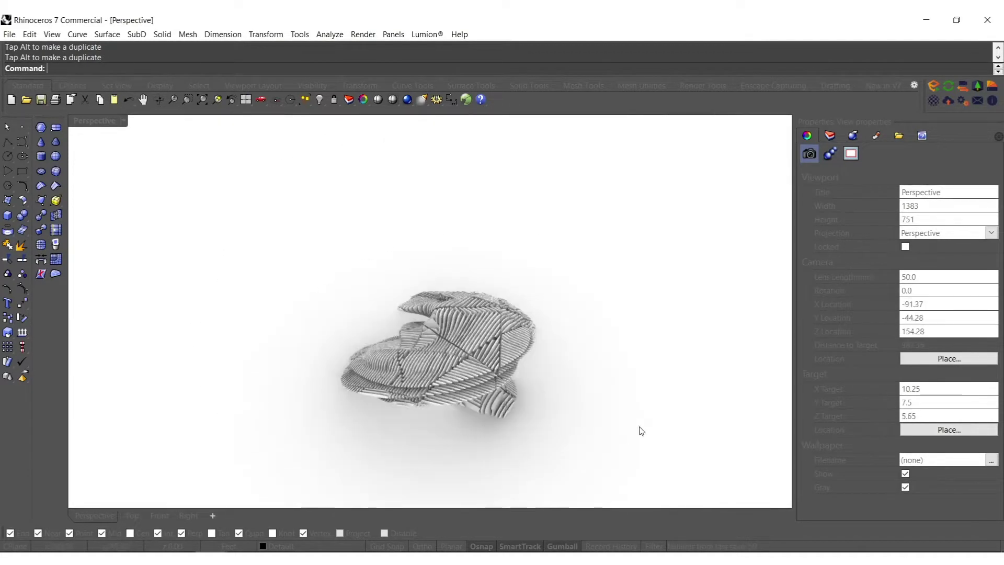
Mirror a copy of both baked meshes across a plane picked beside the form
left_click_drag(640, 430, 361, 323)
right_click_drag(422, 275, 488, 317)
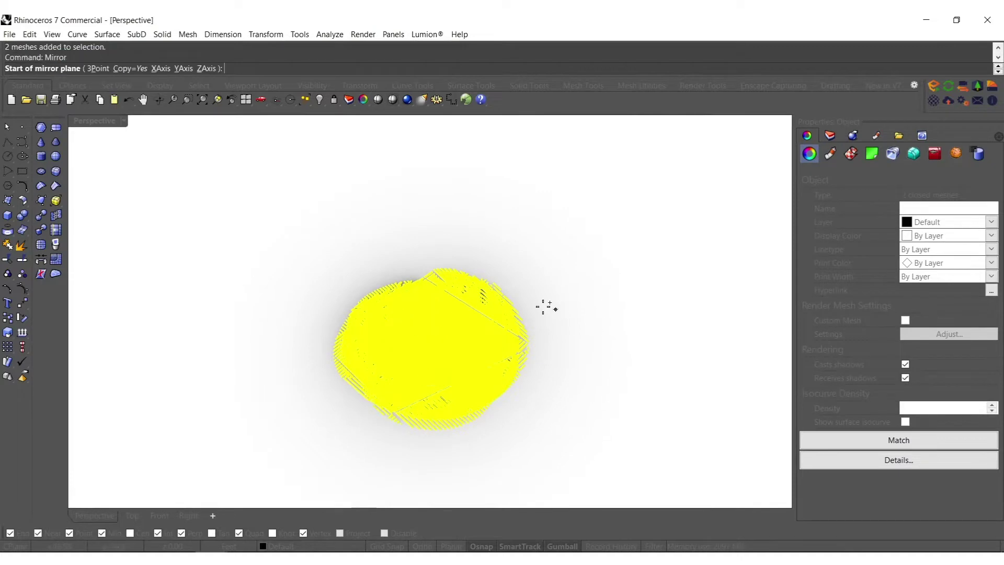
right_click_drag(487, 402, 523, 188)
left_click(523, 188)
right_click_drag(531, 309, 481, 379)
Select the mirrored copy, reorient it beside the original form, and compare both forms from the side
left_click_drag(620, 473, 415, 195)
right_click_drag(415, 194, 463, 326)
key("Escape")
scroll(463, 383, "up", 6)
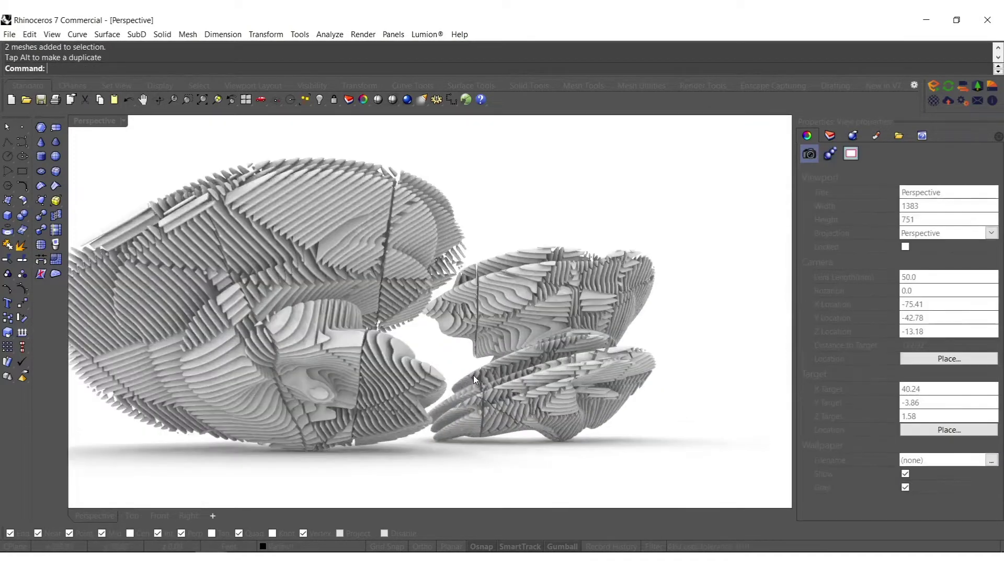
scroll(611, 434, "down", 2)
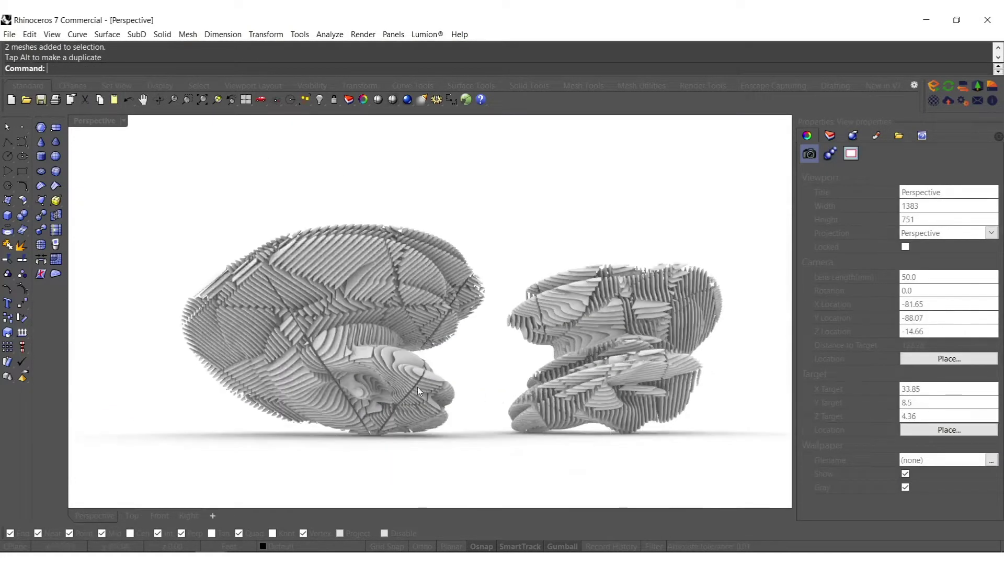
scroll(417, 387, "up", 3)
scroll(425, 374, "down", 3)
right_click_drag(446, 383, 472, 384)
Delete all baked meshes from the document and reopen Grasshopper
left_click_drag(706, 447, 137, 188)
key("Delete")
key("Return")
Set the distance slider feeding both Contour components to 1.000 and the RandomSplit seed slider to 0.484
scroll(604, 377, "up", 5)
double_click(604, 375)
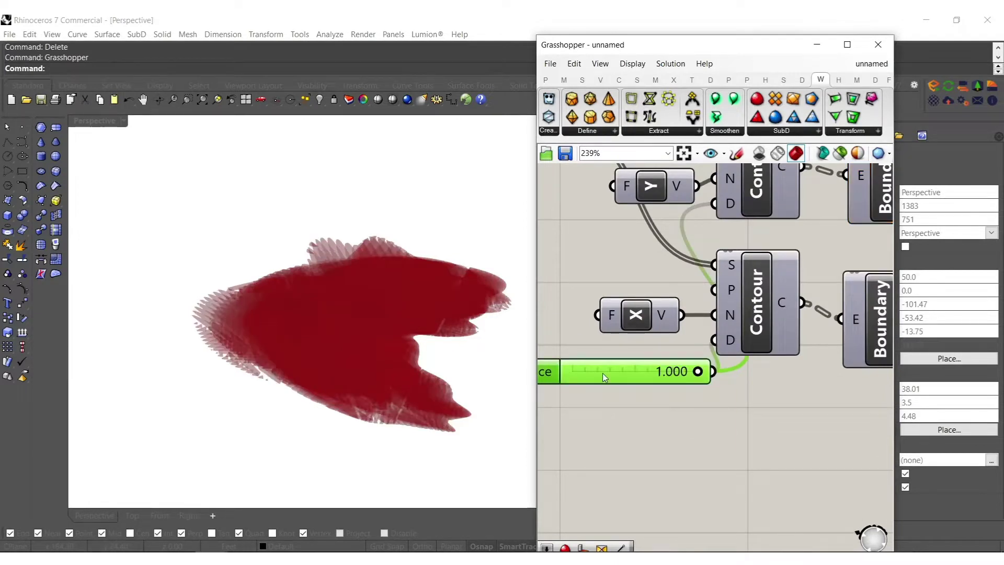
right_click_drag(439, 343, 389, 320, "shift")
right_click_drag(555, 251, 763, 370)
left_click_drag(687, 334, 631, 310)
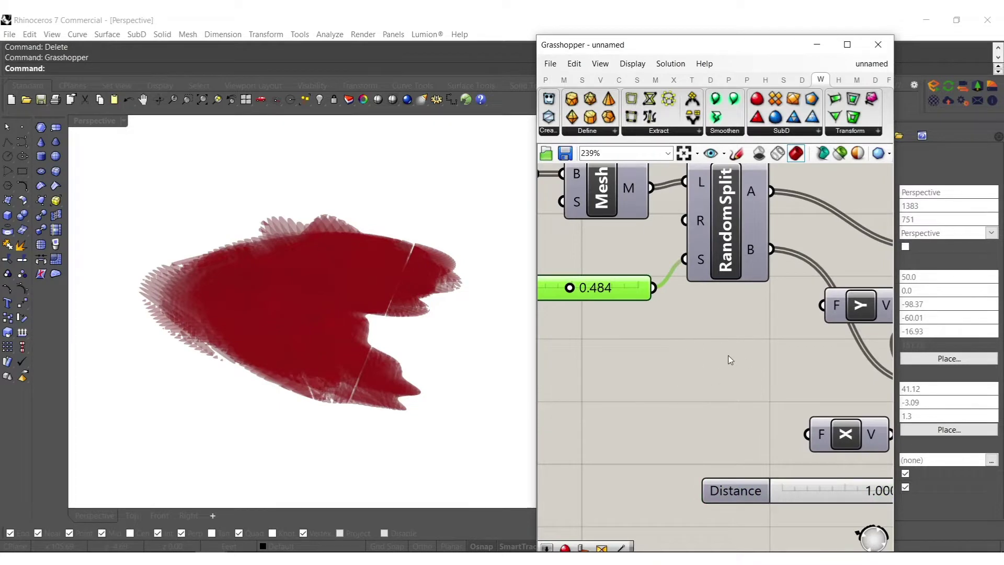
Bake both Mesh Join outputs with the new contour spacing and close the Grasshopper window
scroll(731, 360, "down", 5)
left_click_drag(808, 264, 808, 264)
middle_click(791, 309)
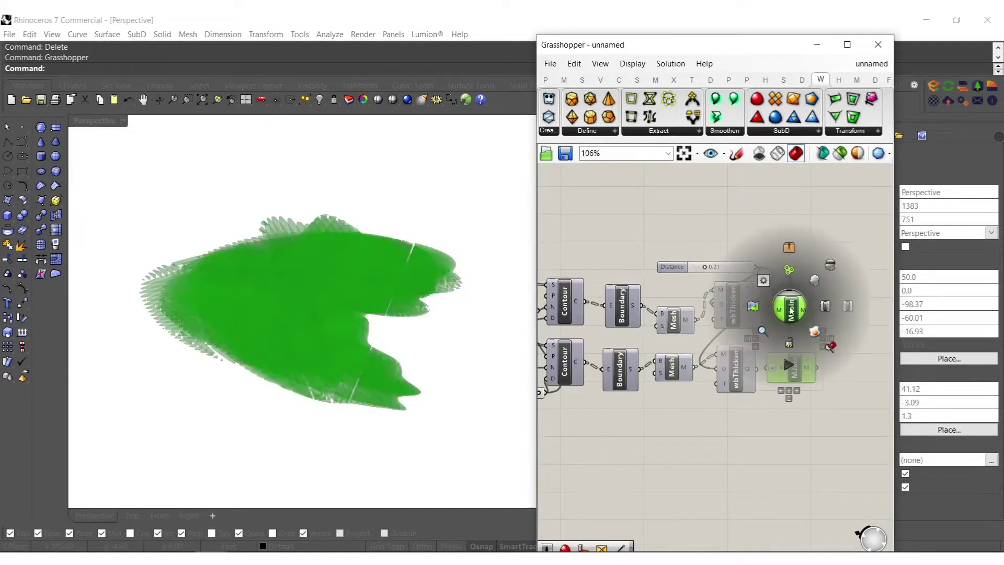
left_click(815, 331)
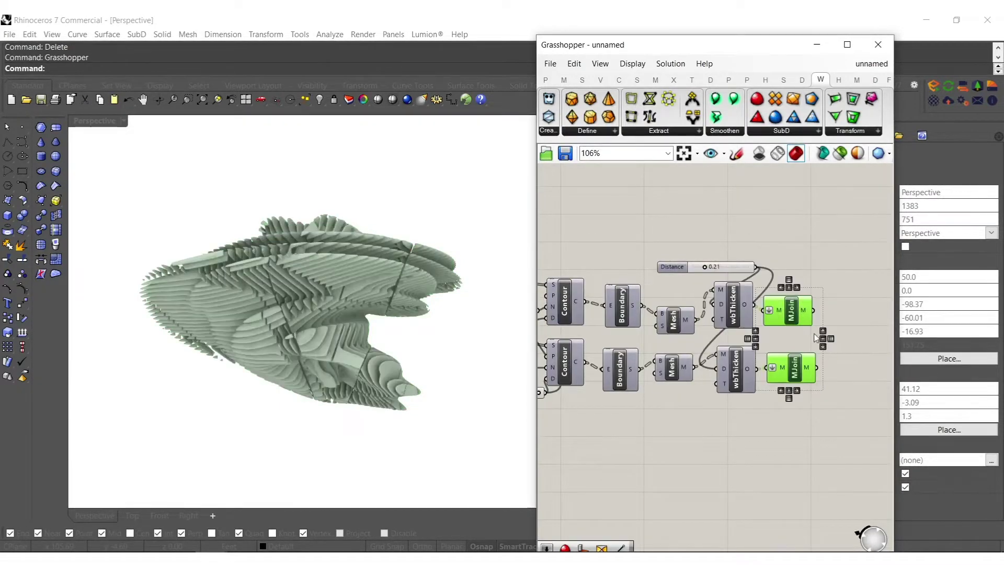
left_click(835, 211)
left_click(879, 45)
Inspect the newly baked form in the rendered view from different sides
scroll(296, 360, "up", 2)
right_click_drag(296, 353, 413, 385, "shift")
scroll(361, 327, "down", 3)
right_click_drag(360, 326, 238, 345)
scroll(383, 374, "up", 5)
right_click_drag(384, 374, 430, 388)
scroll(576, 336, "down", 3)
Select both newly baked meshes and rotate them freehand to tilt the form
left_click_drag(587, 424, 248, 163)
scroll(405, 332, "up", 5)
right_click_drag(400, 333, 354, 286)
left_click_drag(359, 297, 347, 291)
left_click(554, 334)
right_click_drag(549, 334, 439, 358)
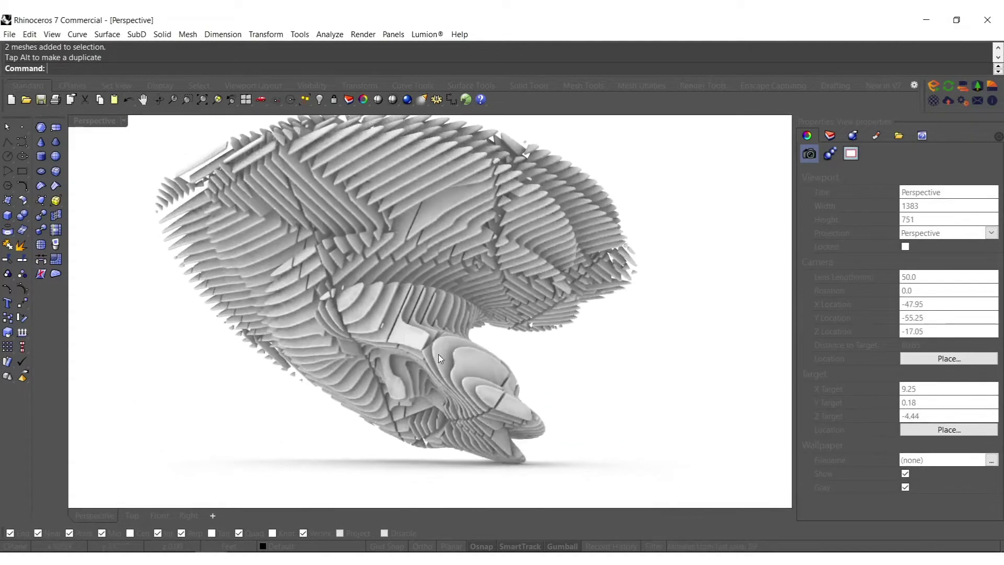
Mirror a copy of the tilted meshes across a plane at the form's edge
right_click_drag(365, 299, 478, 420)
left_click_drag(595, 454, 179, 187)
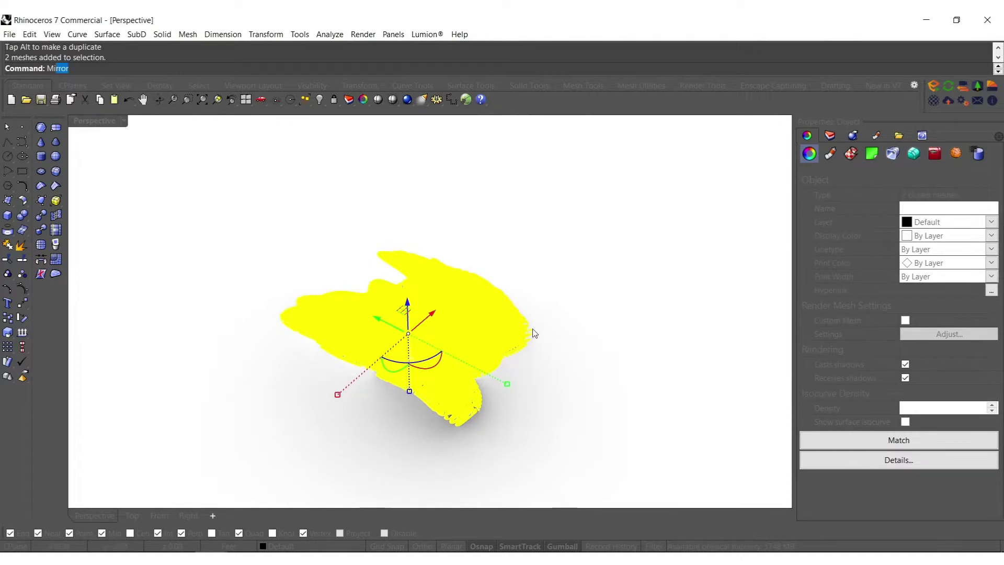
left_click(520, 318)
left_click(544, 442)
left_click(219, 166)
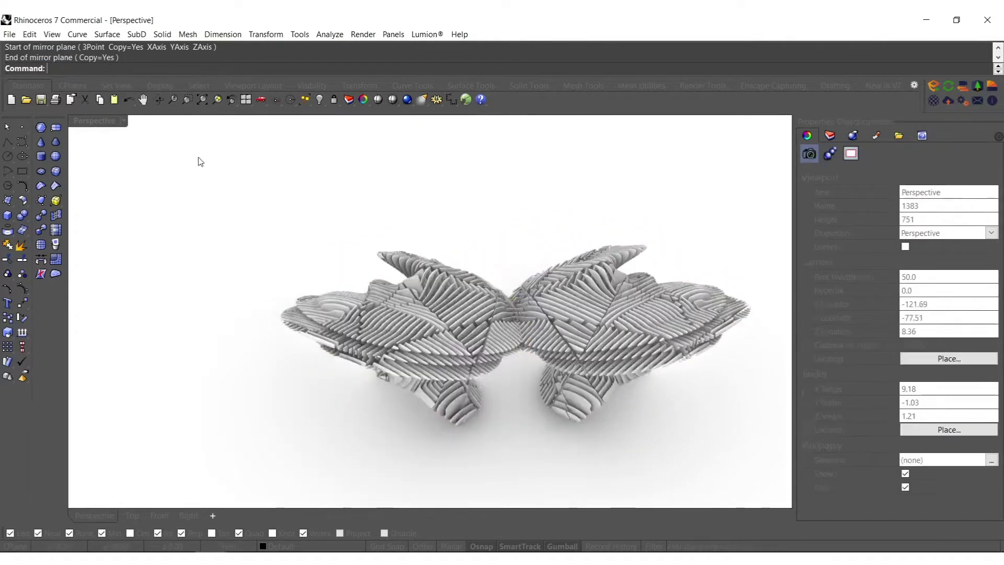
Adjust the placement of the mirrored copy beside the original form
right_click_drag(262, 236, 417, 299)
left_click_drag(422, 238, 453, 200)
right_click_drag(454, 241, 446, 298)
left_click_drag(482, 303, 376, 170)
left_click(353, 306)
Select the mirrored copy and rotate it about its vertical axis
right_click_drag(352, 306, 688, 446)
left_click(582, 337)
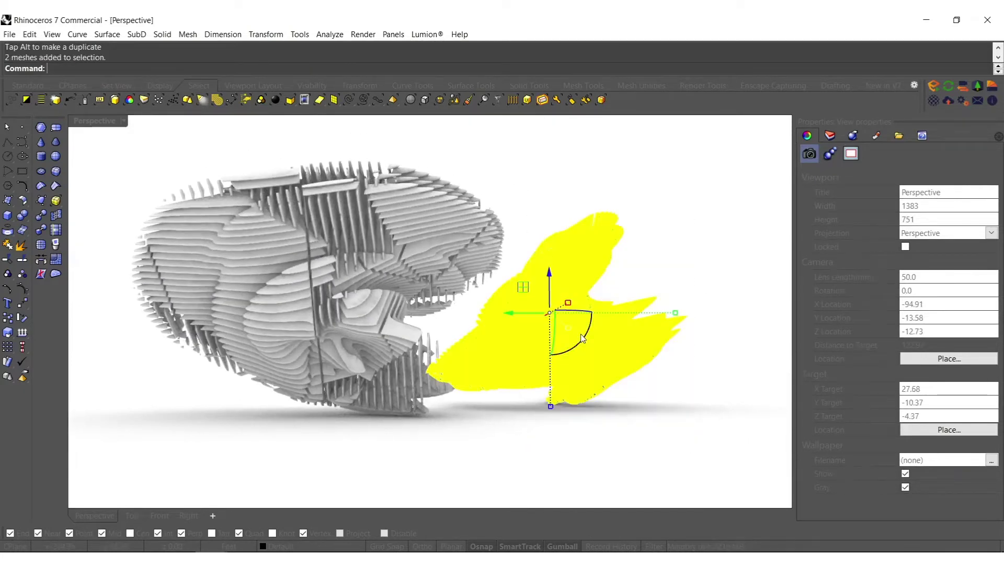
left_click_drag(580, 313, 690, 299)
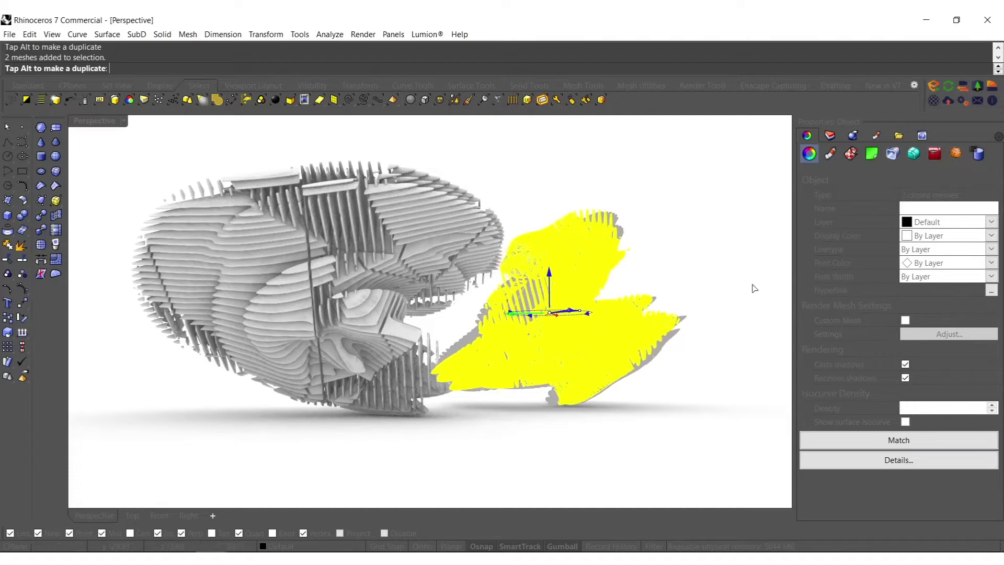
left_click_drag(692, 285, 687, 283)
left_click(702, 244)
right_click_drag(612, 312, 534, 345, "shift")
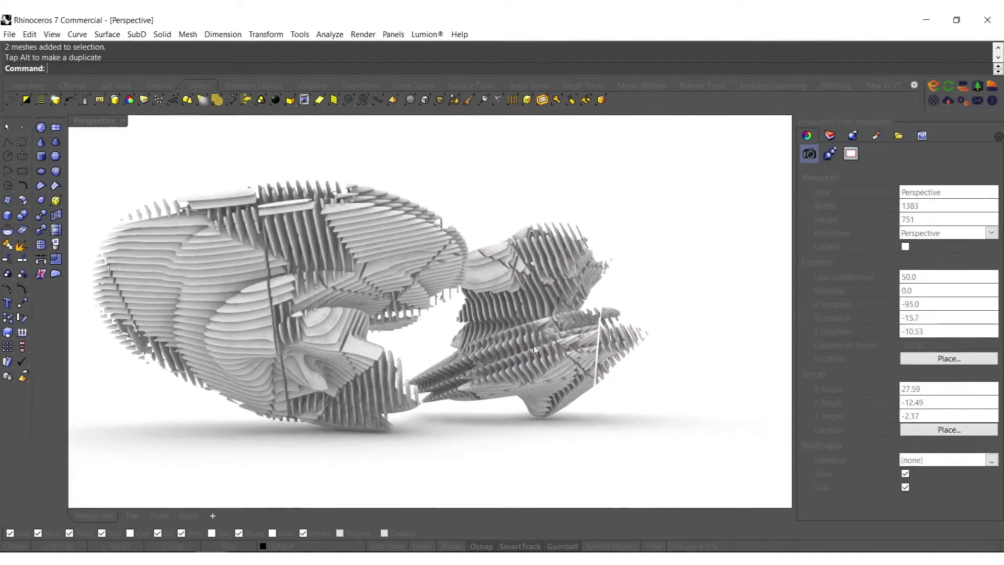
Turn the mirrored copy further about the vertical axis and tilt it about a horizontal axis
left_click_drag(654, 432, 537, 207)
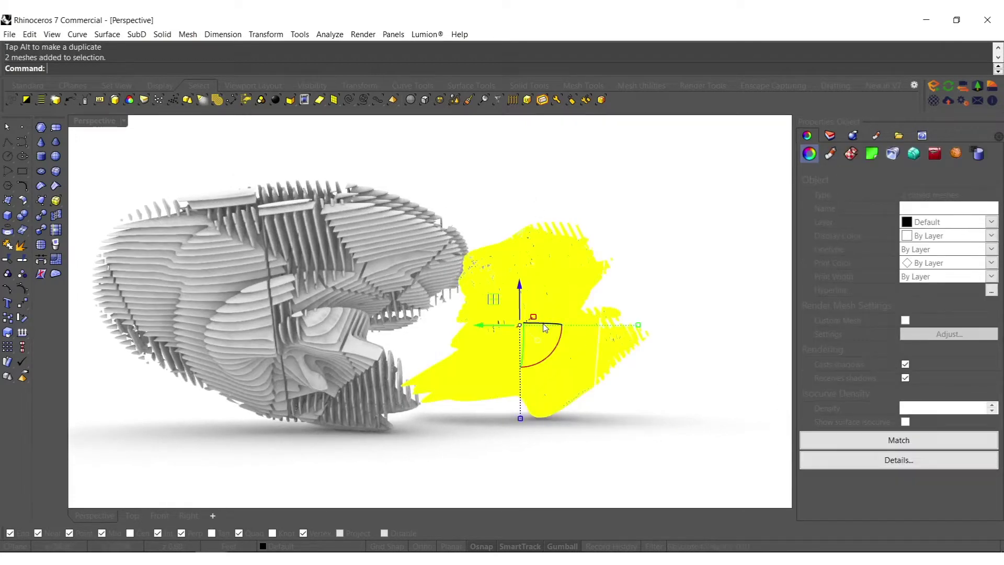
left_click_drag(545, 328, 595, 330)
key("Escape")
right_click_drag(619, 282, 567, 344)
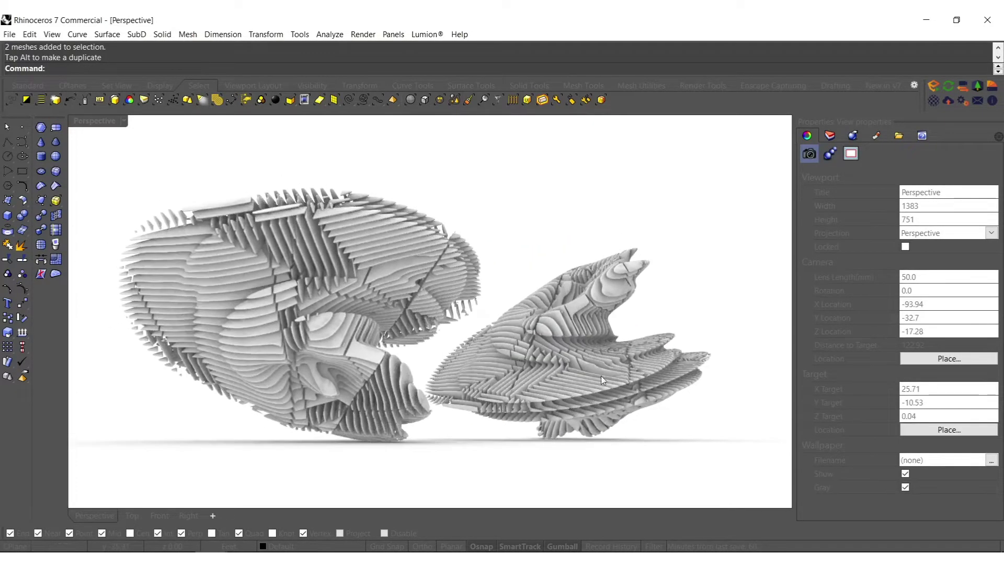
mouse_move(700, 451)
left_mouse_down()
mouse_move(517, 286)
mouse_move(500, 205)
left_mouse_up()
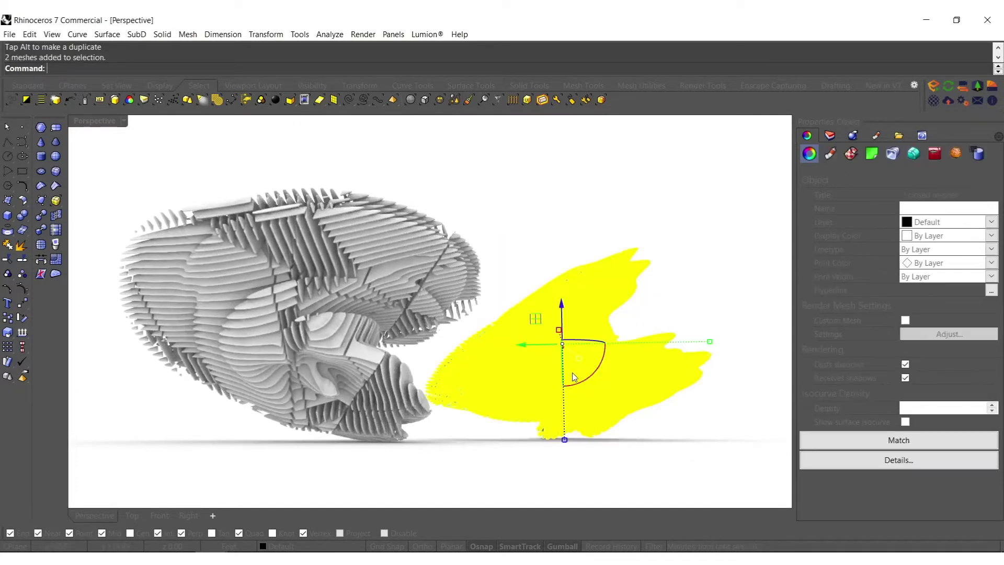
left_click_drag(563, 368, 562, 345)
left_click(695, 239)
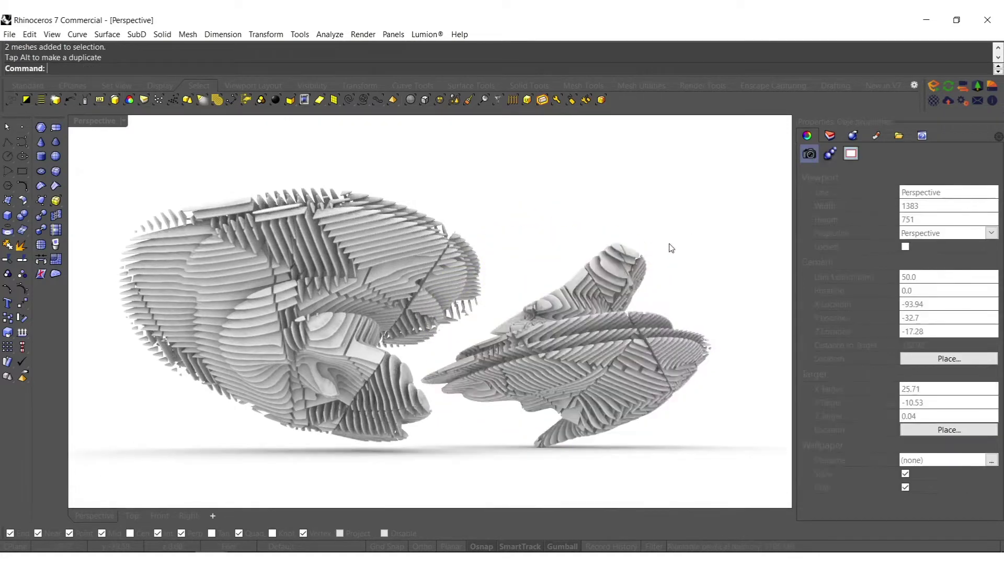
right_click_drag(529, 311, 608, 346)
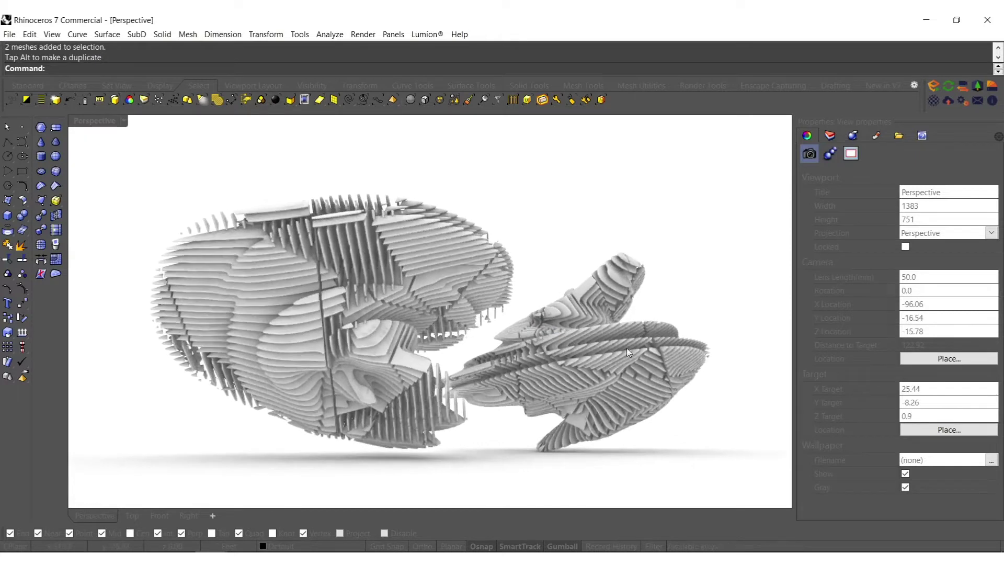
Select the tilted mirrored copy and fine-tune its rotation about the vertical axis
left_click_drag(680, 443, 573, 179)
left_click_drag(591, 352, 575, 347)
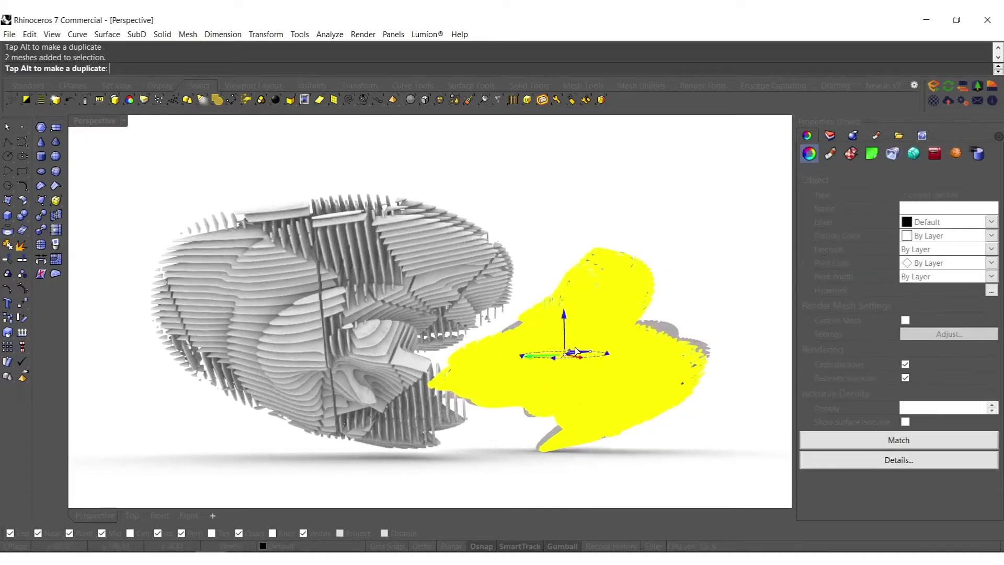
left_click(673, 234)
right_click_drag(537, 310, 452, 428)
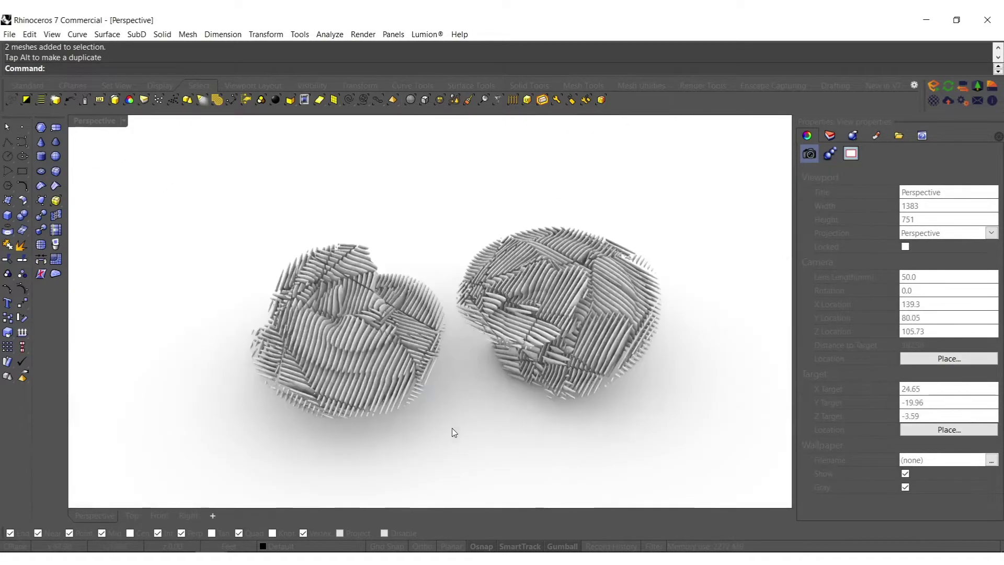
Reposition the mirrored copy relative to the original form as seen from the opposite side
left_click(334, 274)
right_click_drag(334, 274, 353, 315)
left_click_drag(359, 312, 293, 403)
left_click(419, 218)
Select the pointed form and rotate it slightly about its vertical axis
right_click_drag(419, 218, 403, 326)
scroll(392, 296, "up", 2)
left_click_drag(557, 443, 483, 268)
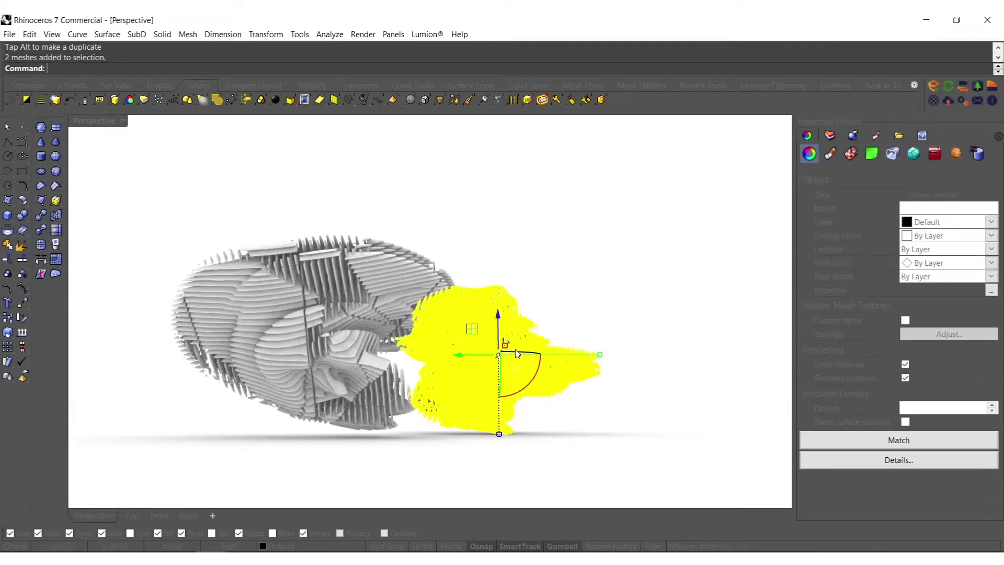
left_click_drag(517, 352, 529, 352)
left_click(549, 334)
Select the rounded form and tilt it about the X axis
right_click_drag(447, 350, 451, 430)
scroll(482, 364, "up", 2)
scroll(530, 354, "down", 1)
left_click(337, 403)
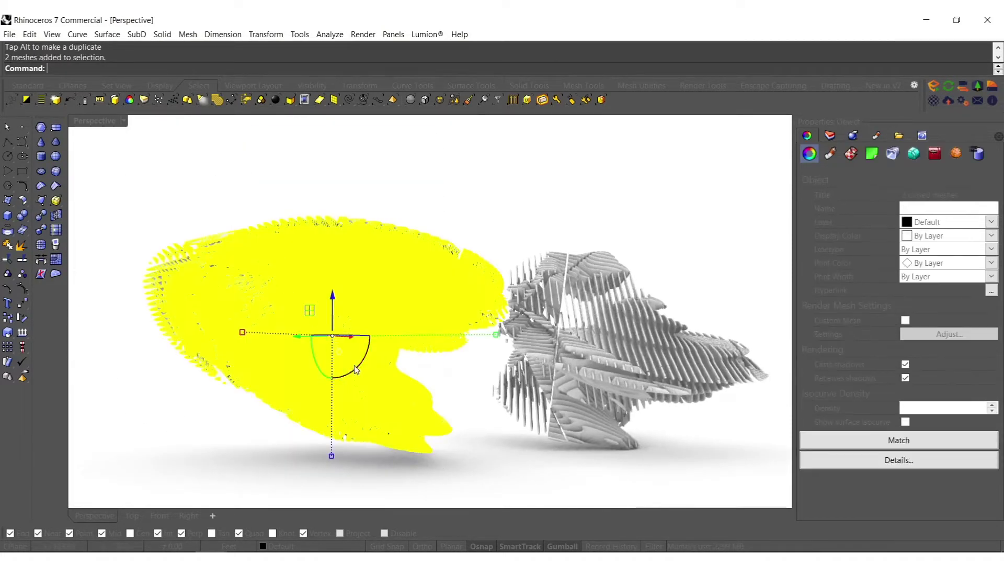
left_click_drag(354, 371, 379, 369)
left_click(451, 351)
Move the rounded form vertically so its lowest point matches the base level of the pointed form
right_click_drag(451, 352, 466, 323)
scroll(525, 365, "up", 2)
scroll(490, 321, "down", 2)
left_click_drag(413, 462, 247, 149)
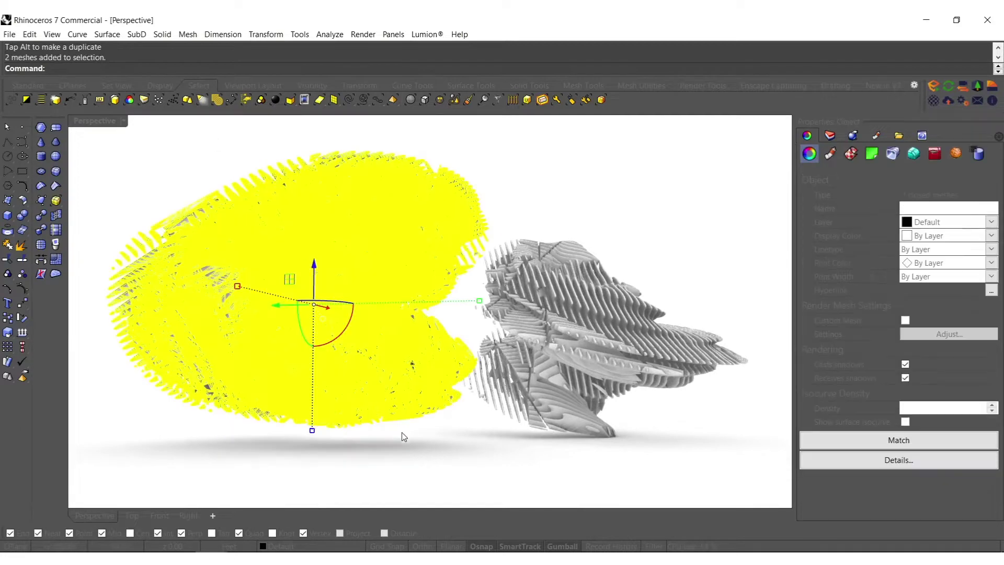
left_click(343, 434)
left_click(339, 434)
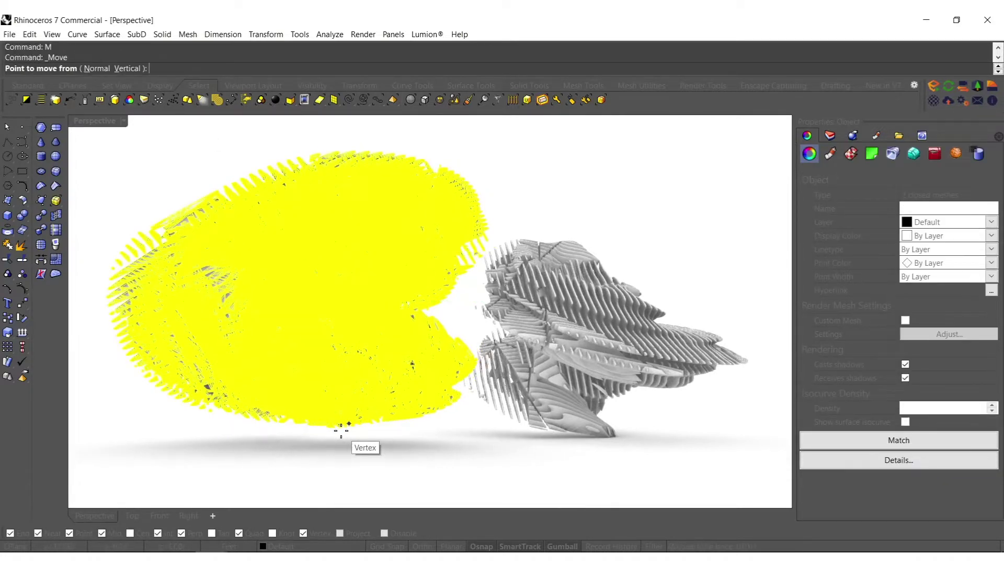
left_click(608, 435)
key("Escape")
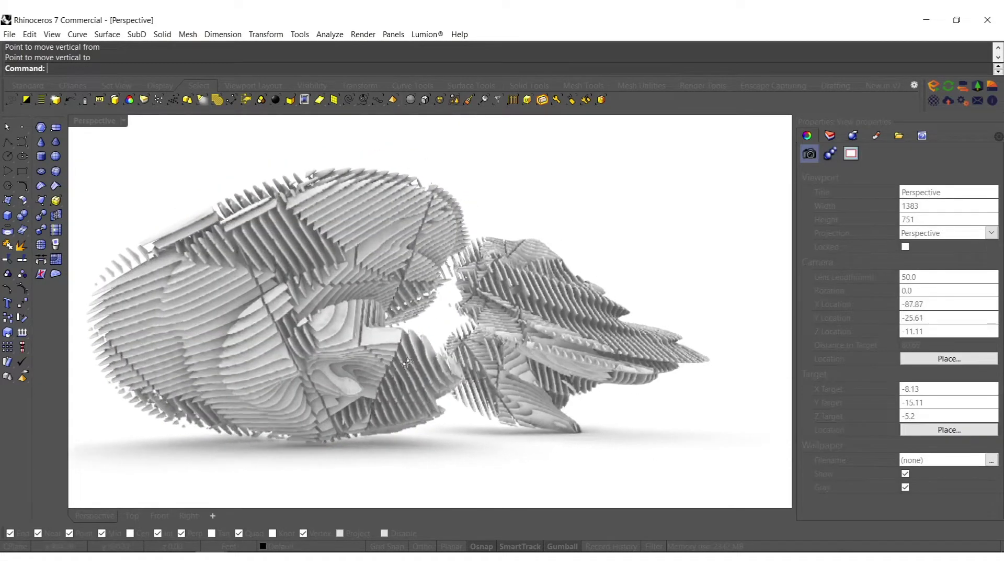
Try a small rotation of the pointed form, and undo it
right_click_drag(563, 433, 641, 444, "shift")
left_click_drag(678, 446, 503, 214)
left_click_drag(599, 327, 588, 326)
left_click(649, 249)
key("ctrl+z")
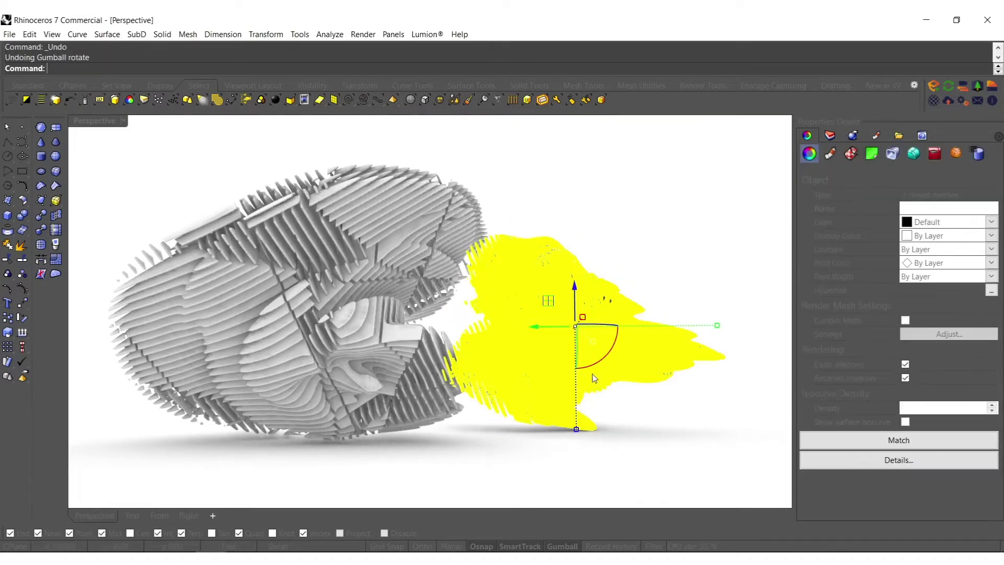
Rotate the pointed form about its vertical axis to adjust how it faces the rounded form
left_click_drag(605, 326, 667, 335)
left_click_drag(603, 328, 651, 323)
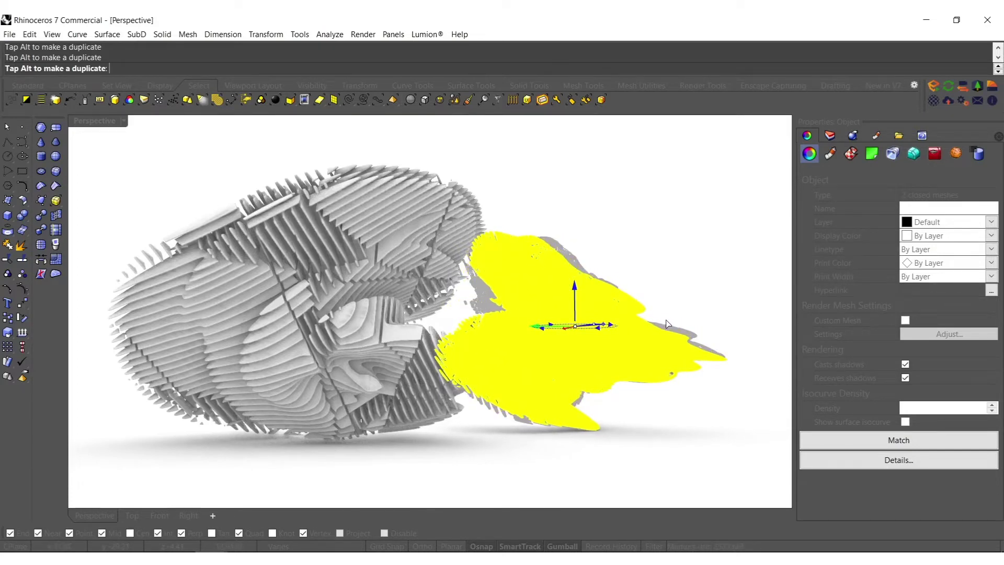
left_click(722, 280)
right_click_drag(460, 268, 500, 270, "shift")
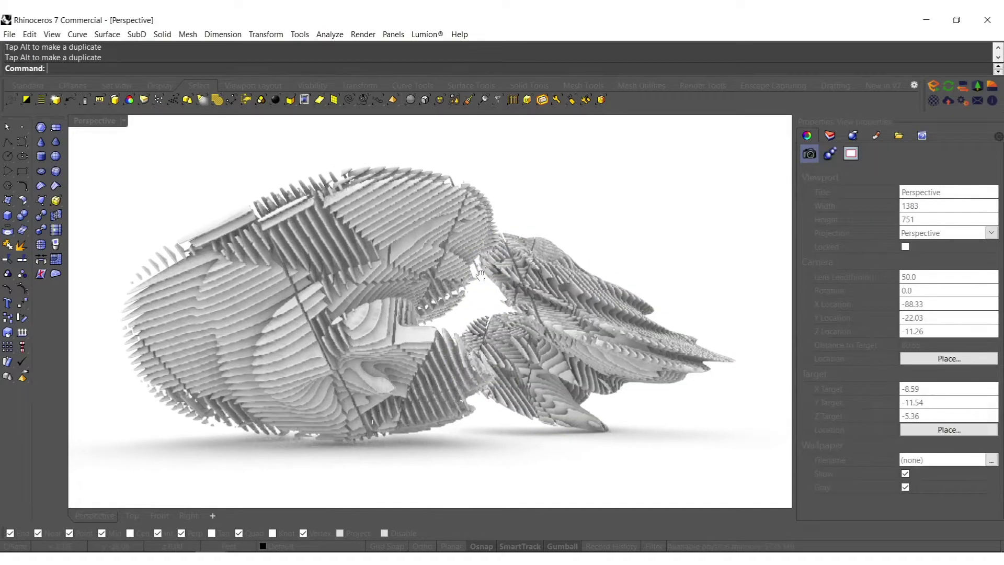
Join one set of contour meshes from both forms and assign the result to the PLASTER layer
left_click(311, 238)
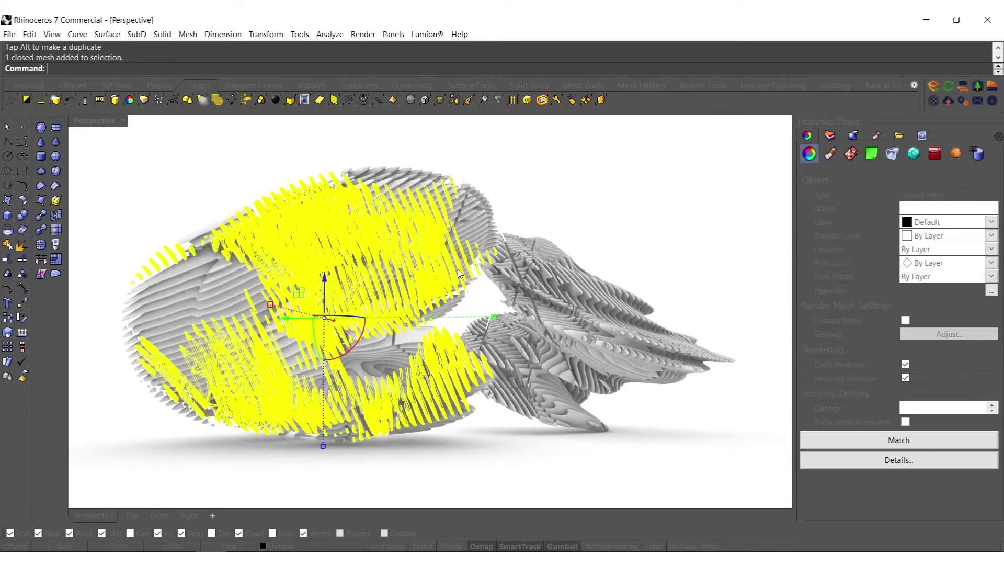
mouse_move(566, 264)
right_mouse_down()
mouse_move(523, 283)
mouse_move(576, 246)
right_mouse_up()
left_click(575, 246, "shift")
left_click(830, 135)
right_click_drag(458, 335, 478, 356)
key("ctrl+j")
right_click(856, 292)
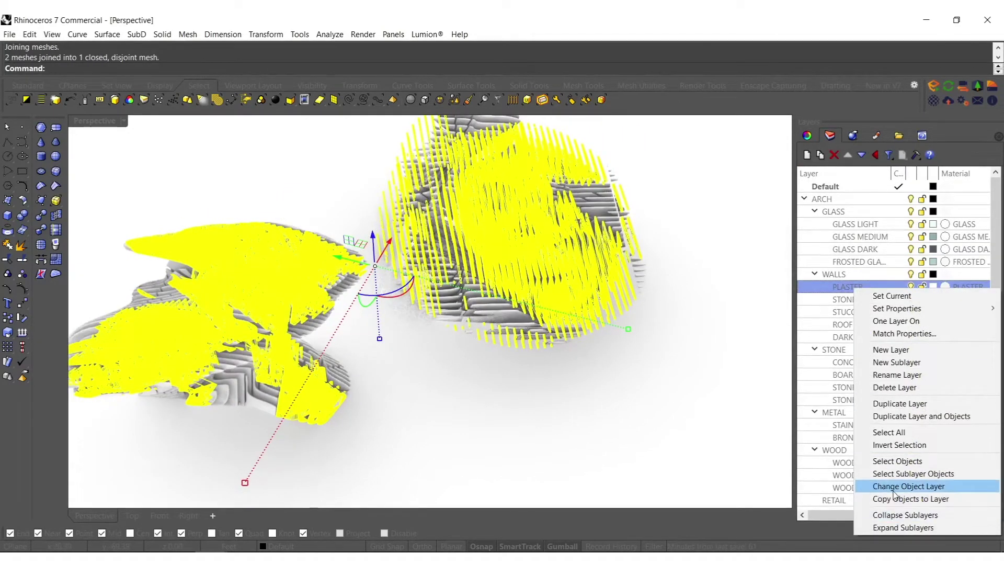
left_click(879, 423)
key("Escape")
Join the remaining contour meshes of both forms and assign them to the WOOD 1 layer
left_click(501, 421)
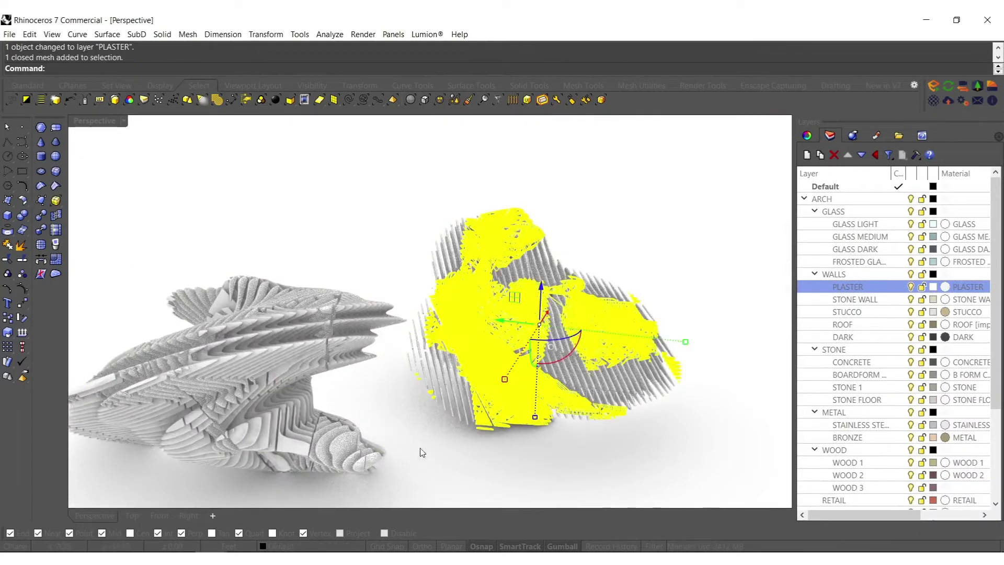
left_click(292, 442, "shift")
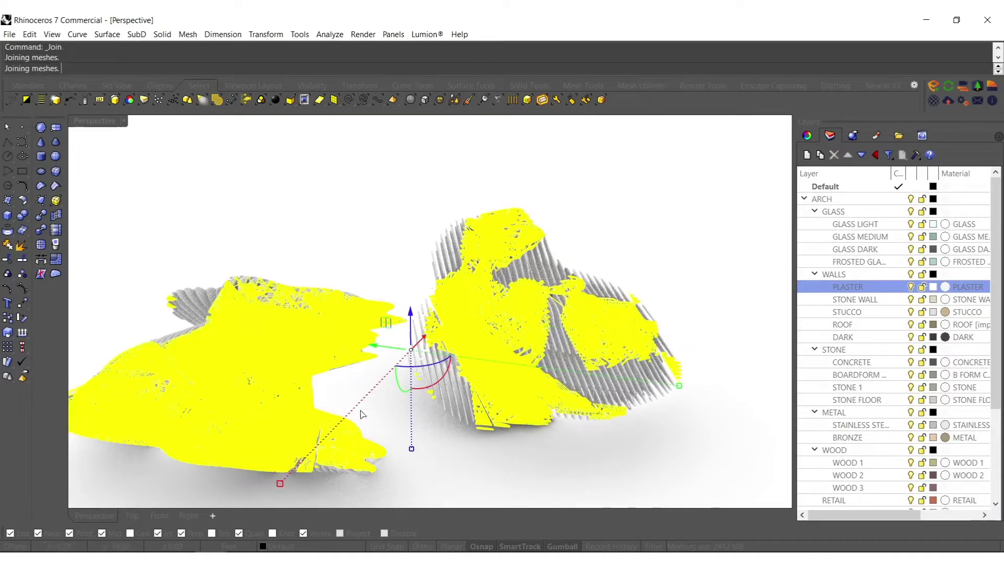
right_click(853, 467)
left_click(889, 416)
key("Escape")
Create a bounding box around both forms and lock the form meshes
right_click_drag(474, 401, 622, 399)
left_click_drag(623, 399, 271, 187)
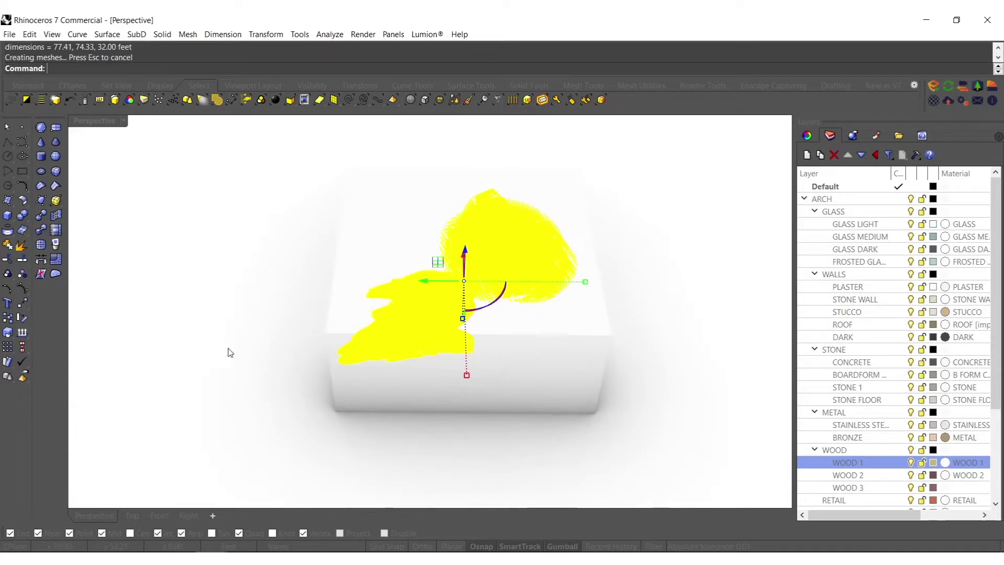
key("ctrl+l")
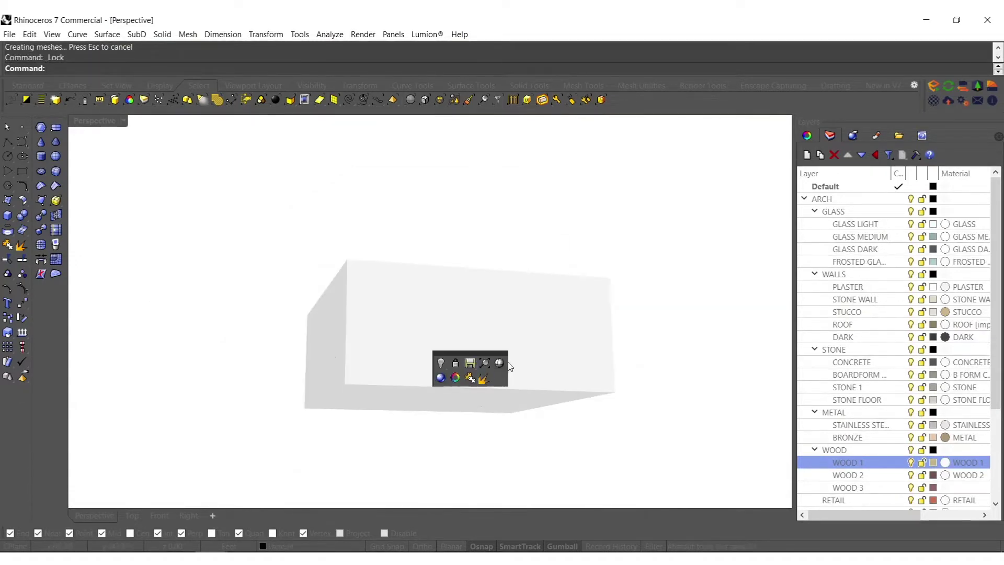
Switch the viewport to shaded display, explode the bounding box and delete every face except the bottom one
left_click(500, 363)
mouse_move(499, 362)
right_mouse_down()
mouse_move(511, 351)
mouse_move(494, 308)
right_mouse_up()
left_click(492, 340)
middle_click(491, 340)
left_click(506, 351)
left_click(484, 397, "ctrl")
key("Delete")
Scale the remaining bottom face up uniformly into a large ground surface extending far beyond the forms
left_click(455, 381)
right_click_drag(456, 266, 444, 400)
key("ctrl+z")
left_click_drag(487, 395, 479, 469, "shift")
scroll(483, 445, "down", 8)
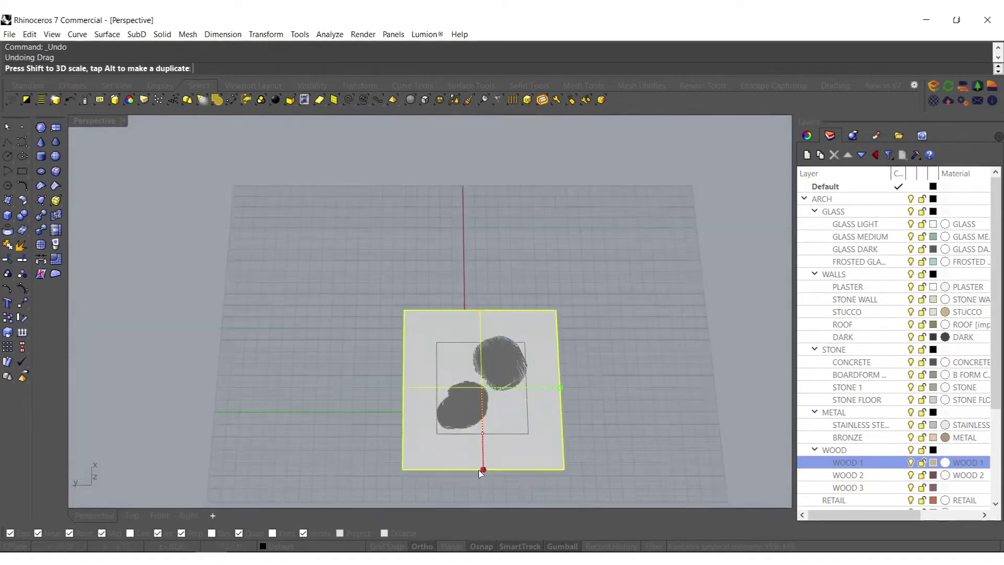
right_click_drag(479, 470, 496, 375, "shift")
scroll(496, 375, "down", 7)
left_click_drag(496, 375, 491, 486, "shift")
right_click_drag(491, 486, 499, 420, "shift")
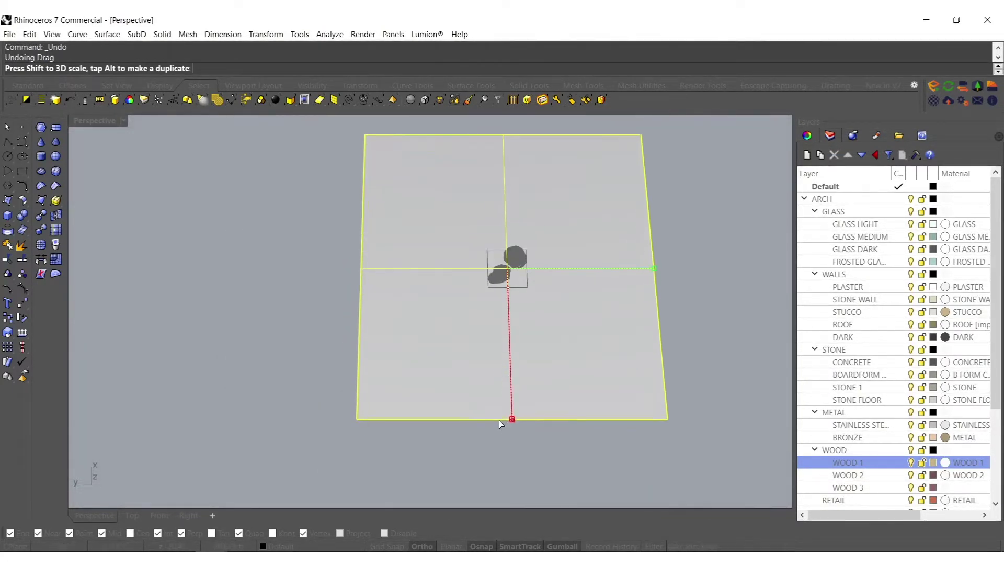
left_click_drag(499, 420, 495, 439)
Rebuild the ground surface with 55 by 55 points at degree 3 and turn on its control points
type("rebuild")
key("Return")
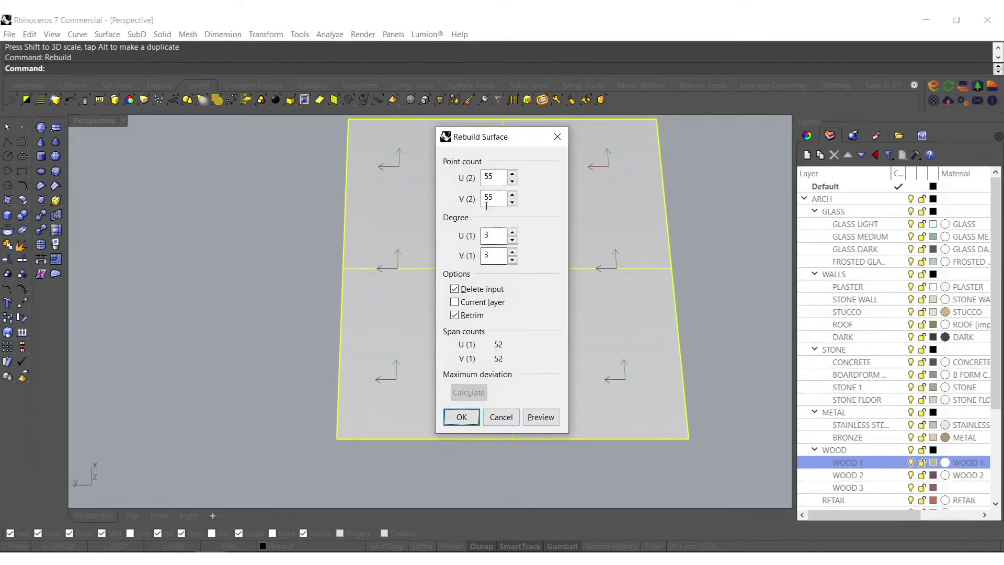
left_click(462, 415)
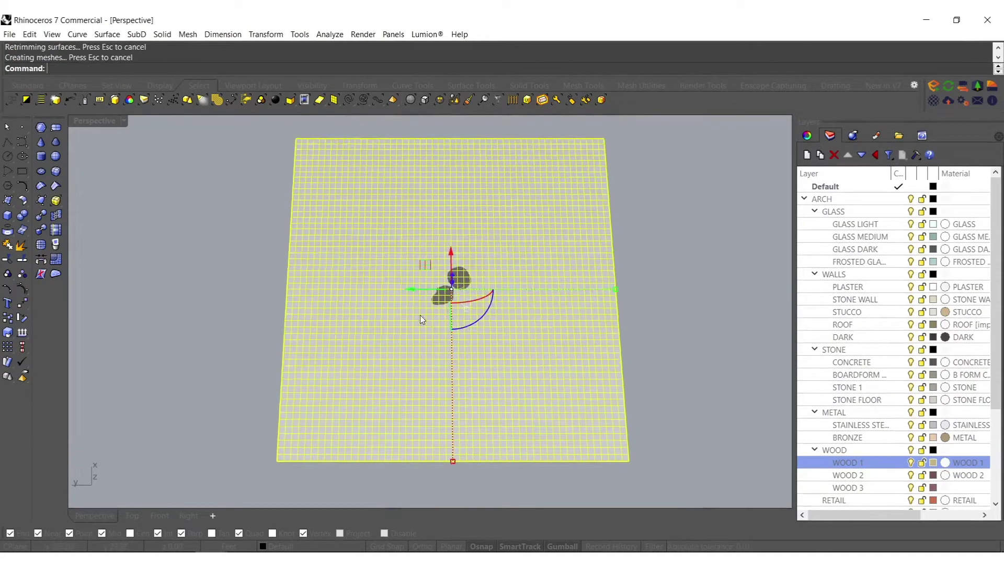
right_click_drag(426, 313, 410, 318)
left_click(21, 289)
scroll(457, 228, "up", 3)
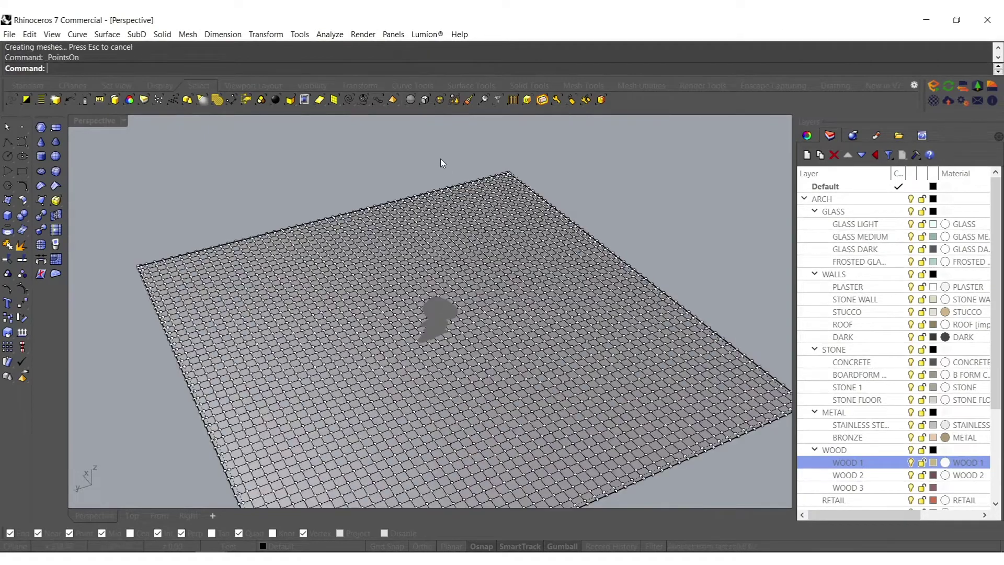
Brush-select winding bands of control points around the forms and toward the edges of the ground surface
left_click(470, 100)
right_click_drag(424, 361, 442, 386)
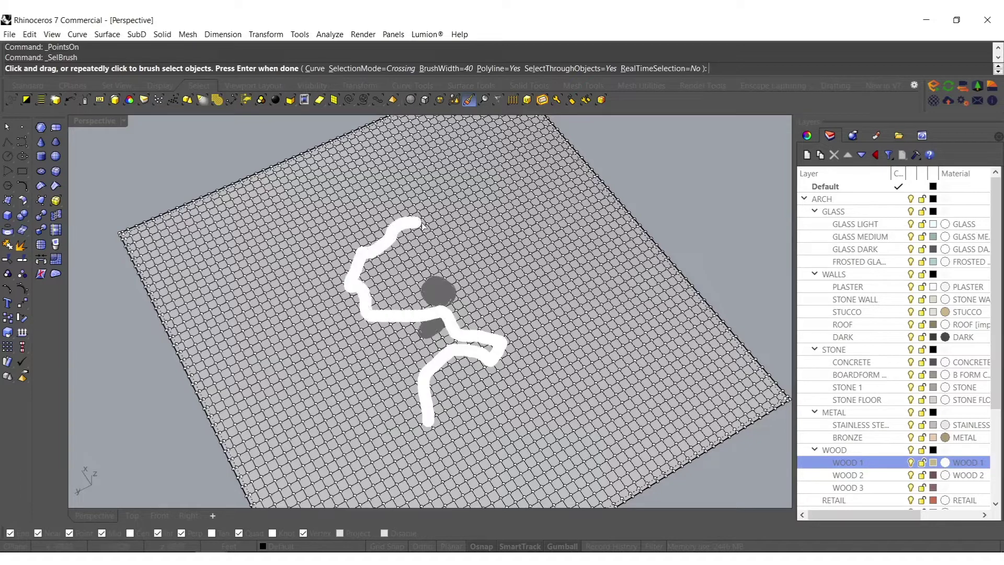
left_click_drag(318, 227, 291, 217)
key("Return")
right_click_drag(413, 400, 456, 374)
key("Return")
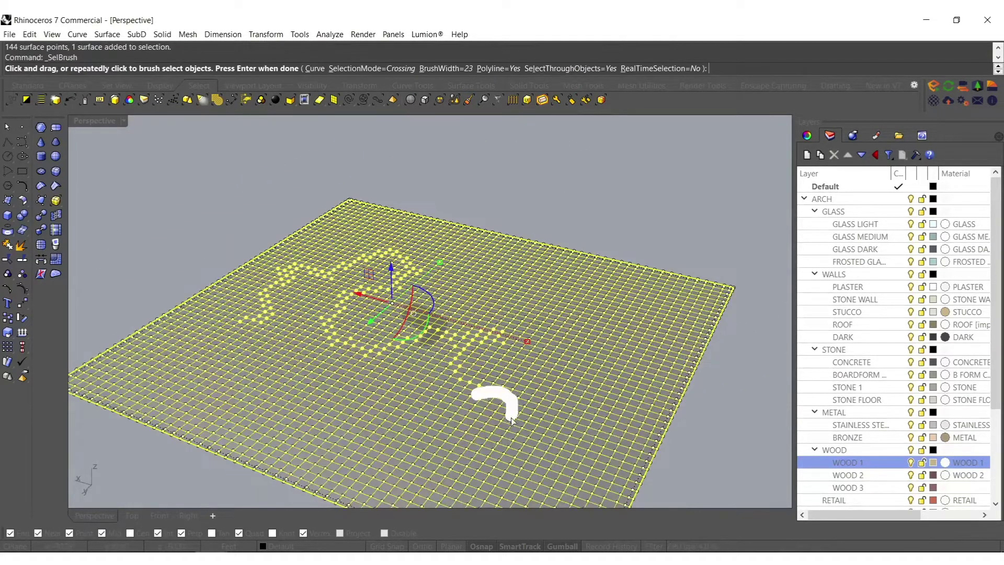
left_click_drag(544, 464, 545, 465)
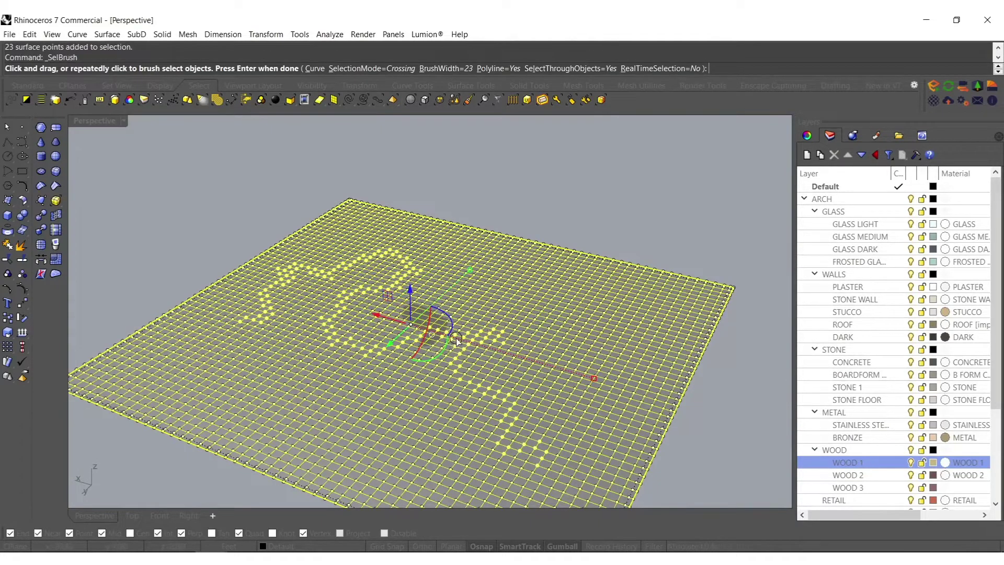
left_click_drag(347, 412, 347, 413)
key("Return")
Raise the selected control points to form gentle hills, and turn the control points off
right_click_drag(355, 400, 403, 378)
left_click_drag(458, 282, 459, 273)
scroll(523, 368, "up", 4)
right_click_drag(523, 369, 549, 349)
key("Escape")
key("Escape")
scroll(382, 286, "up", 4)
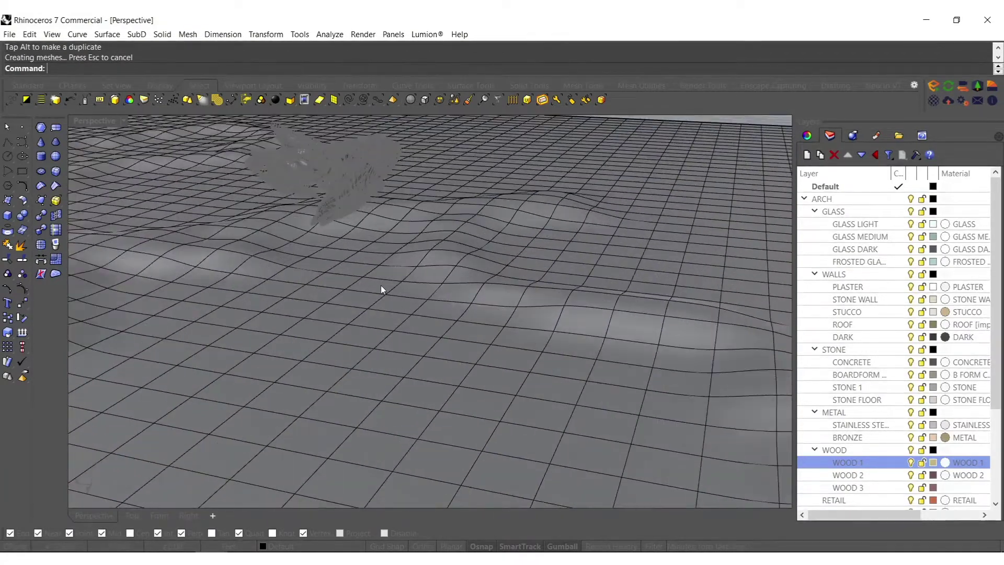
Draw a flat plane between opposite corners of the terrain surface
left_click(382, 286)
scroll(348, 320, "down", 3)
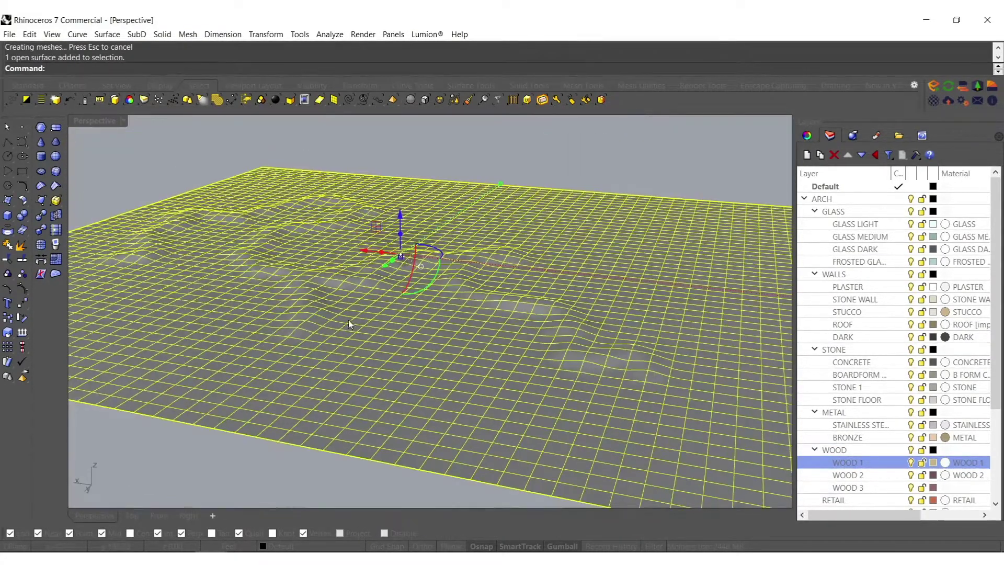
left_click(8, 201)
left_click(112, 207)
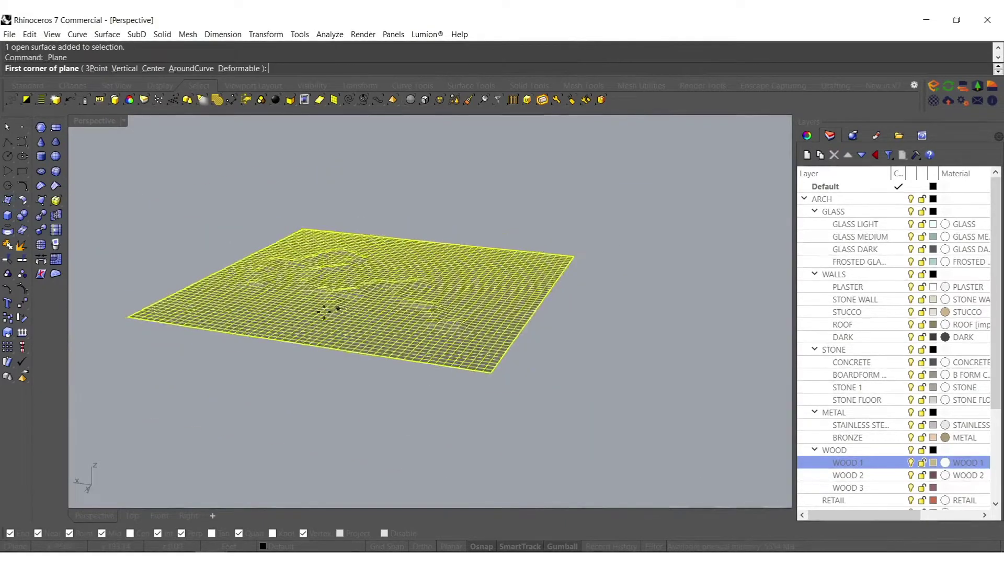
left_click(128, 311)
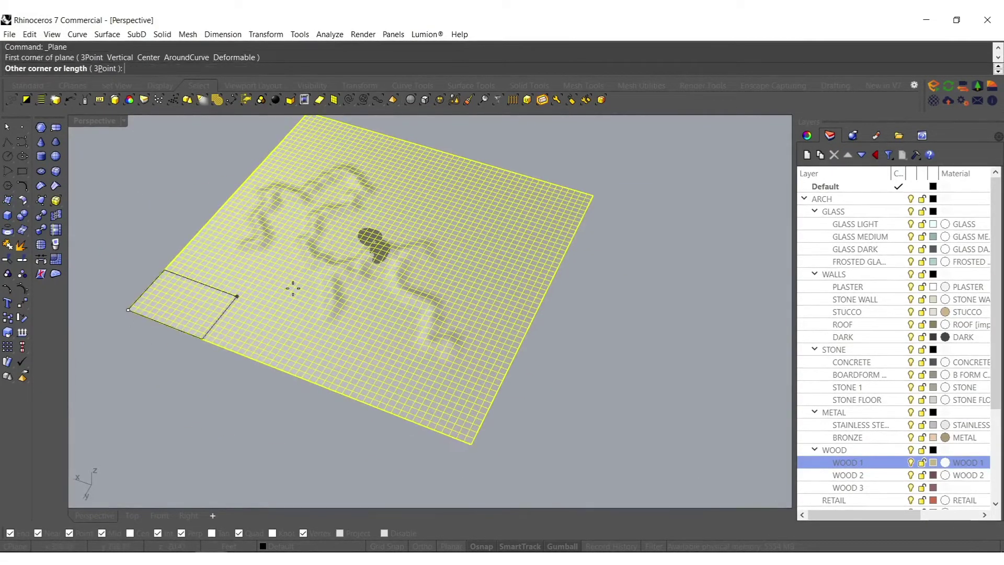
left_click(594, 196)
Nudge the terrain slightly relative to the flat plane and assign it to the GRASS layer
right_click_drag(489, 259, 464, 328)
scroll(426, 275, "up", 5)
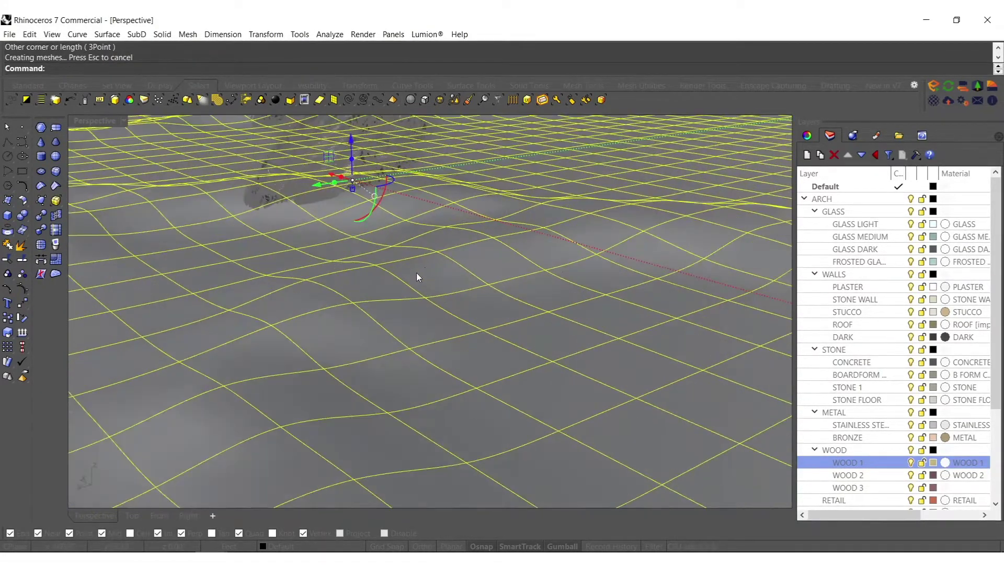
left_click_drag(425, 271, 441, 273)
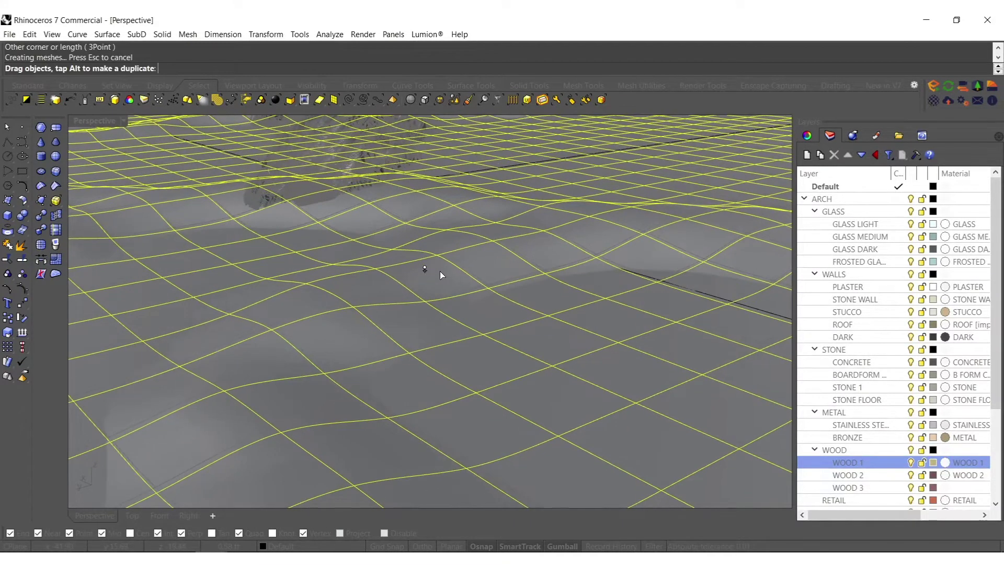
scroll(863, 433, "down", 5)
right_click(849, 419)
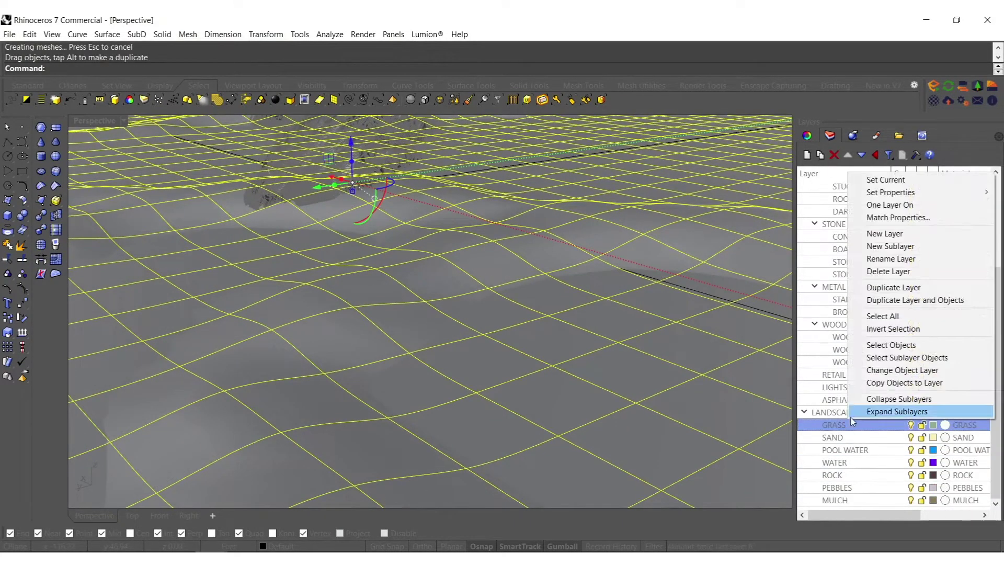
left_click(875, 370)
Smooth the terrain in X, Y and Z with fixed boundaries, a factor of 0.008731 per step and 100 steps
right_click_drag(318, 272, 452, 307, "shift")
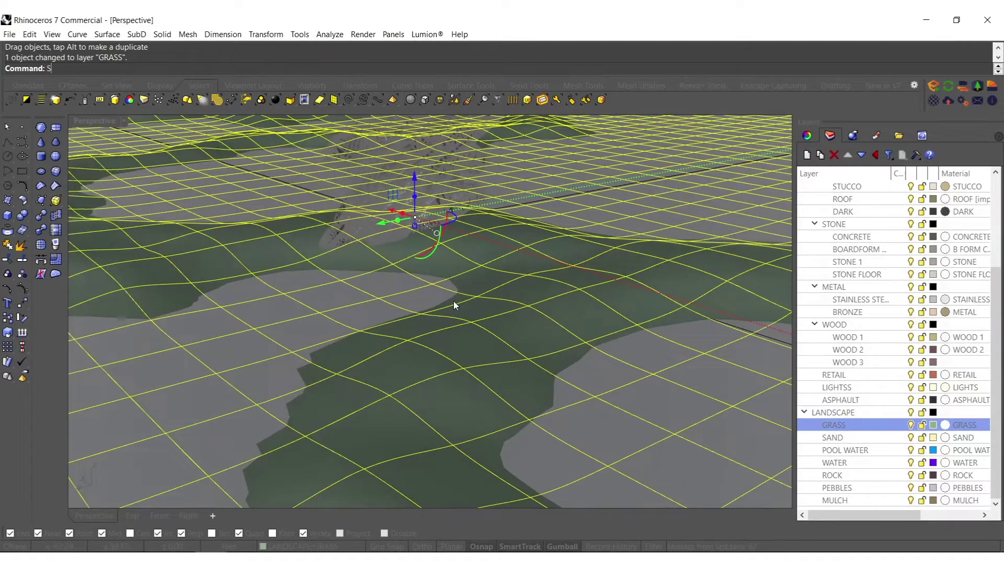
type("Smooth")
key("Return")
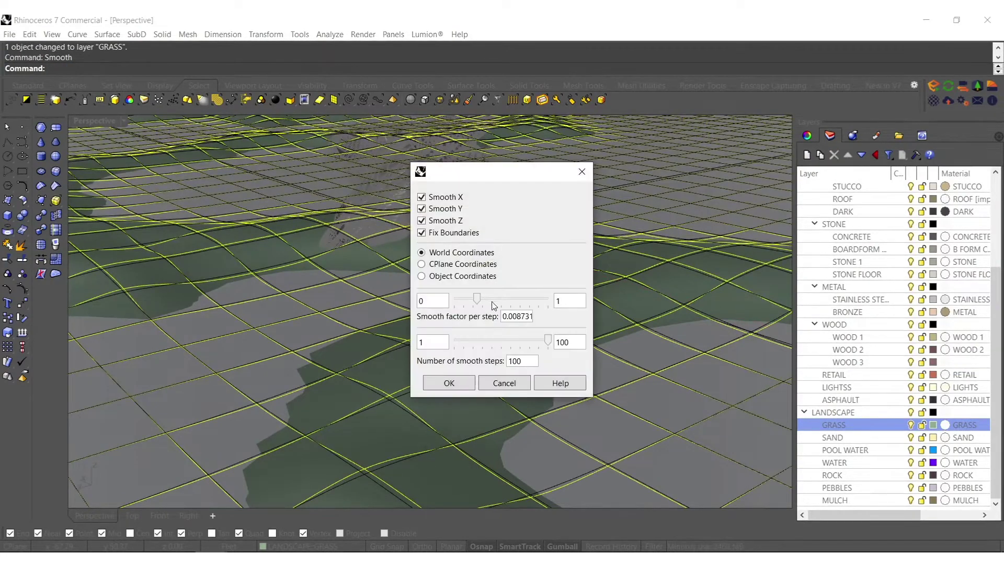
left_click(462, 386)
right_click_drag(450, 277, 490, 345)
key("Escape")
Assign the flat plane to the MULCH layer
scroll(434, 339, "up", 5)
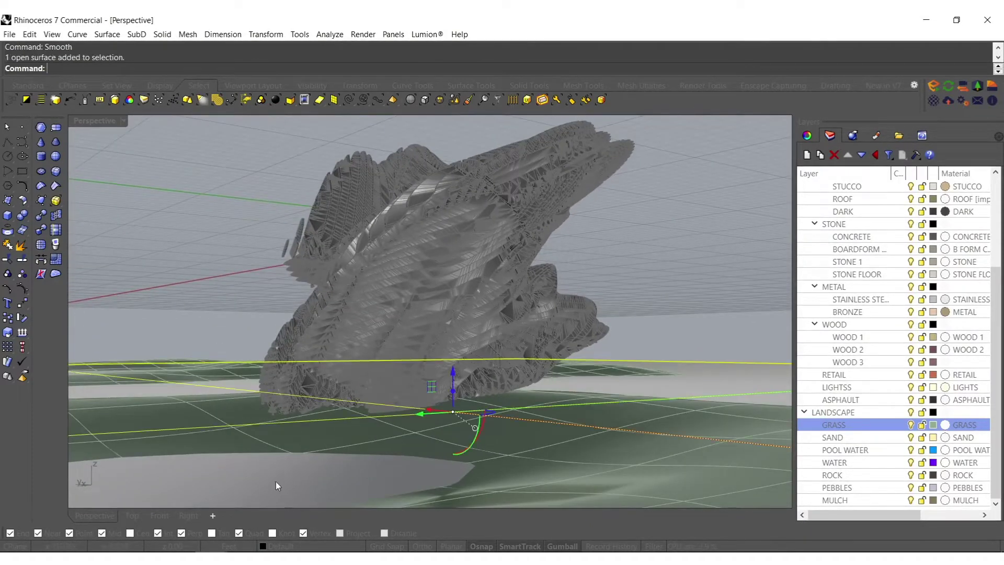
right_click(842, 501)
left_click(863, 449)
Deselect the flat plane and set the perspective viewport to rendered display
right_click_drag(309, 380, 430, 376)
left_click(139, 182)
left_click(97, 124)
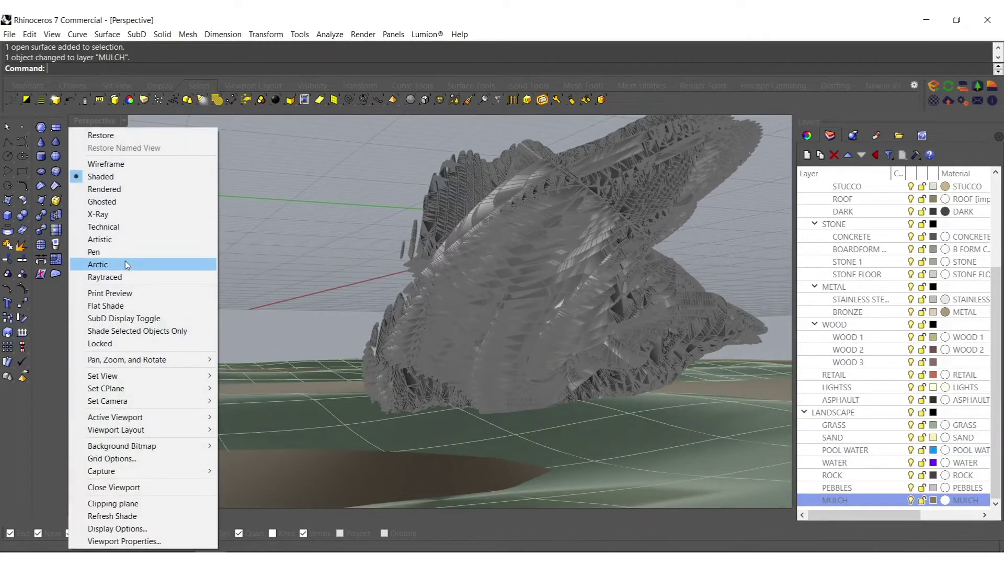
left_click(125, 261)
Try the ROCK layer on the terrain surface
mouse_move(508, 369)
right_mouse_down()
mouse_move(462, 359)
mouse_move(419, 383)
mouse_move(464, 386)
mouse_move(386, 384)
right_mouse_up()
scroll(429, 371, "up", 3)
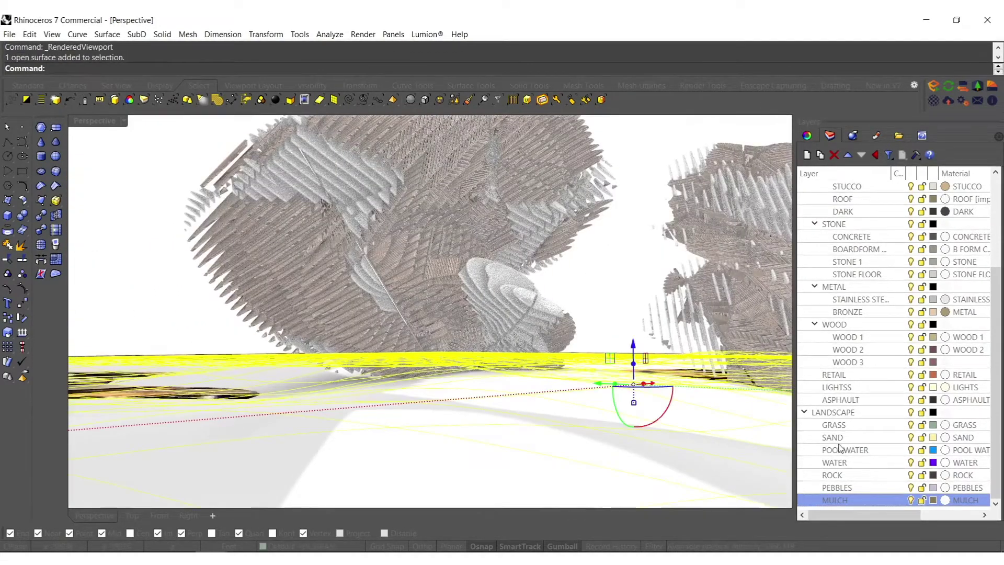
right_click(843, 475)
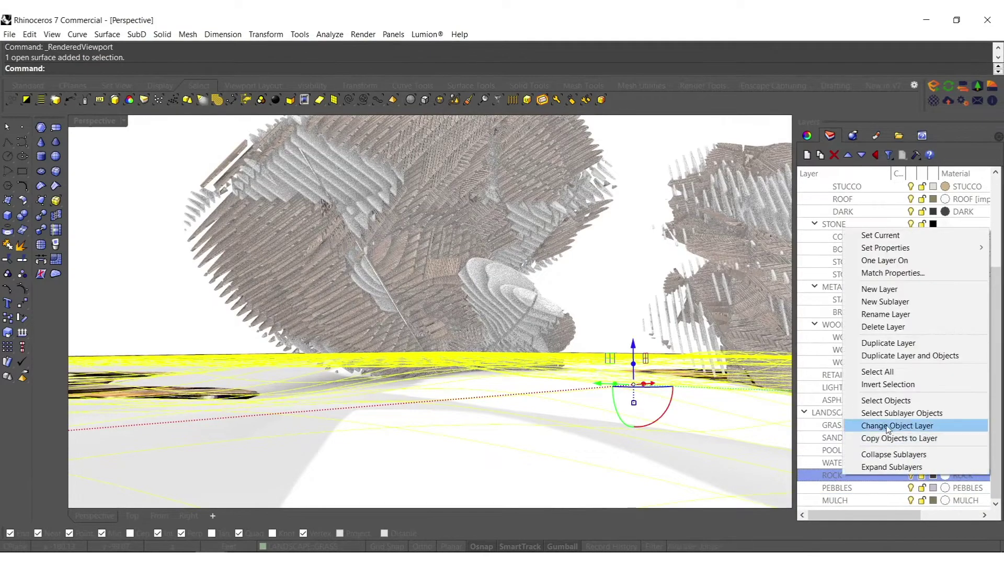
left_click(888, 426)
Assign the terrain surface to the SAND layer and deselect it
right_click_drag(584, 398, 562, 402)
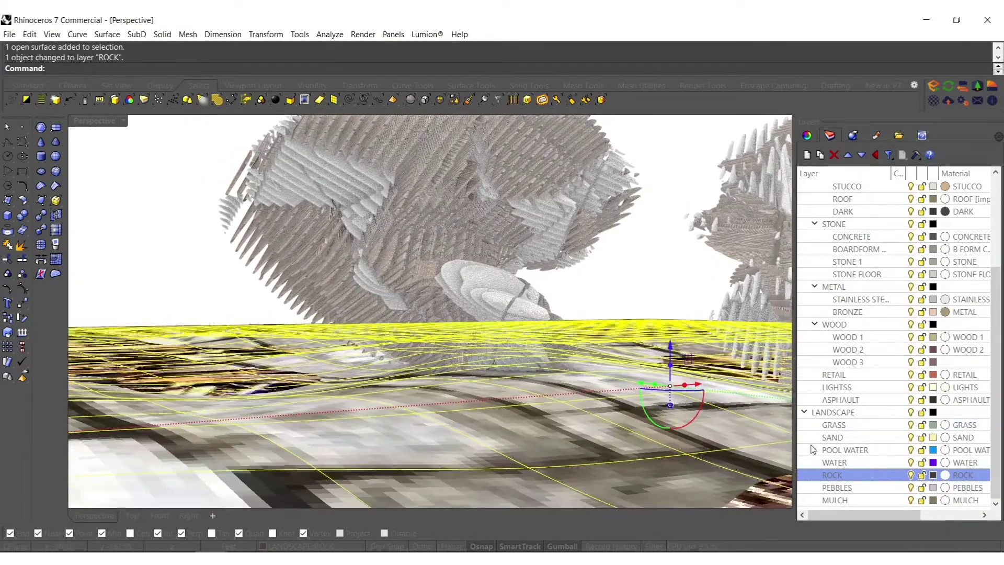
right_click(830, 438)
left_click(873, 390)
right_click_drag(387, 344, 350, 348)
key("Escape")
Select the sand terrain and slide it sideways beneath the contour forms, checking where it meets their bases
scroll(428, 350, "down", 6)
right_click_drag(428, 351, 459, 397)
left_click(460, 397)
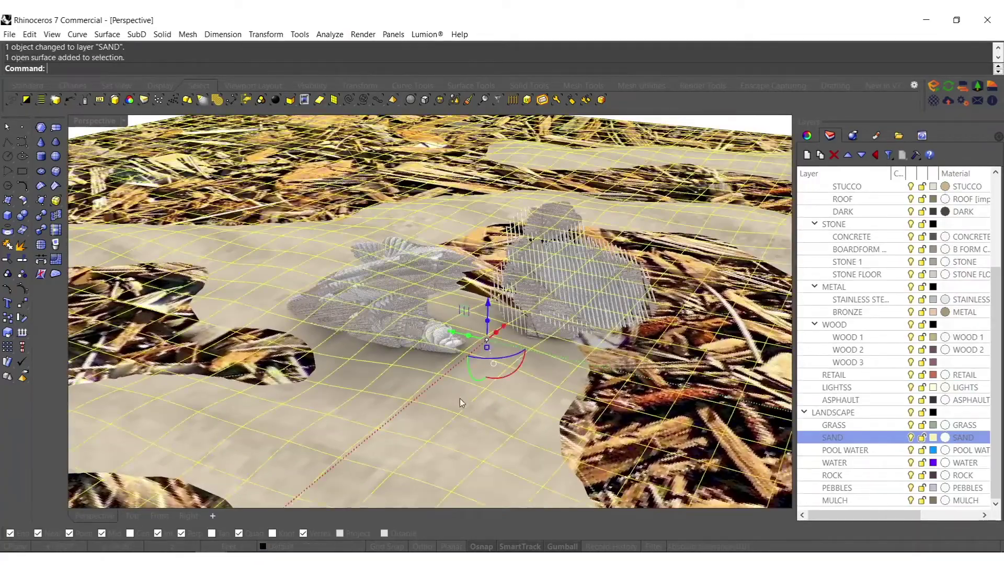
left_click_drag(486, 434, 561, 426)
scroll(487, 361, "down", 6)
right_click_drag(484, 359, 483, 277)
scroll(491, 293, "up", 12)
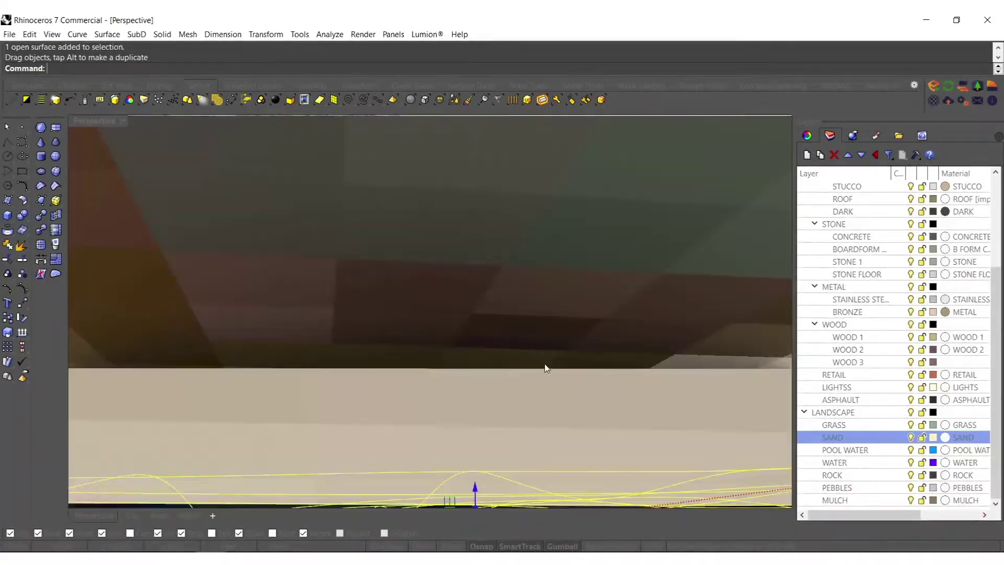
scroll(545, 366, "down", 8)
mouse_move(544, 382)
right_mouse_down()
mouse_move(559, 380)
mouse_move(567, 348)
mouse_move(602, 367)
right_mouse_up()
Reposition the sand terrain relative to the mulch plane and the two contour forms
left_click_drag(624, 333, 388, 314)
right_click_drag(367, 265, 296, 280, "shift")
mouse_move(118, 256)
right_mouse_down()
mouse_move(320, 291)
mouse_move(176, 269)
right_mouse_up()
left_click_drag(86, 245, 251, 280, "shift")
right_click_drag(450, 377, 431, 354, "shift")
left_click_drag(456, 424, 680, 413)
mouse_move(686, 397)
right_mouse_down()
mouse_move(354, 327)
mouse_move(518, 356)
mouse_move(462, 407)
right_mouse_up()
mouse_move(453, 400)
left_mouse_down()
mouse_move(488, 393)
mouse_move(460, 390)
left_mouse_up()
Shift the sand terrain again and raise it slightly so the bases of the contour forms sink into it
left_click_drag(367, 456, 659, 460)
mouse_move(655, 464)
right_mouse_down()
mouse_move(542, 441)
mouse_move(590, 482)
mouse_move(587, 433)
mouse_move(464, 358)
mouse_move(401, 350)
right_mouse_up()
key("Escape")
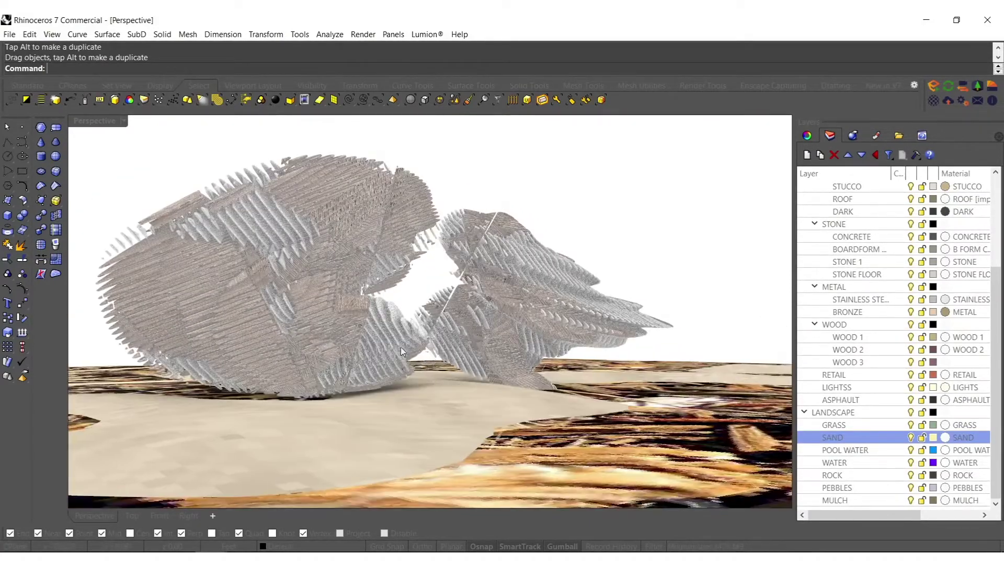
left_click(393, 413)
left_click_drag(418, 440, 473, 393)
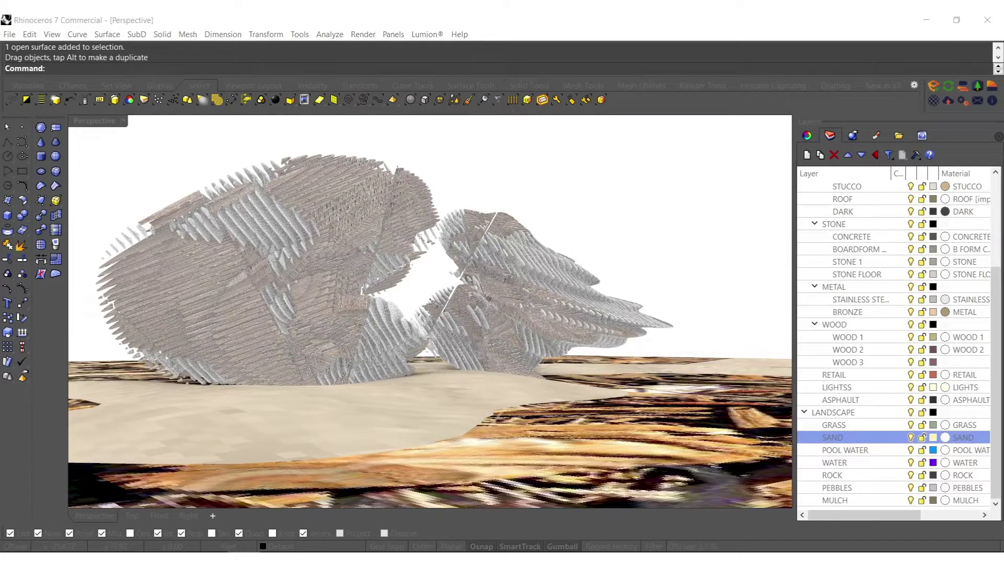
Switch to Lumion and apply the Wild Grass 02 material to the sand terrain
key("alt+Tab")
key("w")
right_click_drag(502, 289, 530, 301)
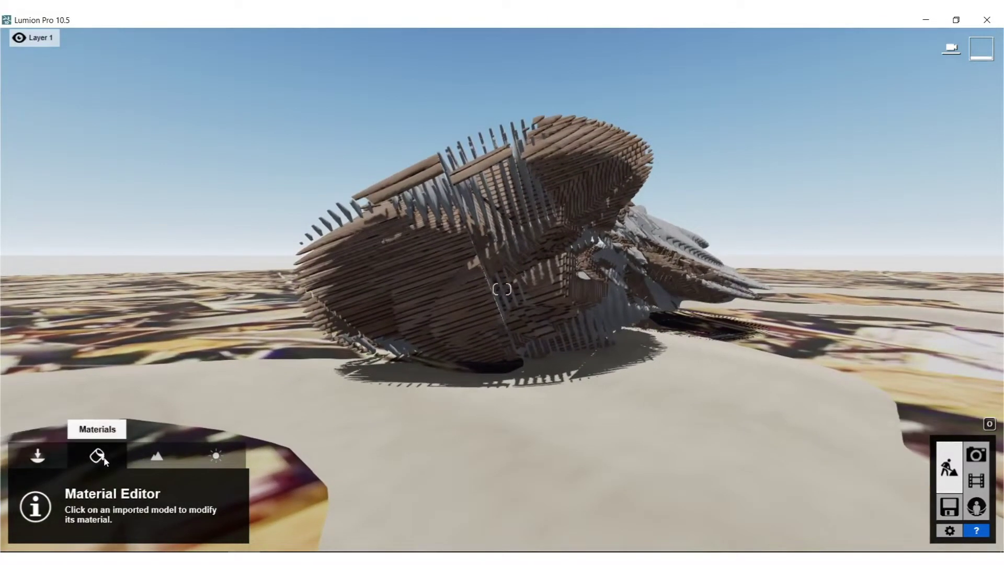
left_click(380, 463)
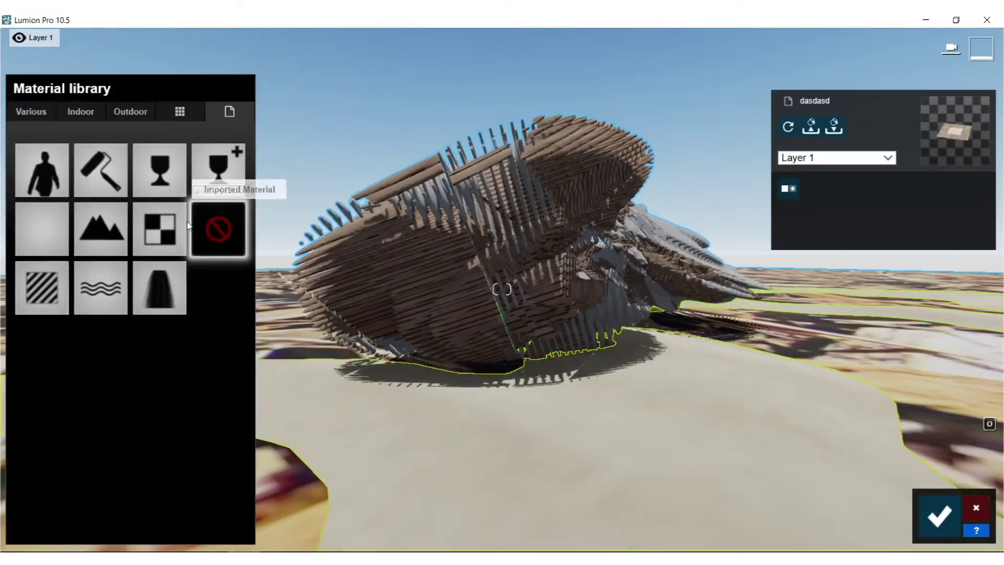
left_click(32, 111)
left_click(83, 150)
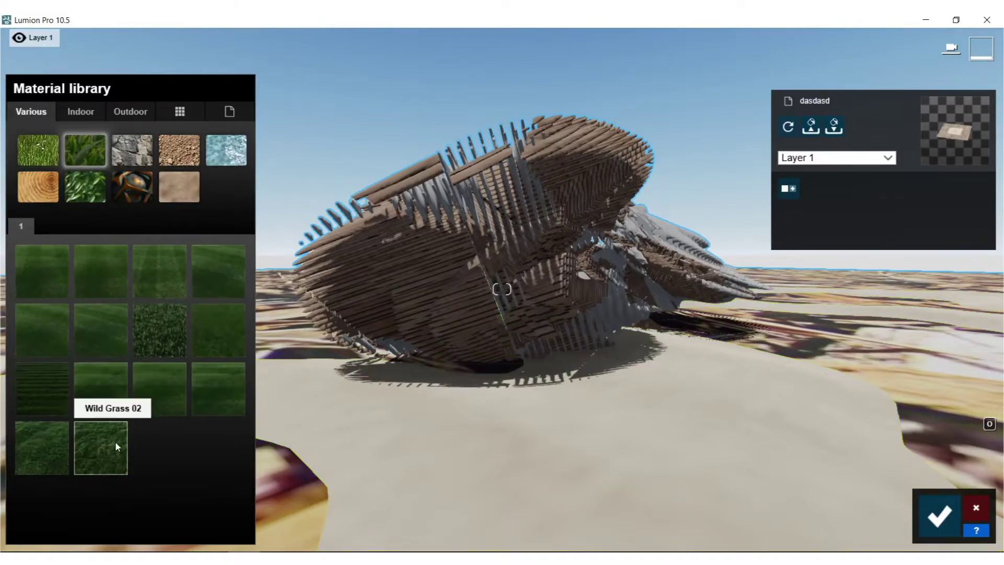
left_click(116, 447)
Select the mulch plane's material and apply a light beige ground material to it
right_click_drag(669, 357, 313, 450)
key("w")
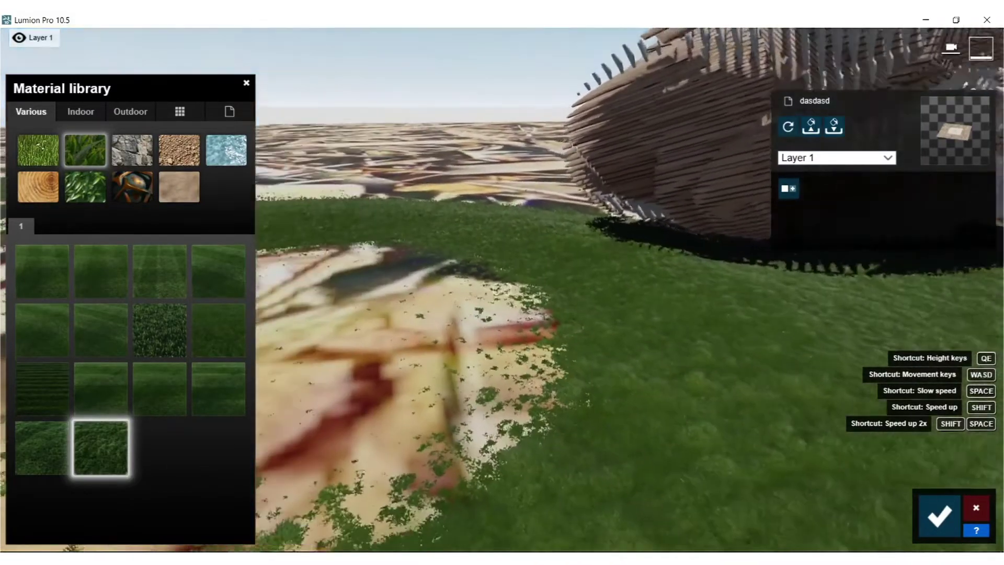
left_click(452, 335)
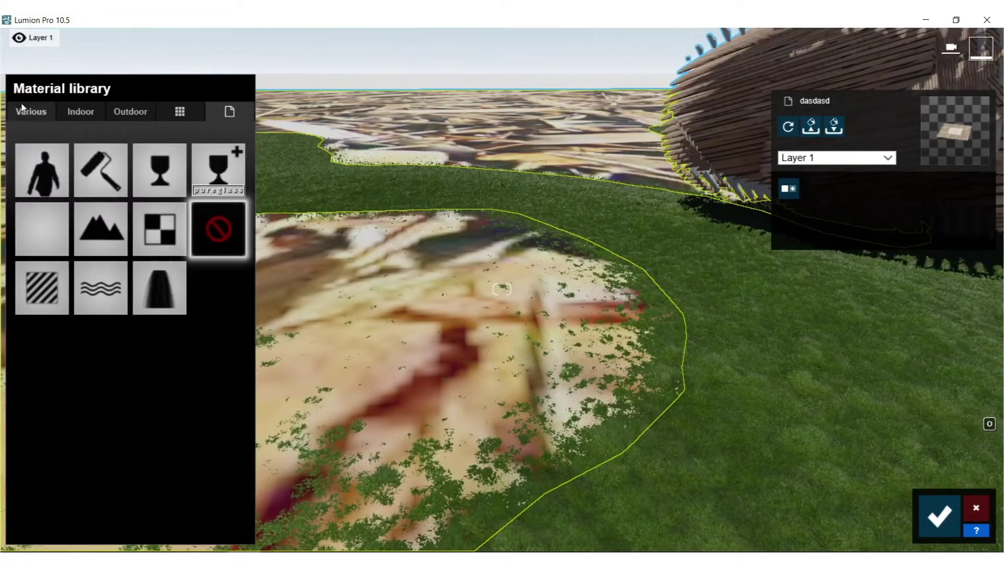
left_click(29, 111)
left_click(173, 154)
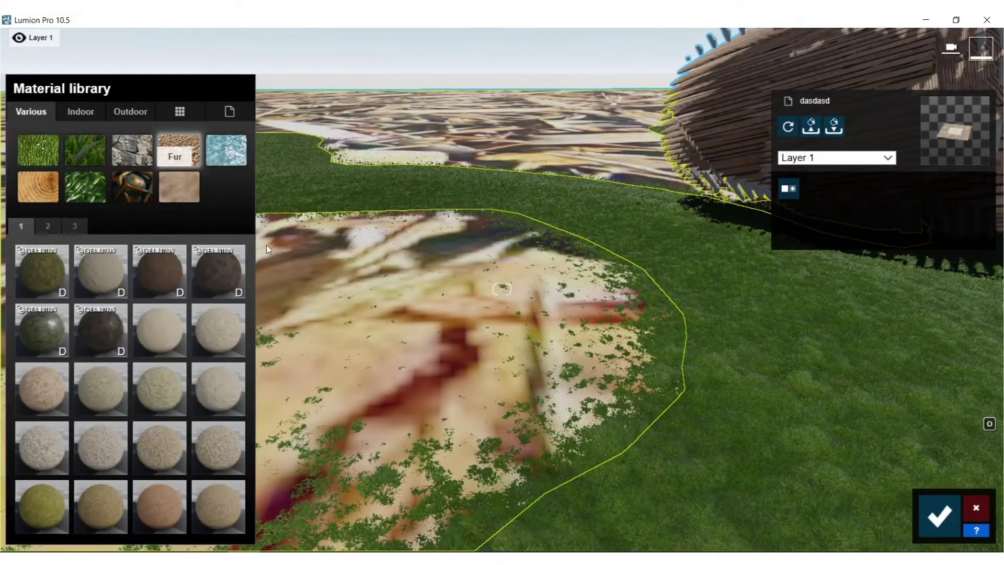
left_click(103, 272)
right_click_drag(499, 317, 503, 376)
key("w")
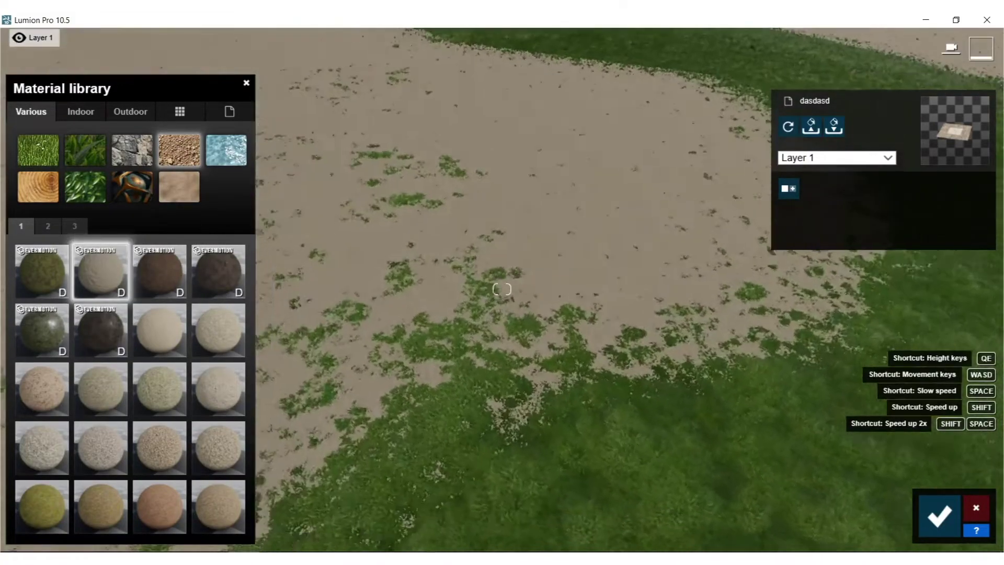
Try Ground 005 2048 and Ground 004 2048 on the mulch plane and compare them up close
left_click(165, 384)
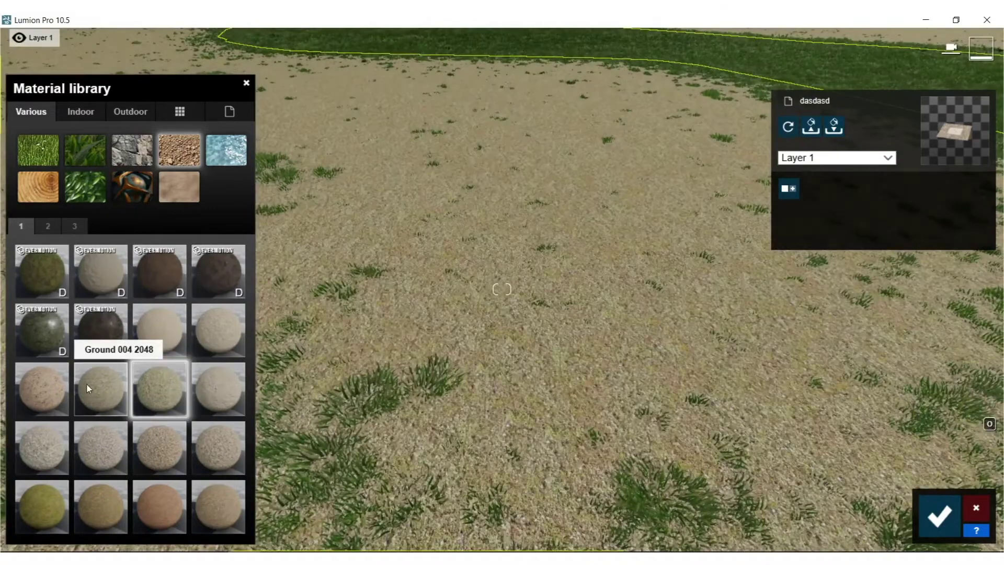
left_click(100, 387)
key("w")
right_click_drag(78, 398, 95, 450)
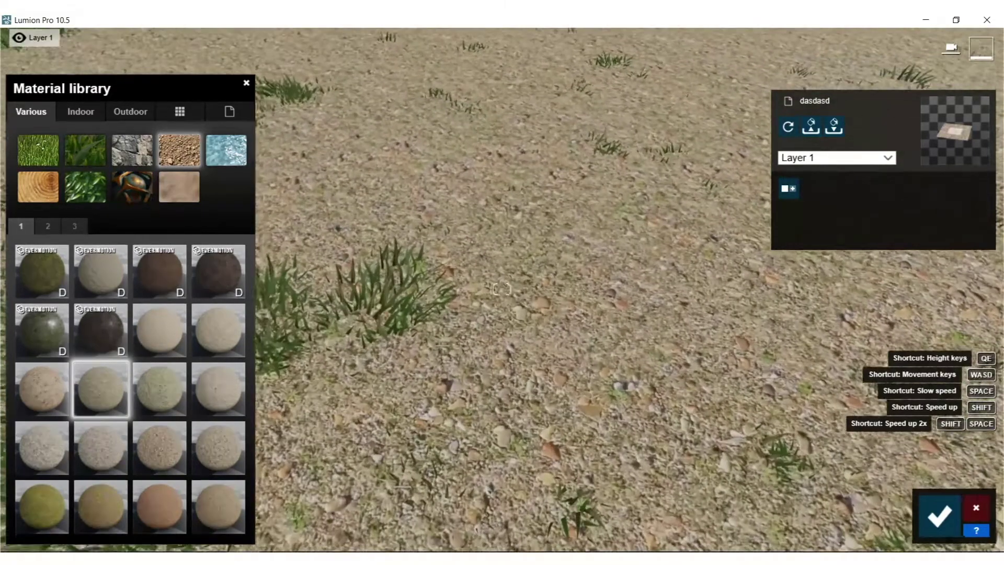
Try further ground materials on the mulch plane, including Ground 007 2048, Ground 009 2048 and Ground 005 2048
left_click(53, 396)
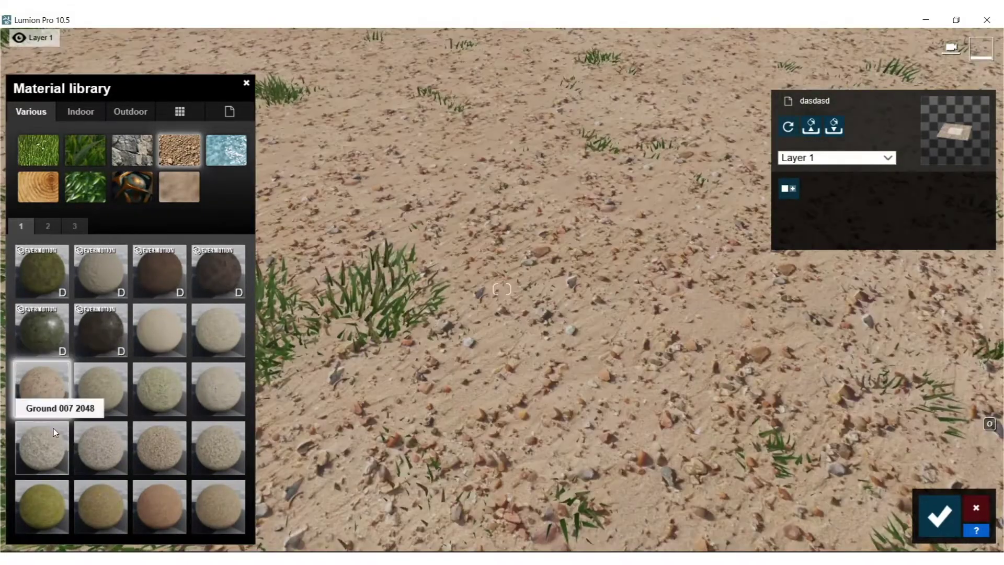
left_click(104, 450)
left_click(41, 450)
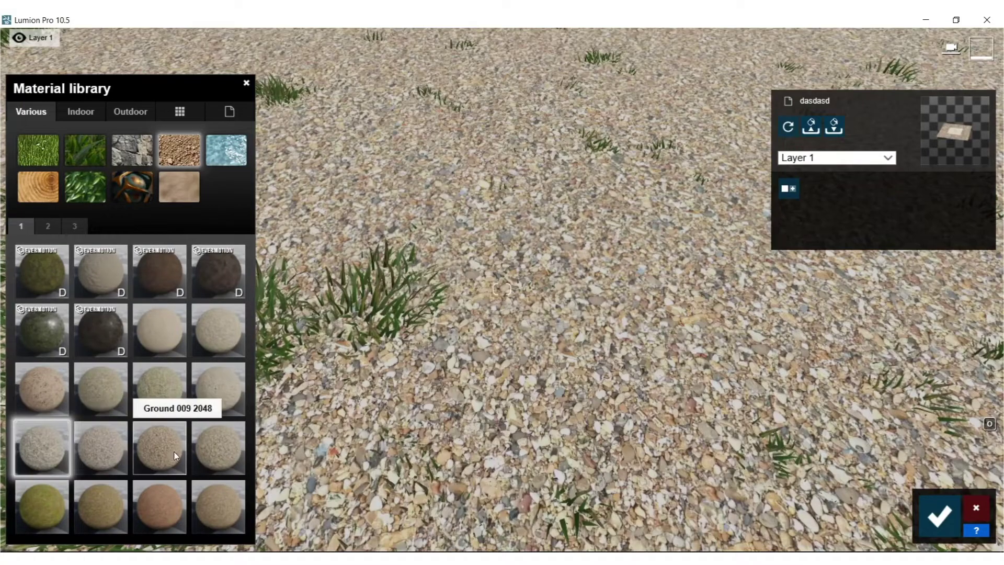
left_click(178, 455)
left_click(228, 449)
left_click(155, 394)
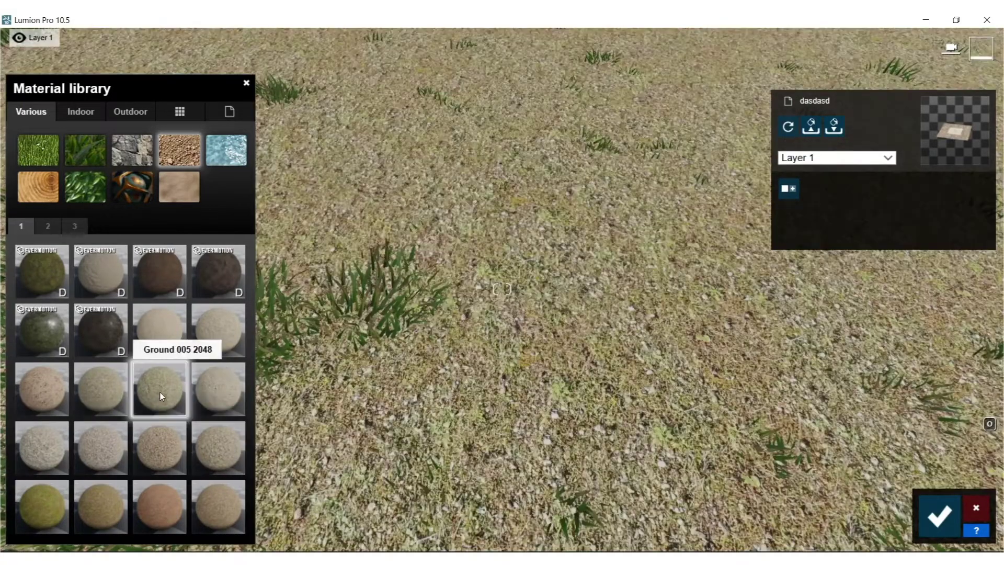
left_click(160, 393)
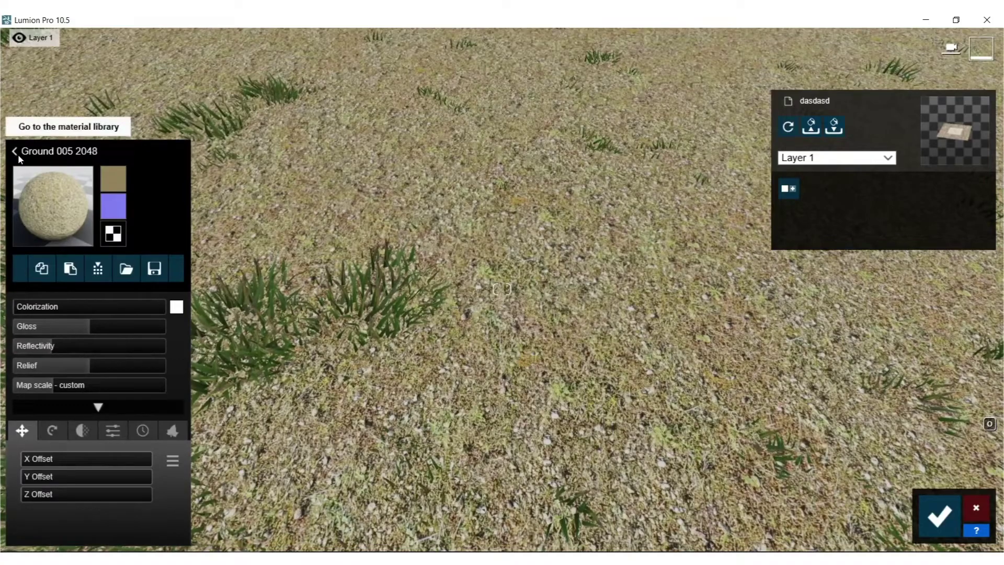
Apply Ground 004 2048 to the mulch plane and raise its relief to the maximum
left_click(16, 152)
left_click(114, 389)
mouse_move(498, 394)
right_mouse_down()
mouse_move(492, 400)
mouse_move(498, 393)
right_mouse_up()
key("s")
key("w")
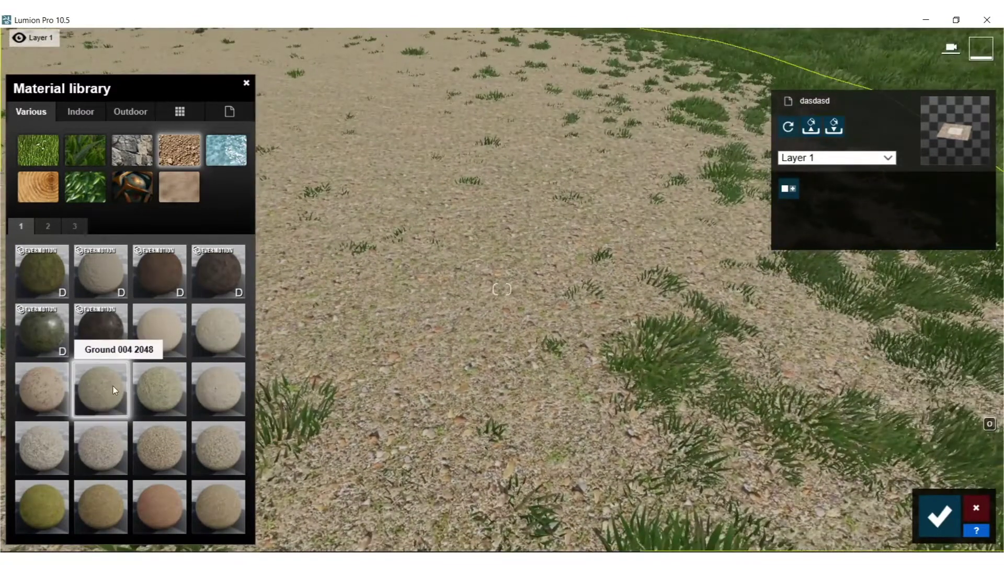
left_click(113, 386)
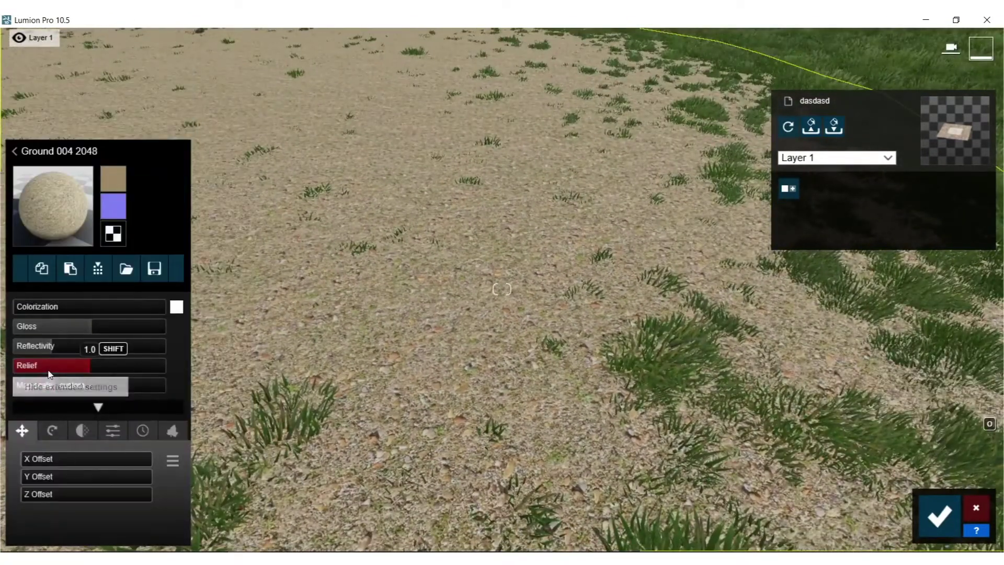
Apply the indoor stone material Marble 013 1024 to the brown wood parts of the contour forms
key("s")
right_click_drag(310, 371, 359, 204)
key("w")
key("s")
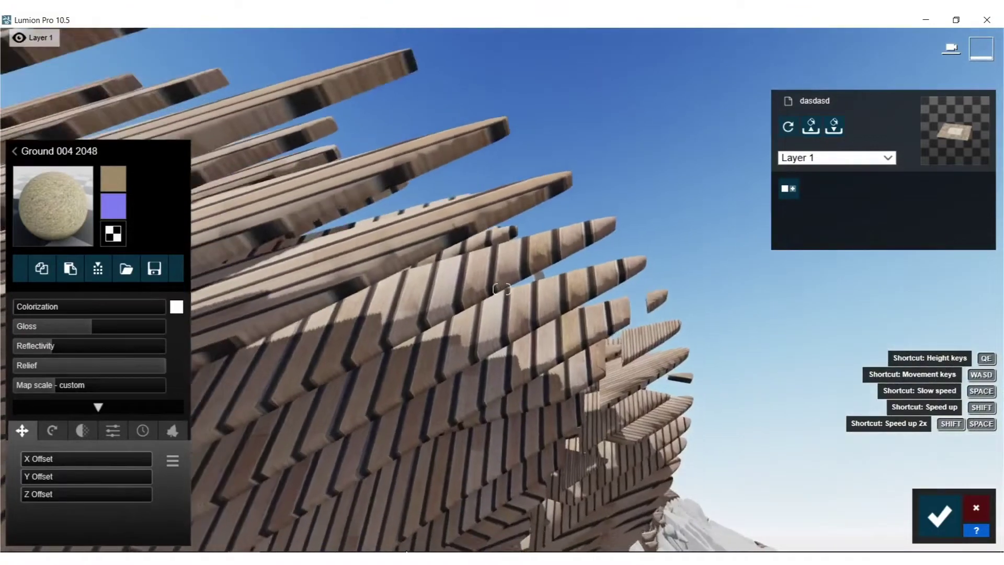
left_click(436, 344)
right_click_drag(569, 326, 567, 366)
key("s")
right_click_drag(564, 178, 564, 221)
left_click(121, 113)
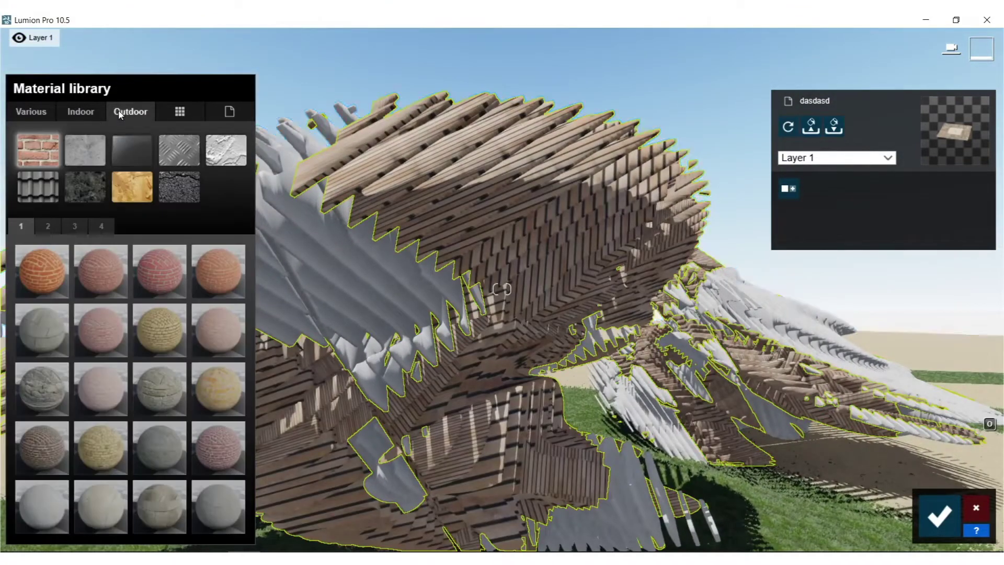
left_click(79, 112)
left_click(80, 192)
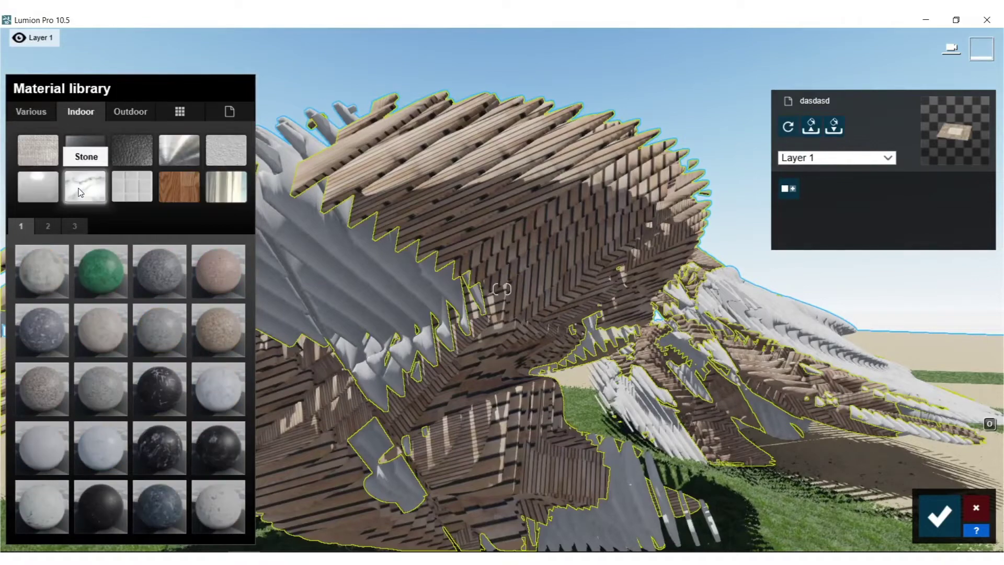
left_click(31, 472)
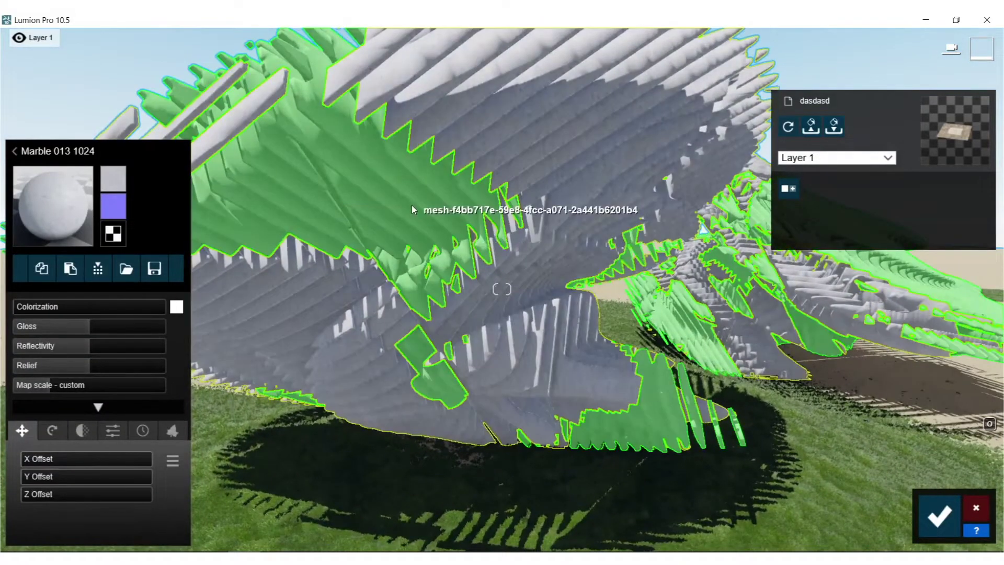
Apply the indoor wood material Polii Wood Flooring 040 2k to the remaining light grey contour parts
left_click(412, 205)
left_click(73, 113)
left_click(178, 184)
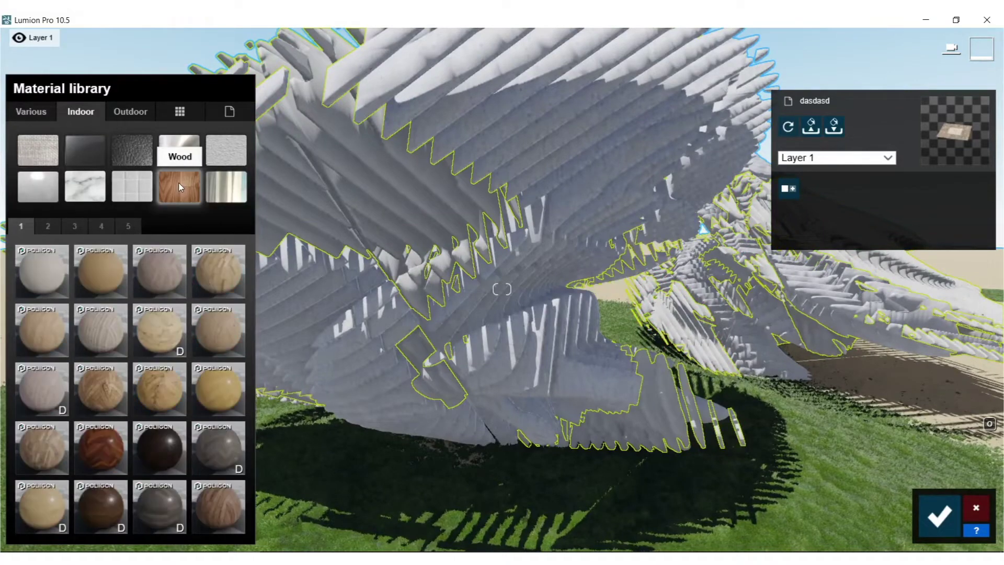
left_click(97, 452)
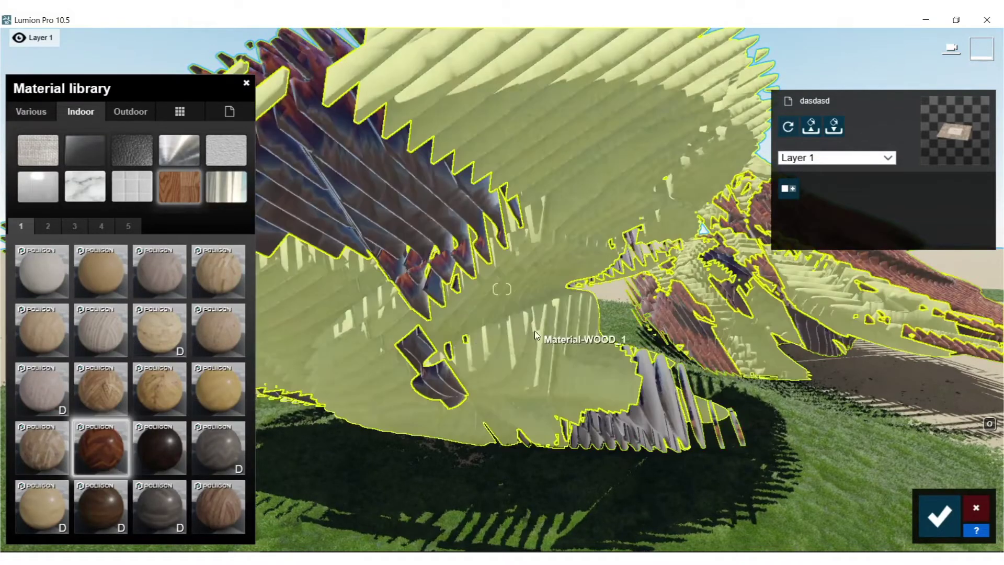
Slightly lower the gloss and reflectivity of the Polii Wood Flooring 040 2k material
right_click_drag(534, 330, 252, 487)
key("w")
left_click(86, 451)
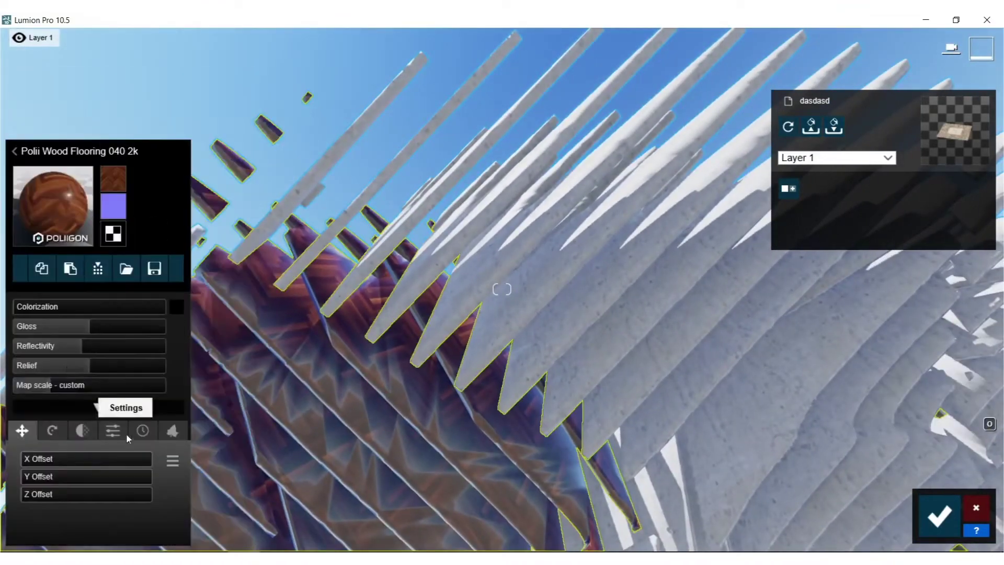
left_click_drag(66, 352, 86, 327)
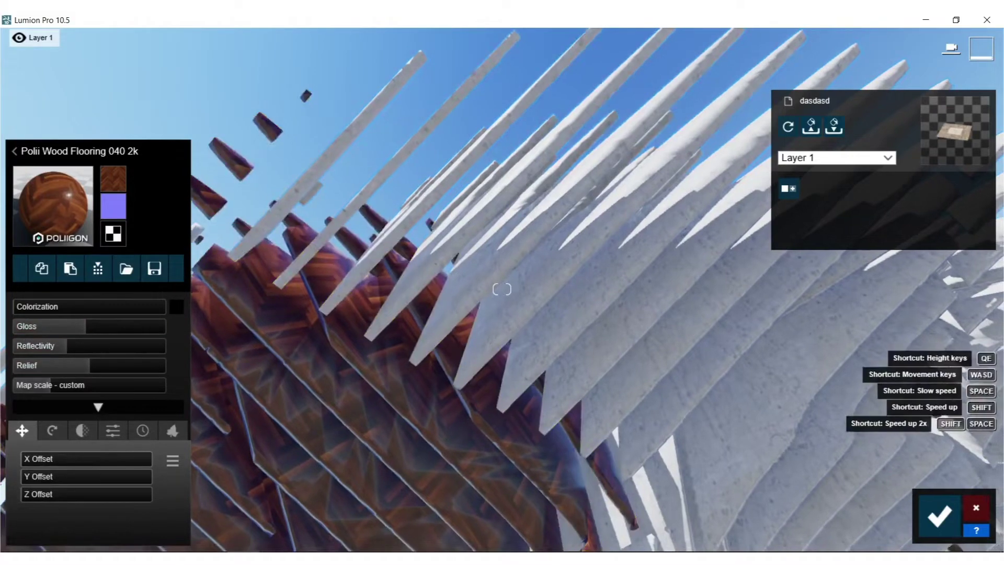
Check both contour forms from a distance and save the imported model's material changes
key("s")
key("s")
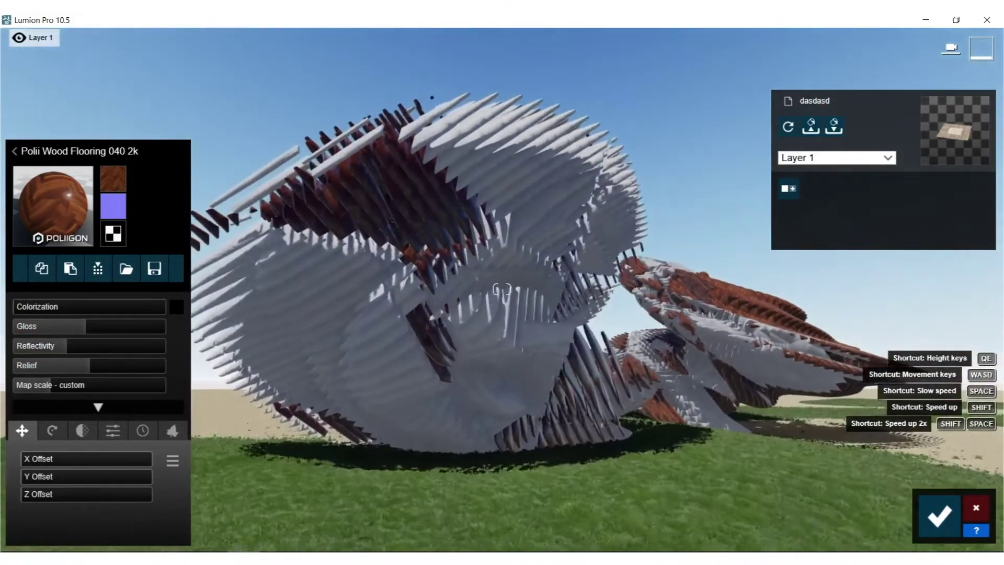
key("w")
key("s")
key("d")
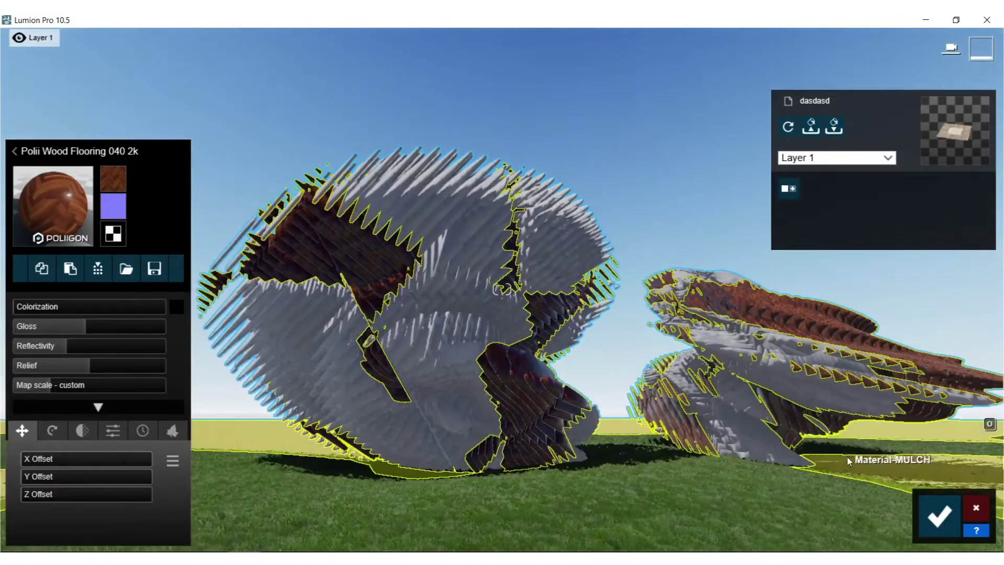
left_click(939, 516)
Place single yellow-green, low-growing grass plants from the nature library's grass category across the grassy mound in front of the contour forms
right_click_drag(562, 337, 432, 247)
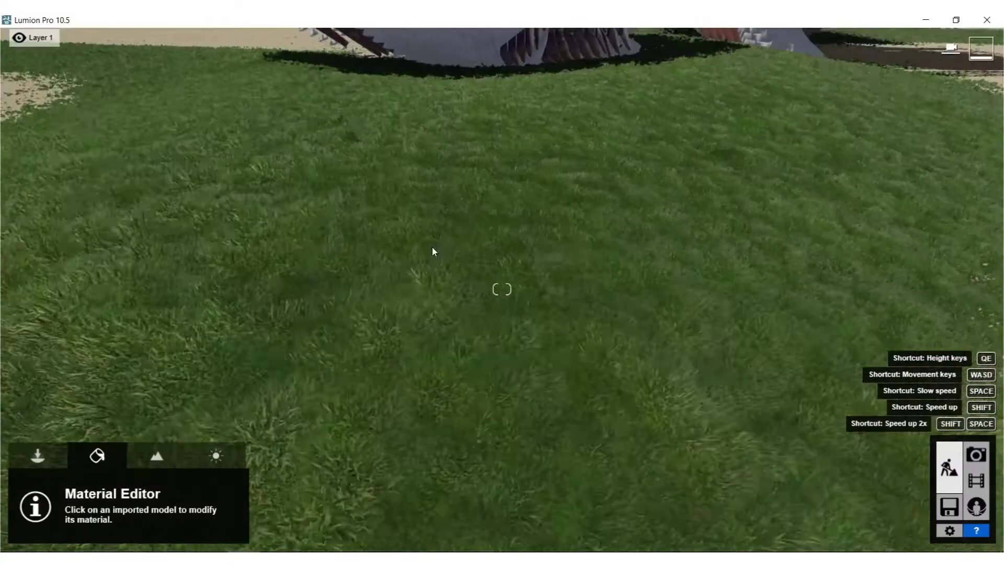
left_click(50, 457)
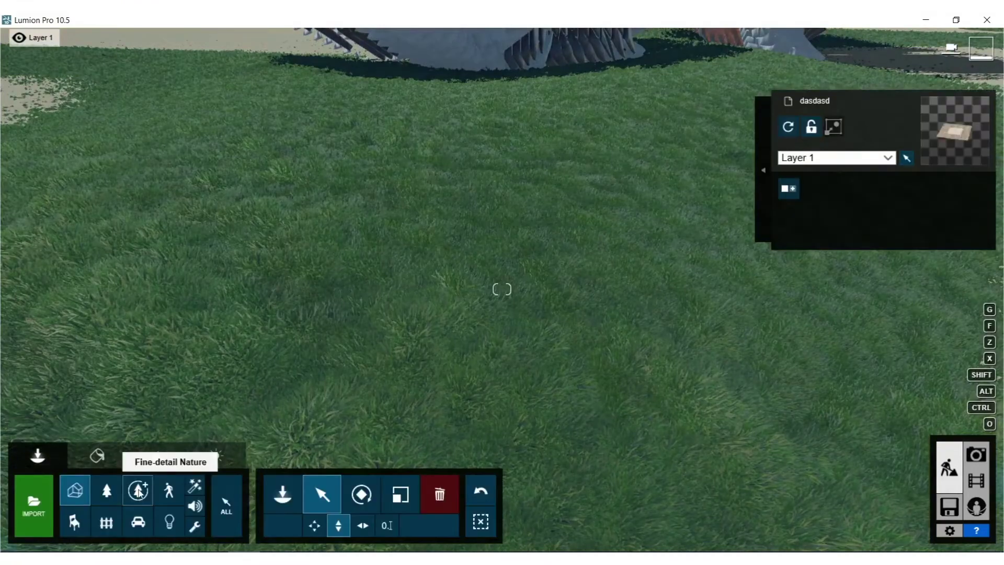
left_click(106, 489)
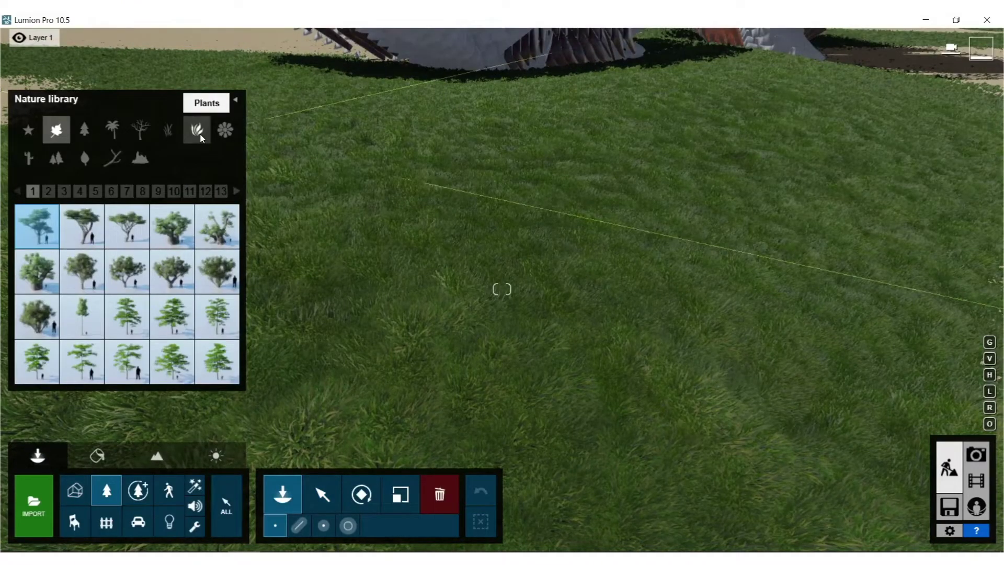
left_click(196, 130)
left_click(168, 129)
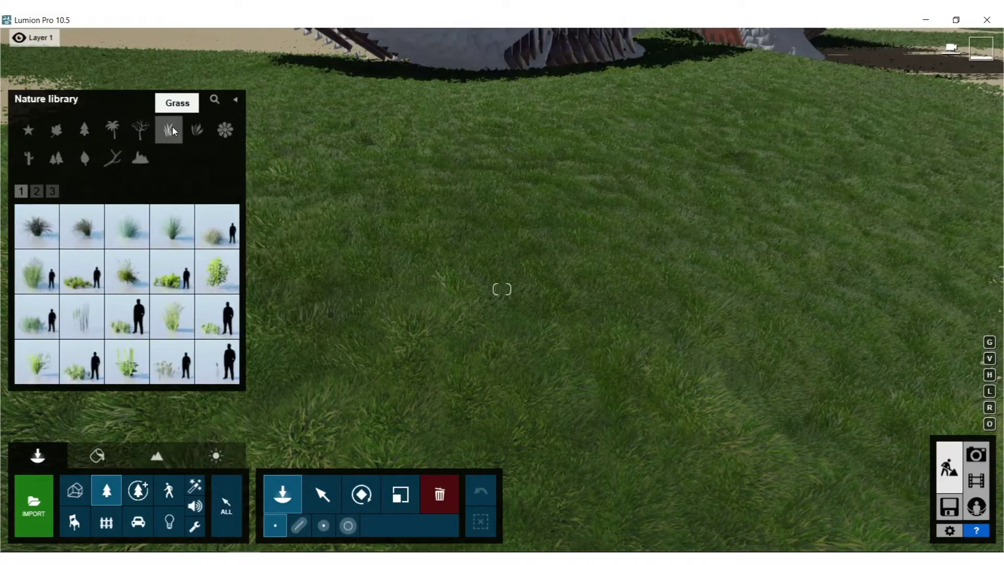
left_click(81, 271)
left_click(448, 214)
left_click(453, 217)
right_click_drag(554, 199, 556, 284)
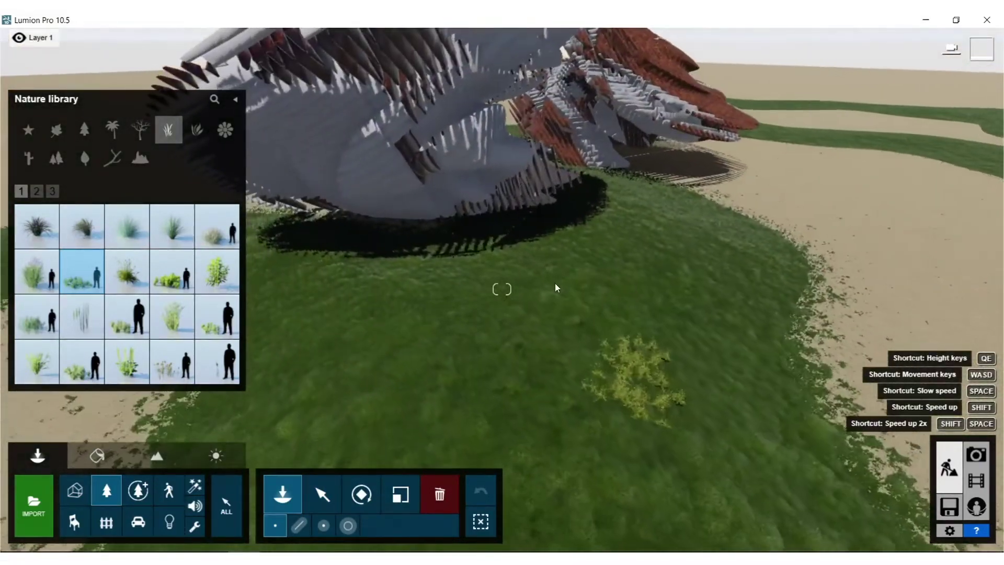
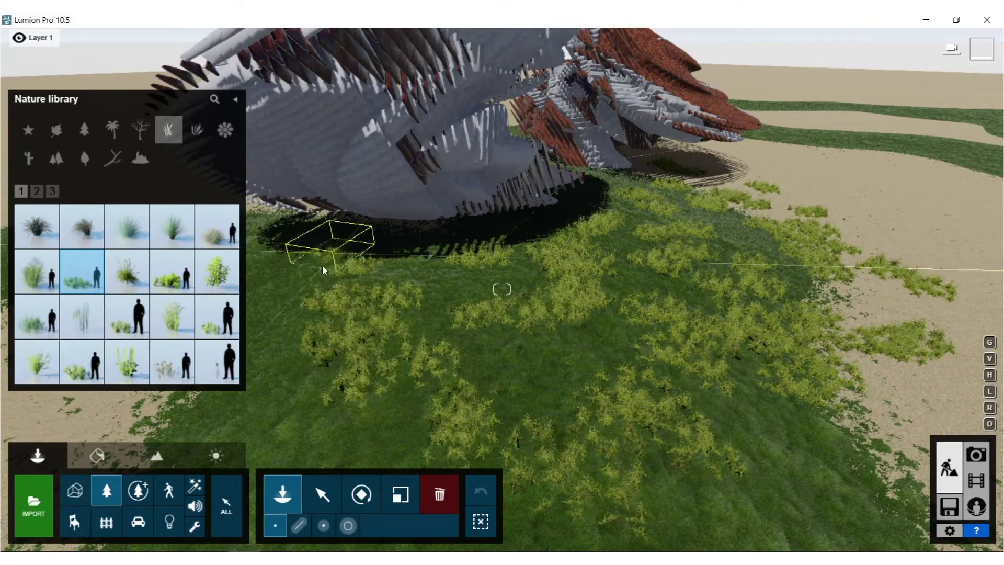
Extend the same grass planting along the narrow green strip between the contour form and the sandy clearing
right_click_drag(502, 251, 450, 264)
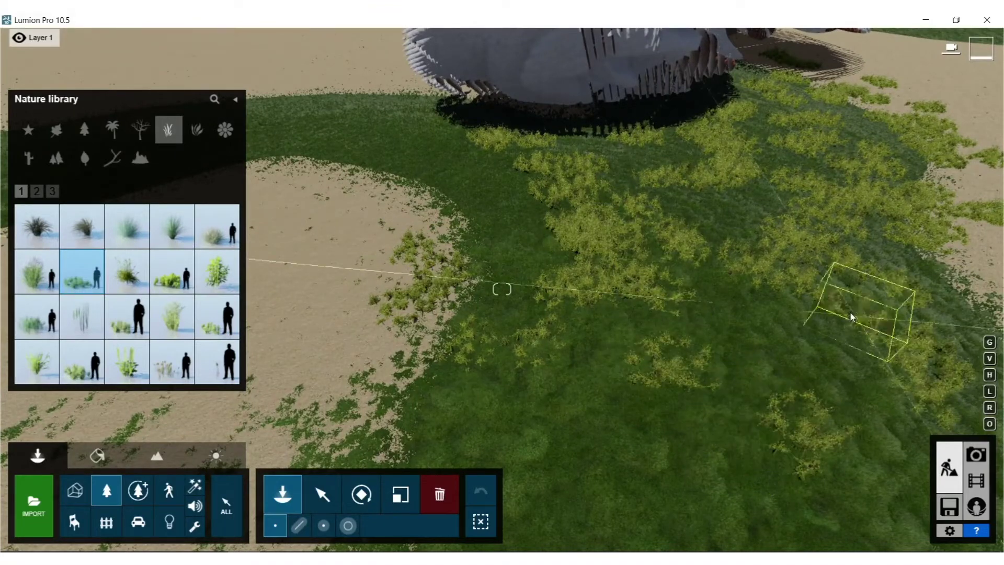
left_click(475, 166)
left_click(429, 151)
left_click(360, 141)
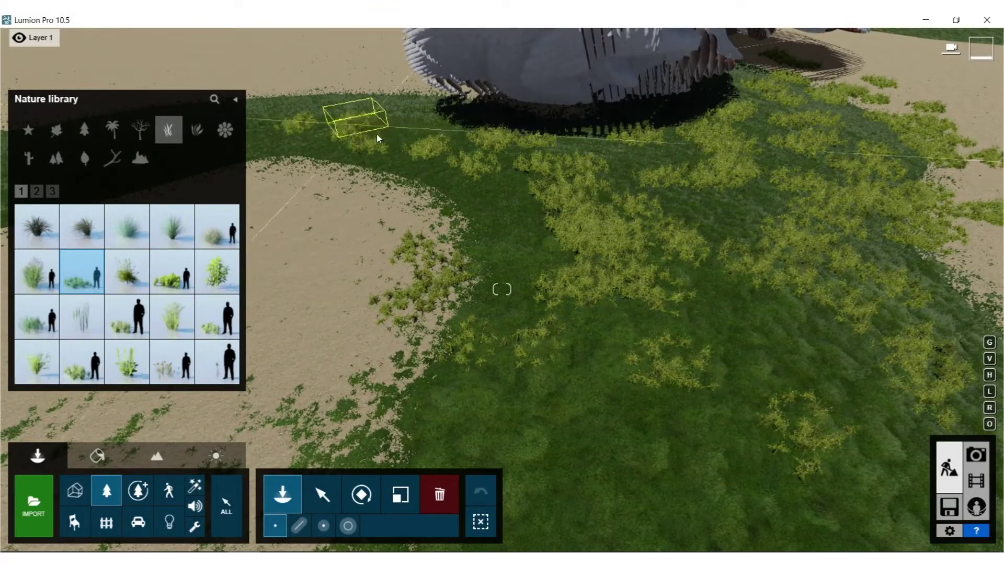
right_click_drag(321, 121, 236, 119)
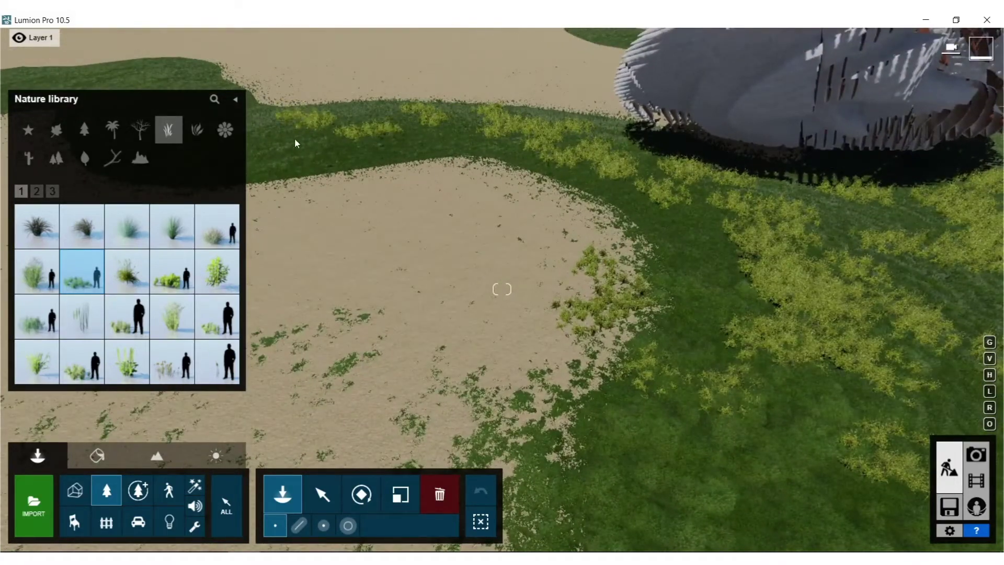
Add more of the same grass in the shaded ground by the contour forms and around the sandy clearing's edge
right_click_drag(269, 130, 398, 277)
key("w")
key("w")
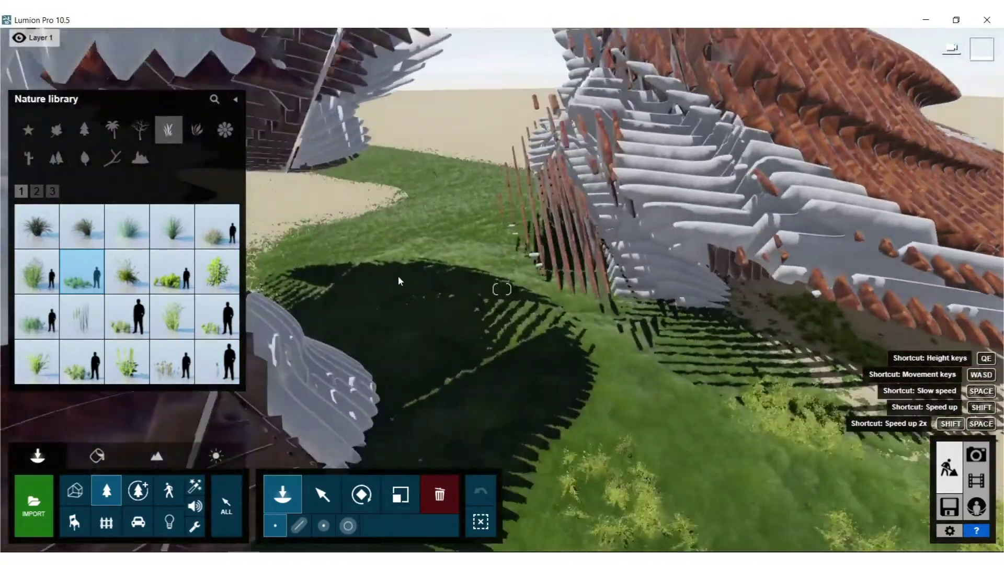
key("a")
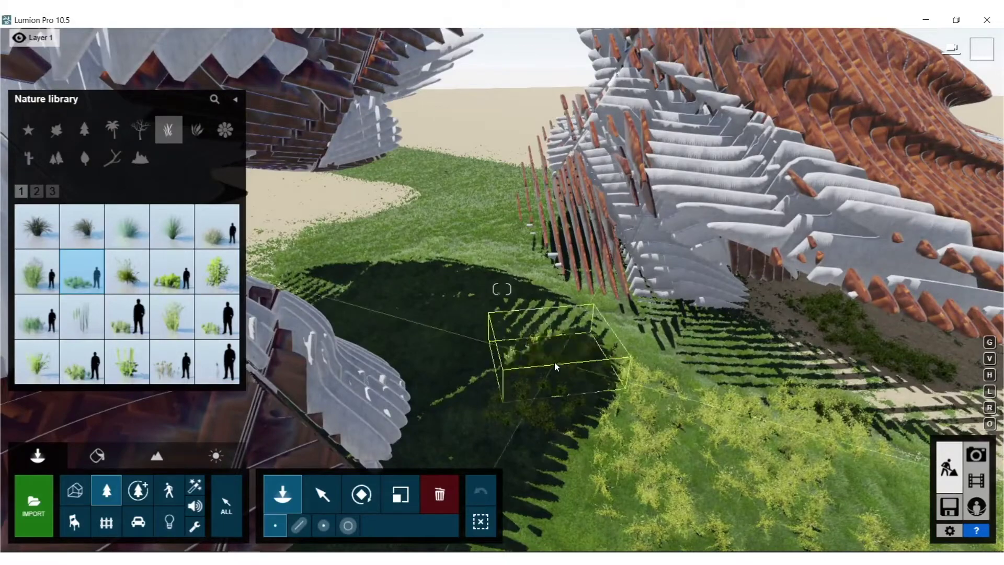
key("s")
right_click_drag(525, 316, 378, 323)
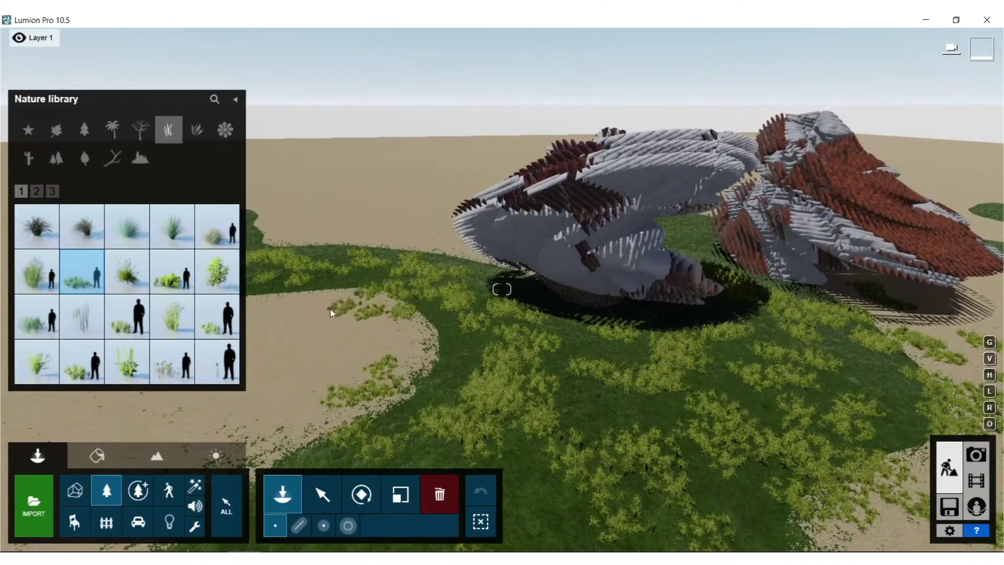
Switch to Cluster Placement and scatter the same grass along the winding green strip beyond the red-brown contour form
right_click_drag(427, 259, 518, 340)
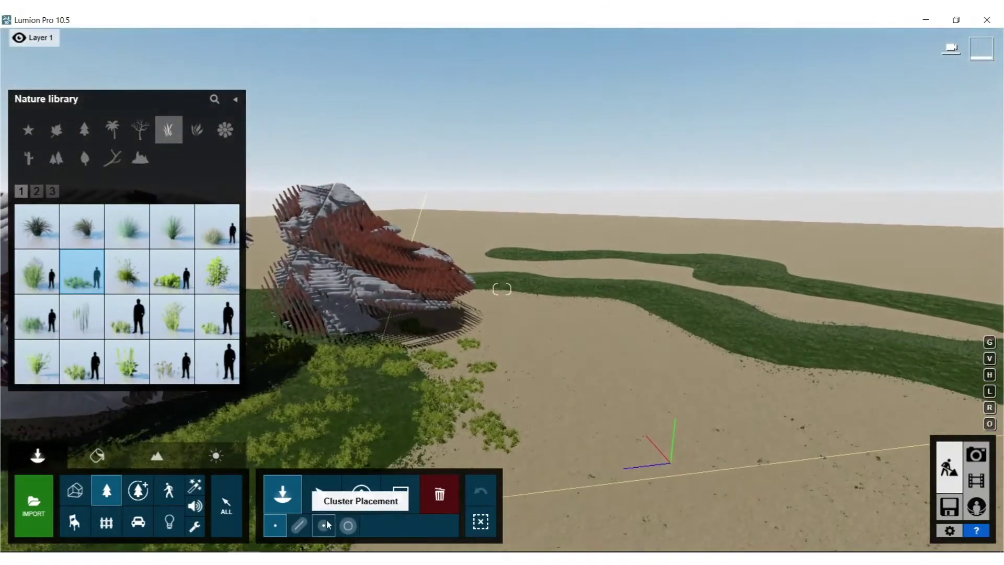
left_click(324, 525)
left_click(773, 328)
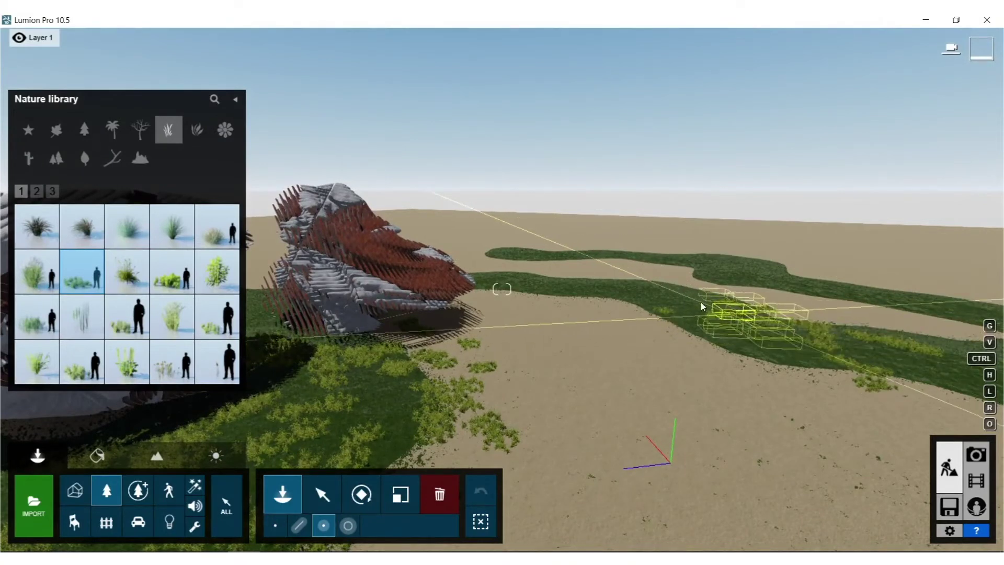
left_click(575, 281)
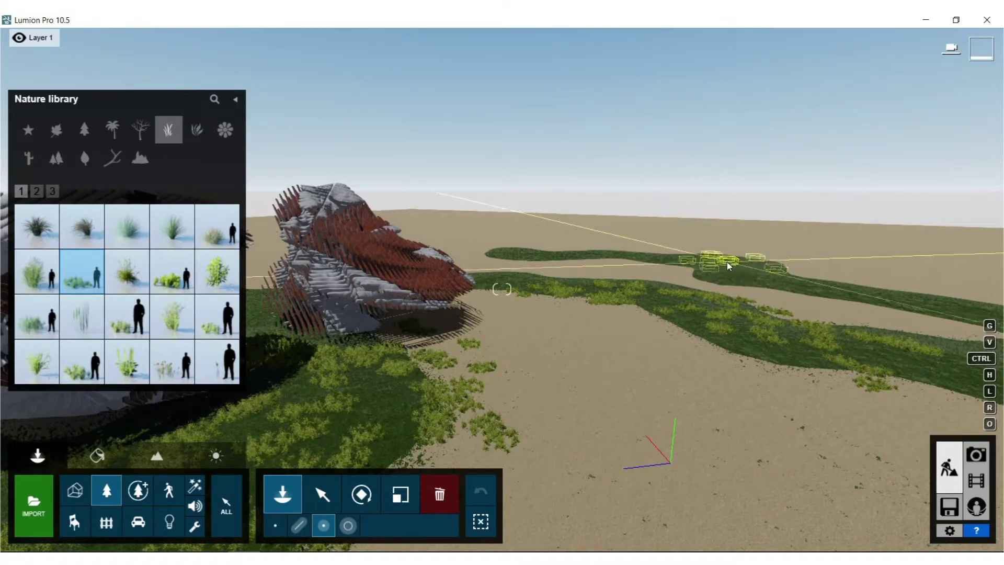
Scatter grass clusters over the green strip beside the grey contour form and on the small green patch behind it
right_click_drag(520, 250, 235, 268)
key("w")
right_click_drag(807, 283, 758, 246)
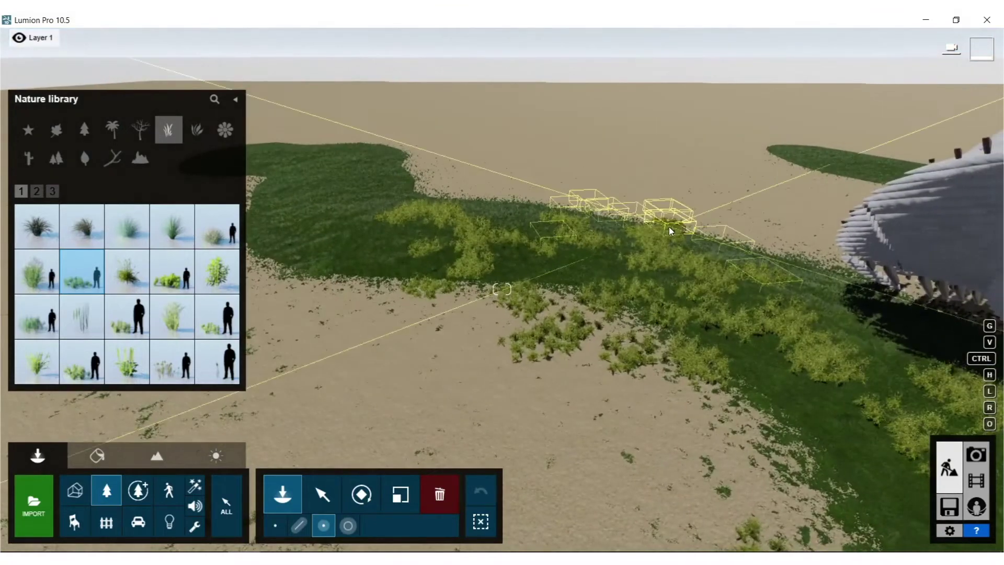
left_click(800, 153)
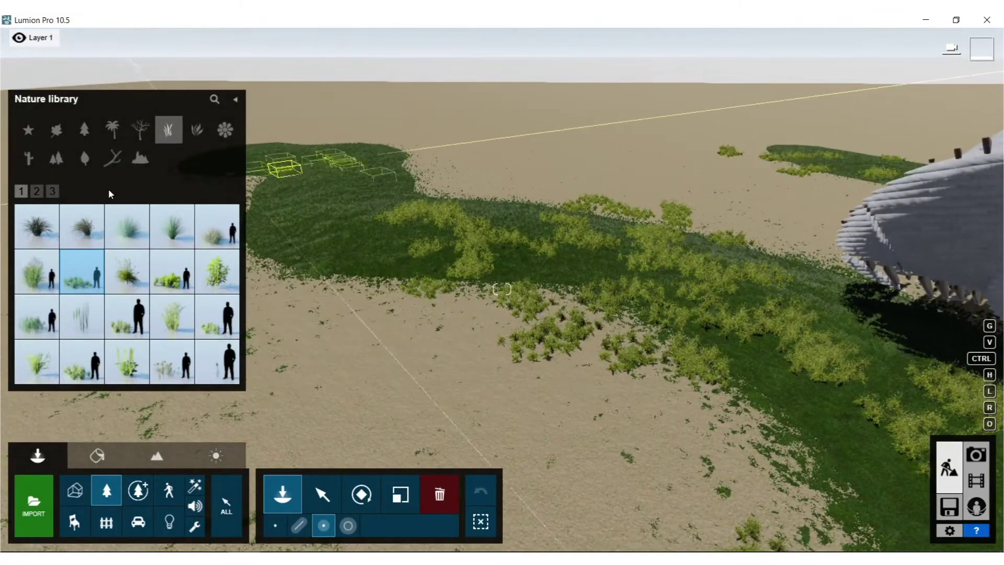
Cluster-place the first low bushy grass from page 3 of the grass category on the green strips around the contour forms
left_click(52, 191)
left_click(37, 226)
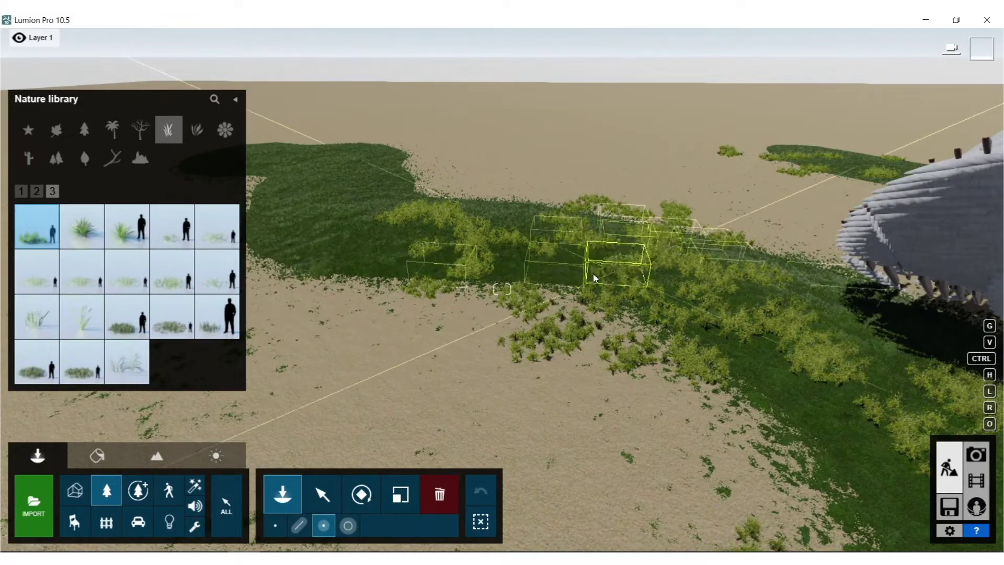
left_click(593, 280)
left_click(638, 290)
right_click_drag(638, 289, 743, 345)
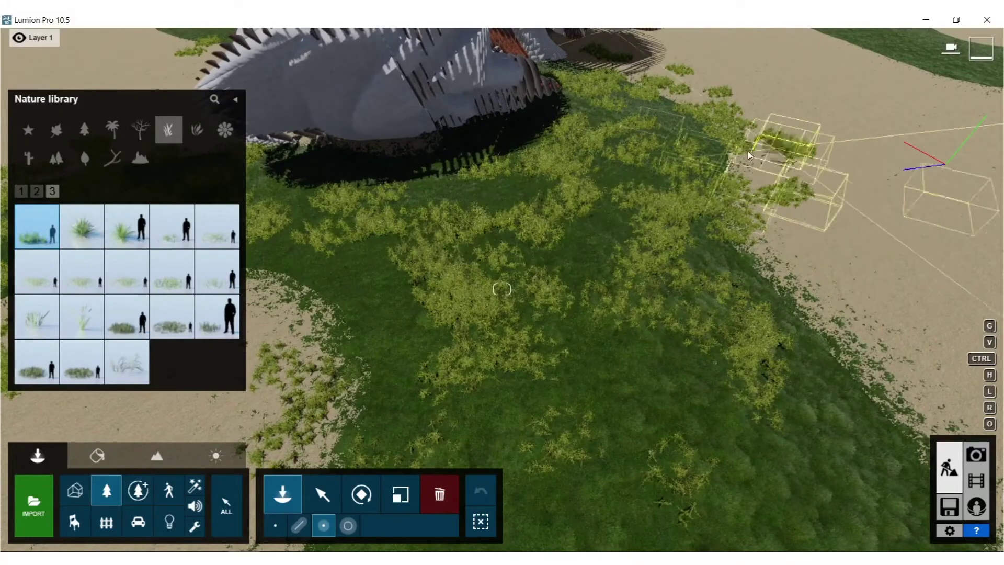
right_click_drag(806, 111, 842, 237)
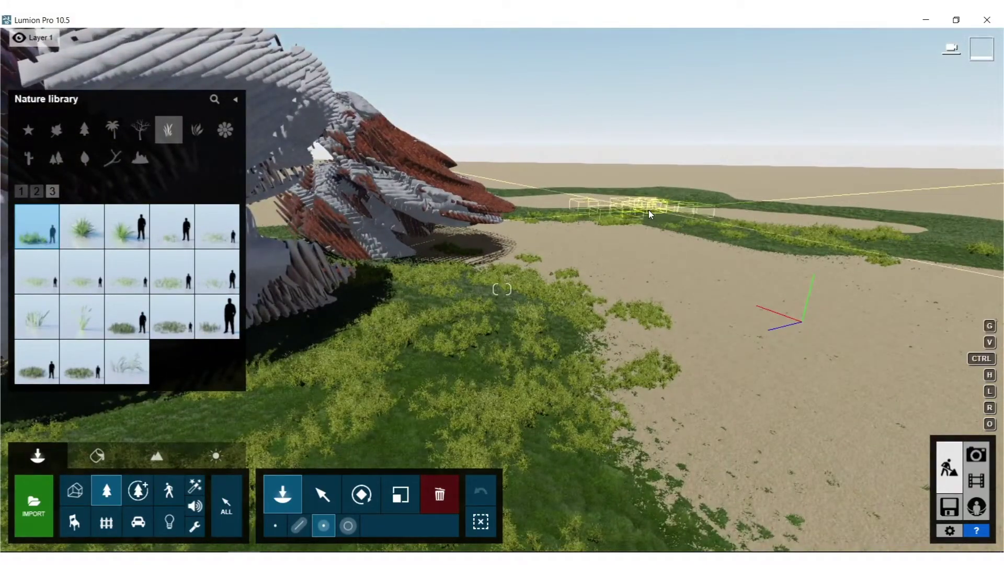
left_click(575, 212)
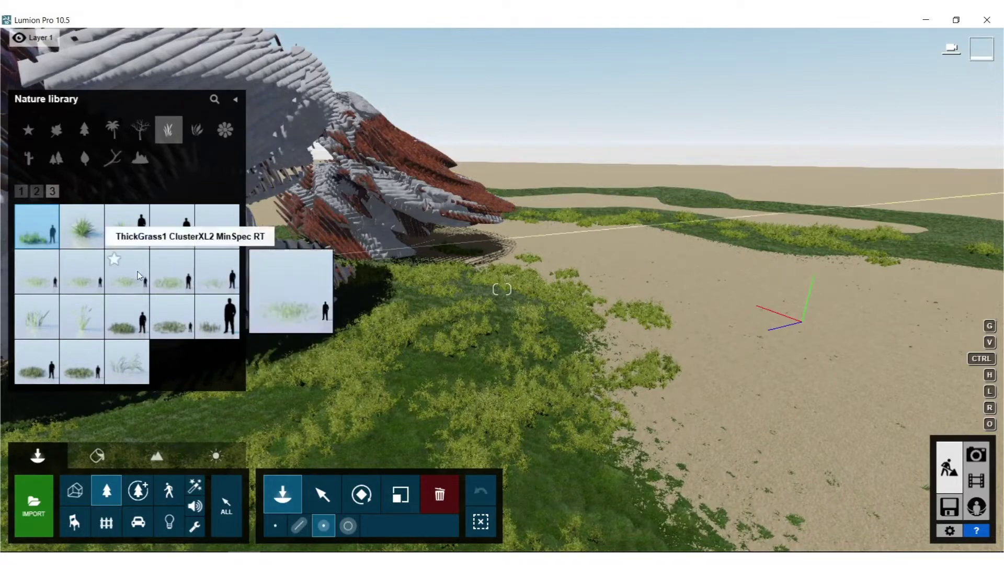
left_click(119, 335)
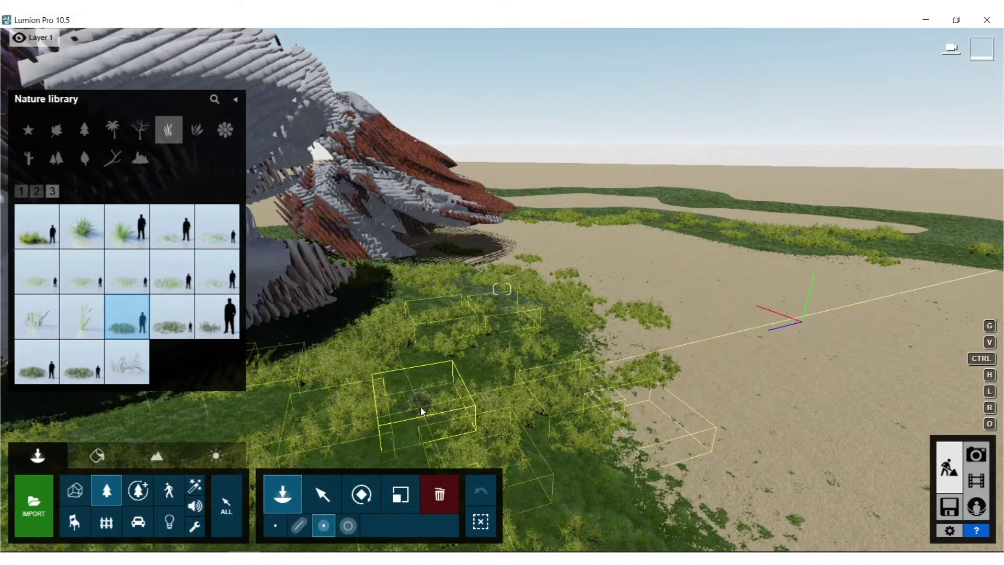
right_click_drag(515, 355, 460, 309)
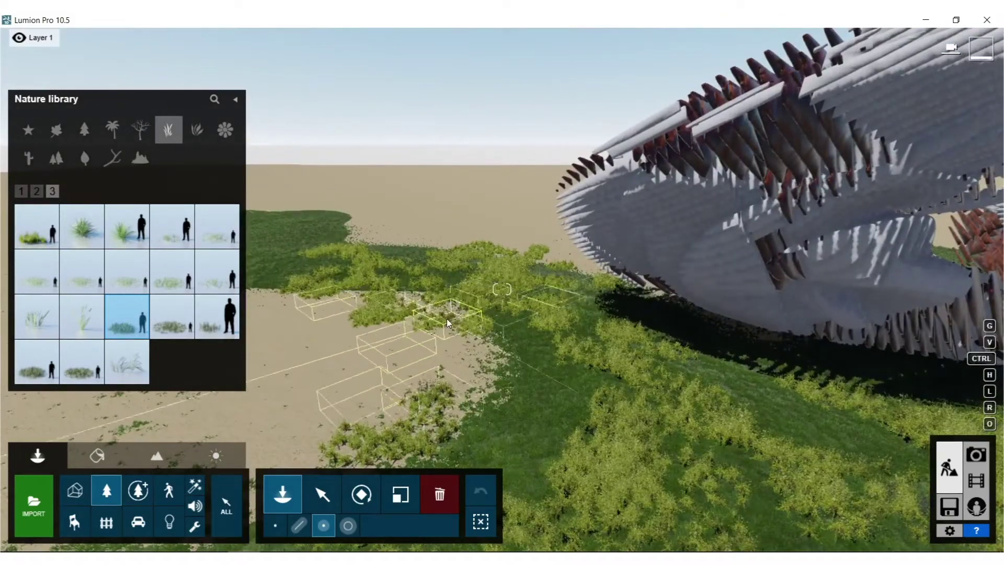
right_click_drag(571, 366, 616, 378)
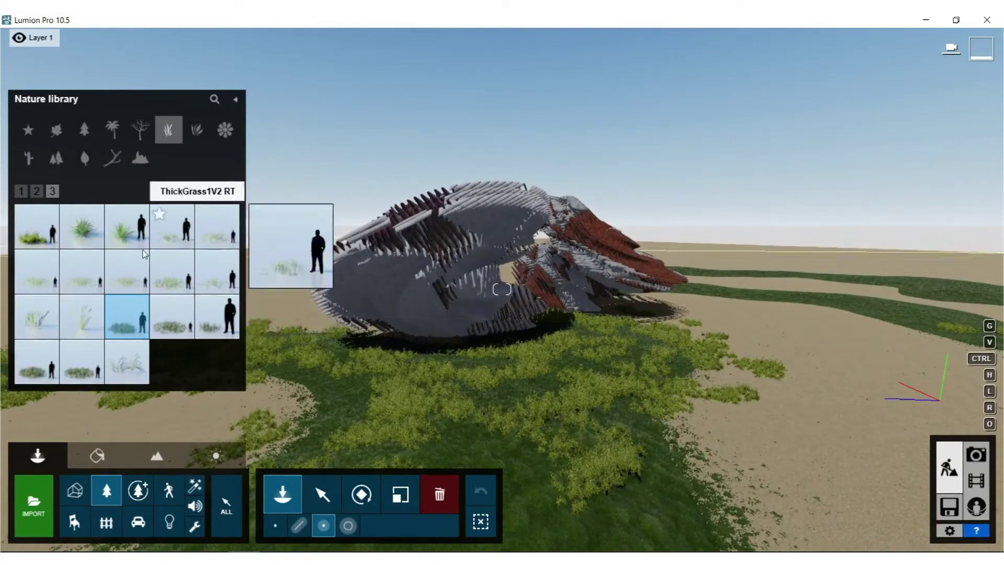
Place two single fallen bare branches from the leafless category on the sand beside the red-brown contour form
left_click(140, 131)
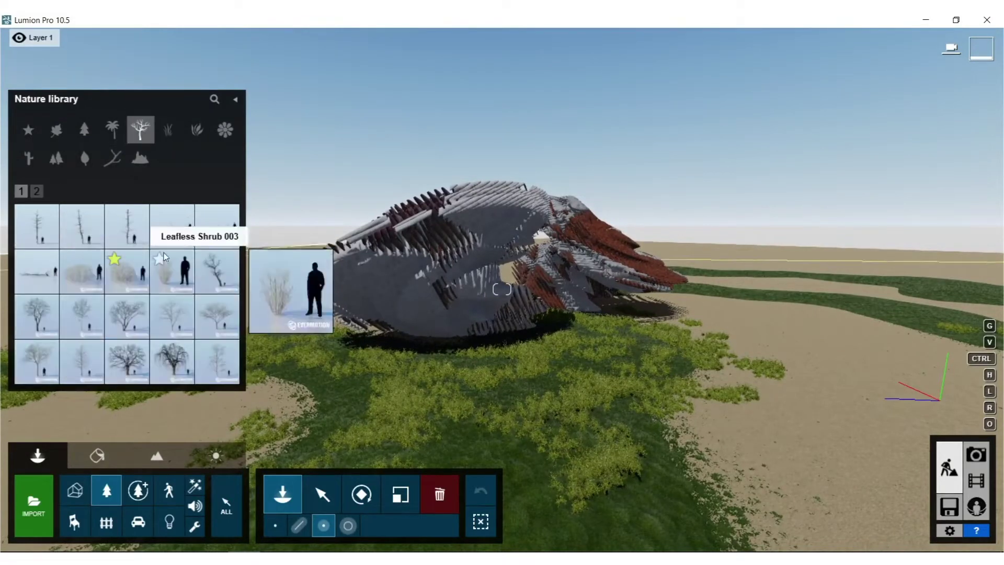
left_click(172, 226)
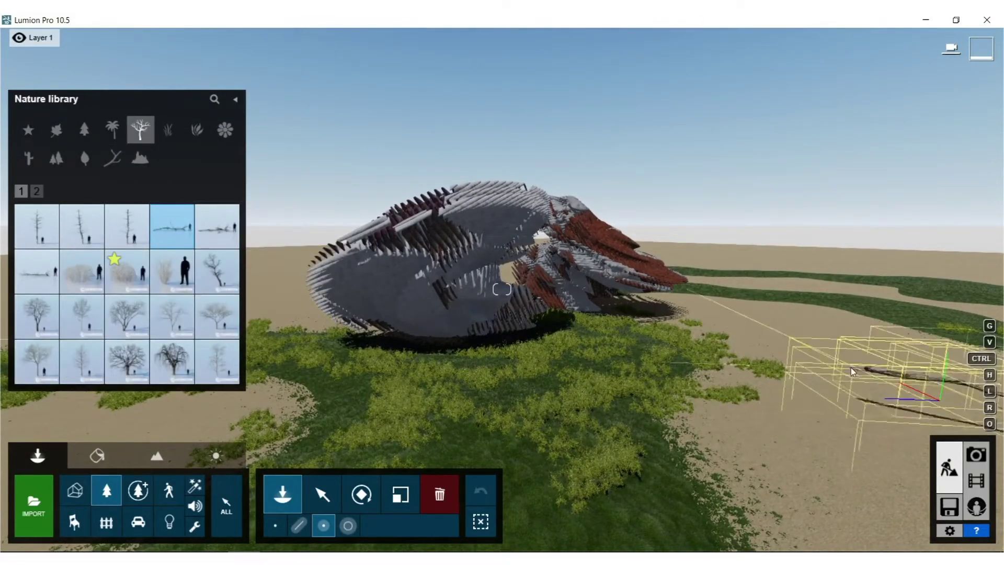
left_click(280, 529)
left_click(739, 350)
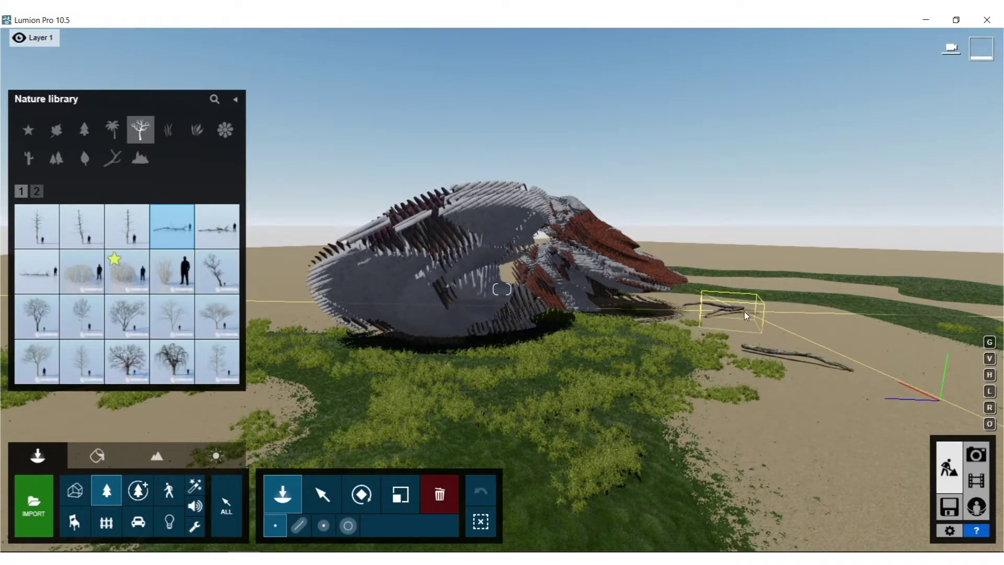
left_click(745, 312)
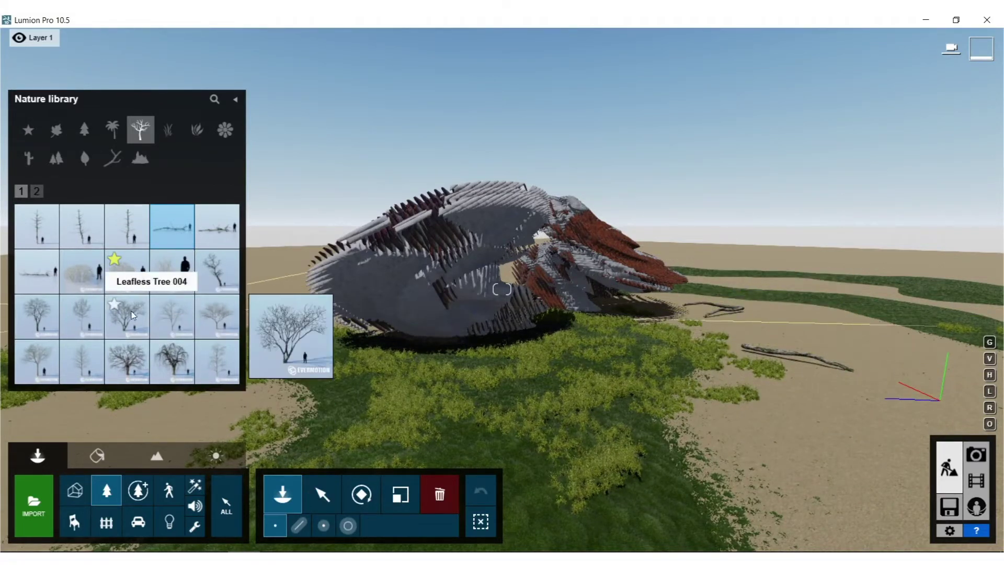
Place single rounded leafless shrubs near the fallen branches and on the sand along the far green strip
left_click(82, 271)
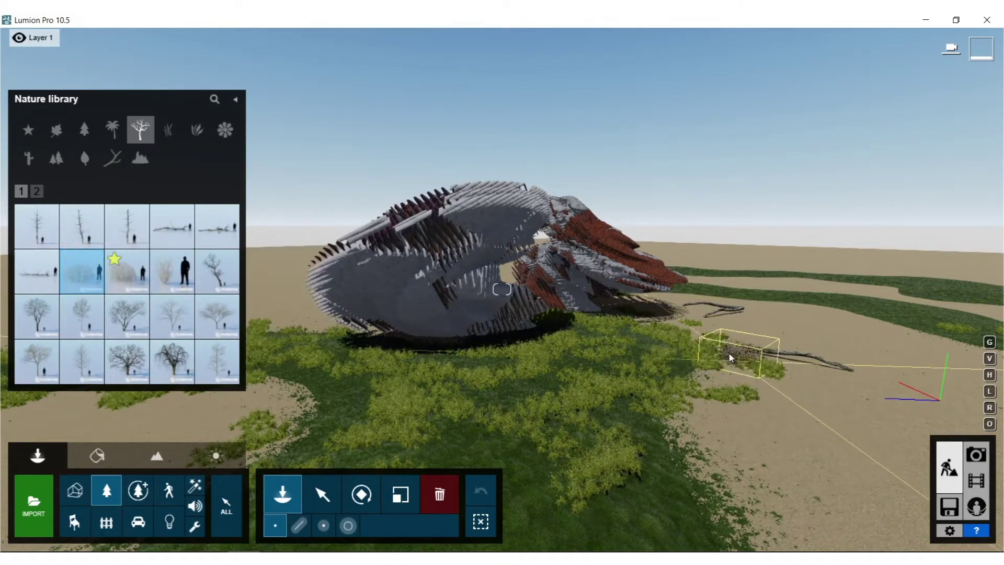
left_click(721, 344)
left_click(888, 360)
left_click(858, 334)
left_click(938, 338)
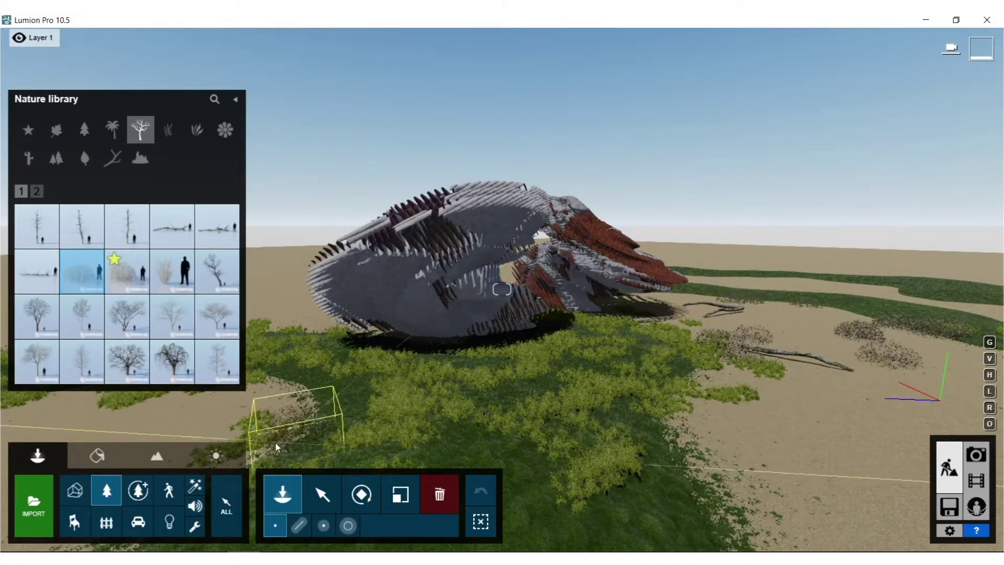
Place more of the same leafless shrubs around the edge of the sandy clearing beside the grey contour form
left_click(294, 406)
right_click_drag(294, 406, 209, 401)
right_click_drag(502, 289, 470, 309)
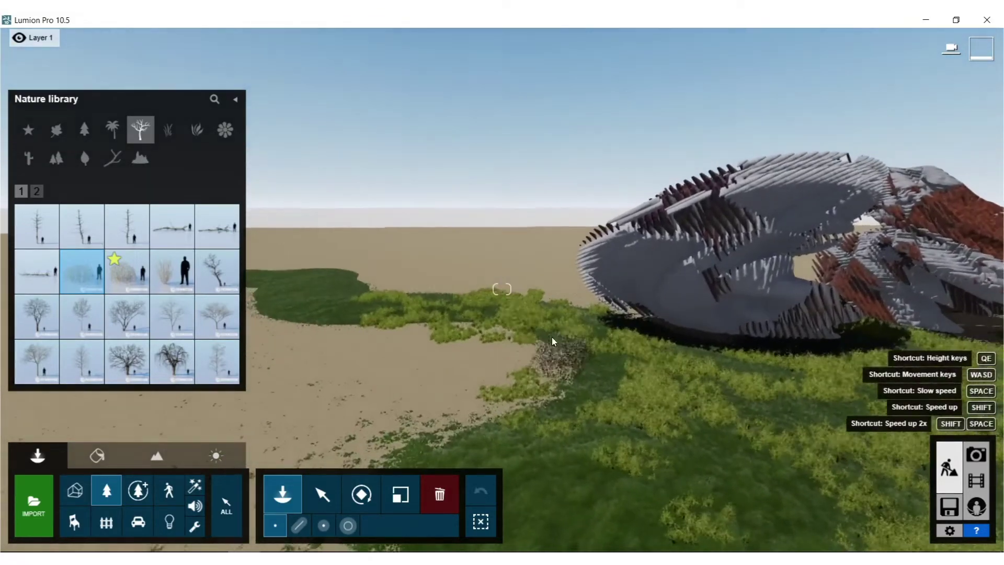
left_click(542, 343)
left_click(452, 328)
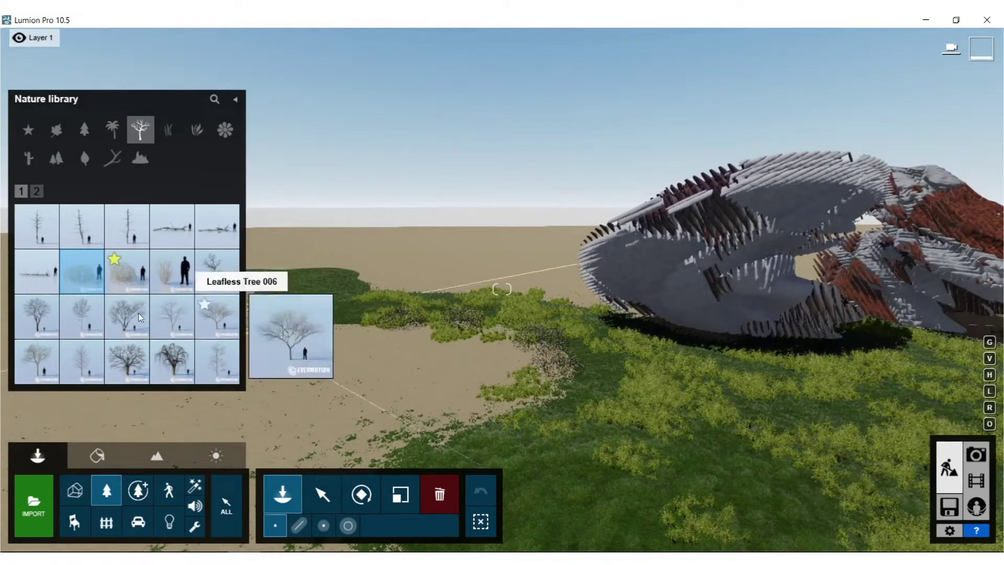
left_click(173, 272)
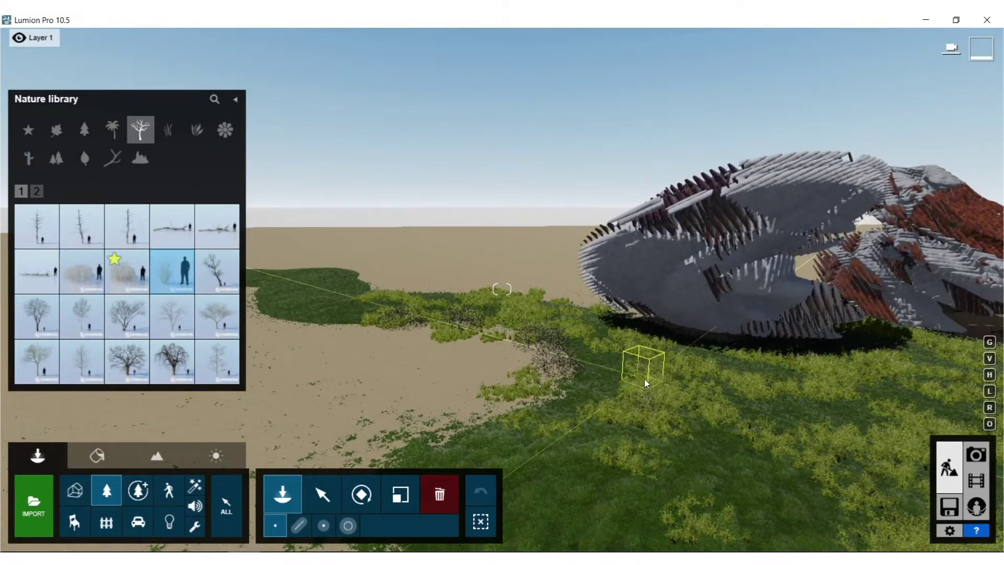
right_click_drag(862, 456, 922, 480)
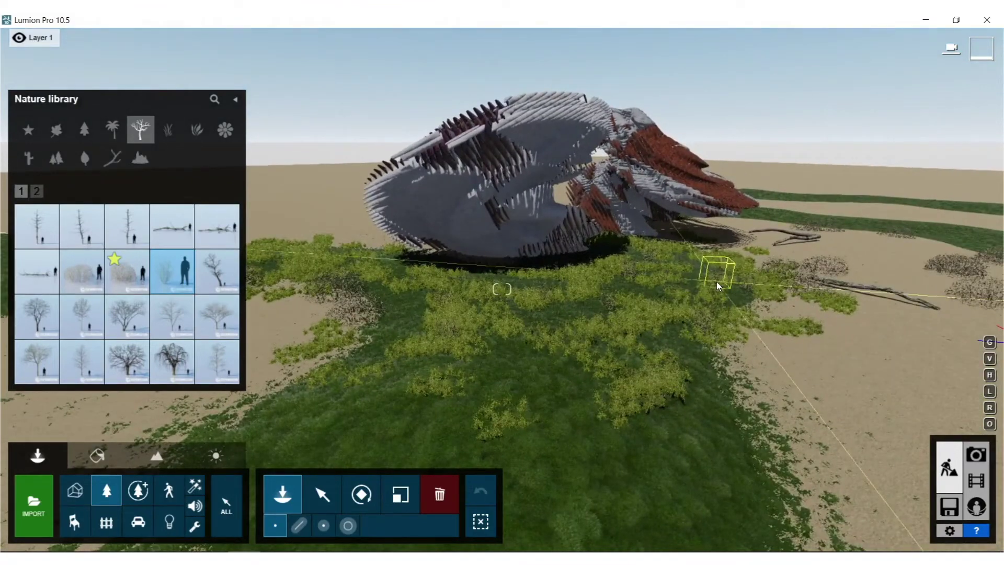
right_click_drag(687, 302, 560, 277)
Paint the starred rounded leafless shrub across the green strips and surrounding sand at a low density
left_click(124, 274)
right_click_drag(124, 274, 388, 470)
left_click(344, 532)
mouse_move(468, 162)
right_mouse_down()
mouse_move(467, 115)
mouse_move(366, 519)
right_mouse_up()
left_click(457, 510)
mouse_move(408, 397)
right_mouse_down()
mouse_move(437, 375)
mouse_move(430, 288)
right_mouse_up()
mouse_move(430, 288)
left_mouse_down()
mouse_move(313, 393)
mouse_move(453, 488)
left_mouse_up()
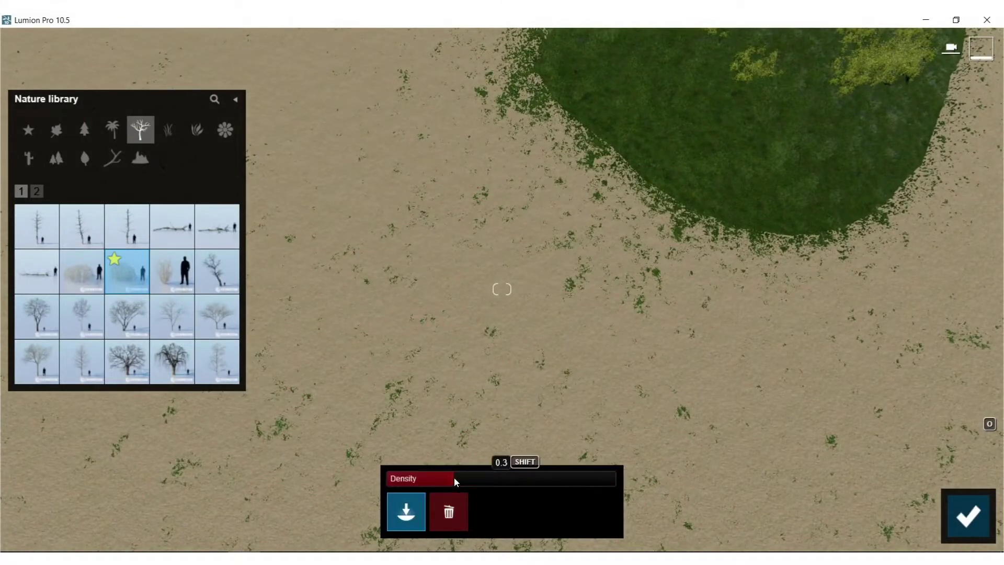
left_click(434, 477)
mouse_move(449, 408)
right_mouse_down()
mouse_move(472, 299)
mouse_move(475, 418)
mouse_move(473, 336)
right_mouse_up()
key("s")
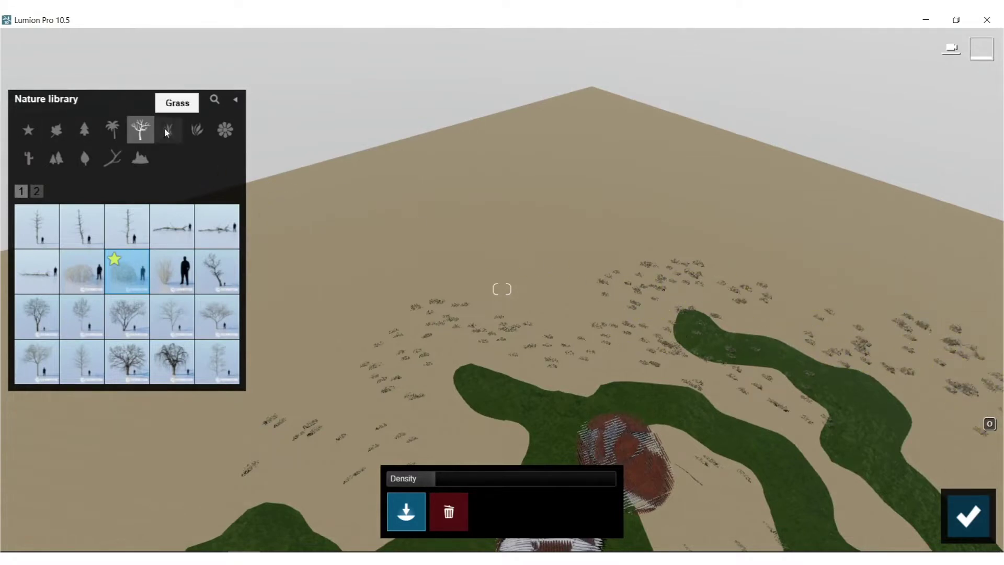
Place single bare-tree clusters from the Clusters category in long arcs across the sand behind the shrubs
left_click(56, 157)
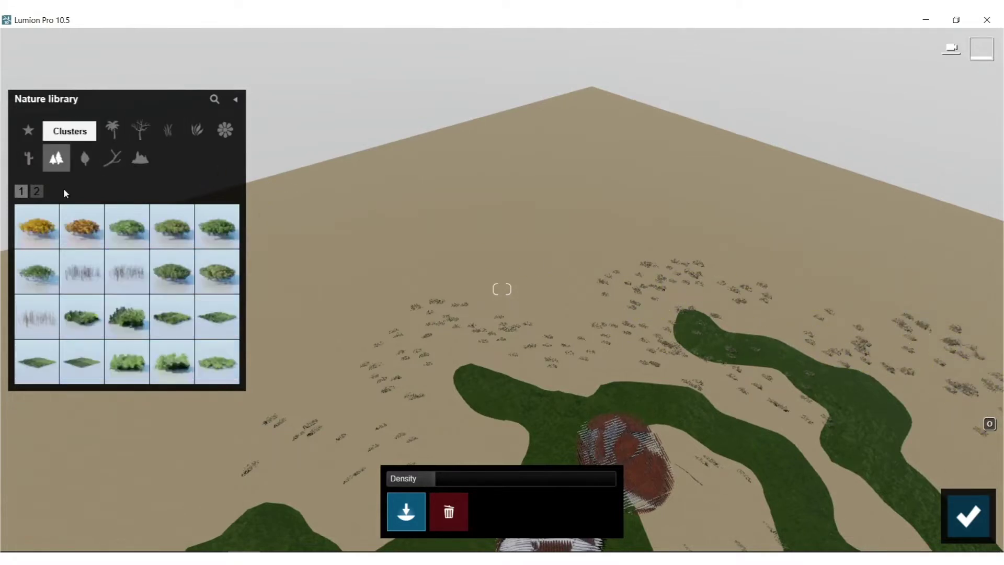
left_click(96, 278)
left_click(950, 510)
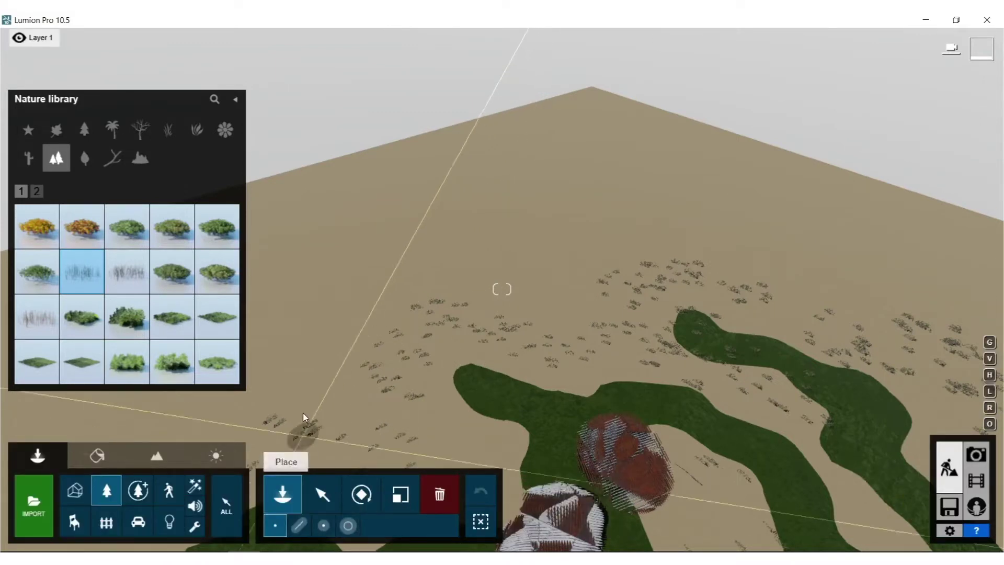
mouse_move(275, 349)
left_mouse_down()
mouse_move(282, 314)
mouse_move(382, 272)
mouse_move(581, 238)
mouse_move(680, 236)
mouse_move(829, 267)
mouse_move(952, 303)
mouse_move(969, 323)
mouse_move(824, 249)
mouse_move(595, 209)
mouse_move(424, 210)
mouse_move(263, 258)
left_mouse_up()
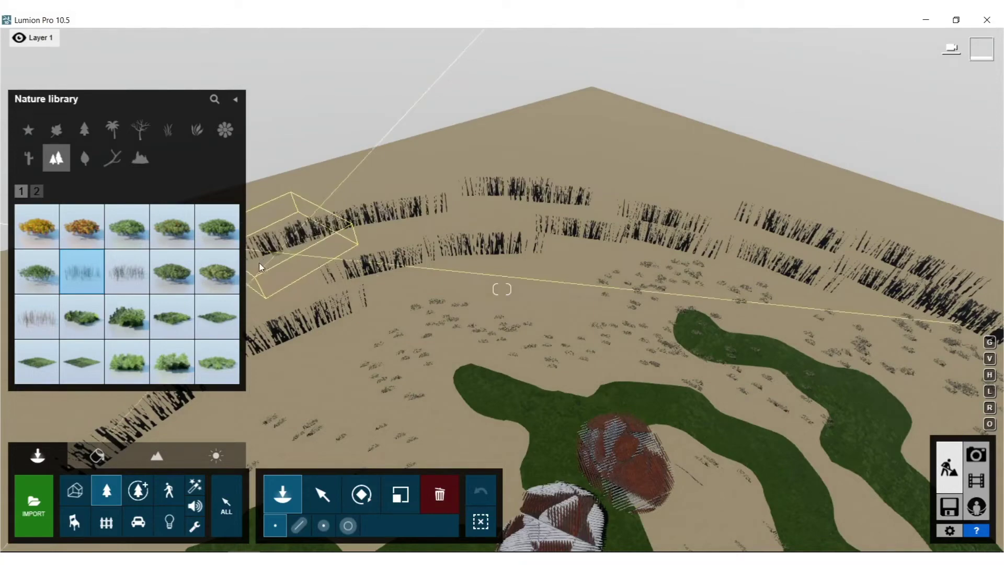
Add more bare-tree clusters to fill the gaps and extend the outer arc of the background tree line
right_click_drag(381, 288, 332, 260)
left_click(335, 261)
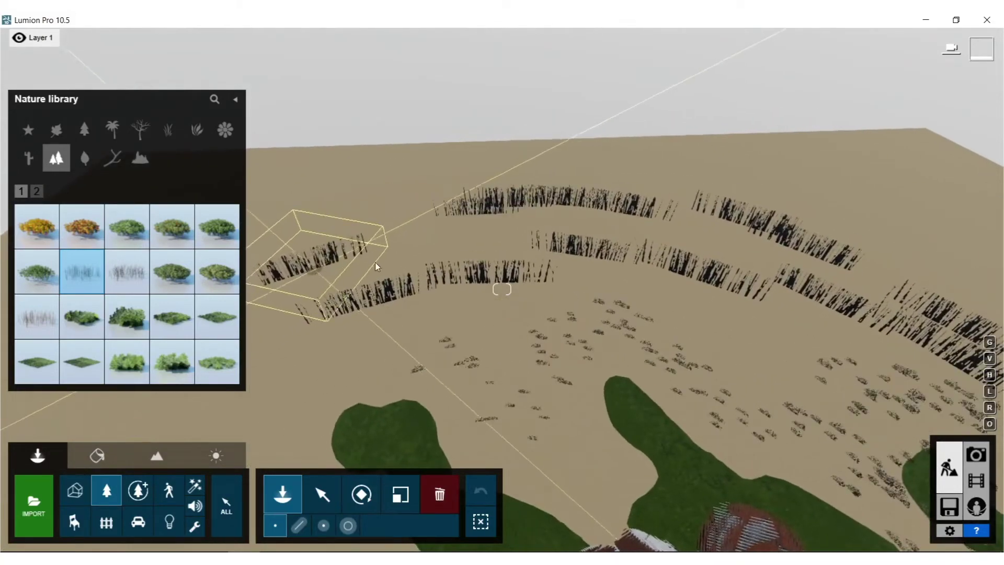
left_click(421, 238)
left_click(508, 222)
left_click(745, 202)
left_click(837, 212)
left_click(921, 233)
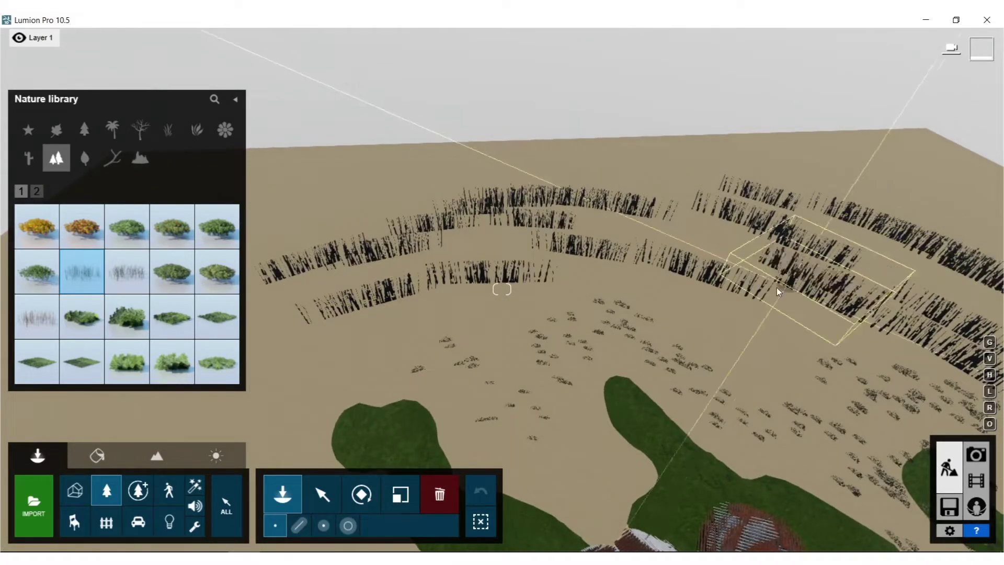
Continue the bare-tree clusters around the far side of the looping green strip to extend the tree line
right_click_drag(785, 280, 842, 309)
right_click_drag(648, 149, 679, 163)
left_click(626, 162)
left_click(771, 161)
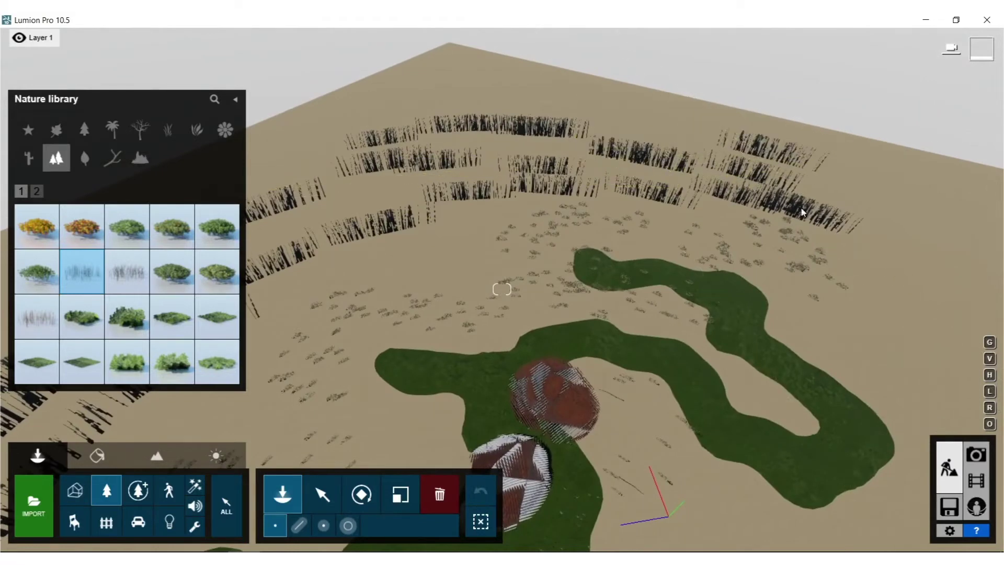
left_click(832, 216)
left_click(904, 250)
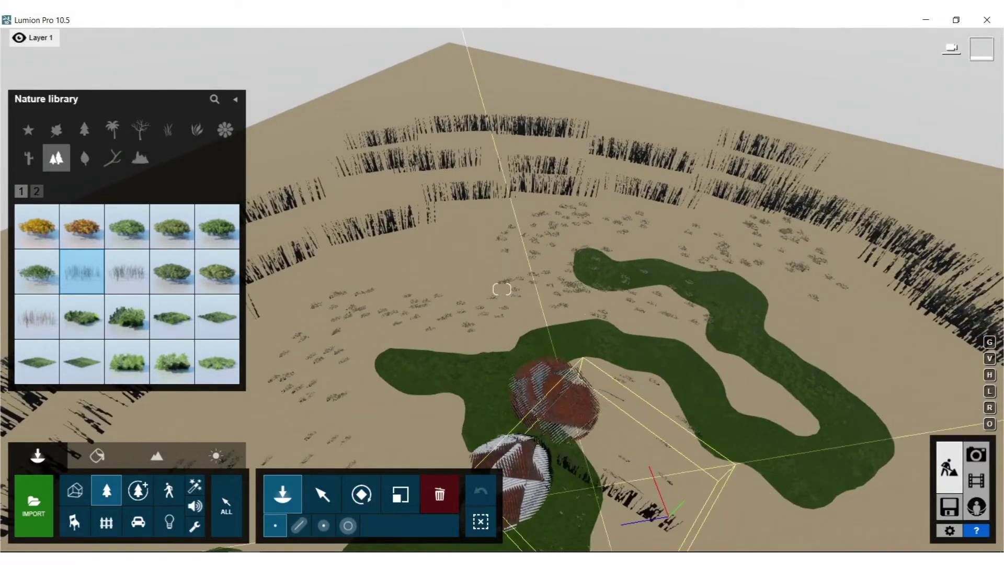
Place the 2D couple holding hands, People2D H Caucasian 0006, on the grass in front of the contour forms
left_click(170, 492)
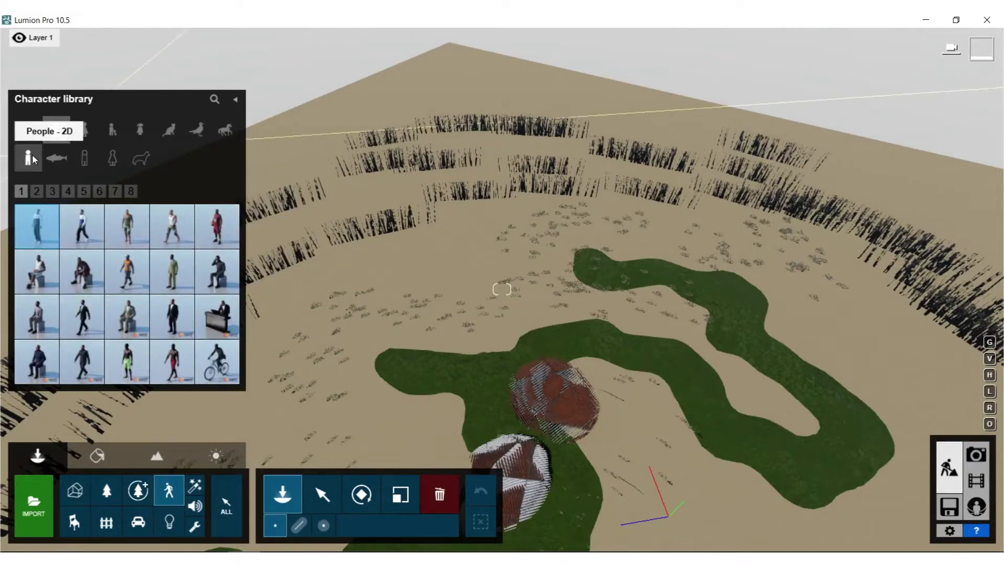
left_click(32, 158)
right_click_drag(625, 173, 683, 225)
scroll(635, 292, "up", 4)
scroll(680, 221, "up", 4)
right_click_drag(576, 171, 573, 100)
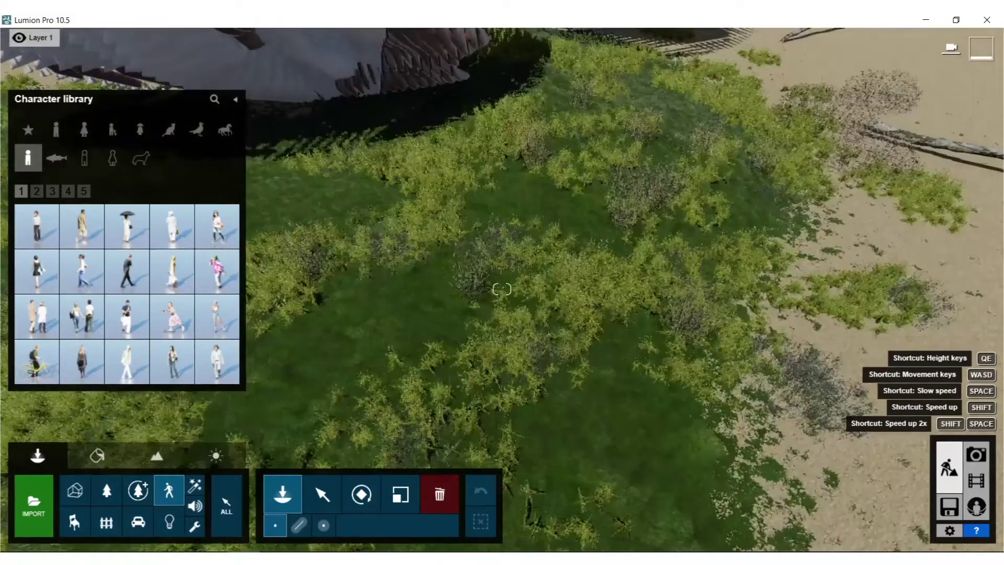
mouse_move(92, 318)
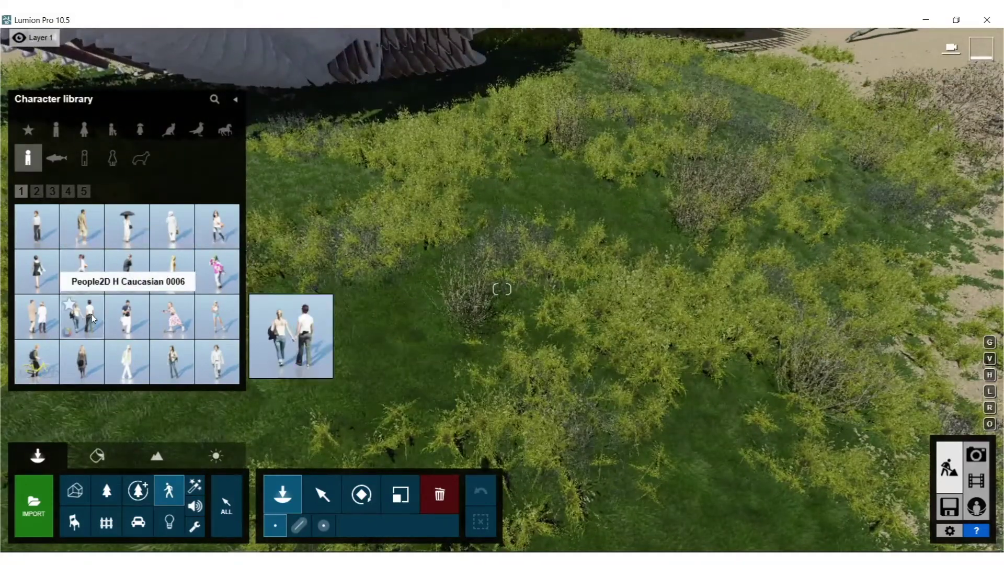
left_click(93, 318)
left_click(608, 240)
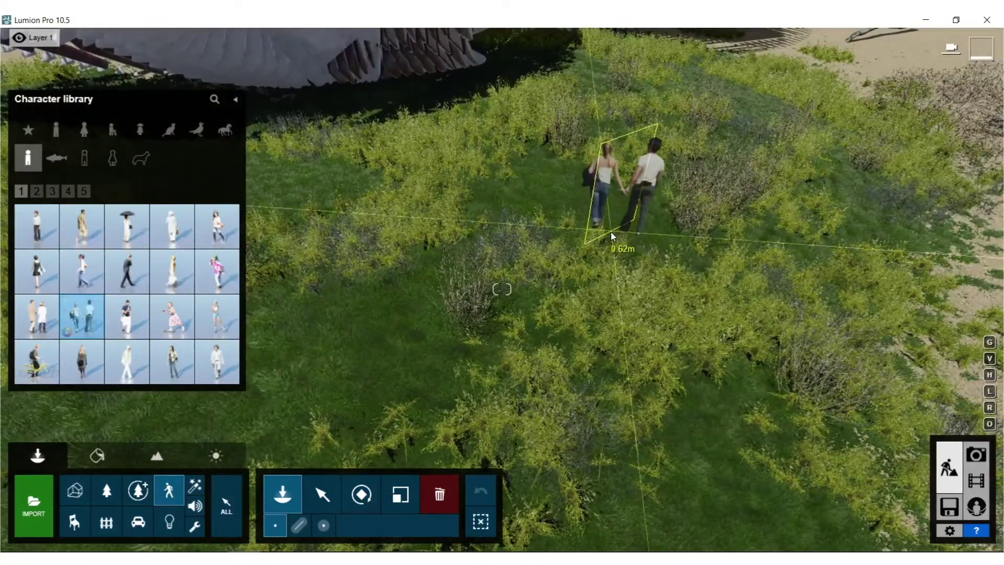
Lower the placed couple and move them across the ground to the open grass farther back
scroll(573, 325, "up", 4)
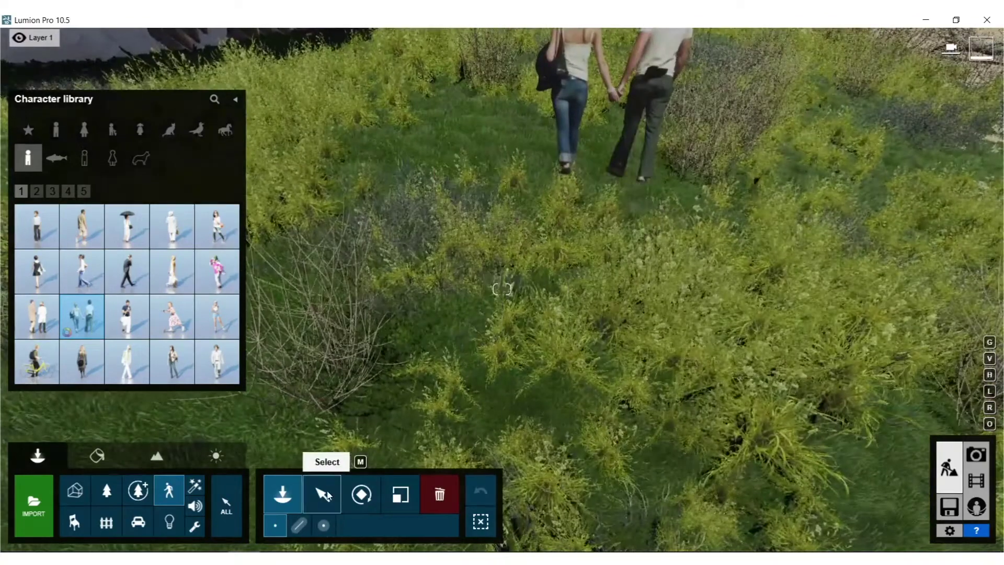
left_click(329, 495)
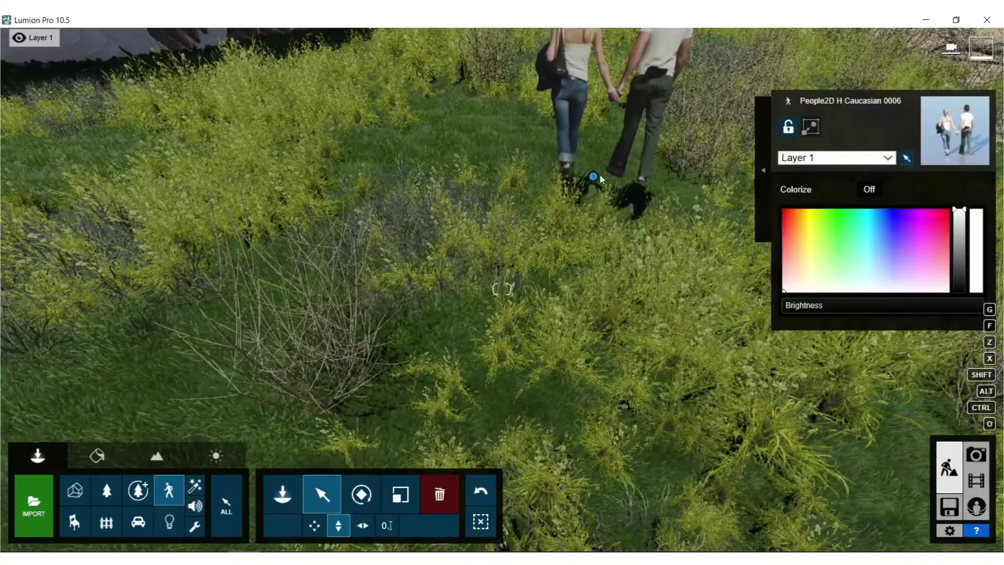
left_click_drag(589, 178, 594, 255)
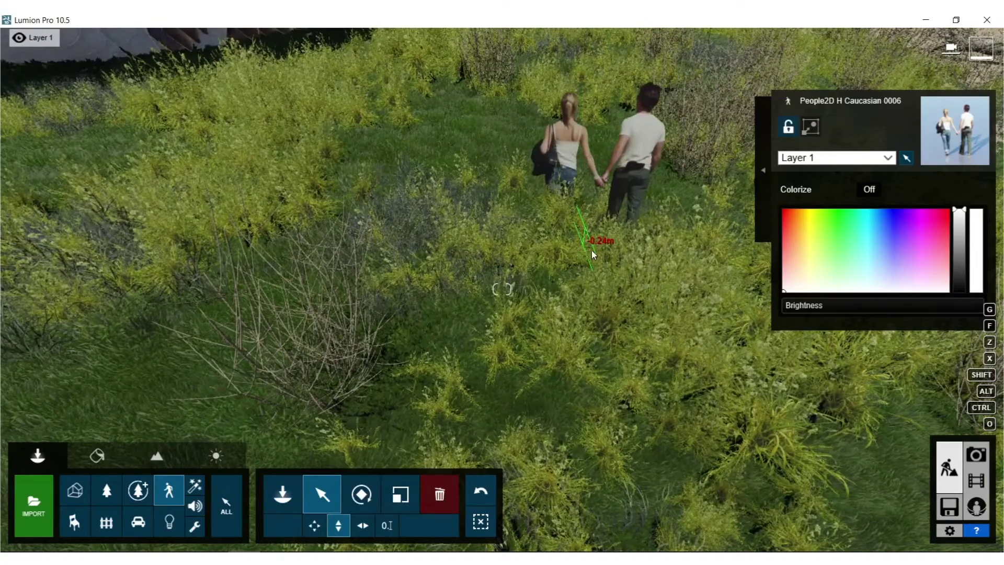
left_click(312, 529)
left_click_drag(581, 244, 549, 155)
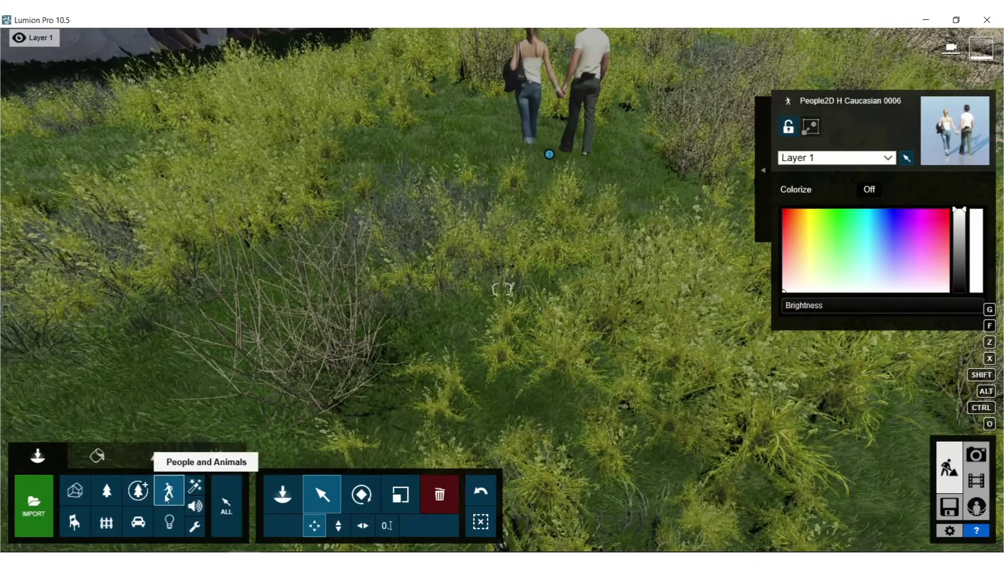
Place the last flying bird in the first row of the Birds category in the air around the contour forms
left_click(166, 498)
left_click(198, 126)
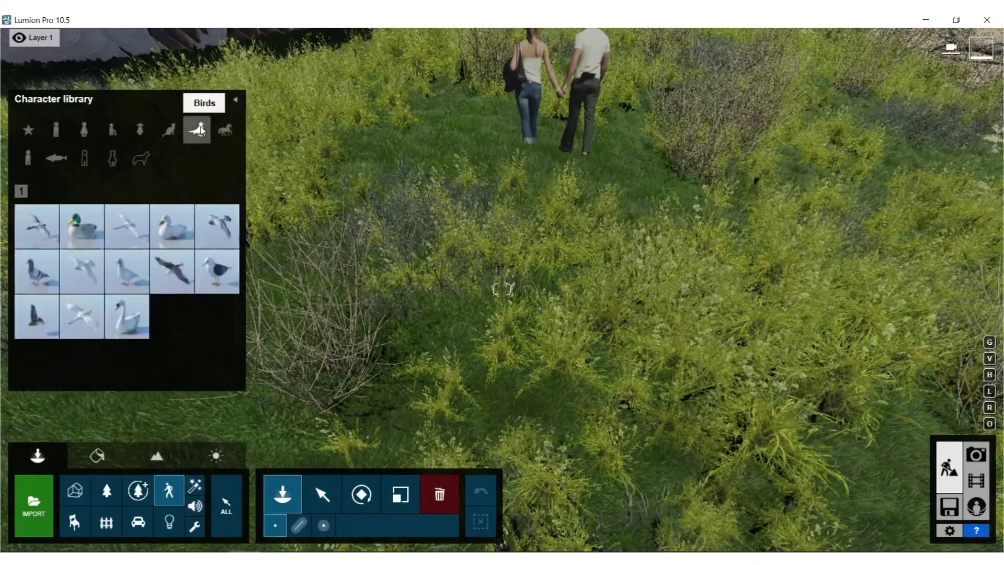
left_click(217, 228)
key("s")
right_click_drag(497, 361, 480, 286)
left_click(491, 258)
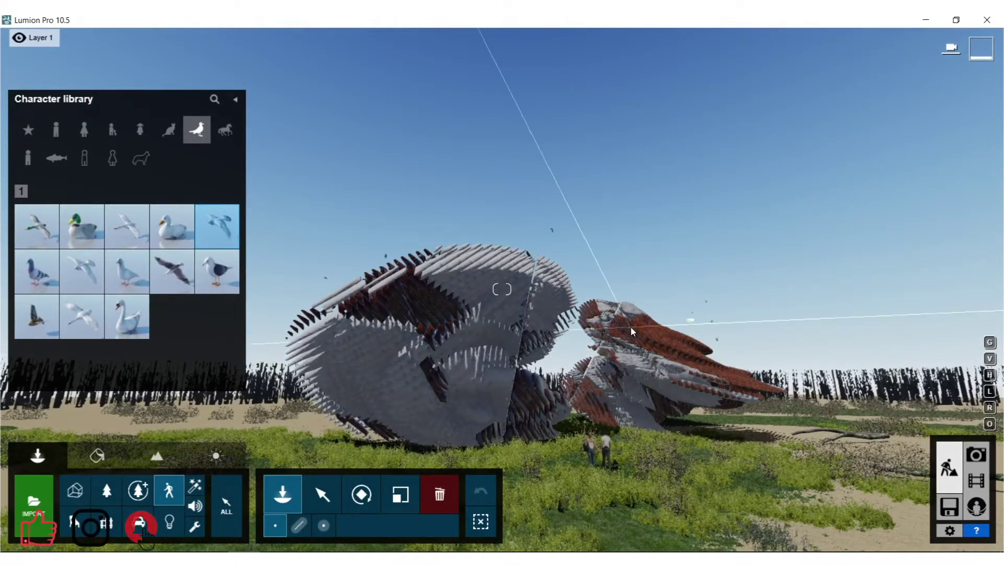
Switch to Photo mode and apply the Realistic style to the first photo
left_click(977, 454)
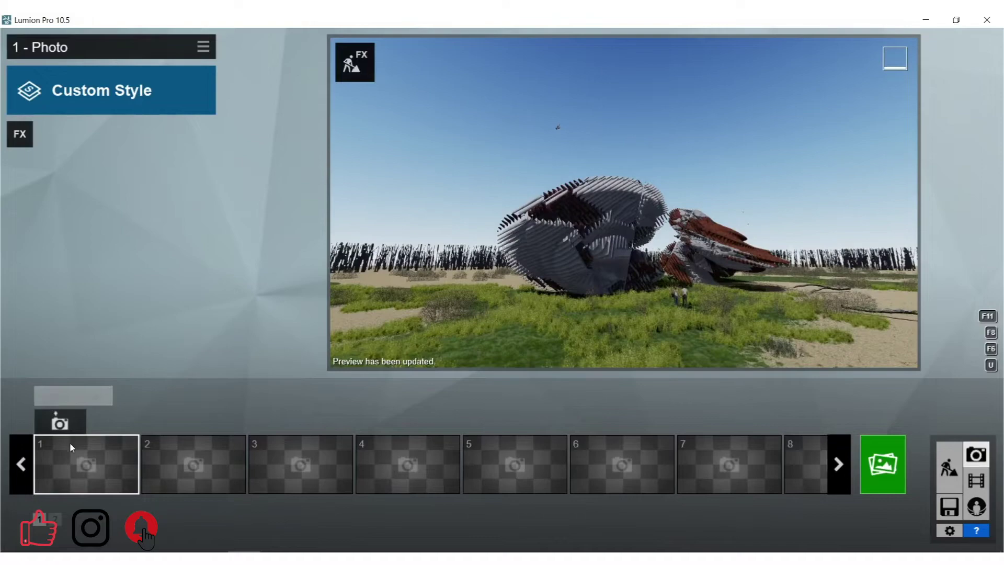
left_click(116, 108)
left_click(497, 171)
Frame the photo closer on both contour forms with the couple in view, updating the preview to check it
key("w")
right_click_drag(624, 203, 575, 220)
key("s")
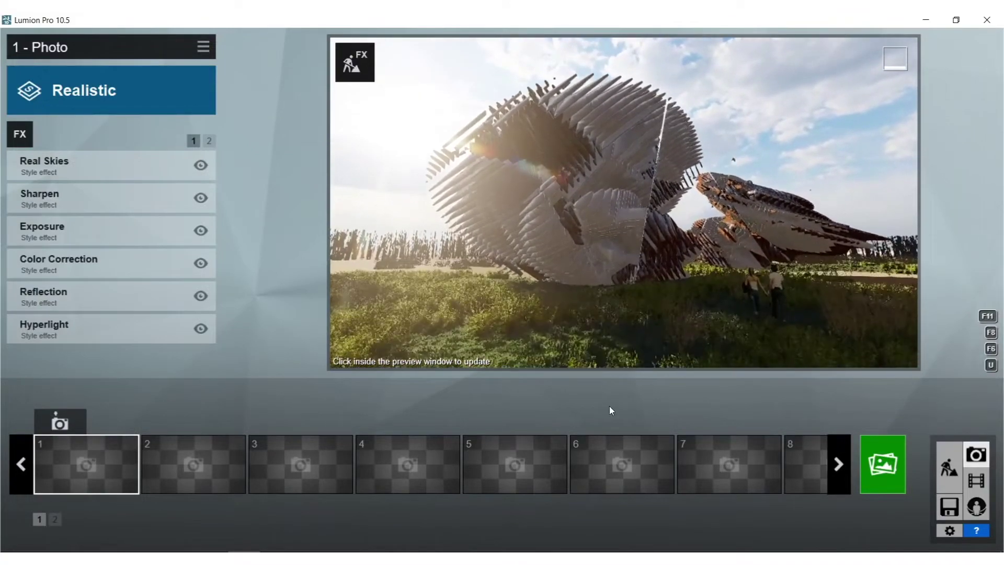
left_click(584, 250)
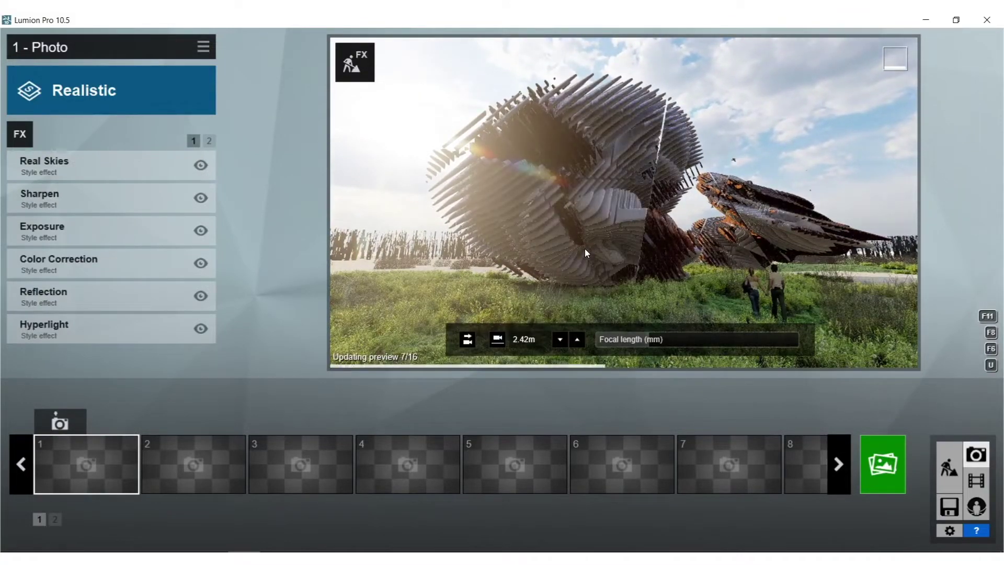
key("a")
right_click_drag(586, 249, 609, 243)
key("w")
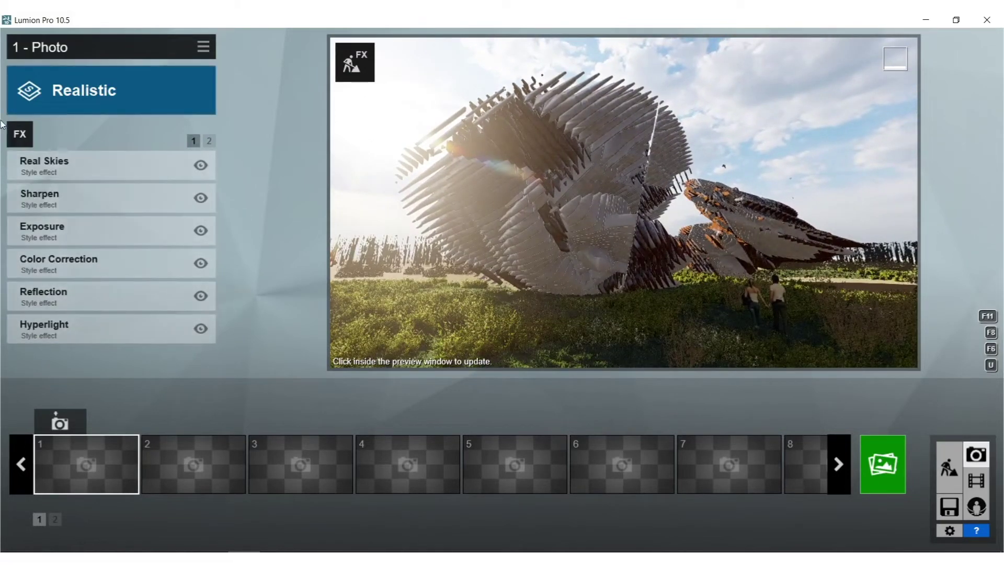
Add the 2-Point Perspective camera effect to the photo and slightly re-aim the view
left_click(20, 134)
left_click(251, 227)
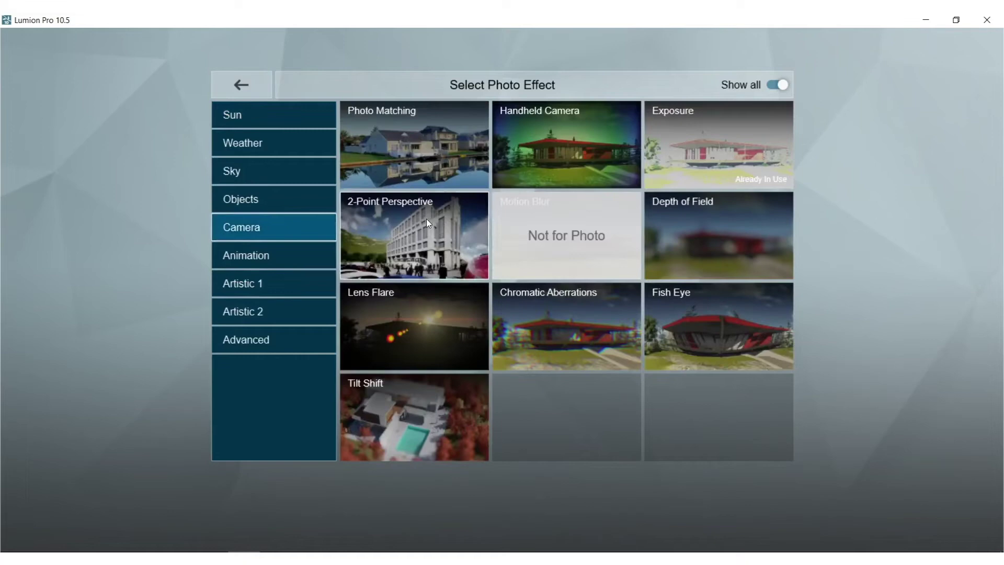
left_click(429, 218)
right_click_drag(554, 175, 522, 176)
Add the Precipitation weather effect to the photo and return to the effects list
left_click(20, 134)
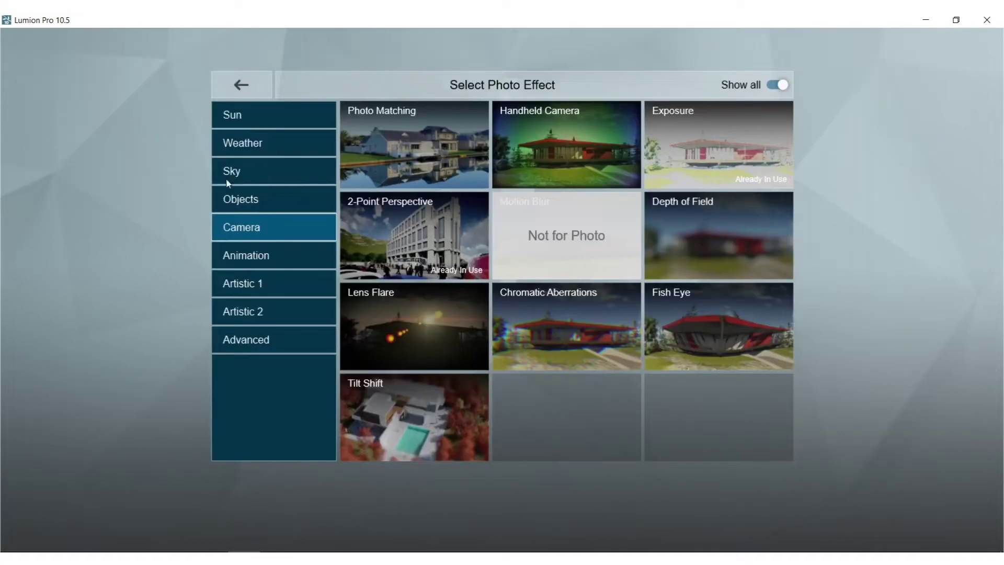
left_click(243, 144)
left_click(683, 148)
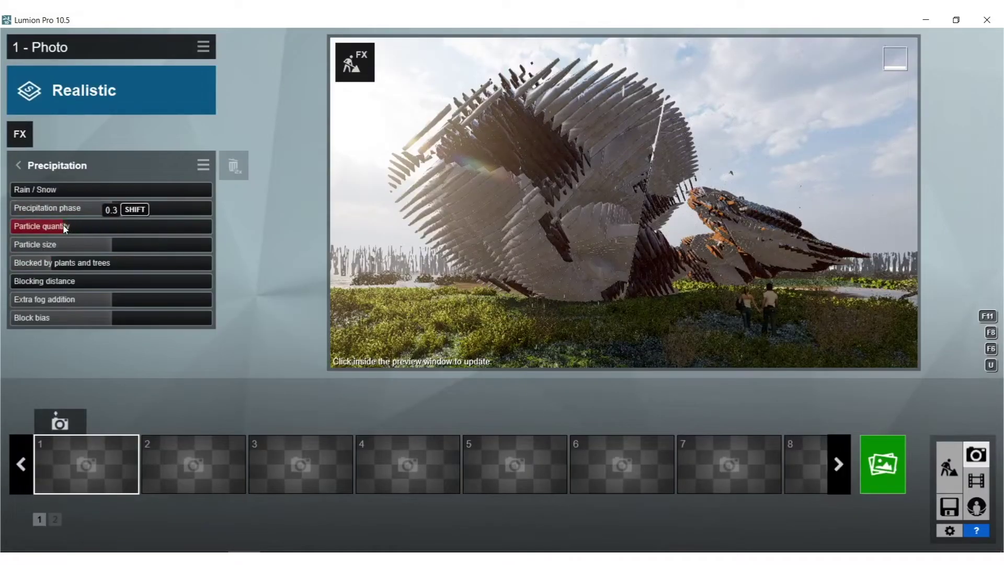
left_click(20, 165)
Add the Fog effect, raise its density slightly above half and its falloff to about half, and update the preview
left_click(19, 134)
left_click(407, 172)
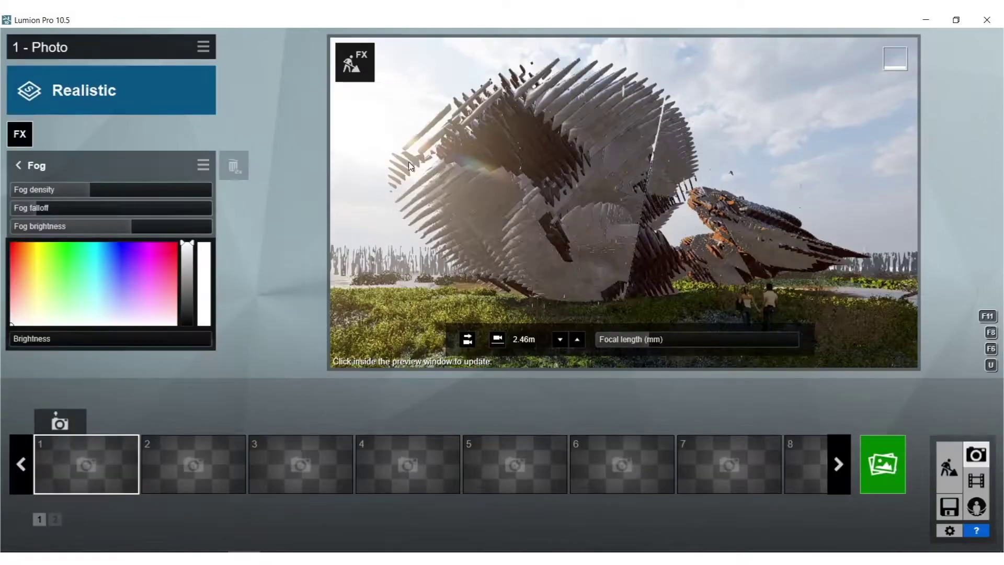
left_click_drag(81, 195, 134, 199)
left_click_drag(37, 209, 144, 210)
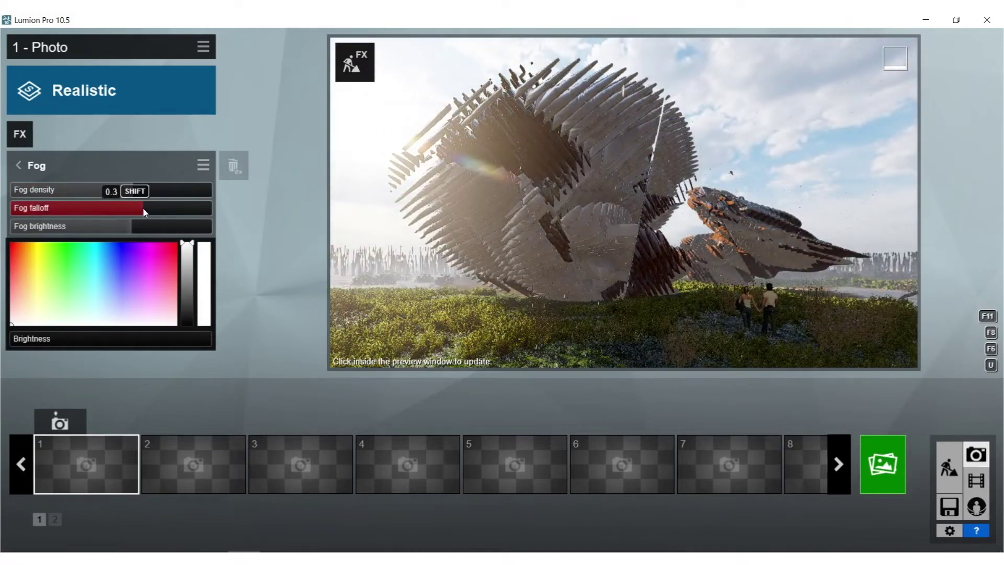
left_click(425, 254)
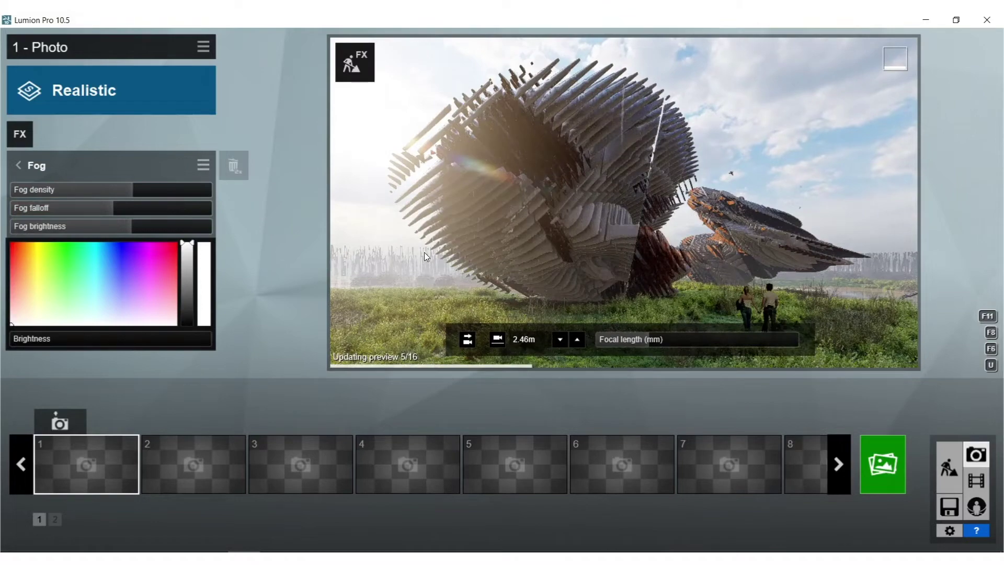
Pull the camera back slightly to reframe the forms and store the view in the first photo slot
right_click_drag(610, 241, 601, 232)
key("s")
right_click_drag(438, 322, 444, 329)
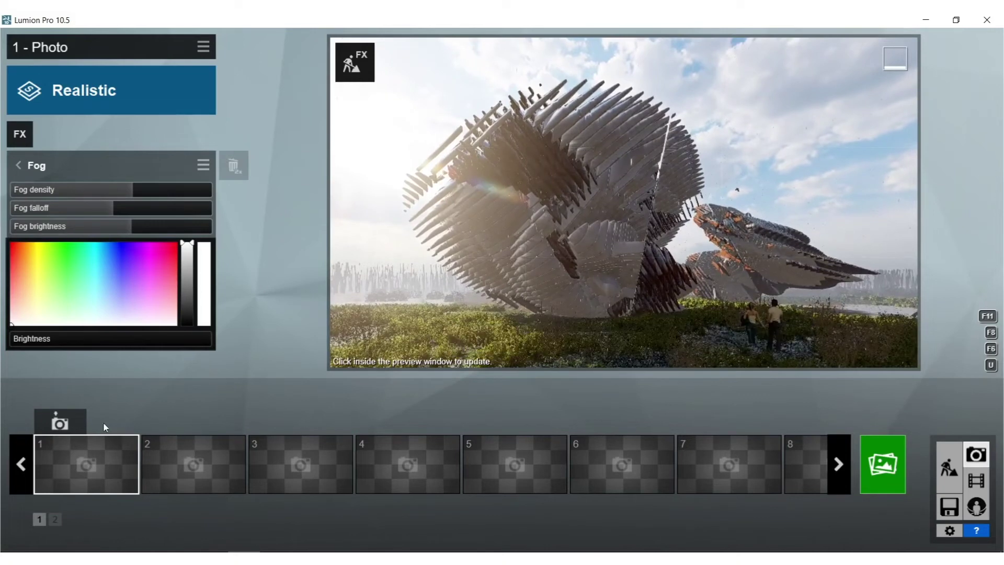
left_click(60, 422)
Set the Real Skies heading to about -46.8° after trying other sun directions
left_click(21, 135)
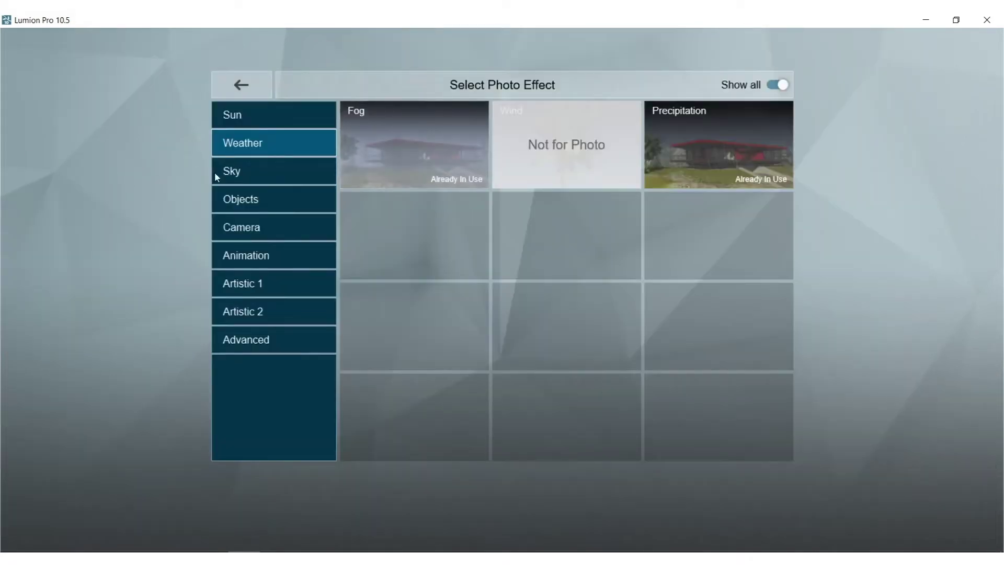
left_click(241, 84)
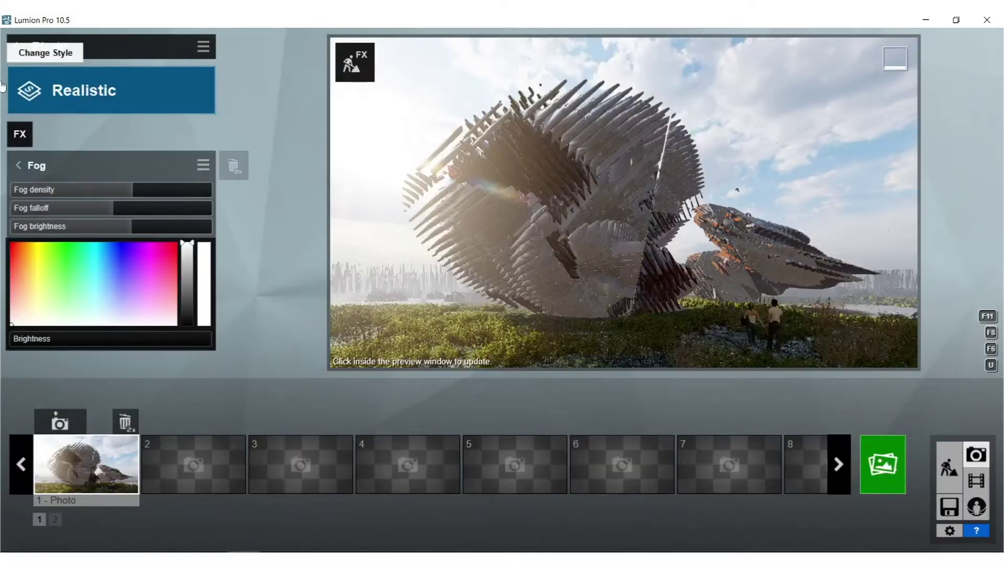
left_click(16, 163)
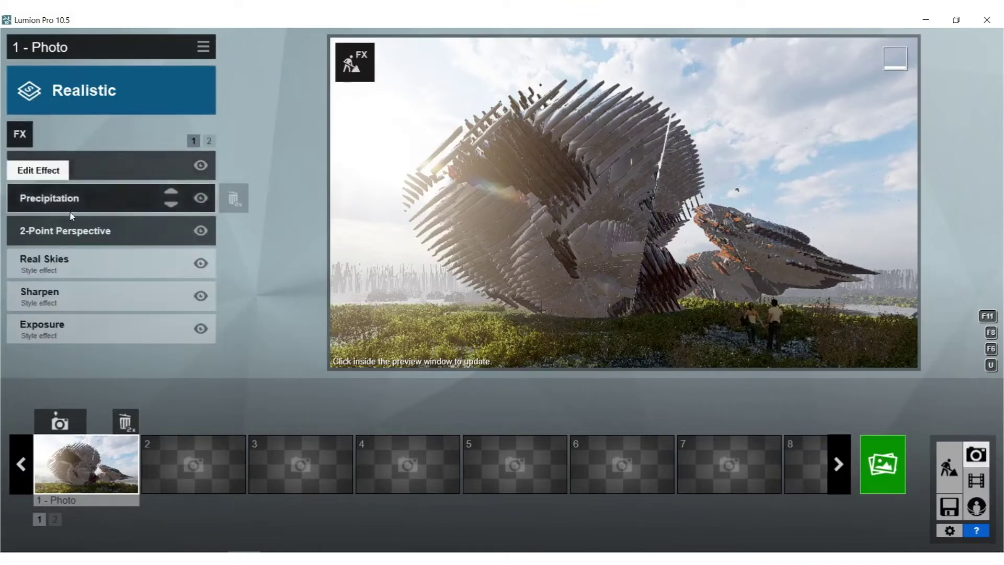
left_click(74, 262)
left_click(101, 247)
left_click_drag(101, 249, 203, 244)
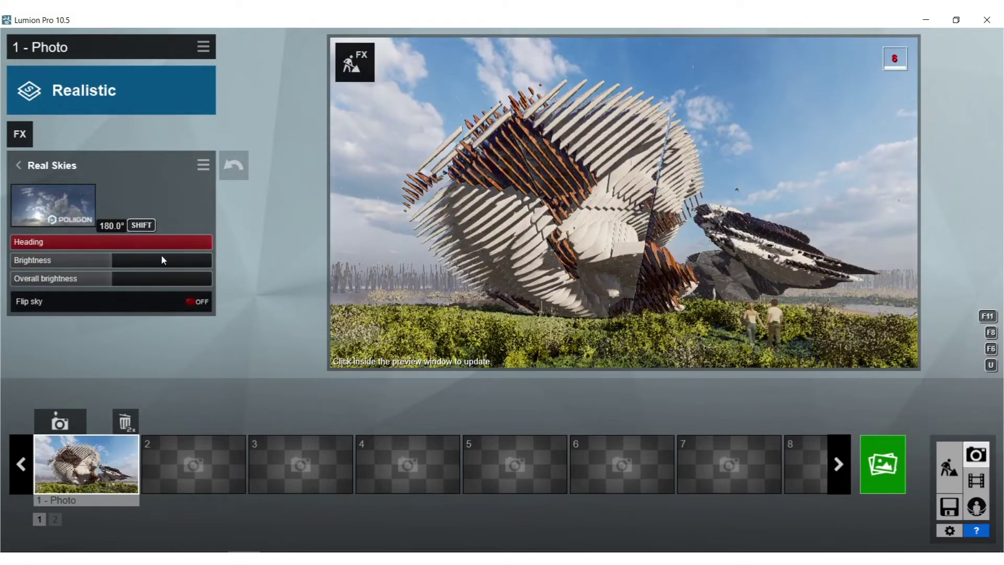
left_click(114, 248)
left_click(87, 243)
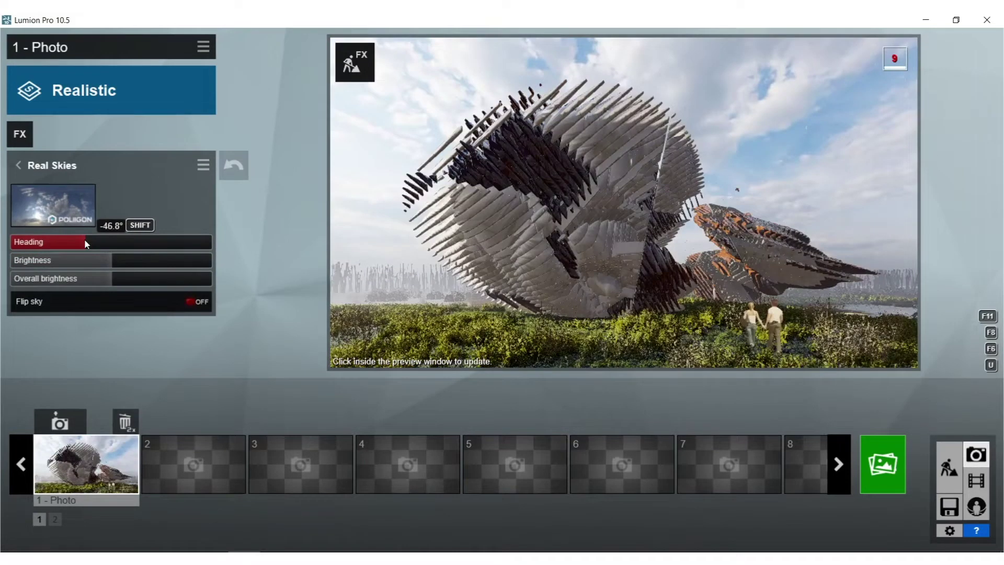
Compare Real Skies headings of about -91.2°, -76.0° and -44.4° in the preview and raise the sky brightness slightly above 1.0
left_click_drag(85, 241, 78, 240)
left_click(61, 239)
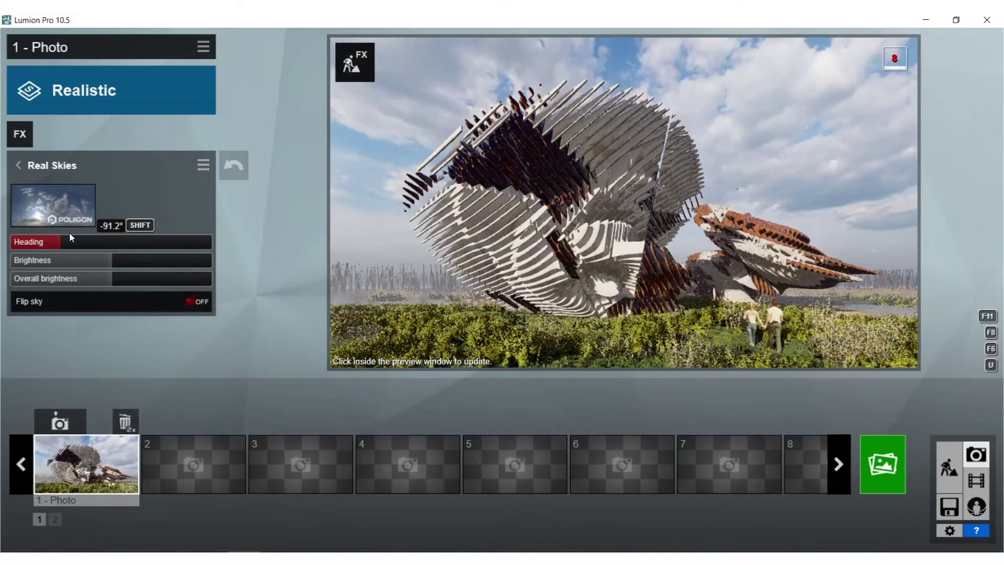
left_click(70, 235)
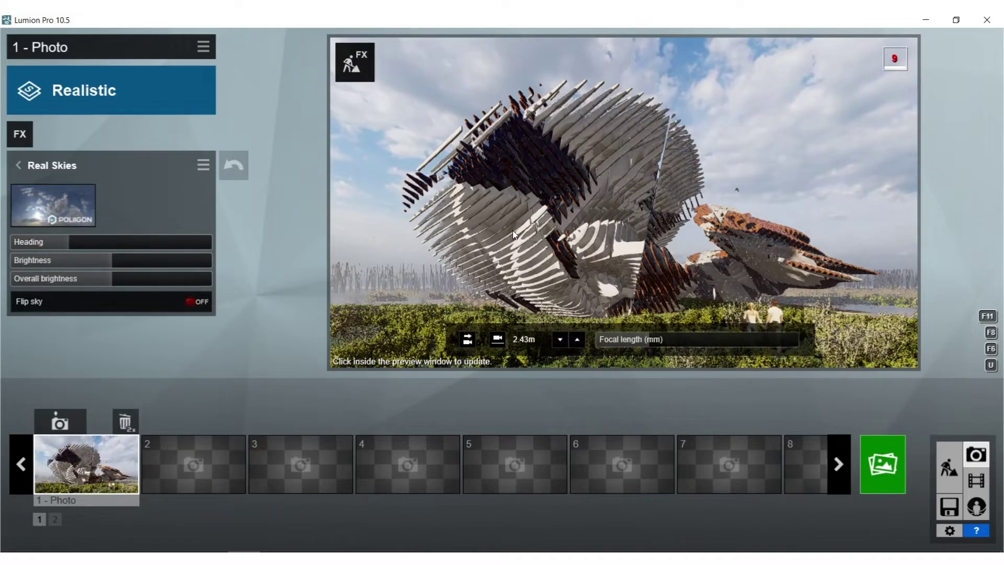
left_click(513, 231)
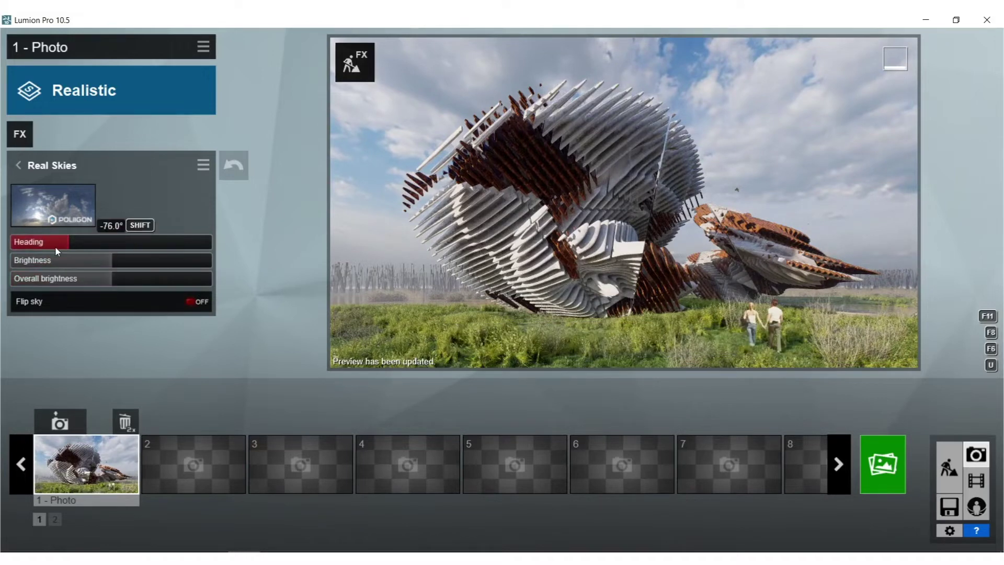
left_click_drag(74, 245, 87, 246)
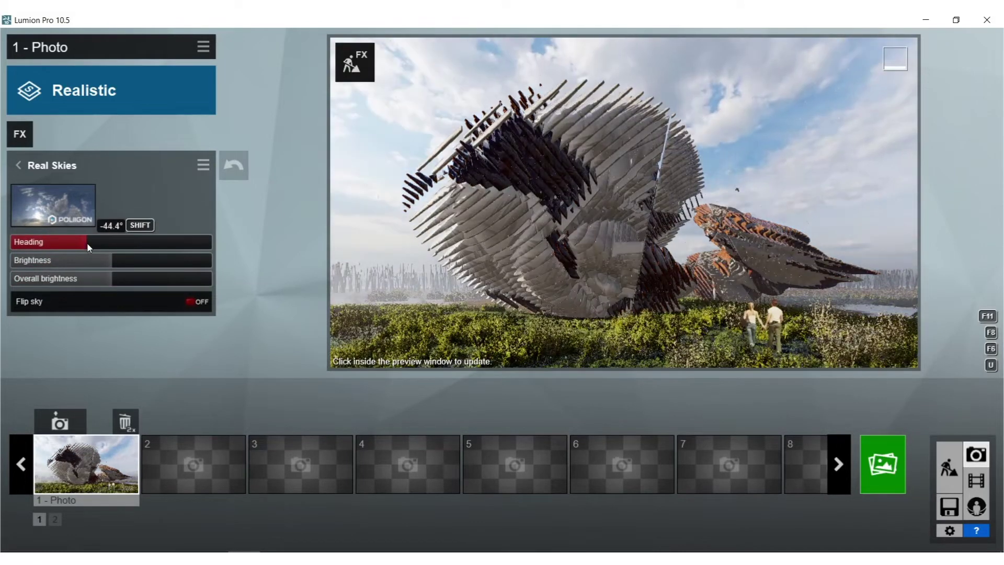
left_click(506, 243)
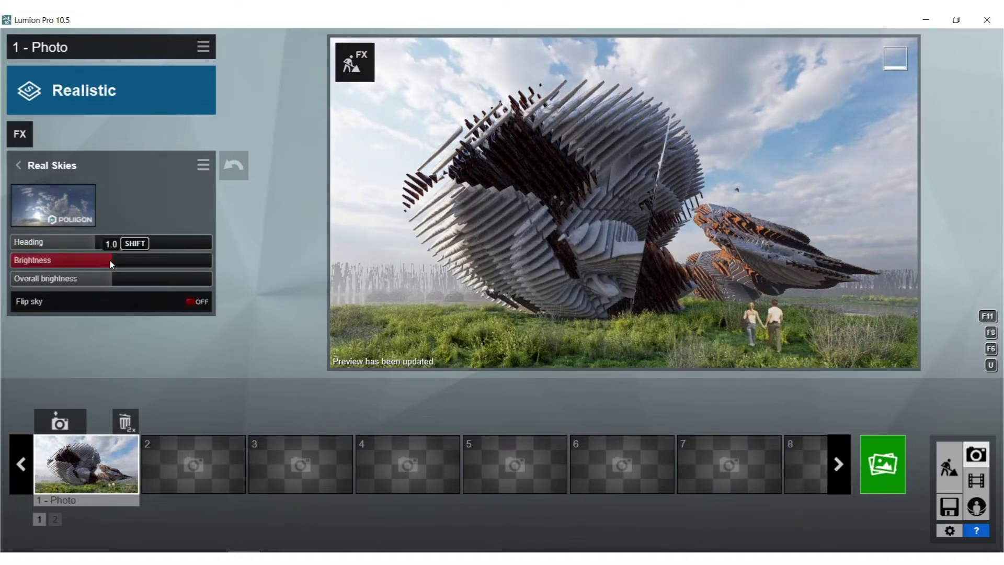
left_click_drag(110, 261, 43, 240)
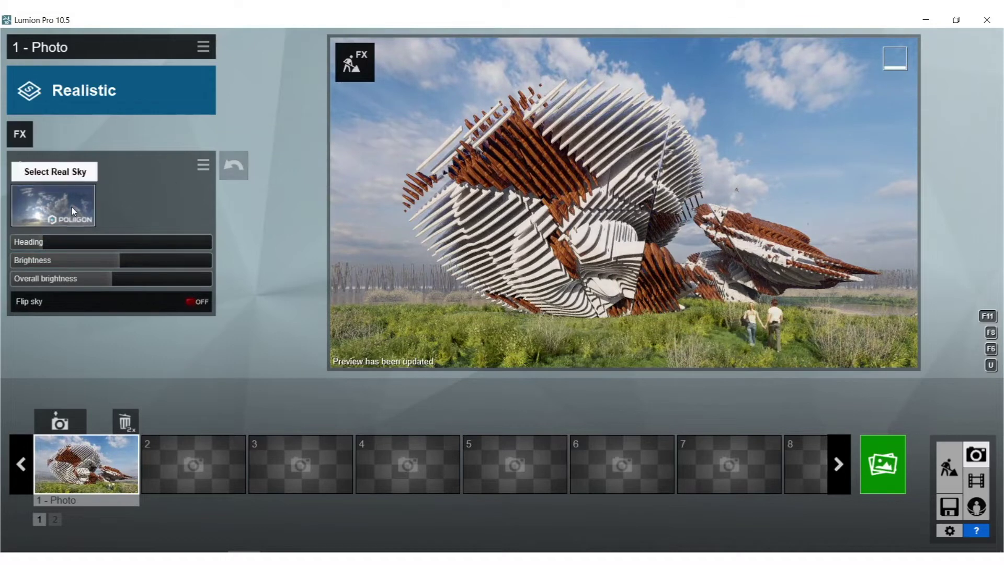
Try the fourth Evening sky with headings of 180° and about -141.4°, and update the preview
left_click(52, 202)
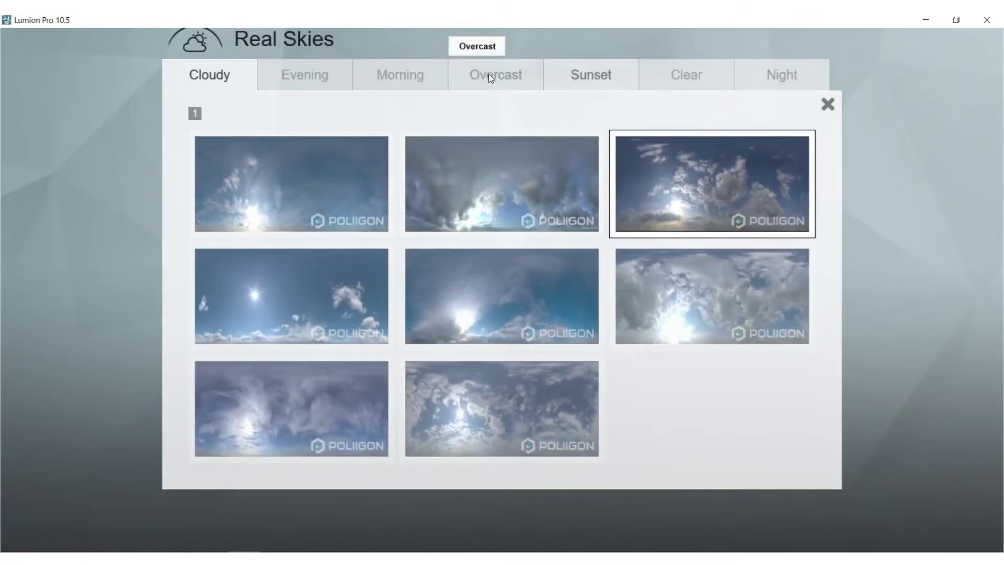
left_click(278, 79)
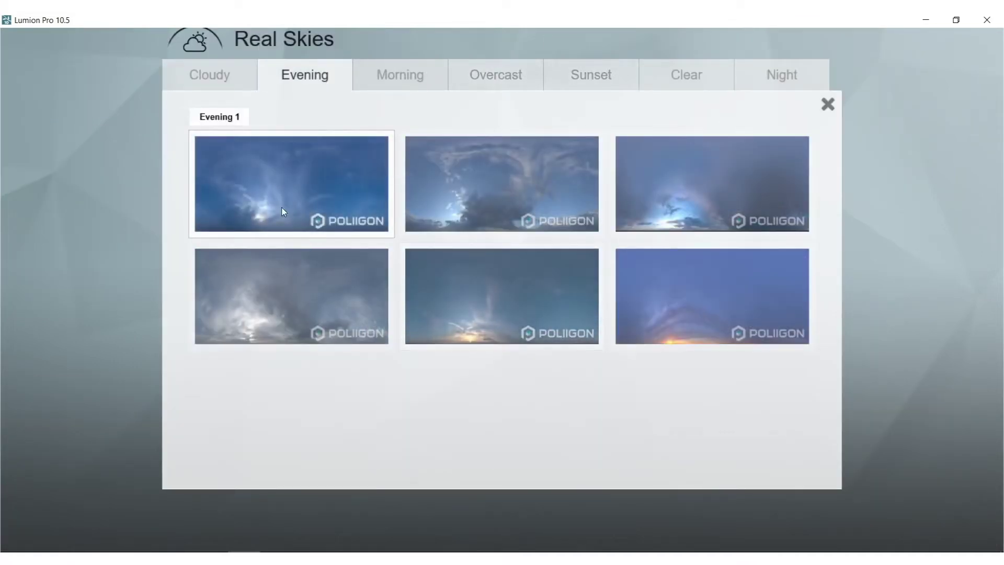
left_click(271, 299)
left_click_drag(43, 242, 277, 242)
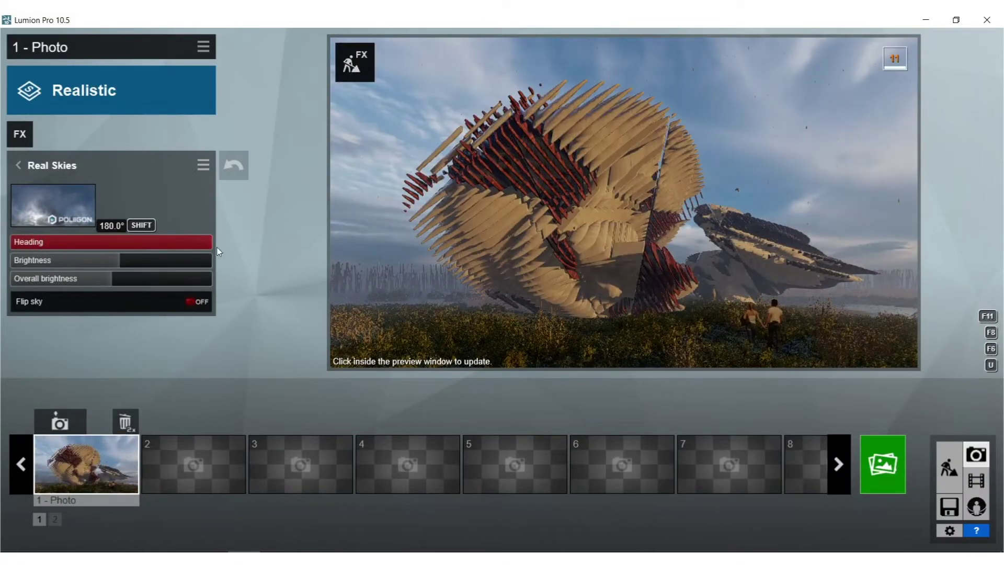
left_click_drag(130, 247, 33, 252)
left_click(400, 215)
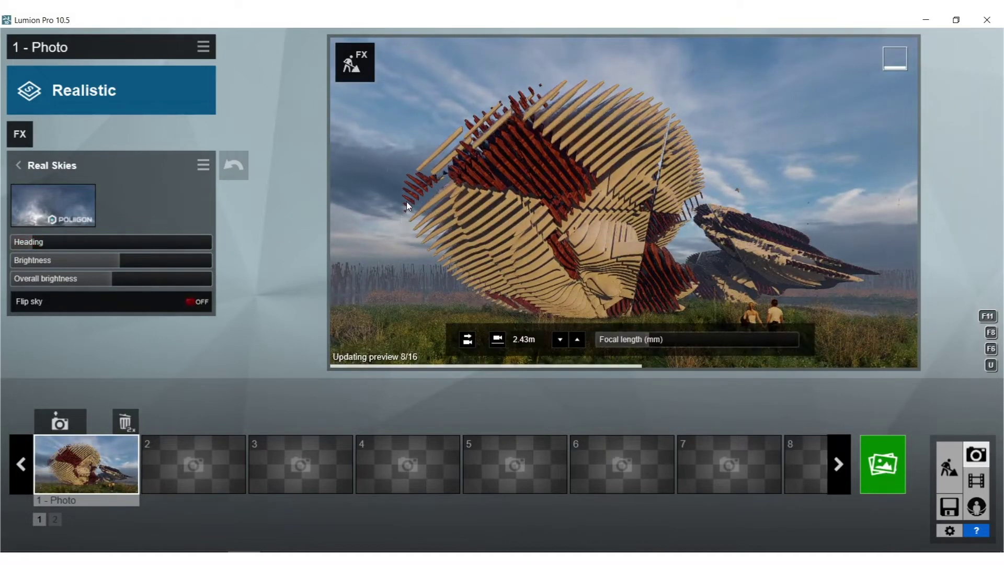
Choose the last Cloudy sky for Real Skies, set its heading to 180° after trying -74.8°, and update the preview
left_click(83, 194)
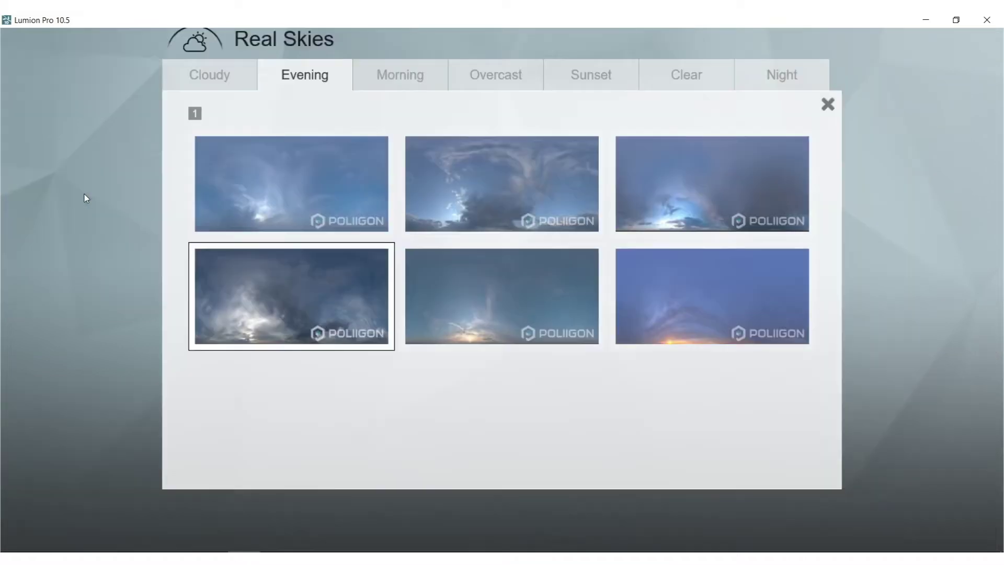
left_click(205, 74)
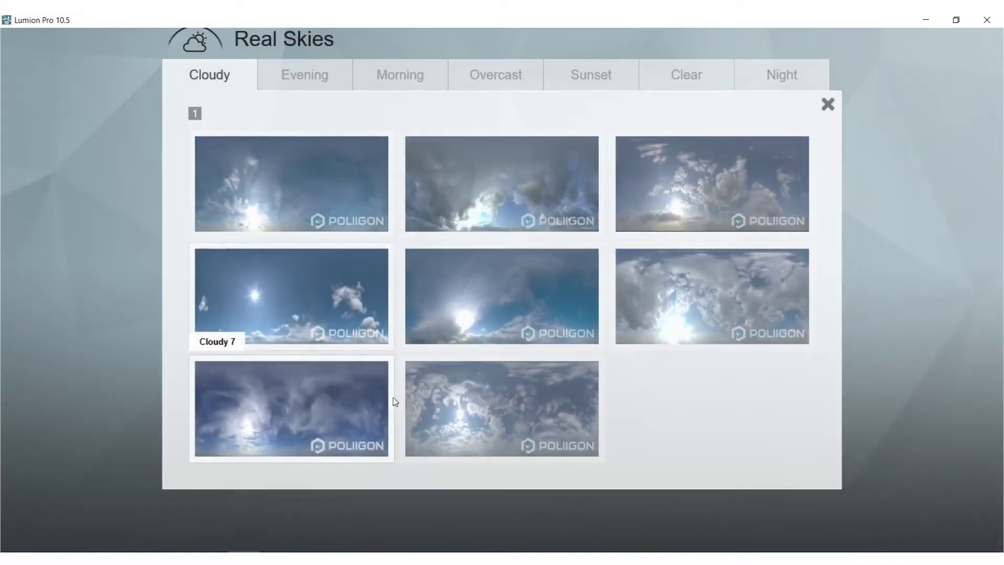
left_click(448, 415)
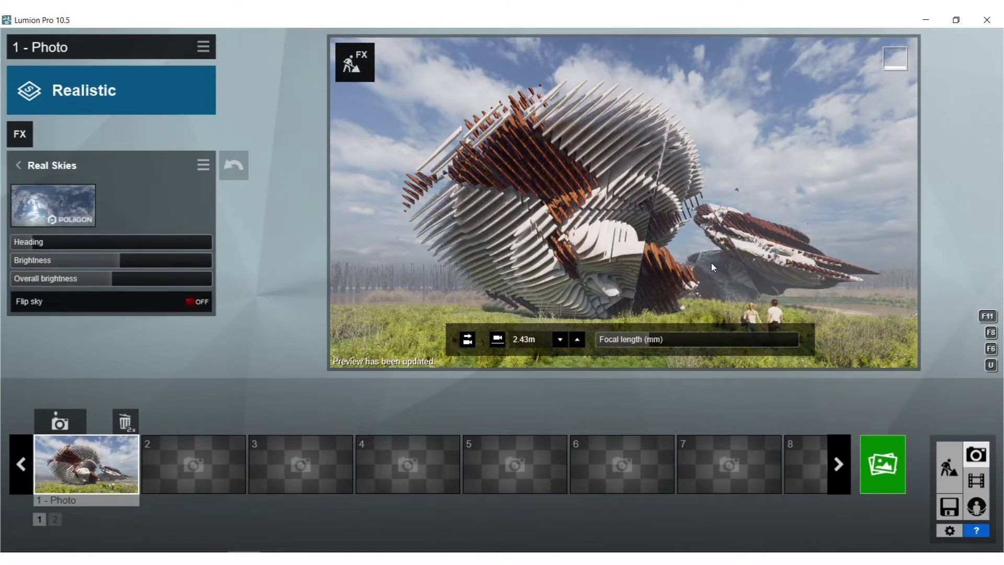
mouse_move(58, 240)
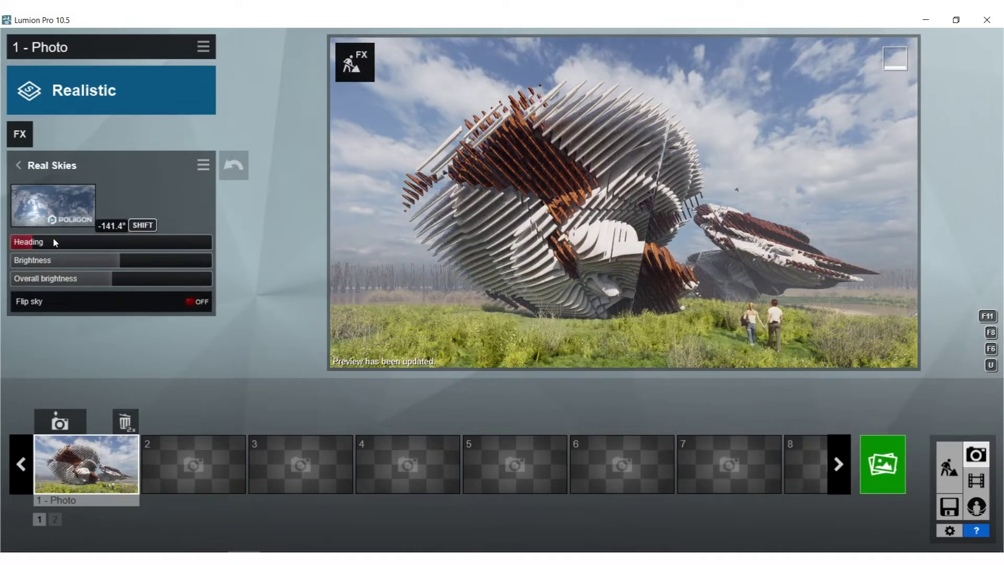
left_click_drag(31, 244, 70, 236)
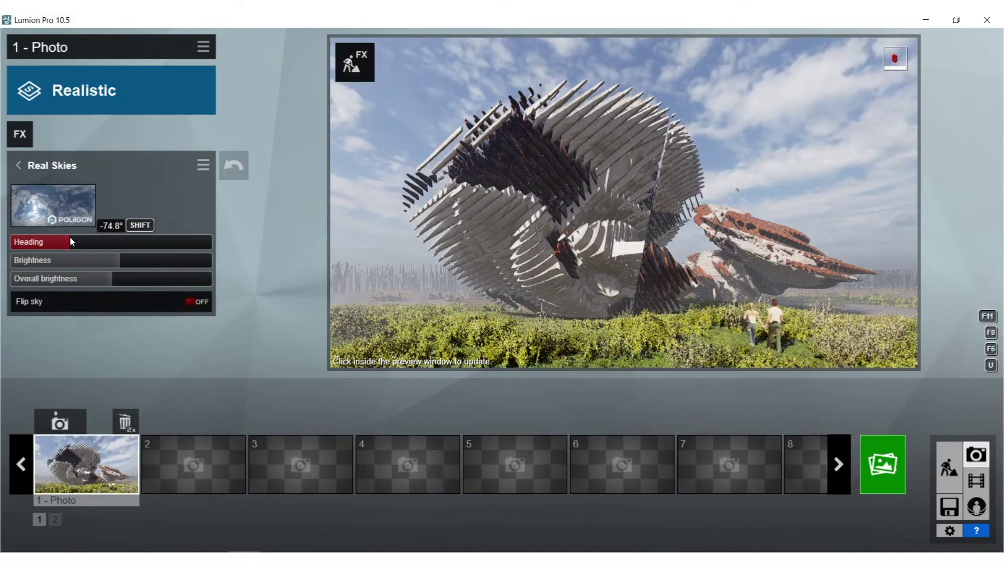
left_click(569, 248)
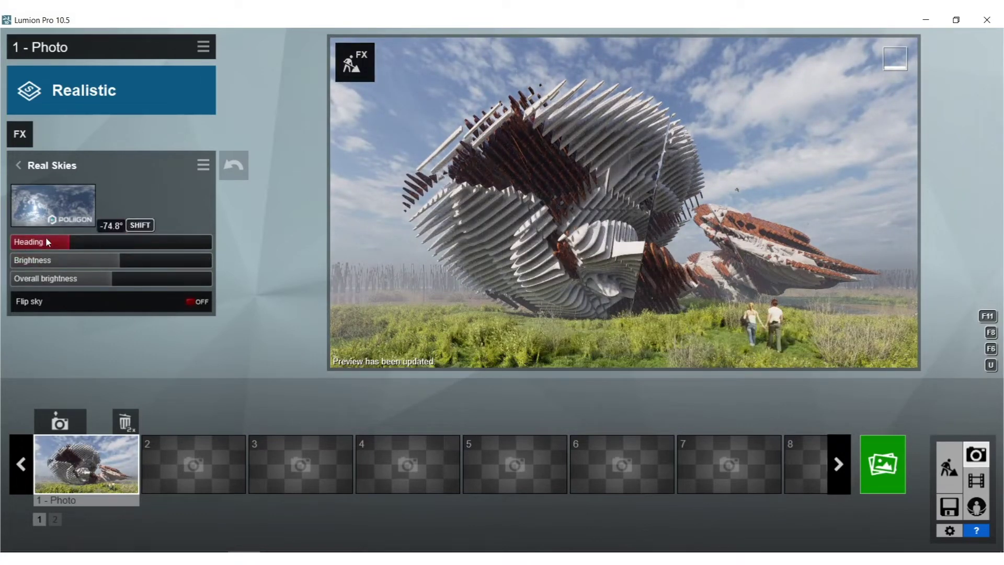
left_click_drag(63, 241, 254, 231)
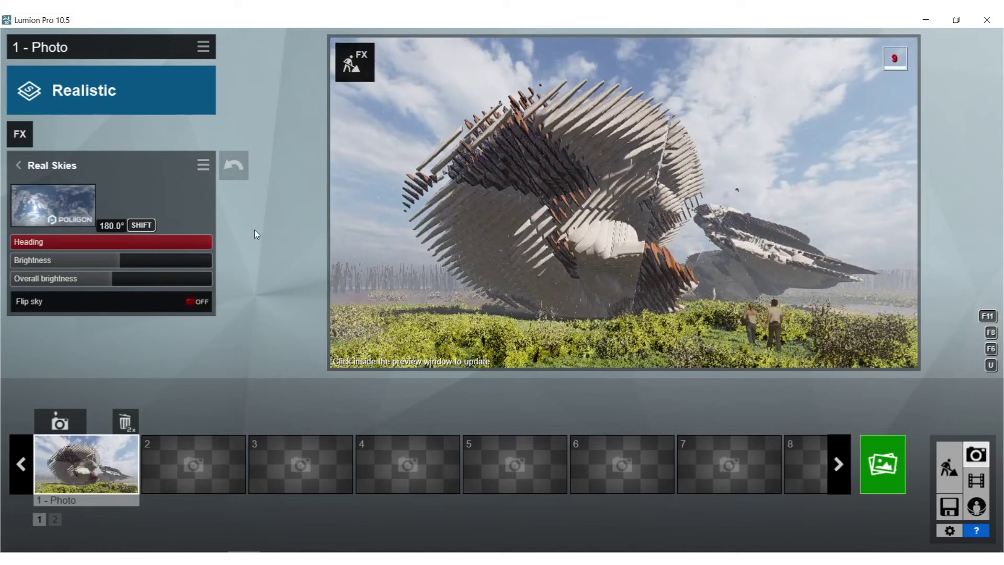
left_click(673, 176)
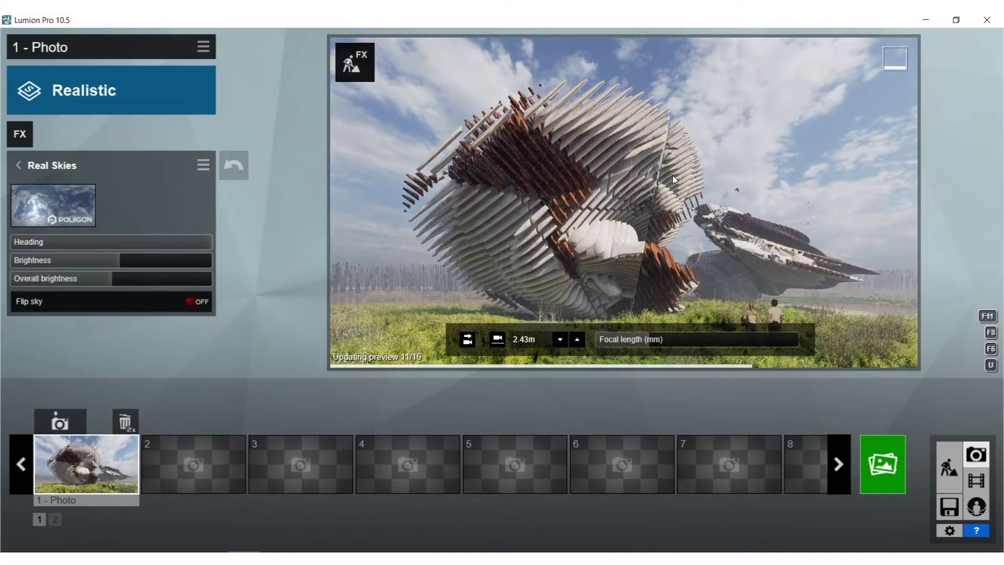
Reframe the forms slightly closer with the camera lowered to 2.32 m, update the preview, and store the view in the first photo slot
key("d")
right_click_drag(711, 177, 713, 173)
middle_click_drag(735, 196, 766, 294)
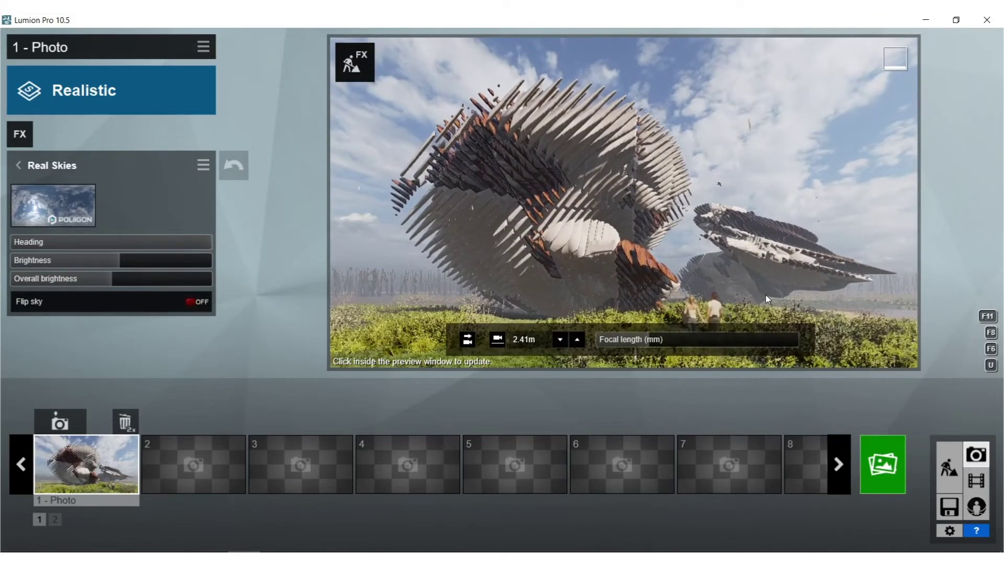
key("a")
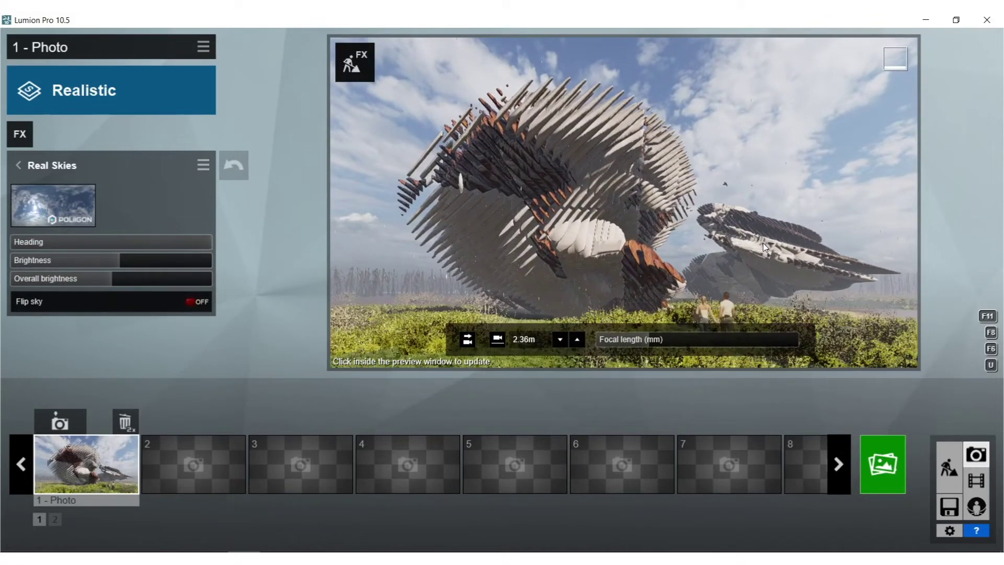
key("w")
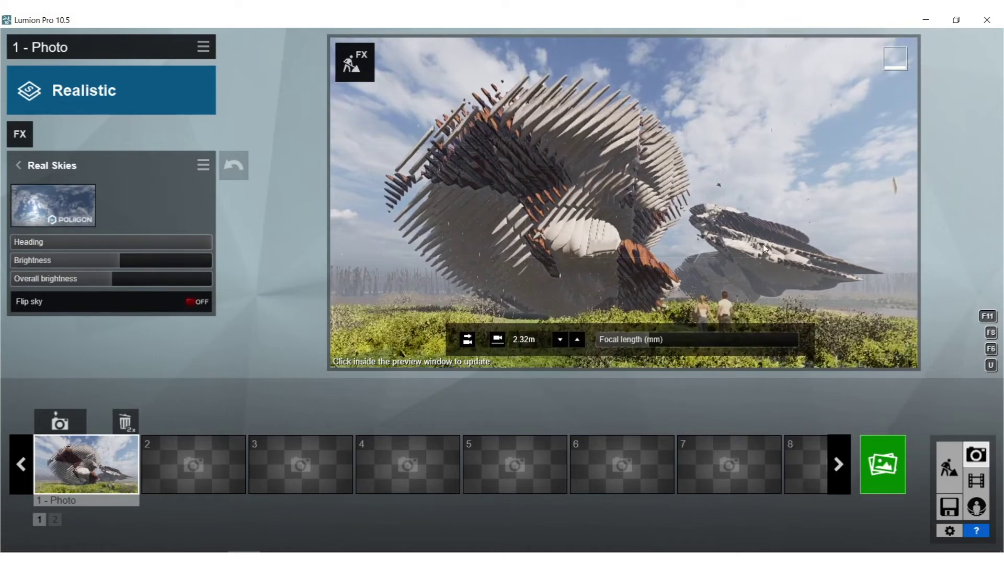
left_click(763, 243)
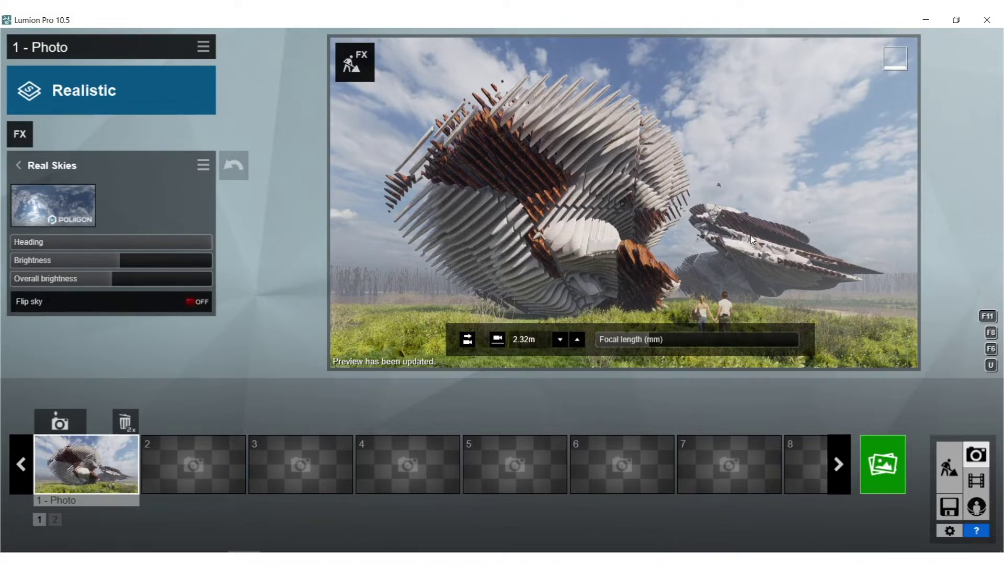
left_click(65, 423)
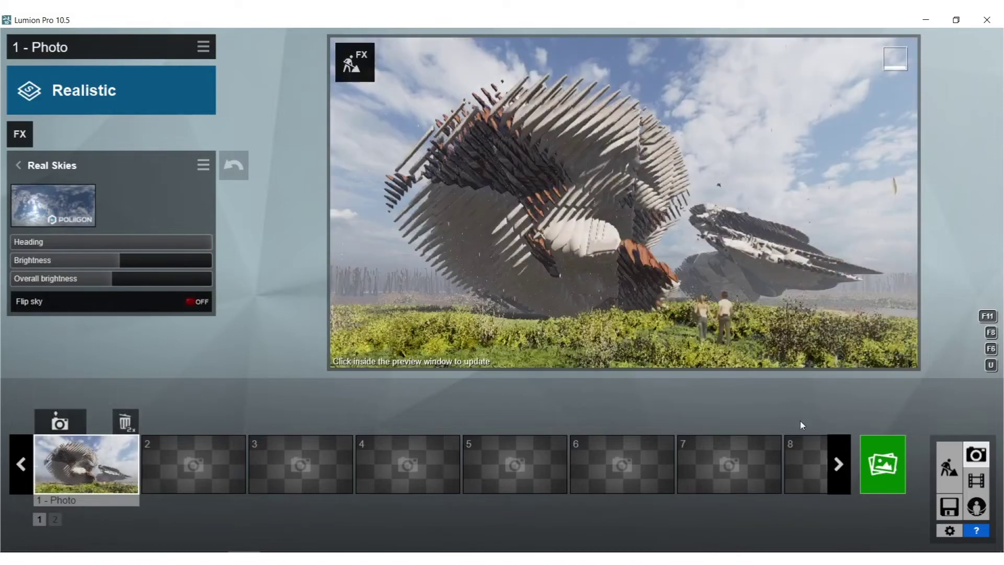
Enter build mode with effects and place a fallen leafless tree and a Leafless Shrub 003 in the grass before the large form
left_click(353, 77)
left_click(106, 490)
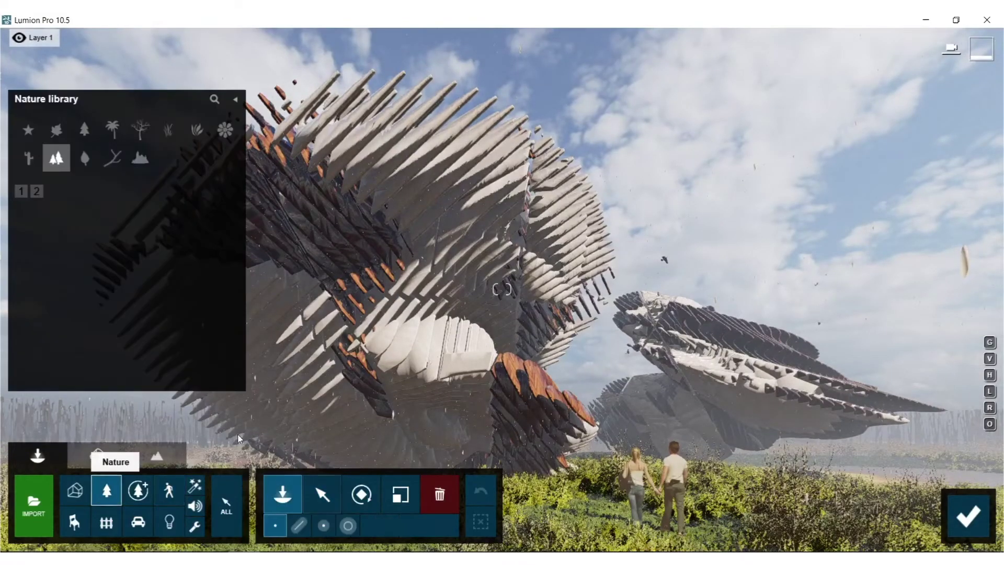
left_click(139, 130)
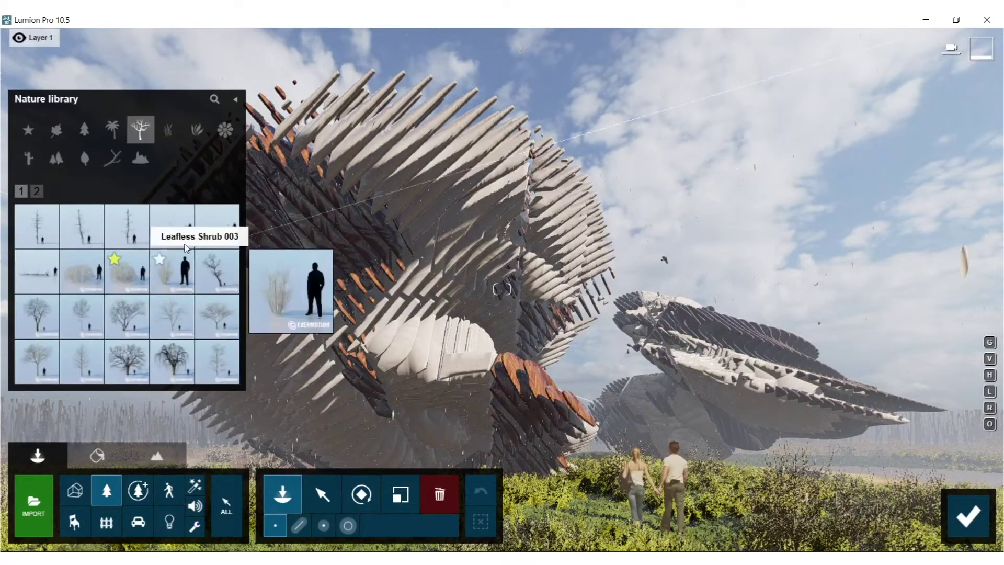
left_click(177, 228)
right_click_drag(451, 432, 271, 544)
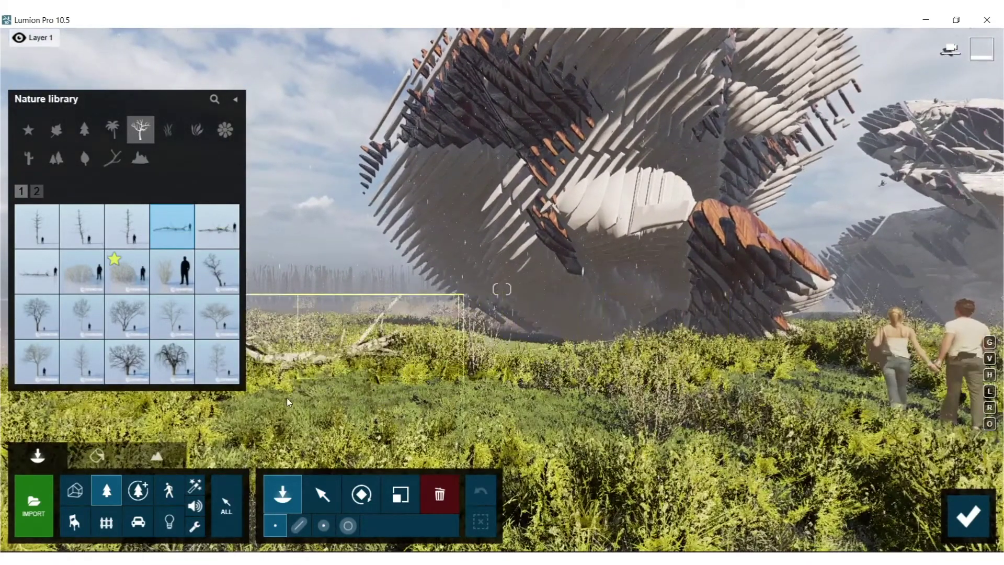
left_click(321, 394)
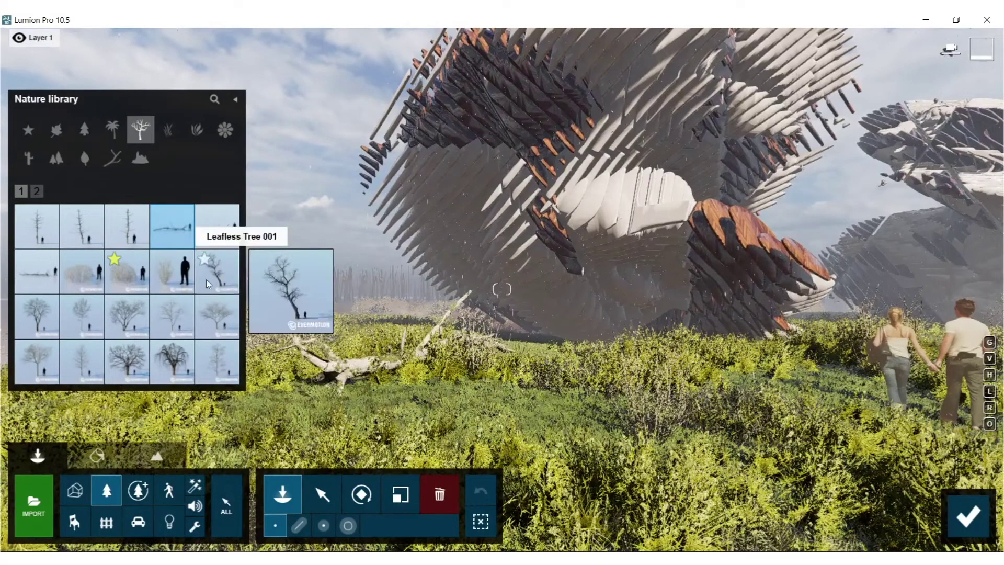
left_click(168, 284)
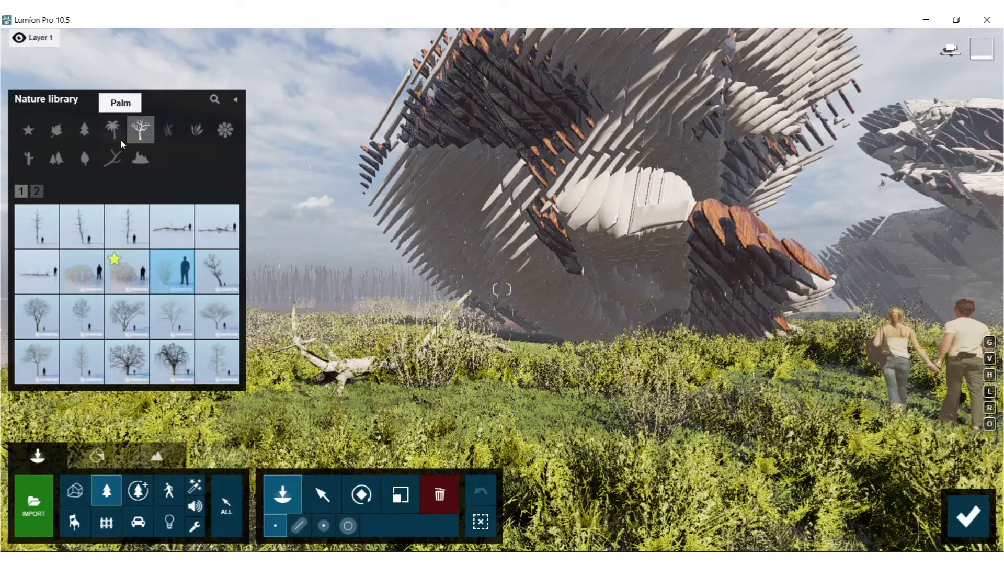
Place a large weathered log in the grass between the fallen tree and the couple, and return to photo mode
left_click(112, 157)
left_click(219, 316)
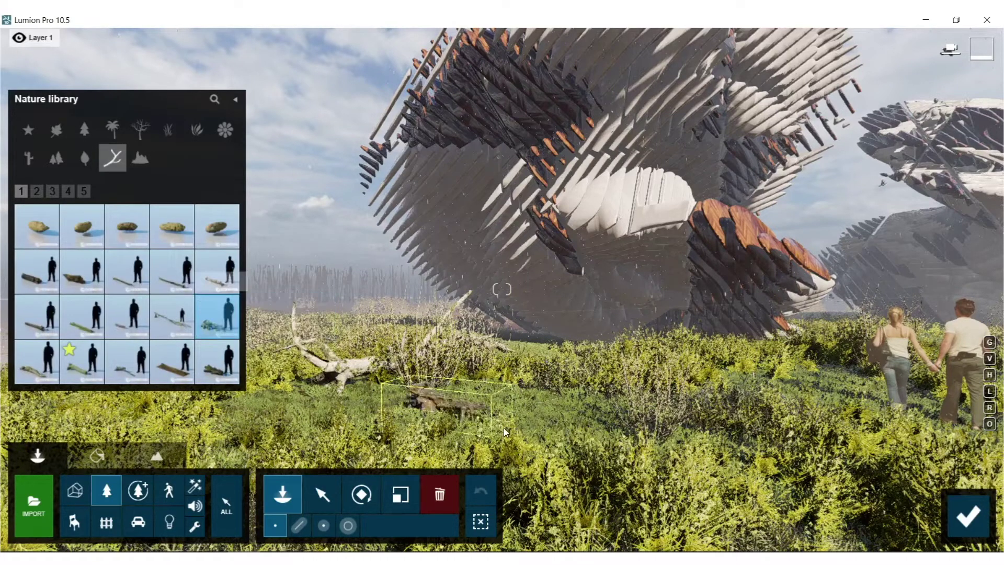
key("l")
left_click(528, 392)
mouse_move(34, 294)
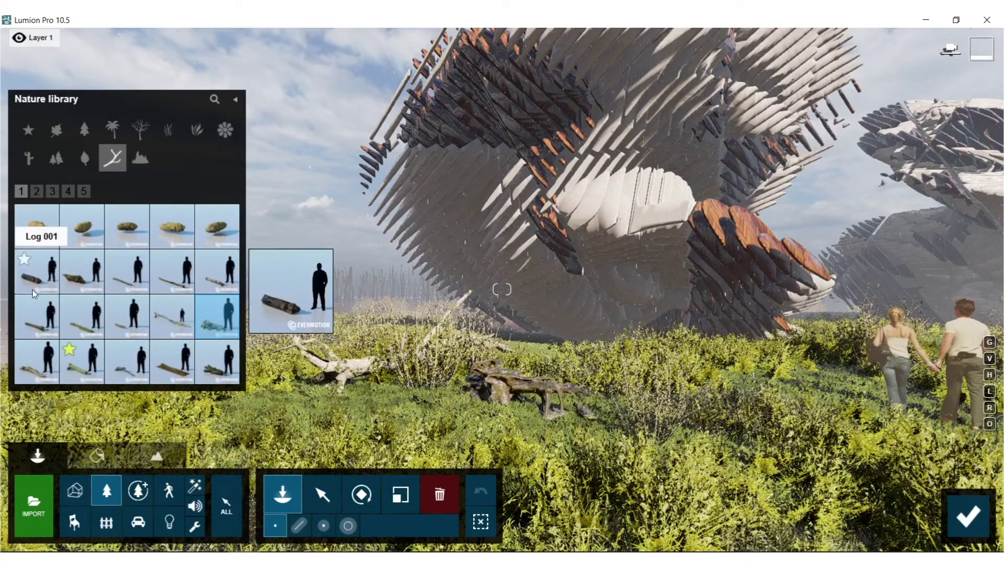
left_click(961, 506)
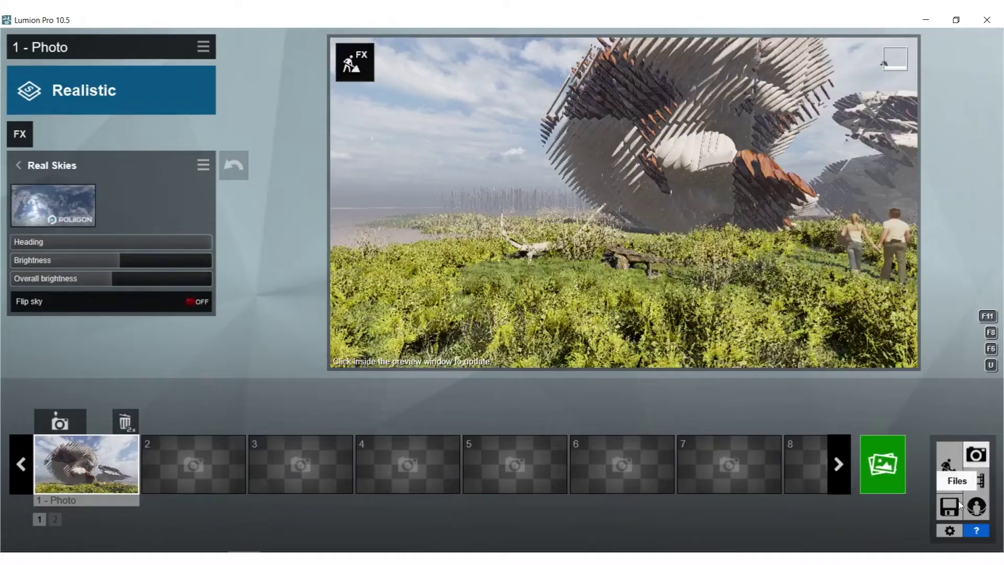
Reframe the photo at a 2.18 m camera height to include the fallen tree and log, and store it in the first slot
left_click(109, 462)
scroll(498, 288, "down", 3)
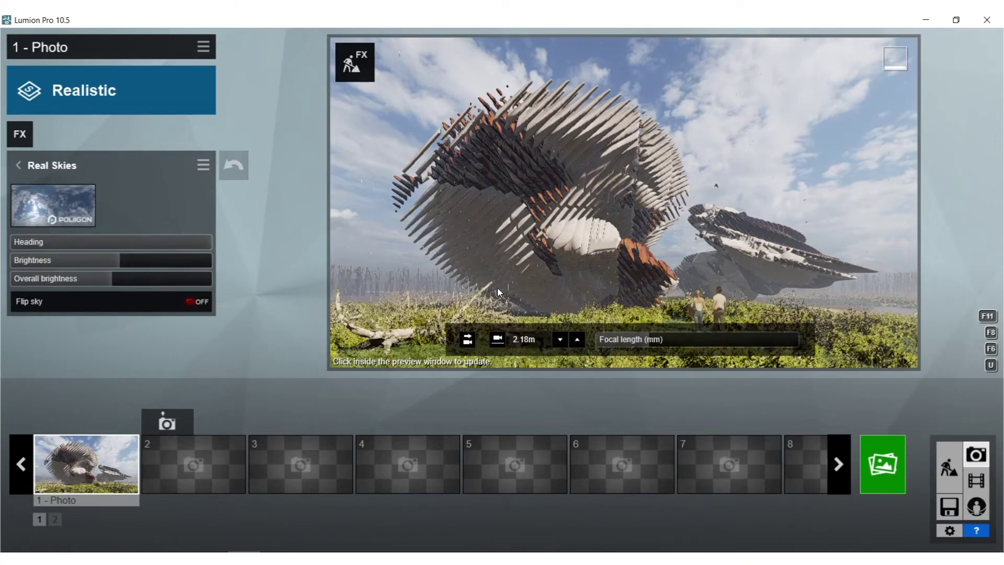
left_click(498, 288)
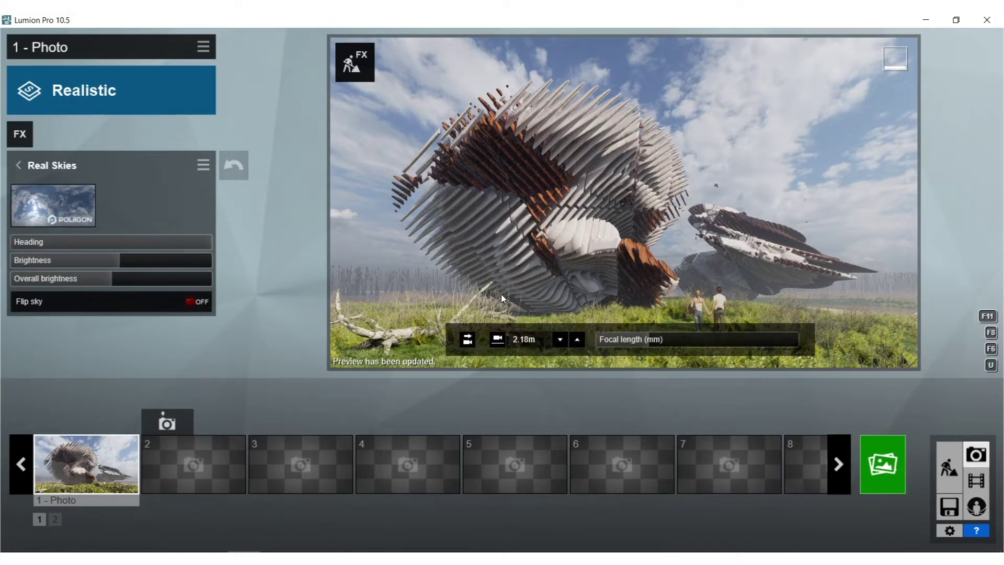
right_click_drag(501, 294, 495, 294)
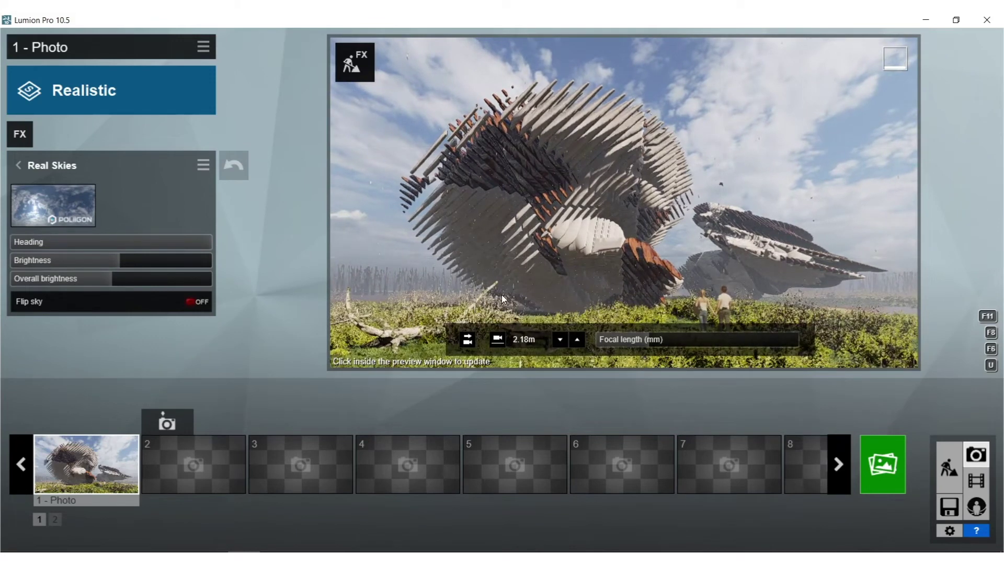
left_click(86, 458)
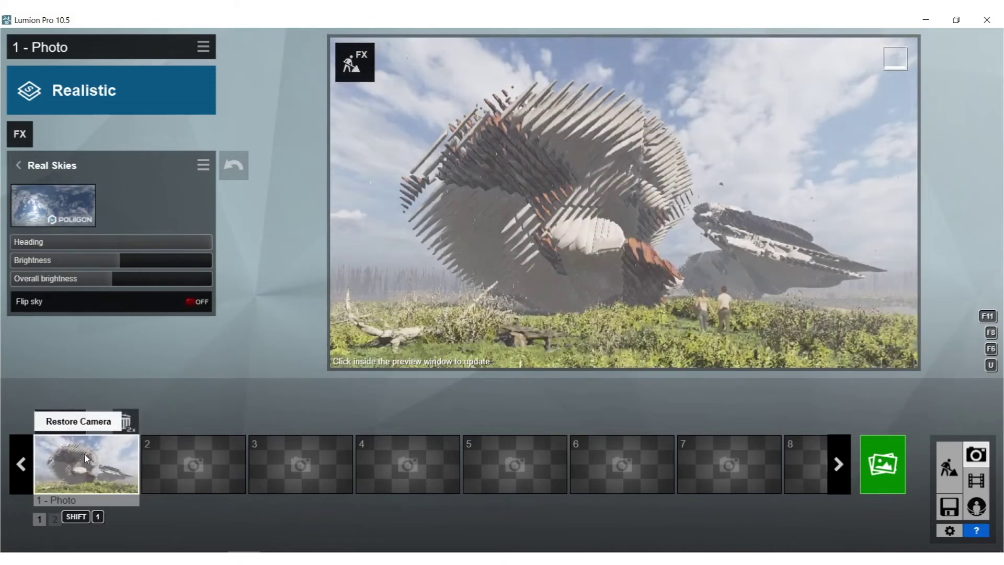
Update the photo preview and render the current shot at Desktop 1920x1080 as a JPG named 113 in the BOOK folder
left_click(479, 258)
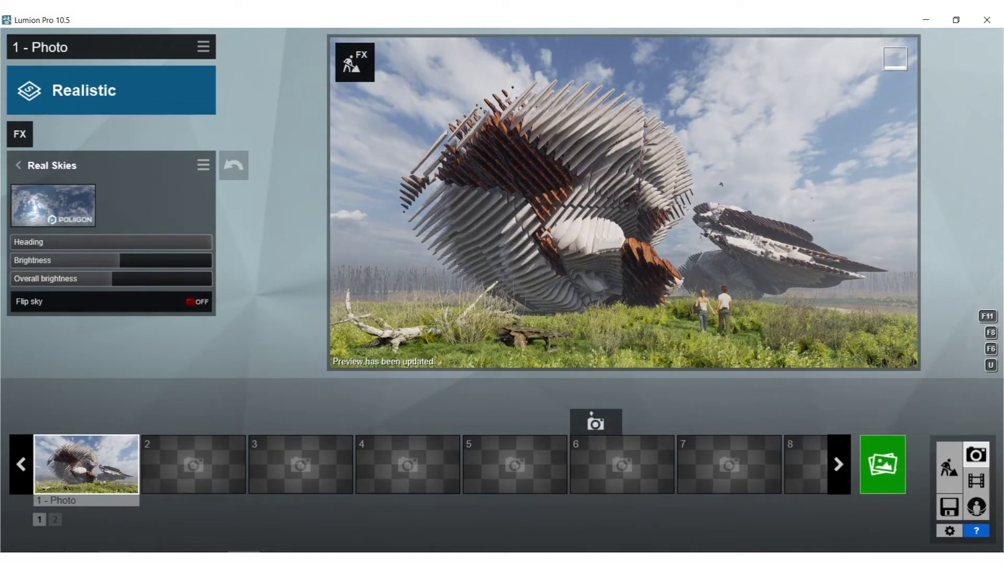
left_click(114, 558)
left_click(627, 19)
left_click(892, 462)
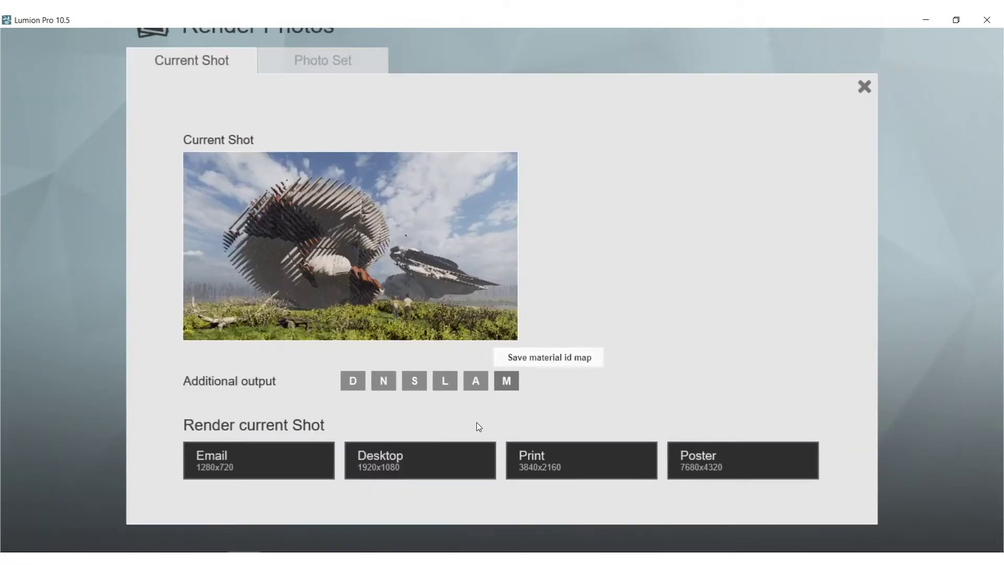
left_click(399, 468)
double_click(523, 233)
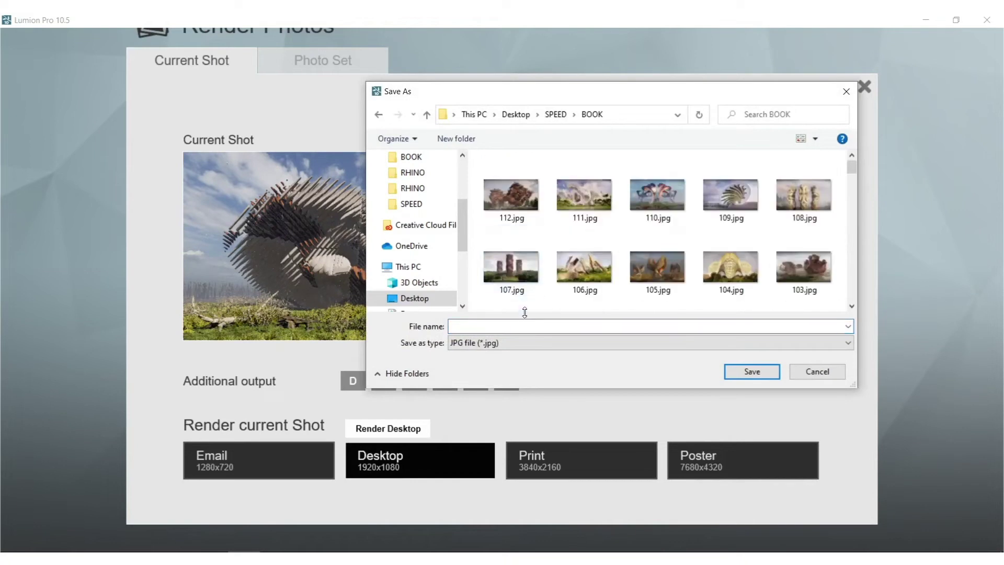
type("113")
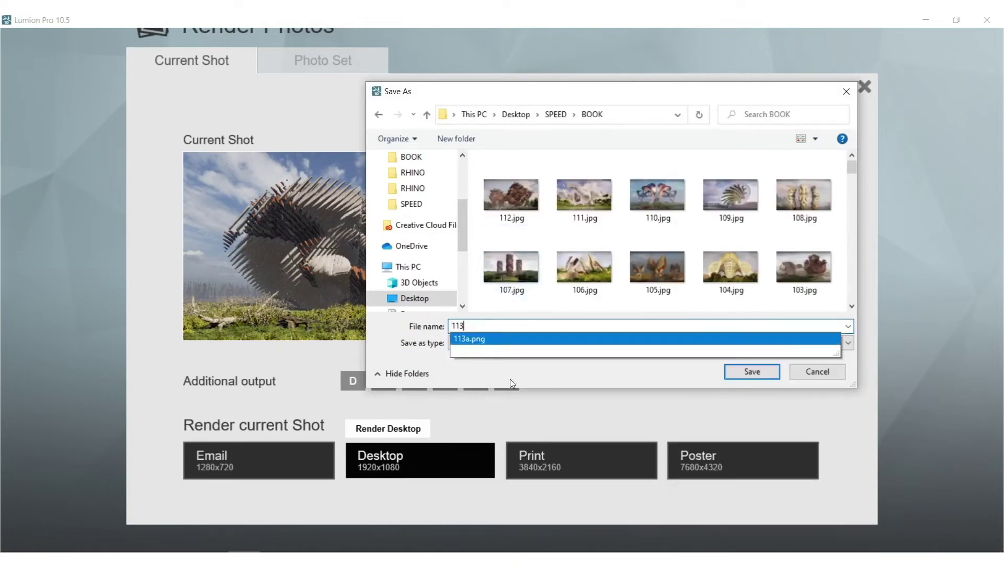
left_click(745, 371)
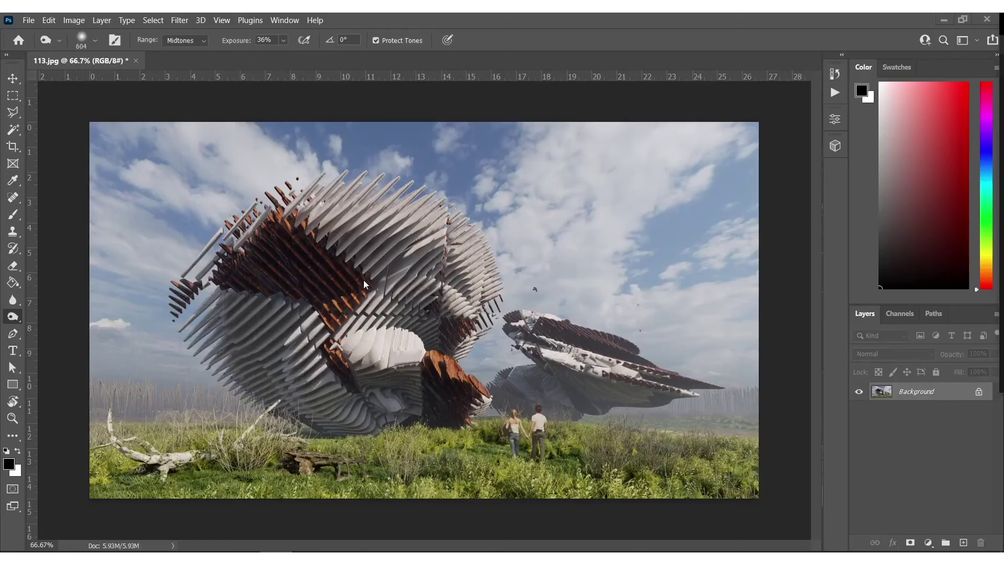
left_click(377, 329)
key("ctrl+z")
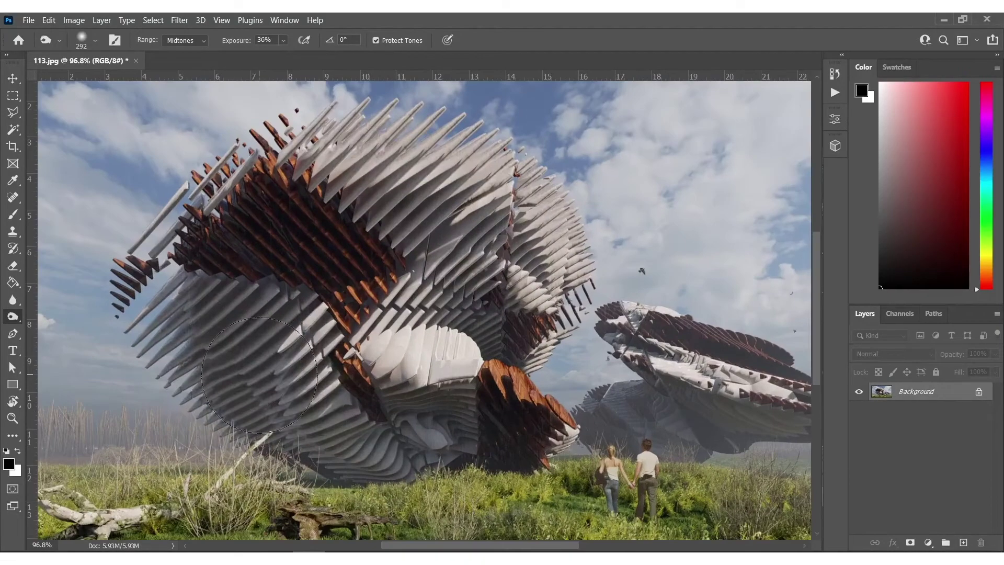
left_click(260, 374)
key("ctrl+z")
Lighten the midtones of the large form's ribs and the distant form with a soft 418 px brush at 36% exposure
right_click_drag(278, 299, 292, 303, "alt")
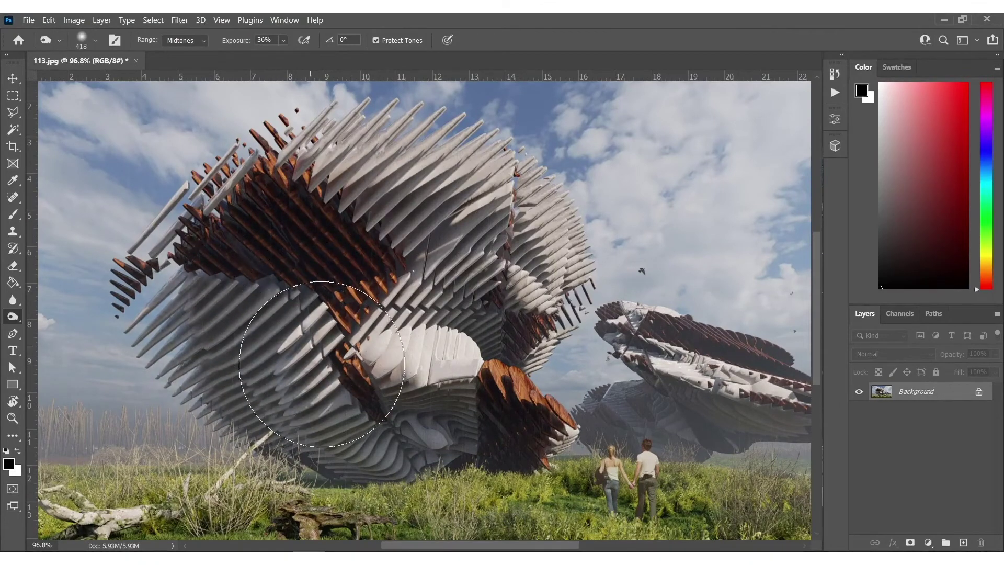
mouse_move(317, 372)
left_mouse_down()
mouse_move(282, 366)
mouse_move(225, 297)
mouse_move(285, 400)
mouse_move(394, 413)
mouse_move(460, 330)
mouse_move(466, 246)
mouse_move(320, 224)
mouse_move(280, 241)
mouse_move(330, 292)
mouse_move(381, 267)
left_mouse_up()
scroll(444, 324, "down", 3, "alt")
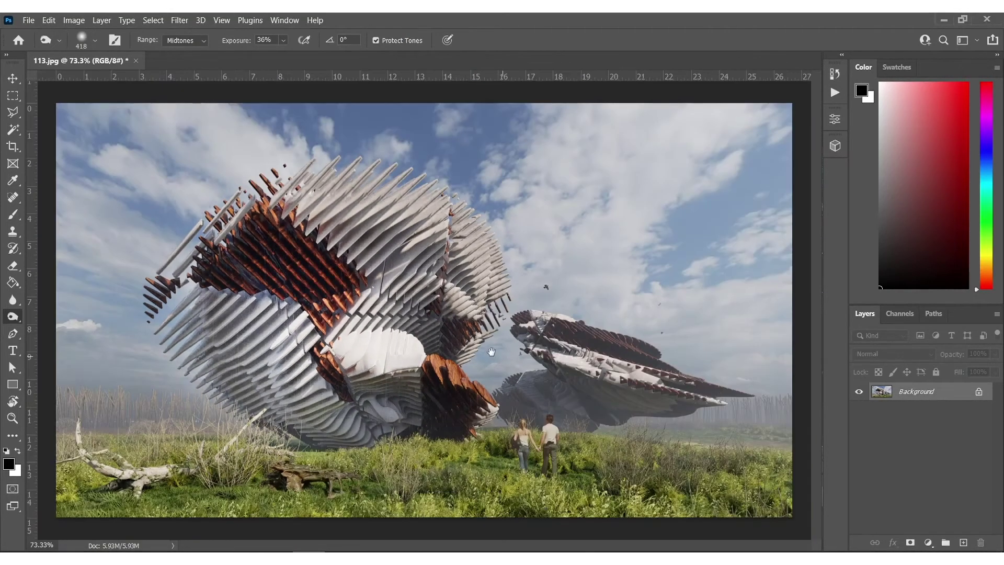
mouse_move(607, 348)
left_mouse_down()
mouse_move(575, 403)
mouse_move(595, 375)
mouse_move(665, 392)
mouse_move(722, 471)
mouse_move(735, 432)
mouse_move(770, 441)
left_mouse_up()
Lighten the midtones of the haze behind the forms and the foreground grass, resizing the brush to 365 px
right_click_drag(484, 405, 447, 404, "alt")
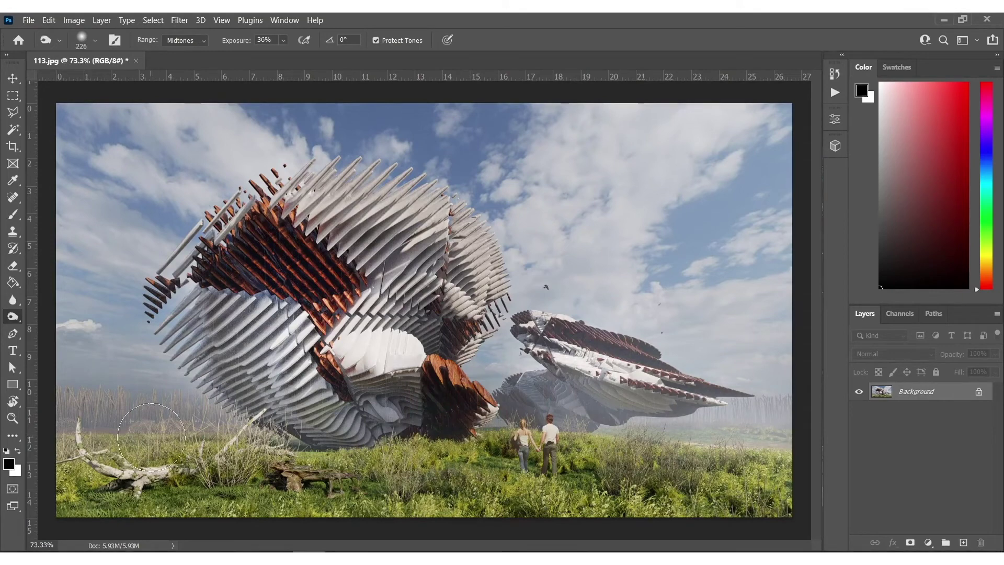
right_click_drag(309, 314, 327, 308, "alt")
left_click_drag(437, 415, 467, 402)
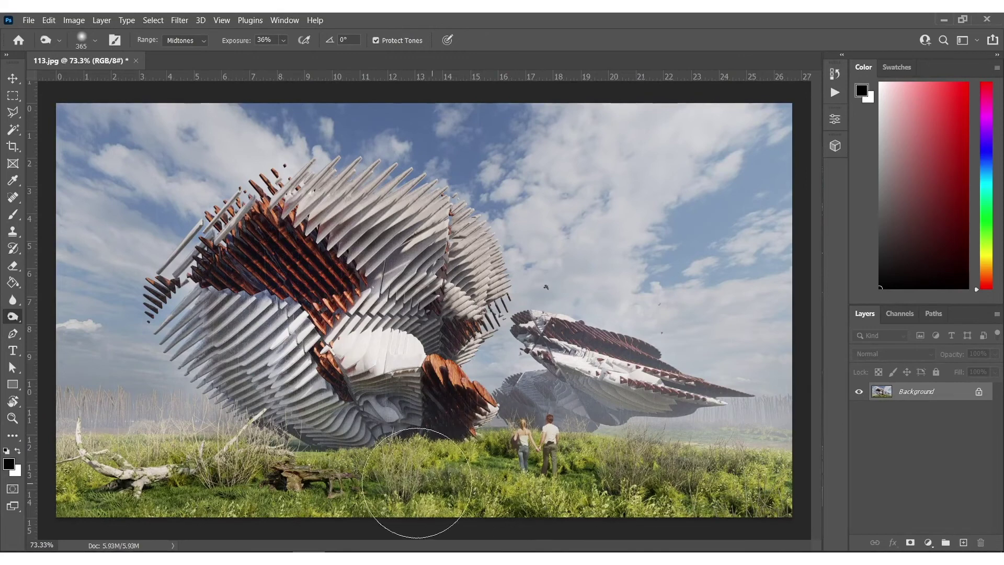
mouse_move(209, 473)
left_mouse_down()
mouse_move(109, 464)
mouse_move(228, 445)
mouse_move(507, 464)
mouse_move(622, 454)
mouse_move(747, 483)
left_mouse_up()
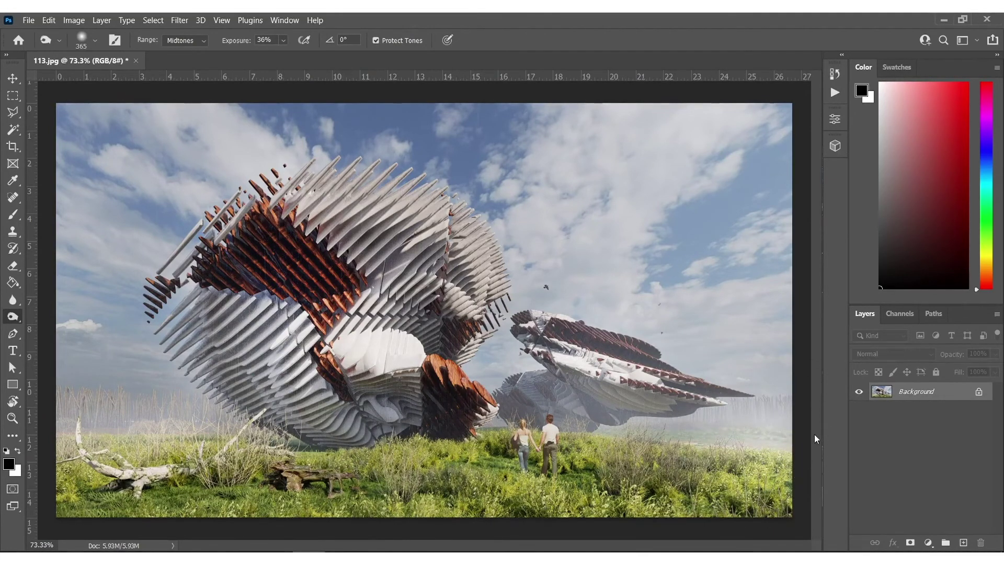
Brighten the distant form's rust and white ribs in detail with a small brush of about 102 px, and touch up the large form
right_click_drag(618, 351, 547, 353, "alt")
scroll(618, 350, "up", 9, "alt")
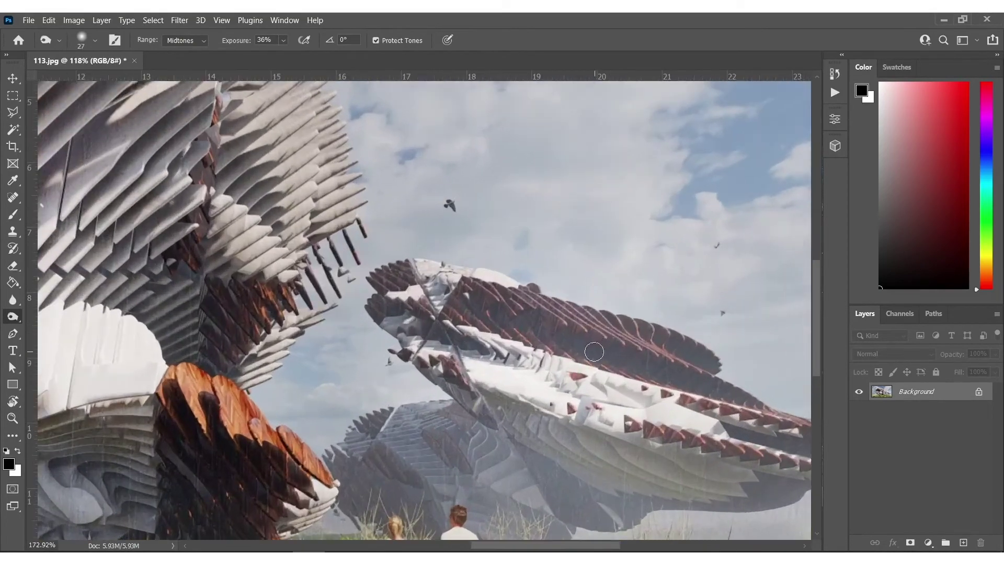
left_click_drag(487, 309, 650, 349)
mouse_move(506, 334)
left_mouse_down()
mouse_move(674, 365)
mouse_move(412, 307)
left_mouse_up()
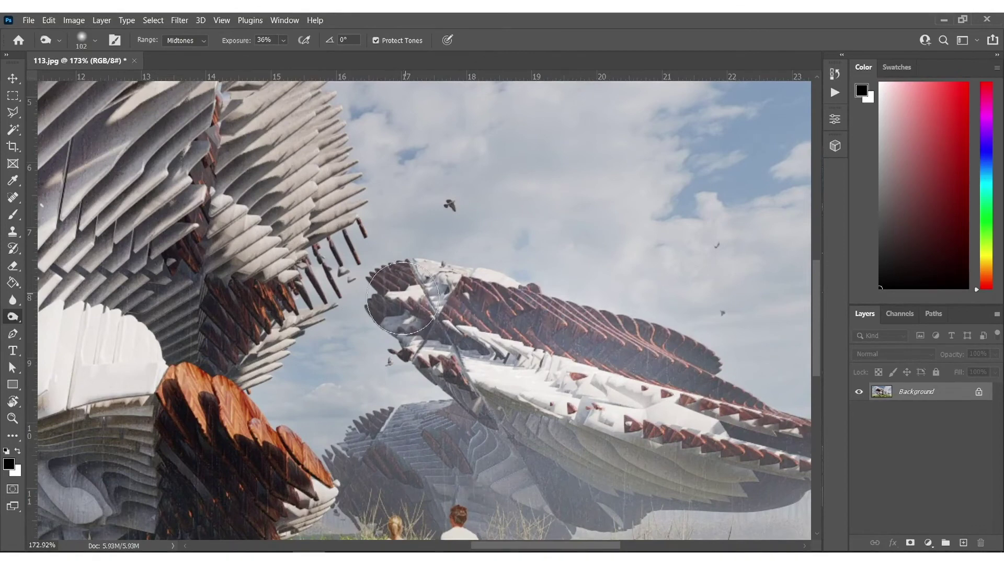
mouse_move(246, 310)
left_mouse_down()
mouse_move(231, 332)
mouse_move(197, 340)
mouse_move(232, 304)
mouse_move(261, 308)
left_mouse_up()
Lighten broader areas across the large form and toward the couple with progressively larger brushes, up to 477 px
scroll(266, 257, "down", 2, "alt")
right_click_drag(204, 231, 244, 235, "alt")
left_click_drag(236, 277, 552, 416)
right_click_drag(438, 342, 486, 343, "alt")
mouse_move(439, 340)
left_mouse_down()
mouse_move(489, 280)
mouse_move(412, 319)
left_mouse_up()
scroll(412, 320, "down", 3, "alt")
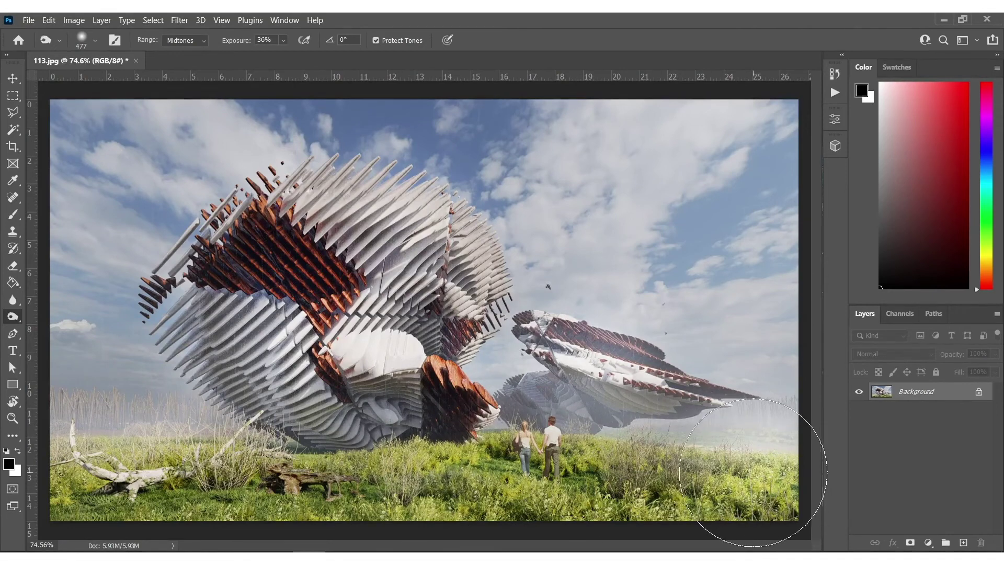
Paint a soft black vignette along the image's lower and upper edges on a new layer, and set the layer's opacity to 55%
key("ctrl+shift+n")
key("Return")
key("b")
scroll(283, 477, "down", 2, "alt")
mouse_move(144, 488)
left_mouse_down()
mouse_move(547, 473)
mouse_move(730, 487)
mouse_move(170, 502)
left_mouse_up()
key("ctrl+z")
left_click_drag(95, 480, 563, 507)
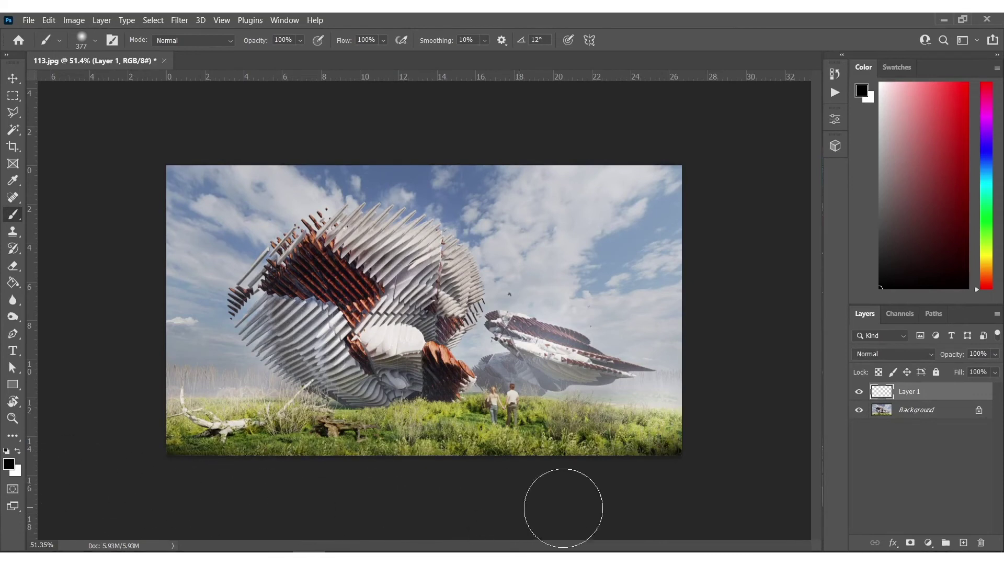
left_click_drag(748, 489, 144, 489)
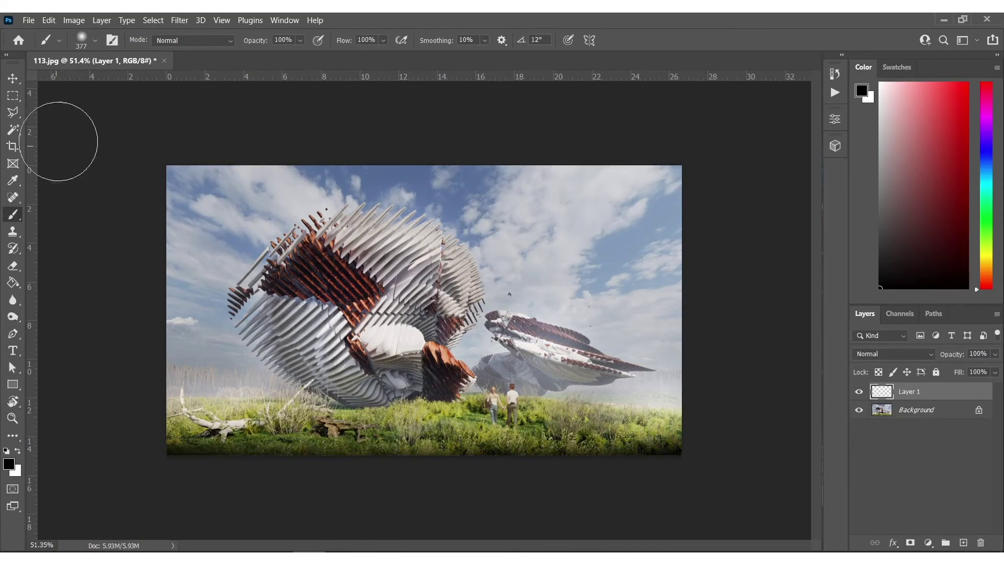
mouse_move(205, 129)
left_mouse_down()
mouse_move(779, 139)
mouse_move(395, 110)
mouse_move(98, 124)
left_mouse_up()
left_click_drag(947, 357, 918, 353)
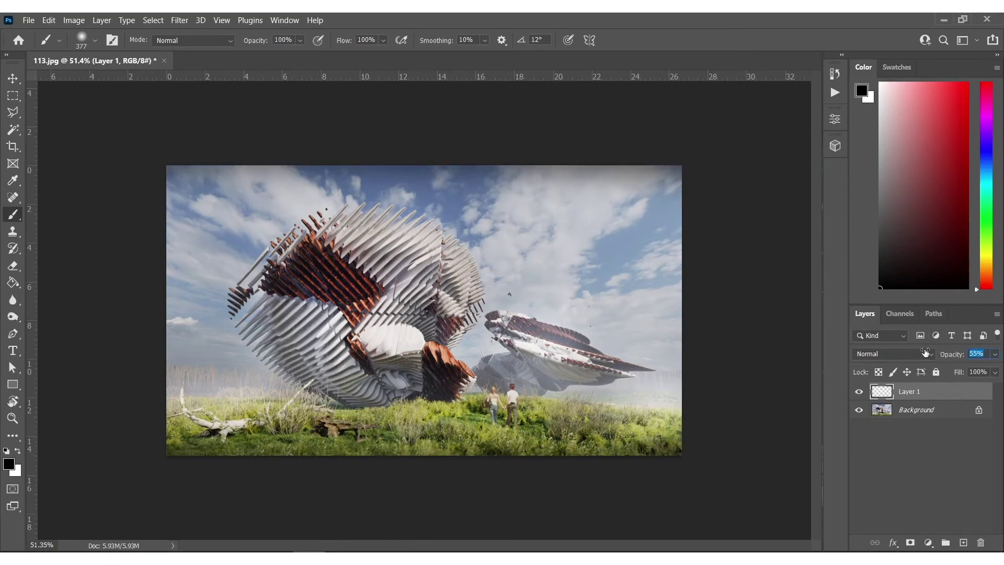
Apply Auto Tone and Auto Color to a duplicate of the Background layer, and flatten the image
left_click(928, 413)
key("ctrl+j")
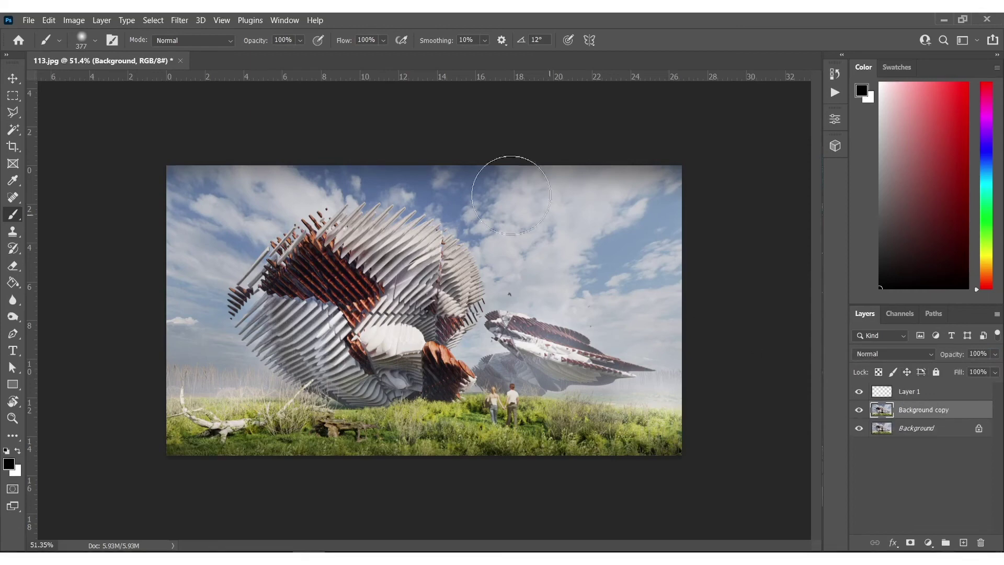
left_click(74, 21)
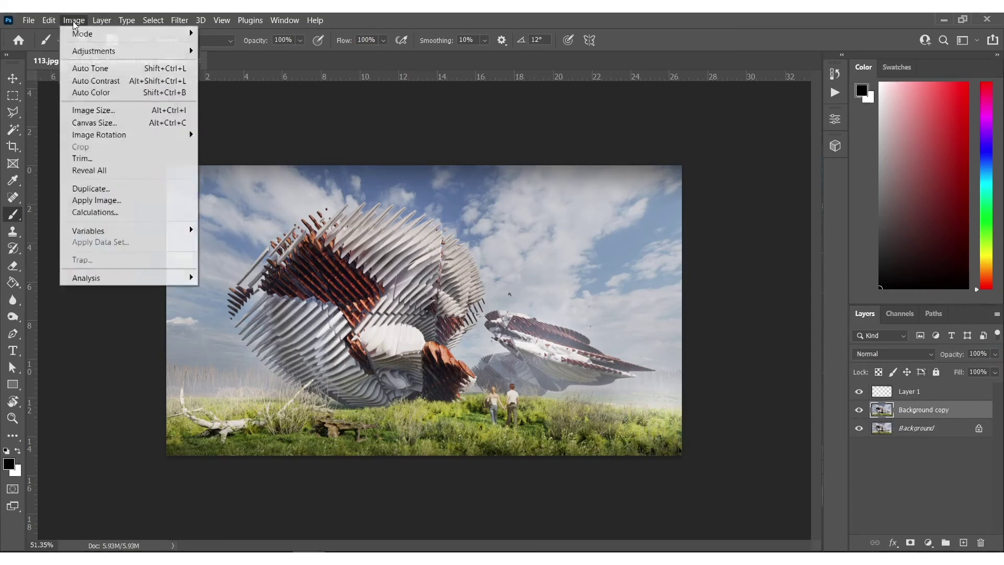
left_click(89, 69)
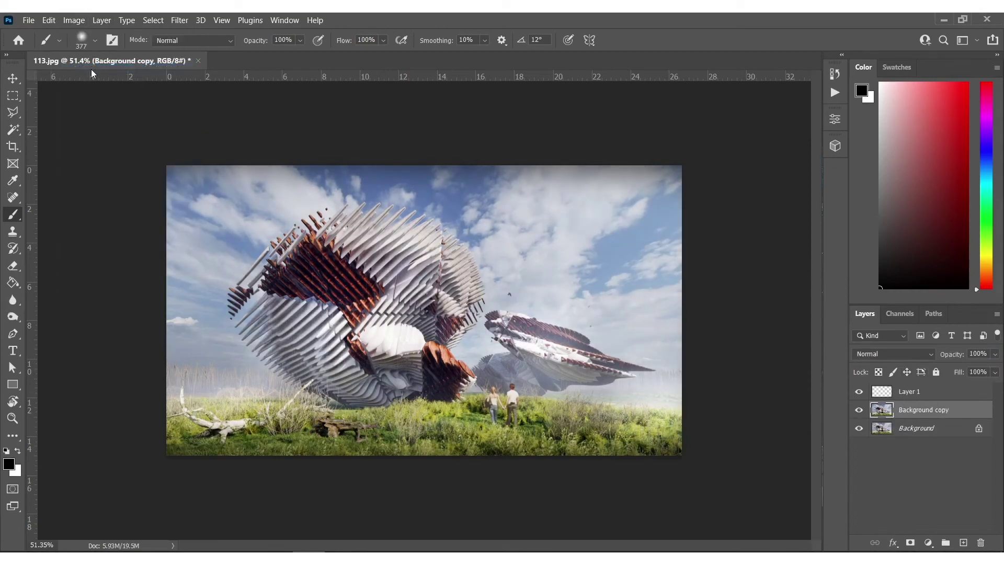
left_click(73, 21)
left_click(91, 92)
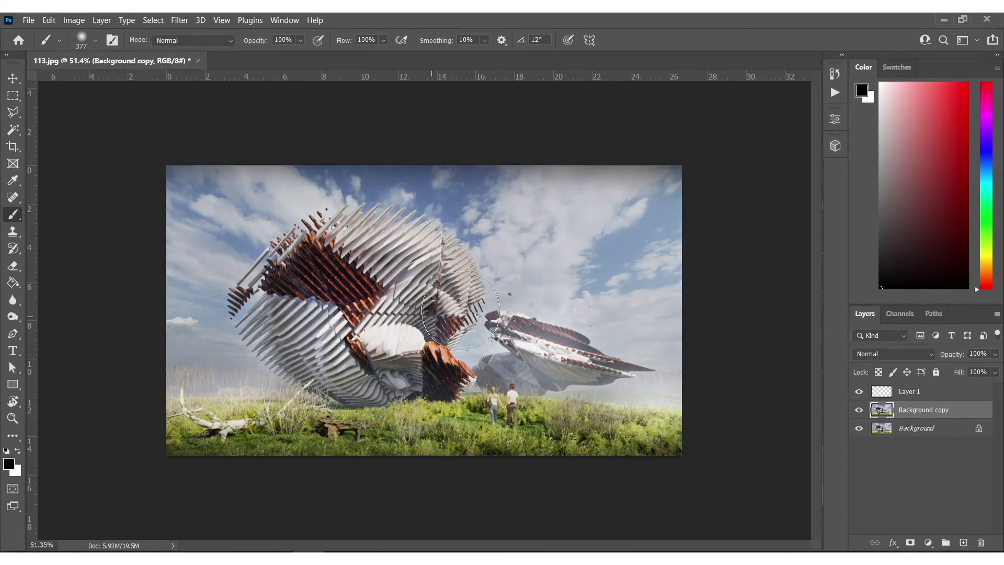
right_click(913, 434)
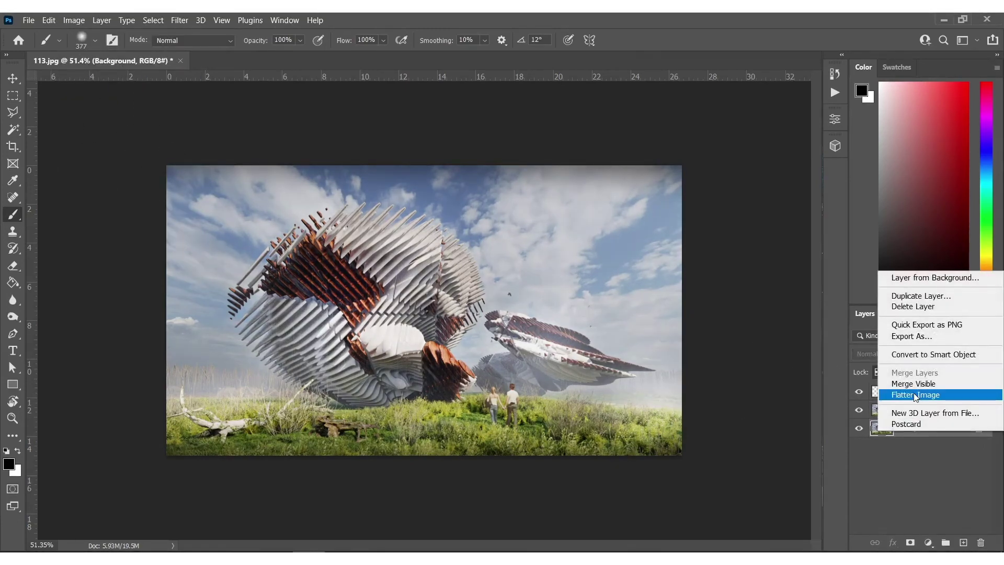
left_click(915, 393)
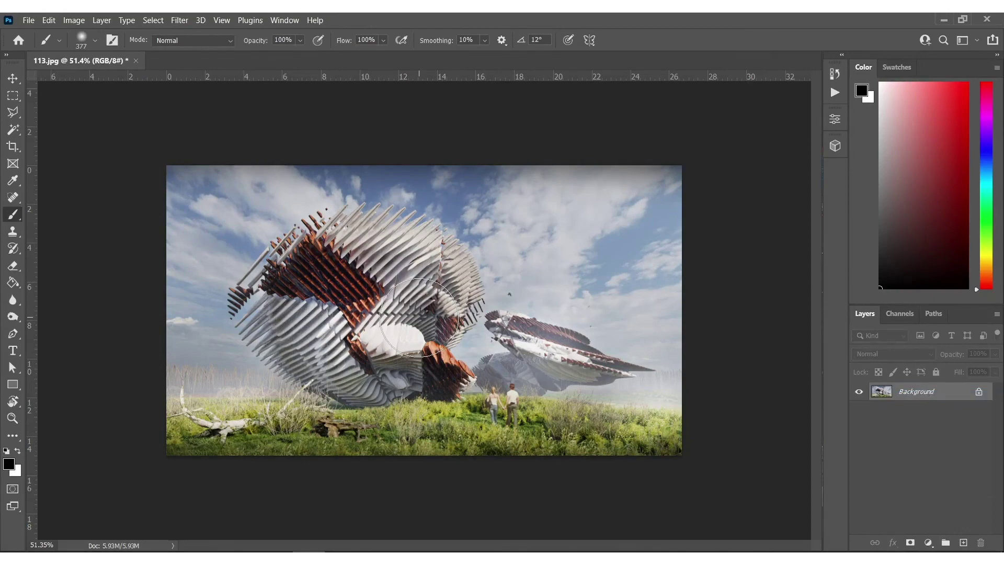